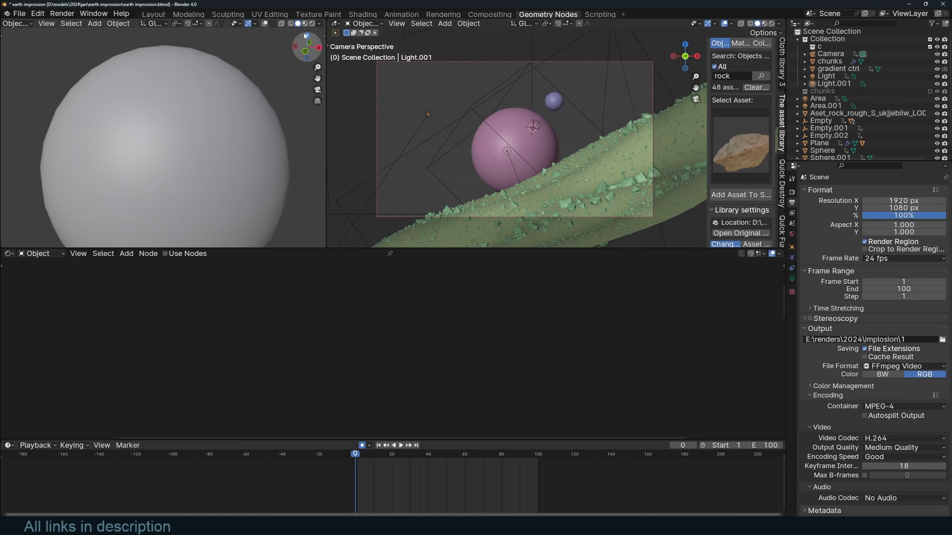
{"action": "left_click", "coordinate": [305, 23]}
{"action": "middle_click_drag", "start_coordinate": [286, 56], "coordinate": [261, 78]}
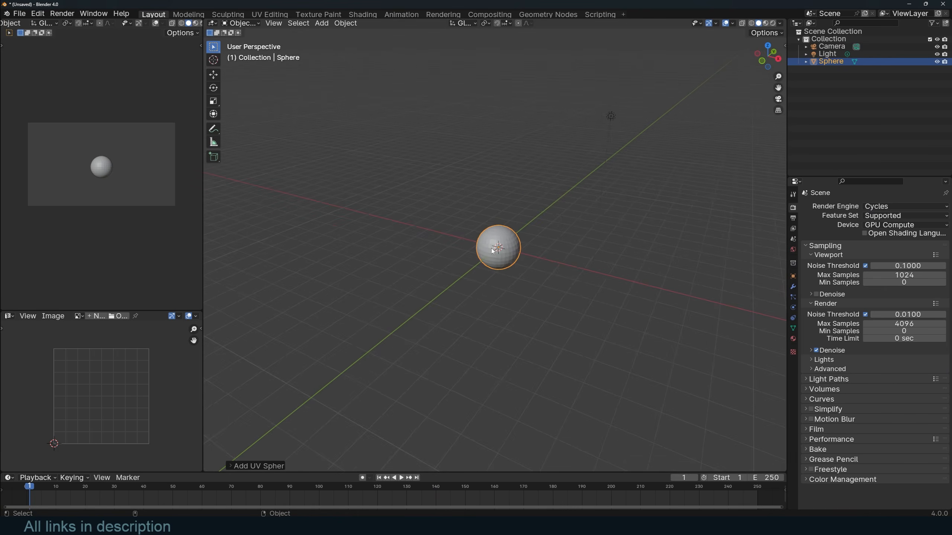
- Shade the UV sphere smooth
{"action": "scroll", "coordinate": [494, 249], "scroll_direction": "up", "scroll_amount": 10}
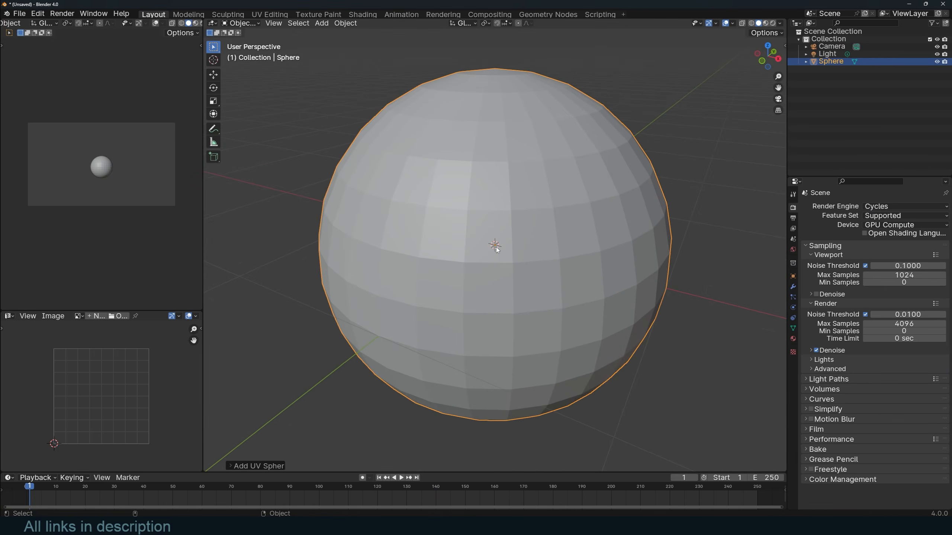
{"action": "right_click", "coordinate": [497, 250]}
{"action": "left_click", "coordinate": [497, 250]}
- Scale the sphere up uniformly and apply its scale
{"action": "scroll", "coordinate": [497, 250], "scroll_direction": "down", "scroll_amount": 3}
{"action": "middle_click_drag", "start_coordinate": [497, 250], "coordinate": [552, 236]}
{"action": "scroll", "coordinate": [556, 242], "scroll_direction": "down", "scroll_amount": 1}
{"action": "key", "text": "s"}
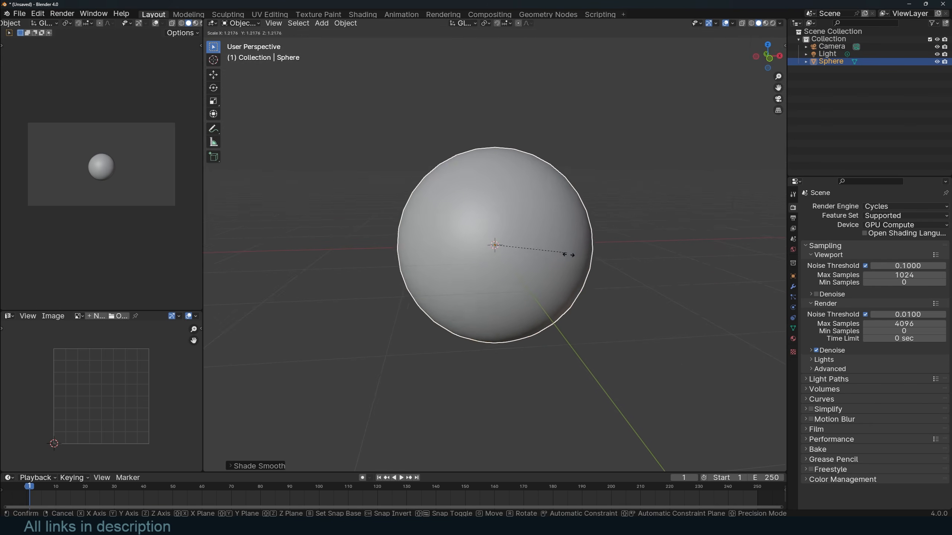
{"action": "left_click", "coordinate": [578, 262]}
{"action": "key", "text": "ctrl+a"}
{"action": "left_click", "coordinate": [564, 277]}
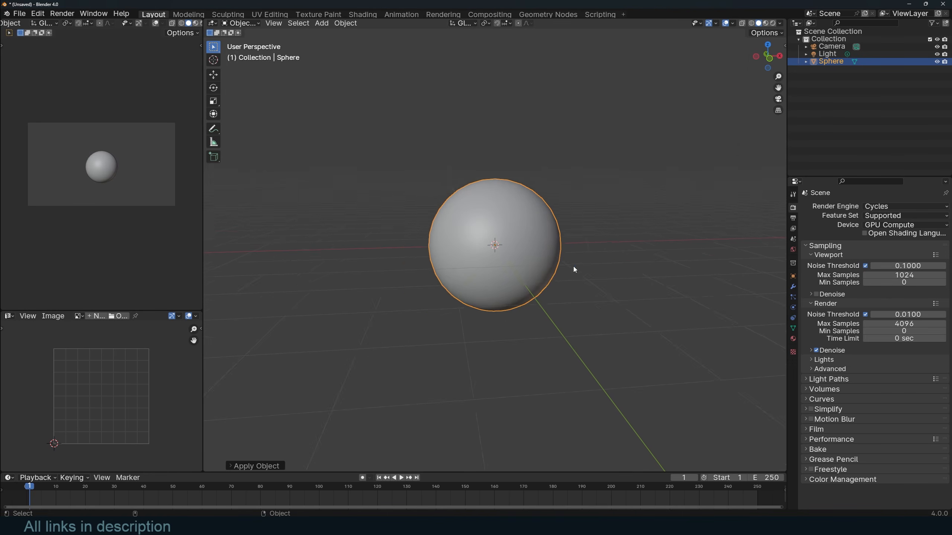
{"action": "middle_click_drag", "start_coordinate": [574, 269], "coordinate": [553, 272]}
{"action": "left_click", "coordinate": [345, 23]}
{"action": "mouse_move", "coordinate": [397, 231]}
{"action": "left_click", "coordinate": [507, 263]}
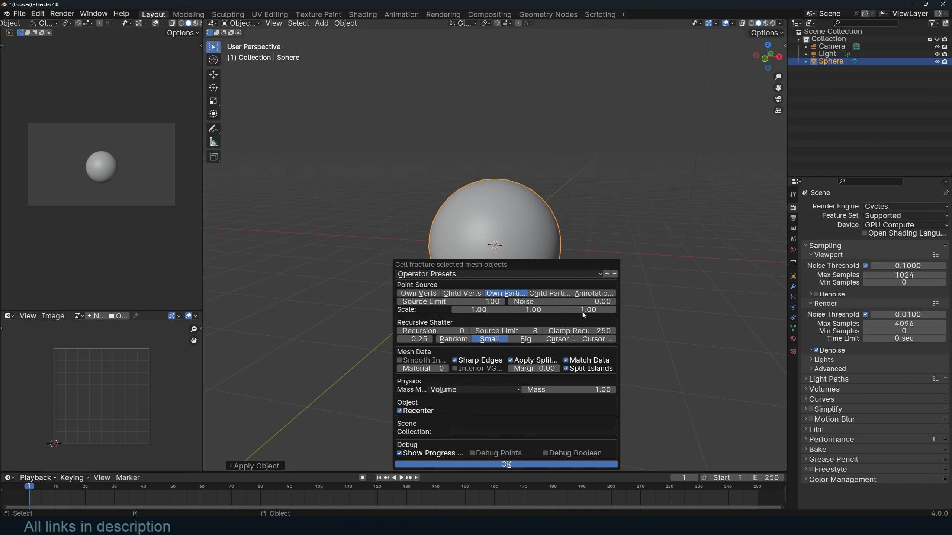
{"action": "left_click_drag", "start_coordinate": [490, 301], "coordinate": [509, 302]}
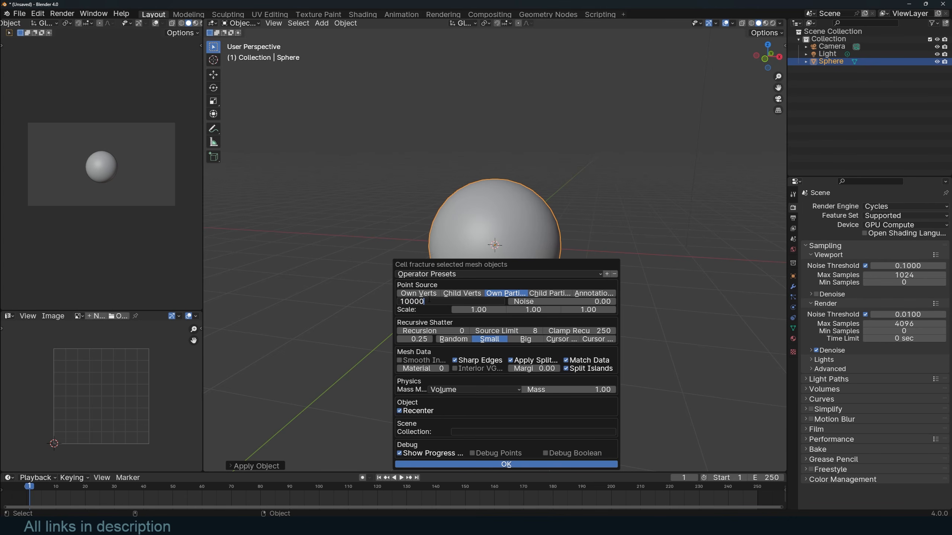
{"action": "key", "text": "Return"}
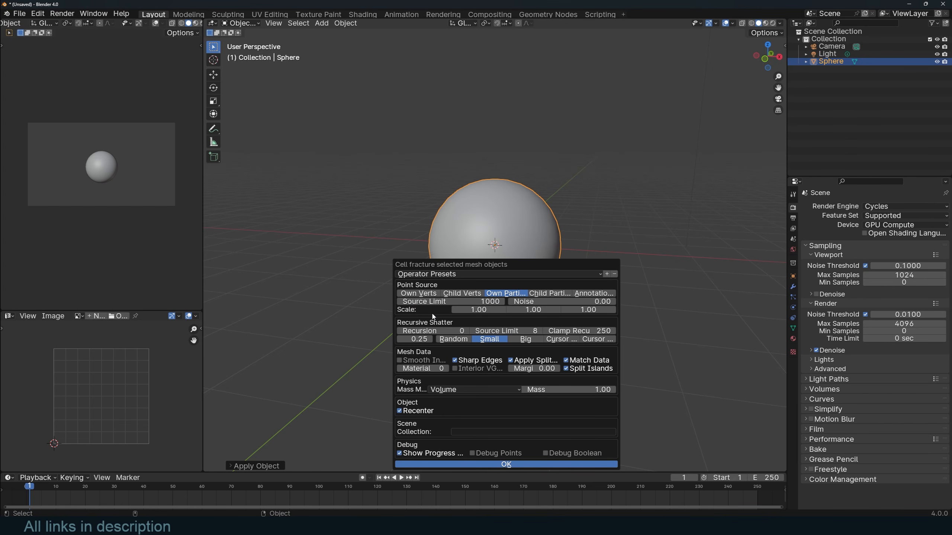
{"action": "left_click", "coordinate": [536, 302]}
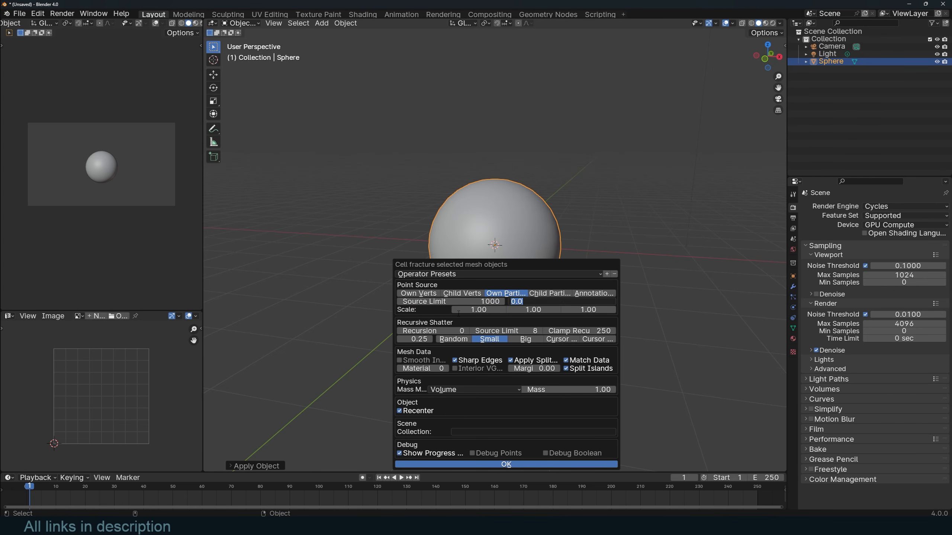
{"action": "left_click", "coordinate": [427, 316]}
{"action": "left_click_drag", "start_coordinate": [526, 303], "coordinate": [562, 302]}
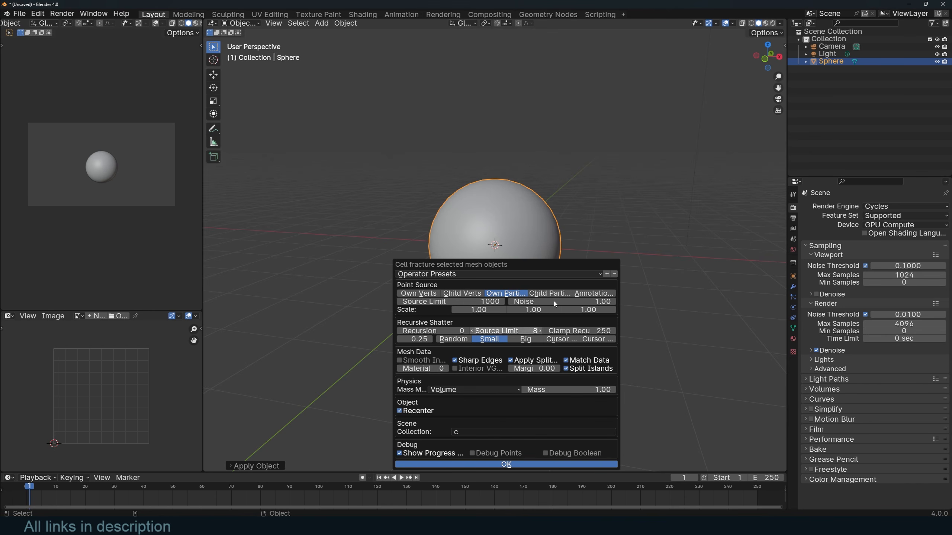
- Give the sphere two new materials in separate slots, named surface and inside
{"action": "left_click", "coordinate": [793, 338]}
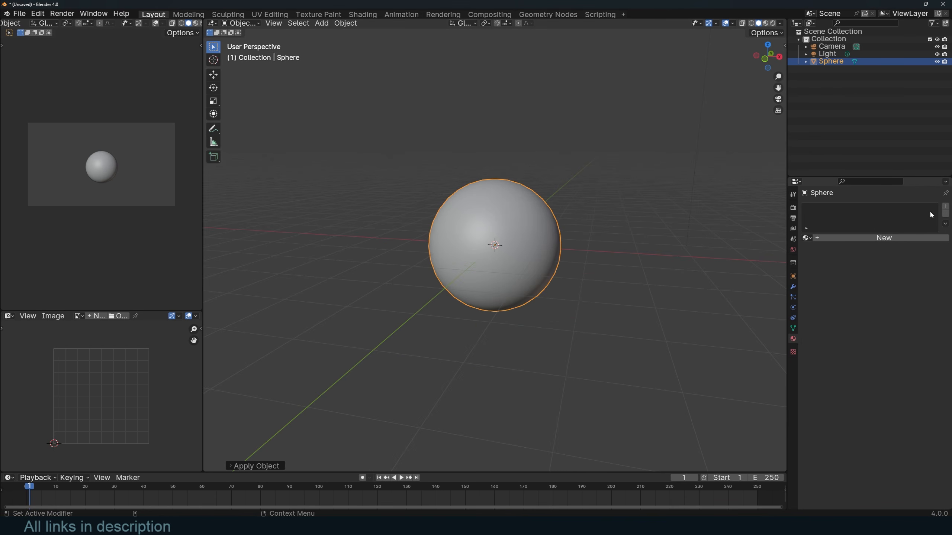
{"action": "left_click", "coordinate": [922, 238]}
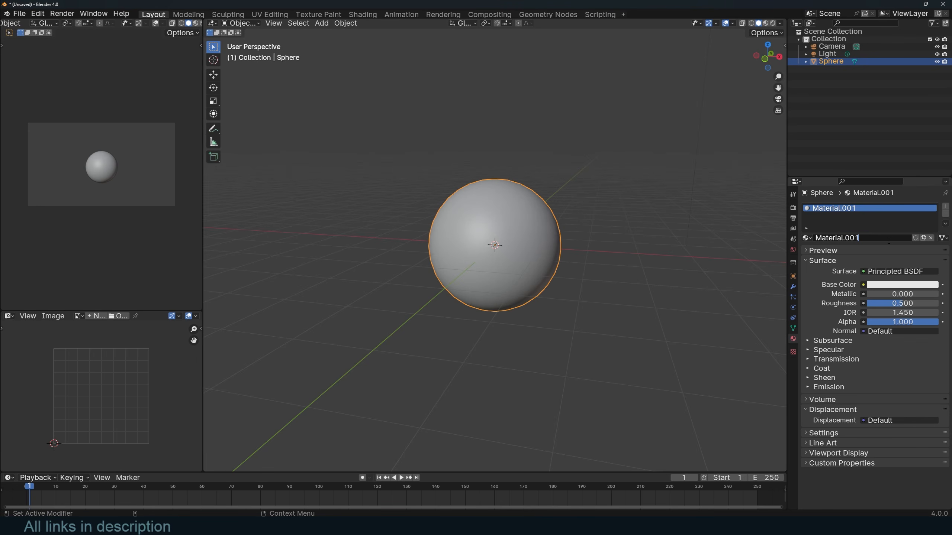
{"action": "key", "text": "ctrl+a"}
{"action": "type", "text": "1"}
{"action": "key", "text": "Return"}
{"action": "left_click", "coordinate": [945, 207]}
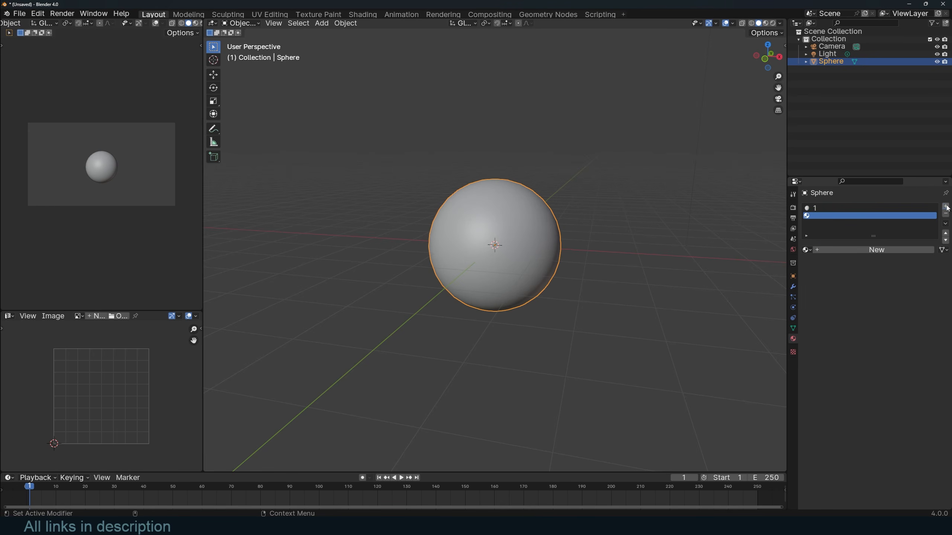
{"action": "left_click", "coordinate": [890, 247]}
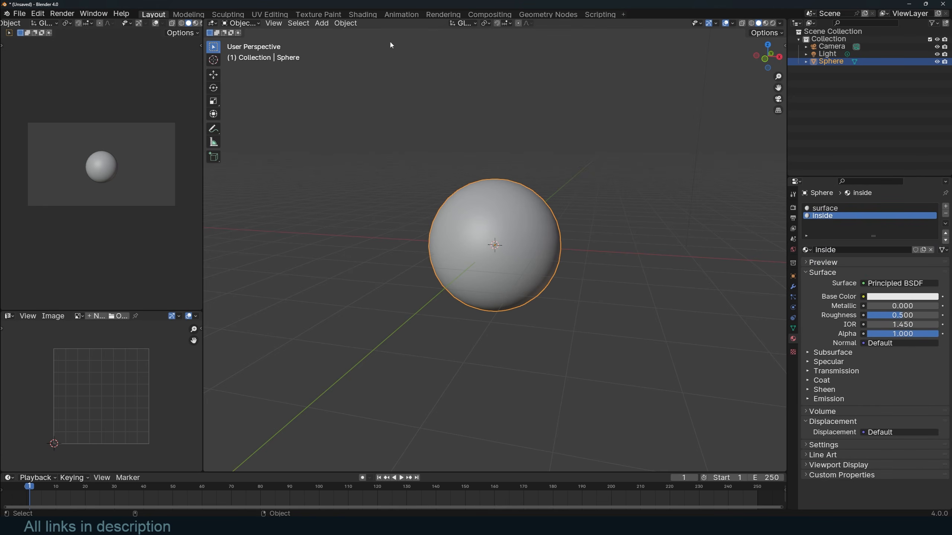
- Try to cell-fracture the sphere with source limit 1000, noise 1.00, material index 1 and target collection c
{"action": "key", "text": "q"}
{"action": "left_click", "coordinate": [453, 189]}
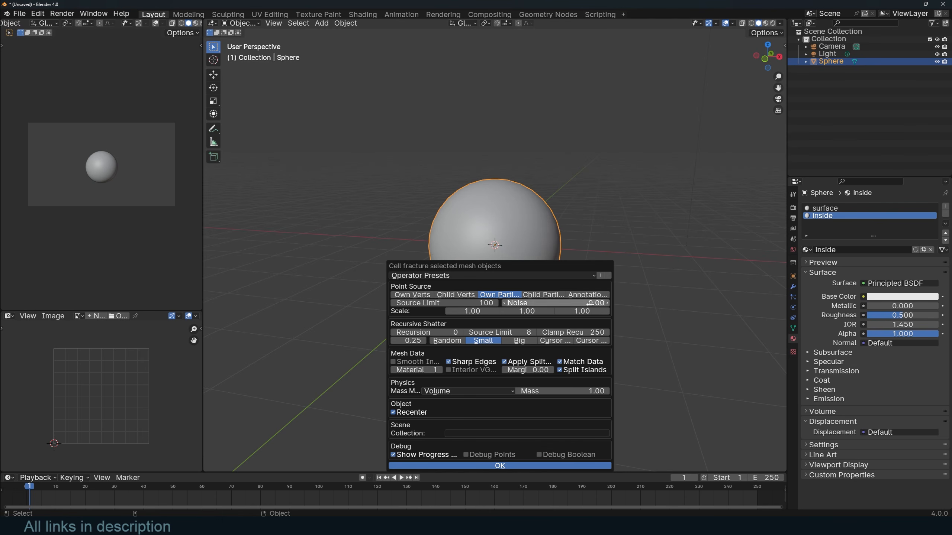
{"action": "left_click_drag", "start_coordinate": [588, 304], "coordinate": [596, 305]}
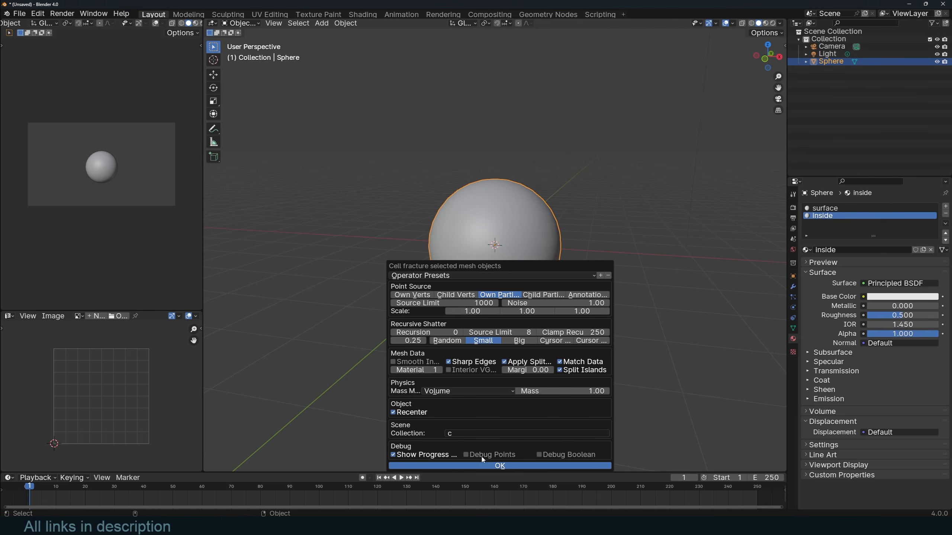
{"action": "left_click", "coordinate": [499, 465]}
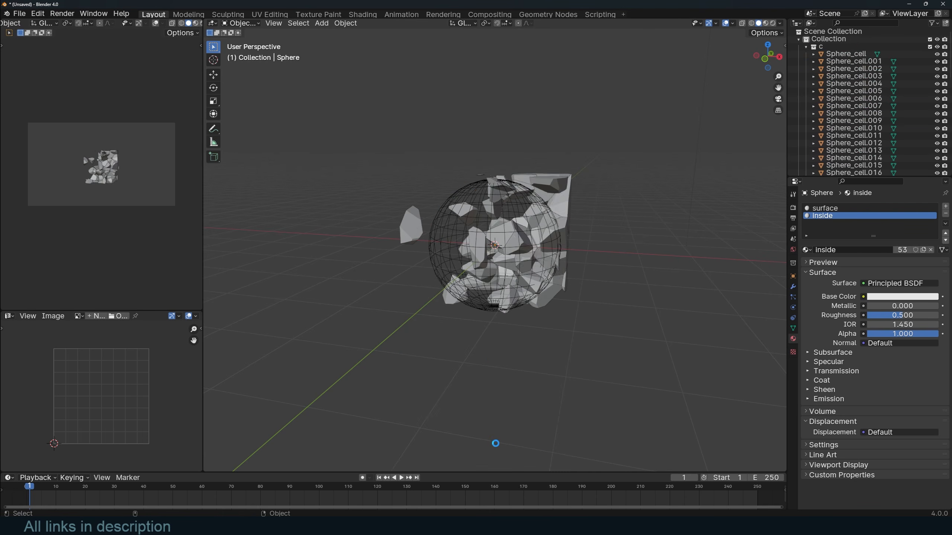
{"action": "left_click", "coordinate": [501, 334]}
{"action": "middle_click_drag", "start_coordinate": [508, 339], "coordinate": [545, 344]}
{"action": "scroll", "coordinate": [542, 330], "scroll_direction": "up", "scroll_amount": 2}
{"action": "middle_click_drag", "start_coordinate": [526, 259], "coordinate": [516, 204]}
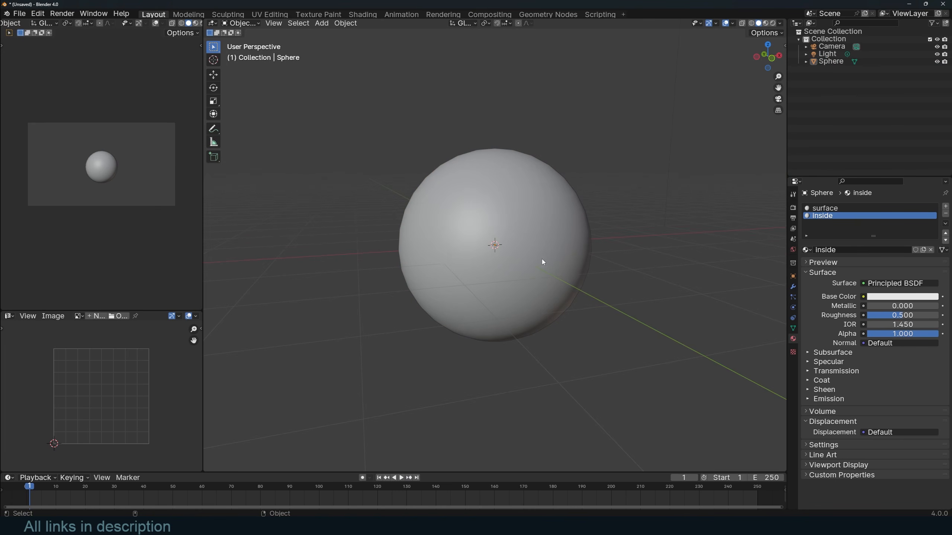
- Copy the sphere, switch to Blender 3.6 and paste it into that scene
{"action": "left_click", "coordinate": [547, 227]}
{"action": "key", "text": "Tab"}
{"action": "key", "text": "Tab"}
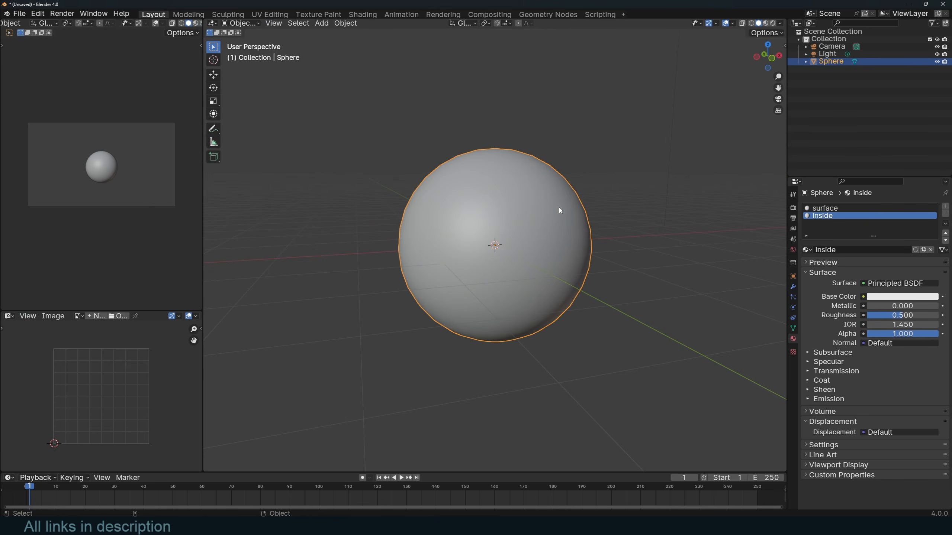
{"action": "key", "text": "ctrl+c"}
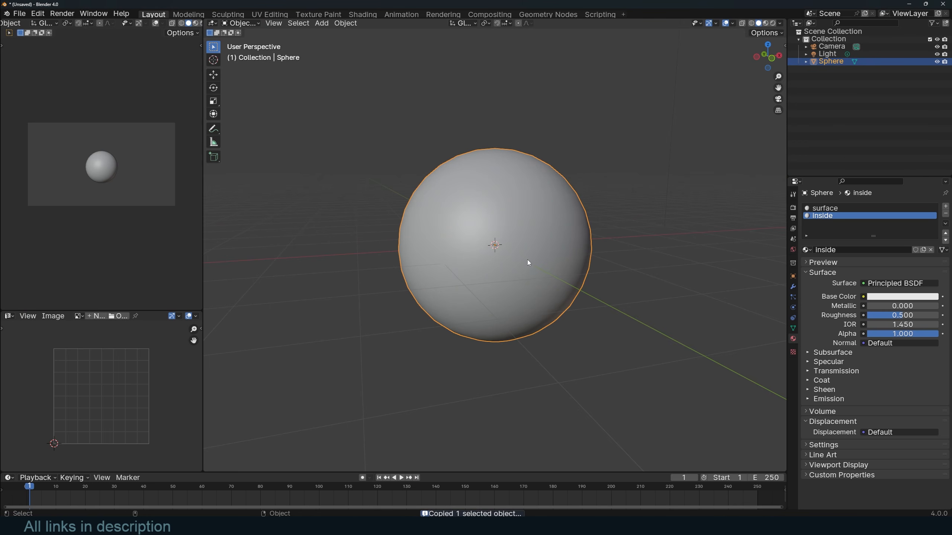
{"action": "right_click", "coordinate": [391, 526]}
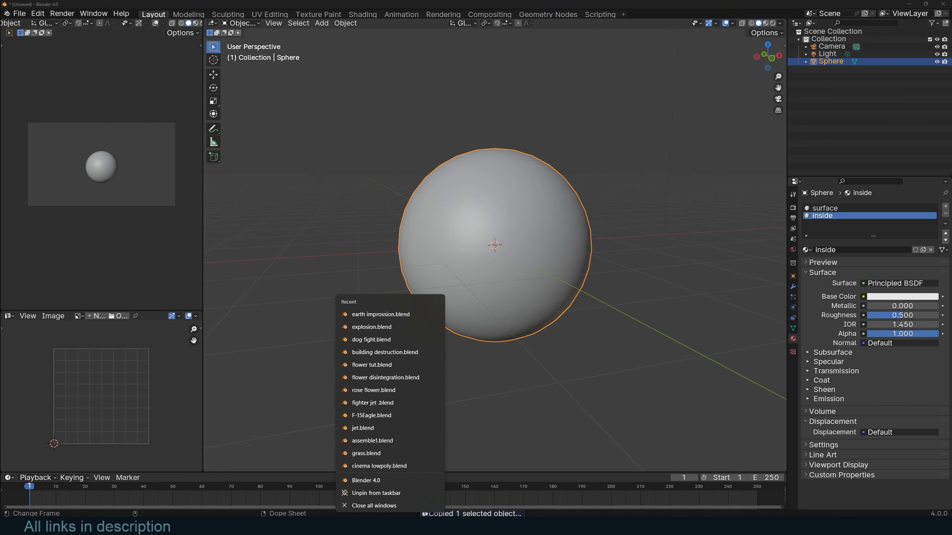
{"action": "left_click", "coordinate": [112, 526]}
{"action": "left_click", "coordinate": [84, 299]}
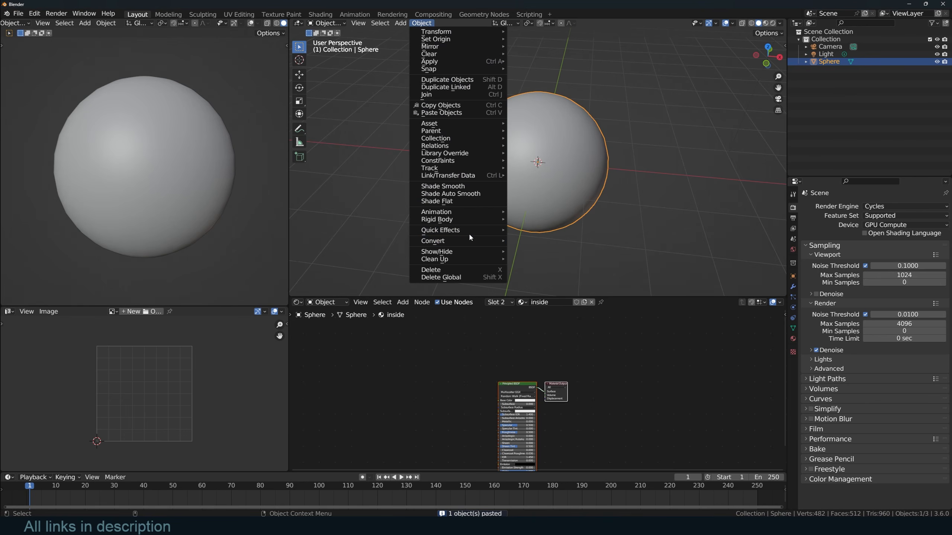
- Break the pasted sphere into pieces with Cell Fracture and delete the original unbroken sphere
{"action": "mouse_move", "coordinate": [468, 232]}
{"action": "left_click", "coordinate": [525, 263]}
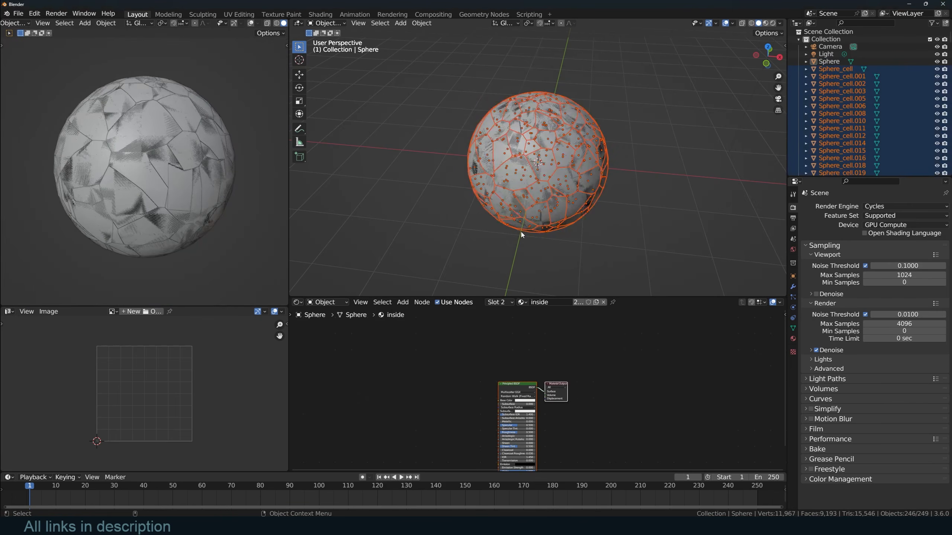
{"action": "middle_click_drag", "start_coordinate": [522, 235], "coordinate": [566, 164]}
{"action": "left_click", "coordinate": [619, 146]}
{"action": "left_click", "coordinate": [620, 145]}
{"action": "key", "text": "x"}
{"action": "left_click", "coordinate": [621, 143]}
- Display the fractured pieces in random viewport colours, and copy all of them back into the Blender 4.0 scene
{"action": "key", "text": "shift+q"}
{"action": "left_click", "coordinate": [653, 153]}
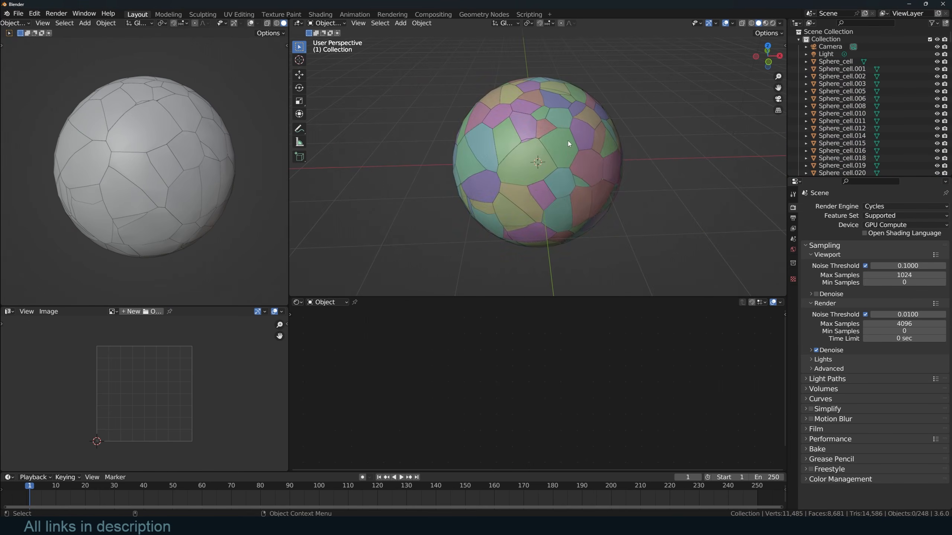
{"action": "scroll", "coordinate": [563, 152], "scroll_direction": "down", "scroll_amount": 3}
{"action": "mouse_move", "coordinate": [479, 90]}
{"action": "left_mouse_down"}
{"action": "mouse_move", "coordinate": [590, 243]}
{"action": "mouse_move", "coordinate": [584, 259]}
{"action": "left_mouse_up"}
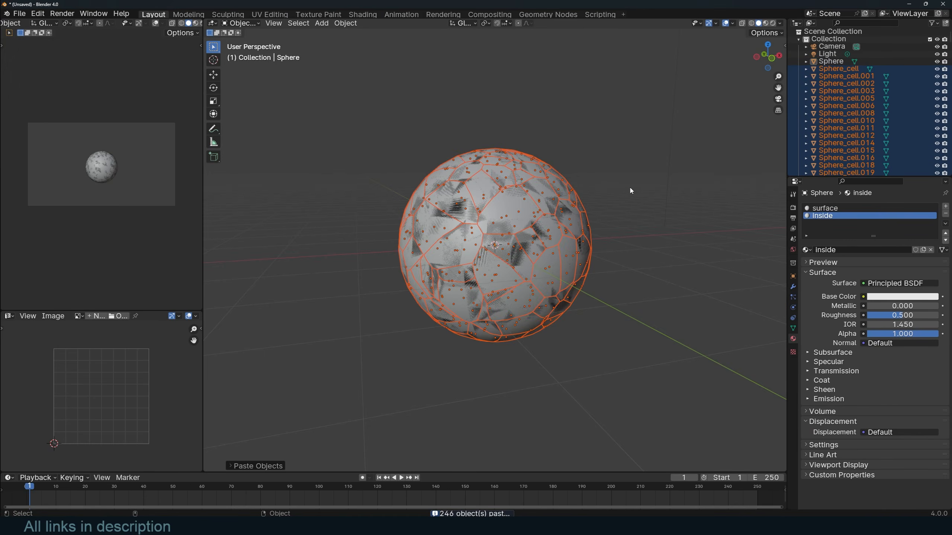
- Move the pasted sphere cells to a new collection named c1 and exclude that collection from the view layer
{"action": "key", "text": "KP_1"}
{"action": "key", "text": "m"}
{"action": "left_click", "coordinate": [630, 191]}
{"action": "type", "text": "c1"}
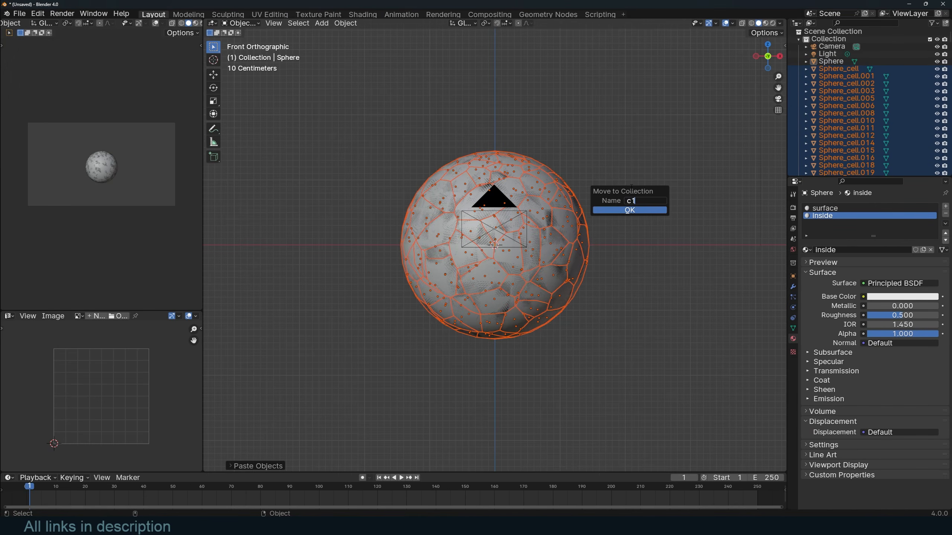
{"action": "left_click", "coordinate": [626, 210]}
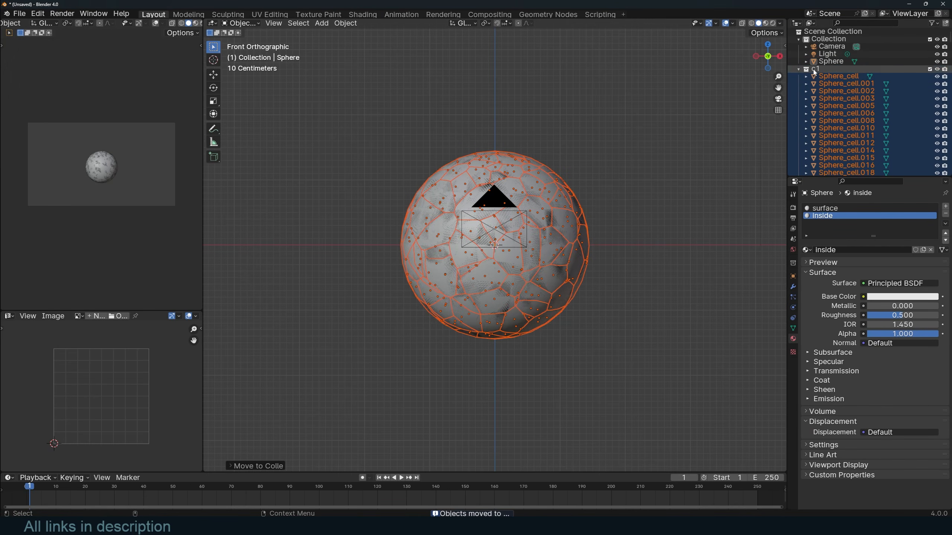
{"action": "left_click", "coordinate": [799, 69]}
{"action": "left_click", "coordinate": [929, 69]}
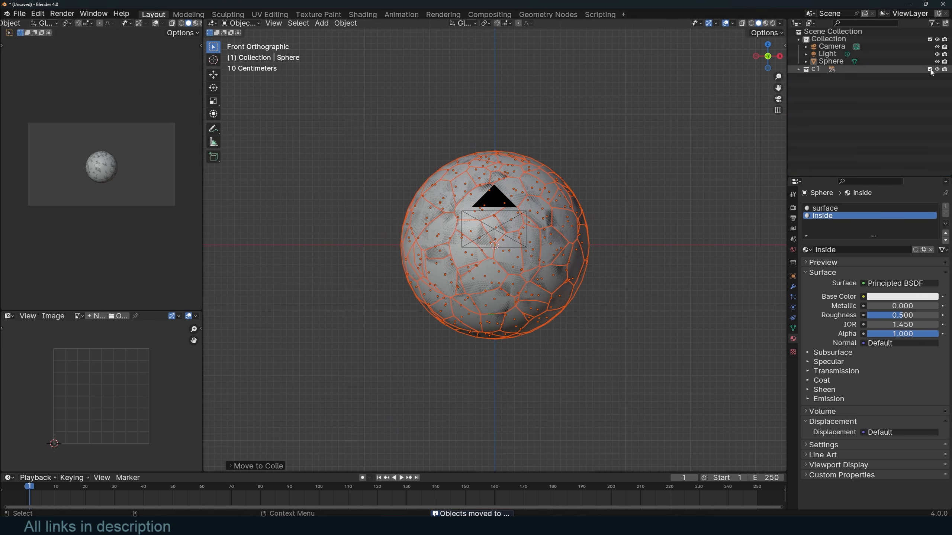
- Move the unbroken sphere to a new collection named bk, and leave both bk and c1 excluded from the view layer
{"action": "left_click", "coordinate": [558, 188]}
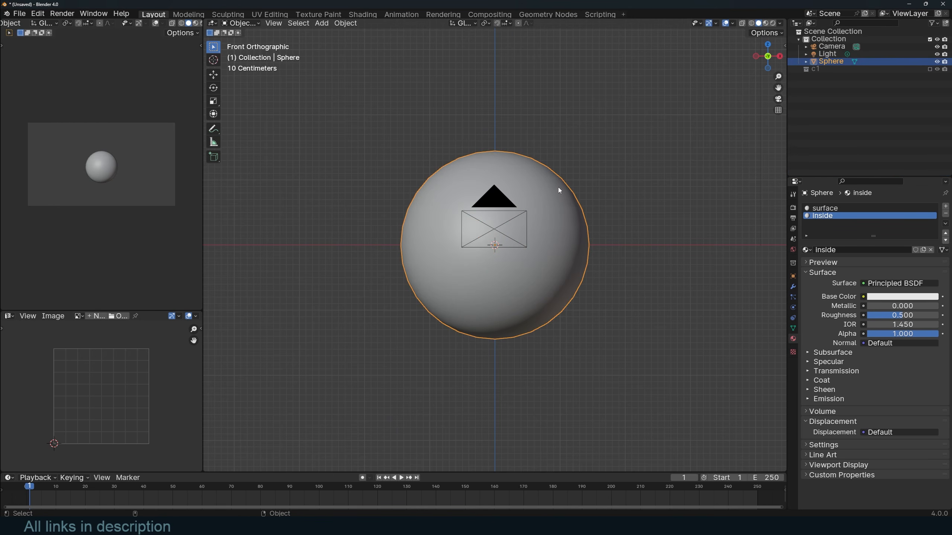
{"action": "key", "text": "m"}
{"action": "left_click", "coordinate": [557, 188]}
{"action": "type", "text": "bk"}
{"action": "left_click", "coordinate": [561, 210]}
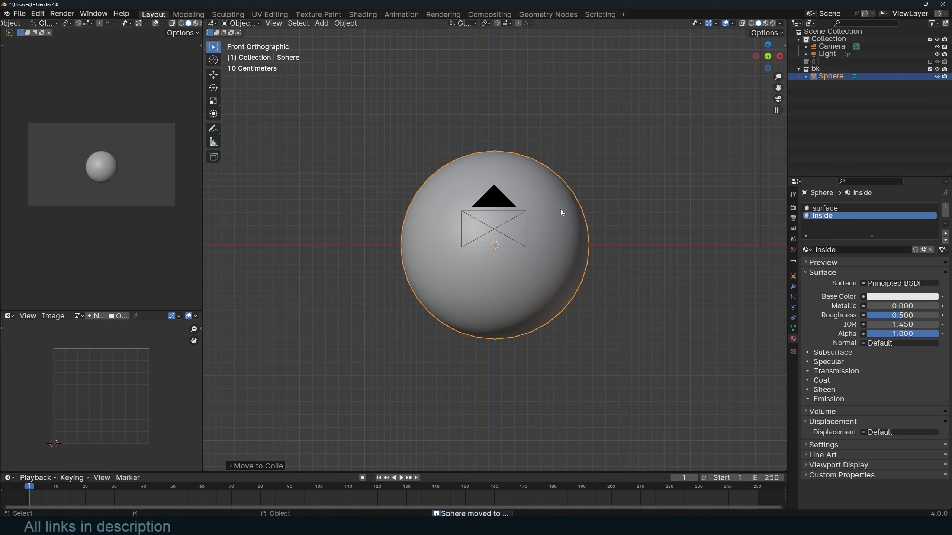
{"action": "left_click", "coordinate": [930, 62]}
{"action": "left_click", "coordinate": [930, 69]}
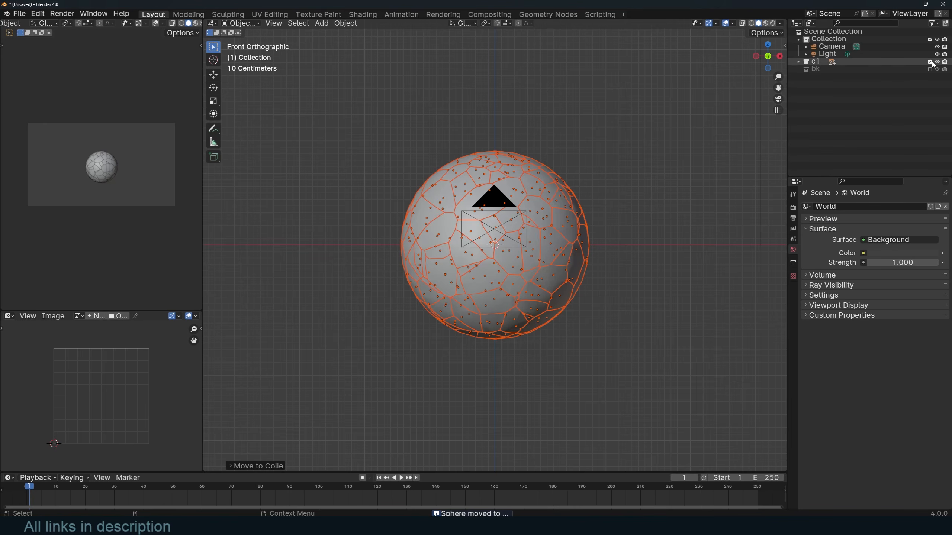
{"action": "left_click", "coordinate": [931, 62]}
- Add a plane and create a new Geometry Nodes setup on it
{"action": "left_click", "coordinate": [548, 14]}
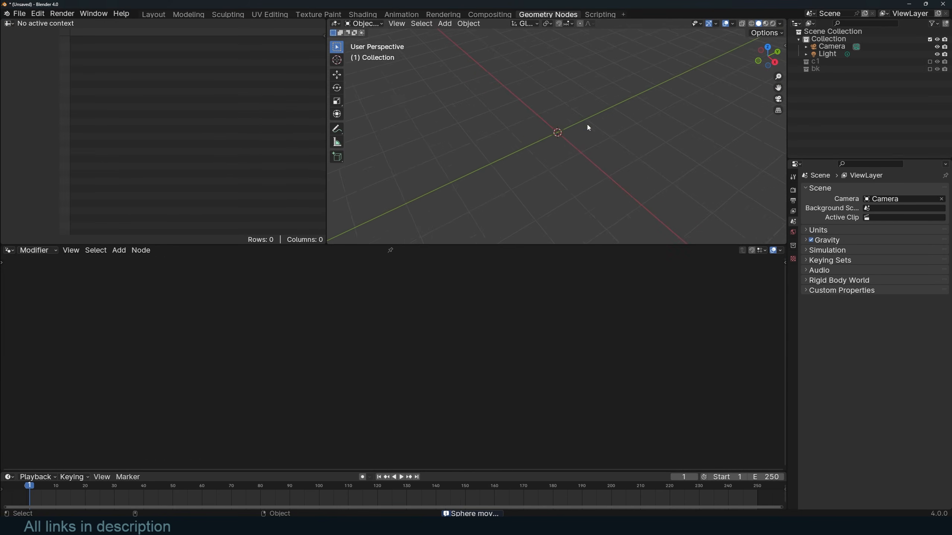
{"action": "key", "text": "shift+a"}
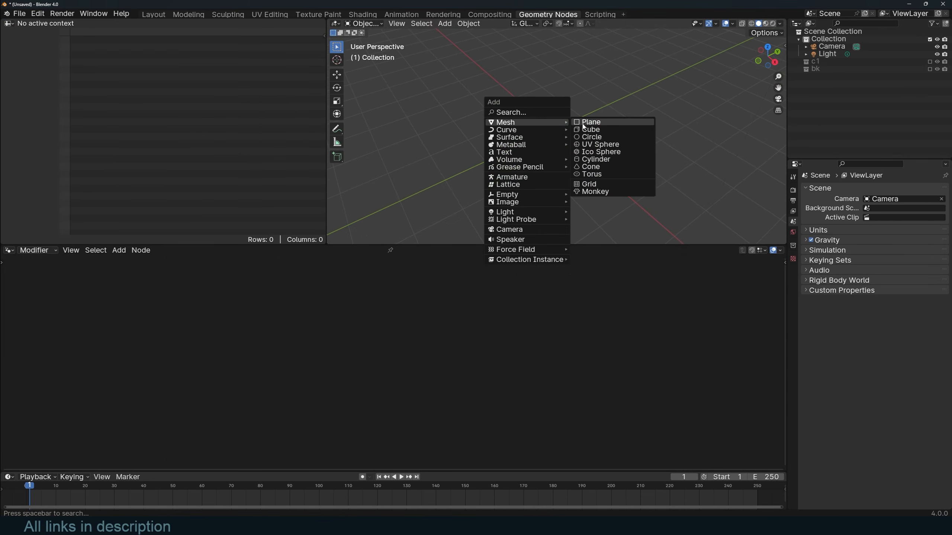
{"action": "left_click", "coordinate": [587, 123]}
{"action": "left_click", "coordinate": [389, 255]}
- Preview the c1 collection in the plane's node tree through a Collection Info node with Separate Children enabled
{"action": "left_click_drag", "start_coordinate": [369, 347], "coordinate": [214, 321]}
{"action": "left_click_drag", "start_coordinate": [822, 69], "coordinate": [252, 371]}
{"action": "left_click", "coordinate": [252, 373], "text": "ctrl+shift"}
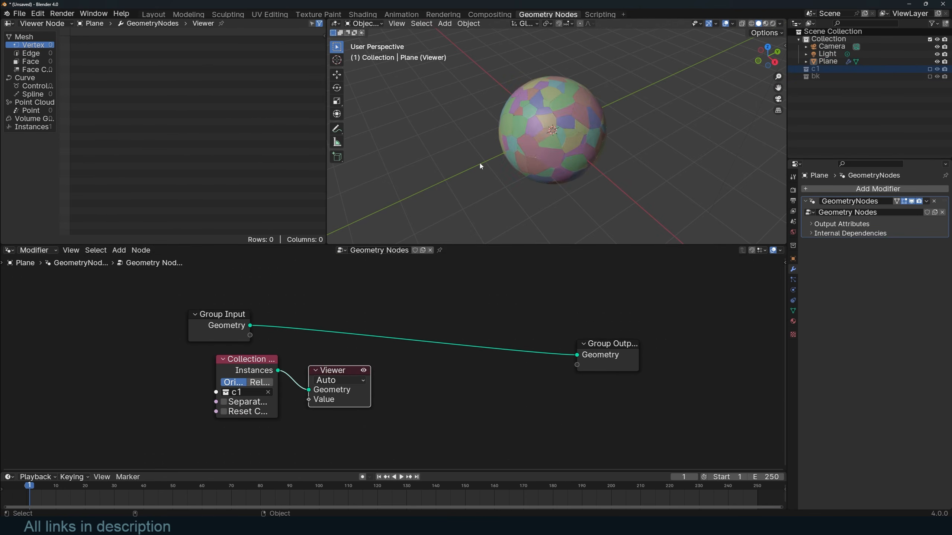
{"action": "left_click", "coordinate": [234, 383]}
{"action": "left_click", "coordinate": [224, 401]}
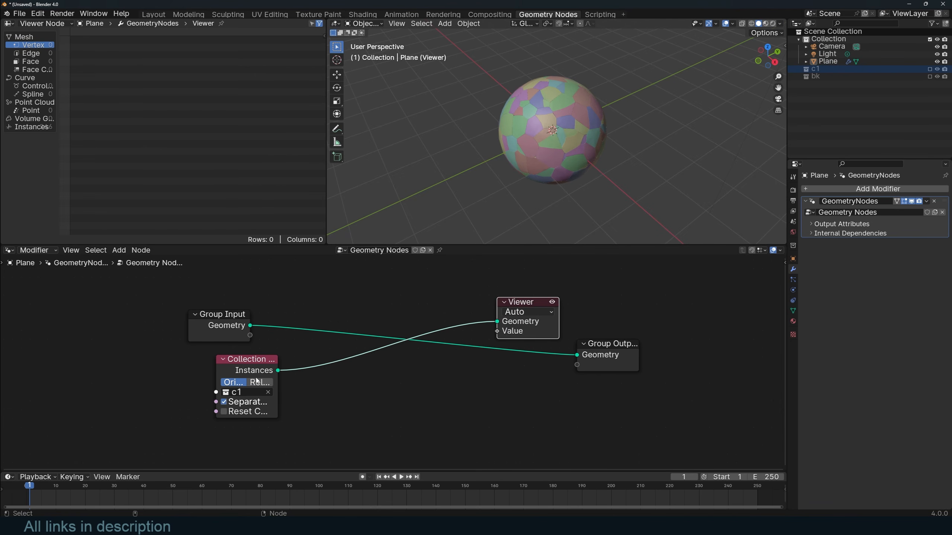
- Spread the Collection Info, Group Input and Viewer nodes apart to make room between them
{"action": "left_click_drag", "start_coordinate": [245, 360], "coordinate": [124, 286]}
{"action": "left_click_drag", "start_coordinate": [218, 326], "coordinate": [68, 409]}
{"action": "left_click_drag", "start_coordinate": [525, 319], "coordinate": [653, 317]}
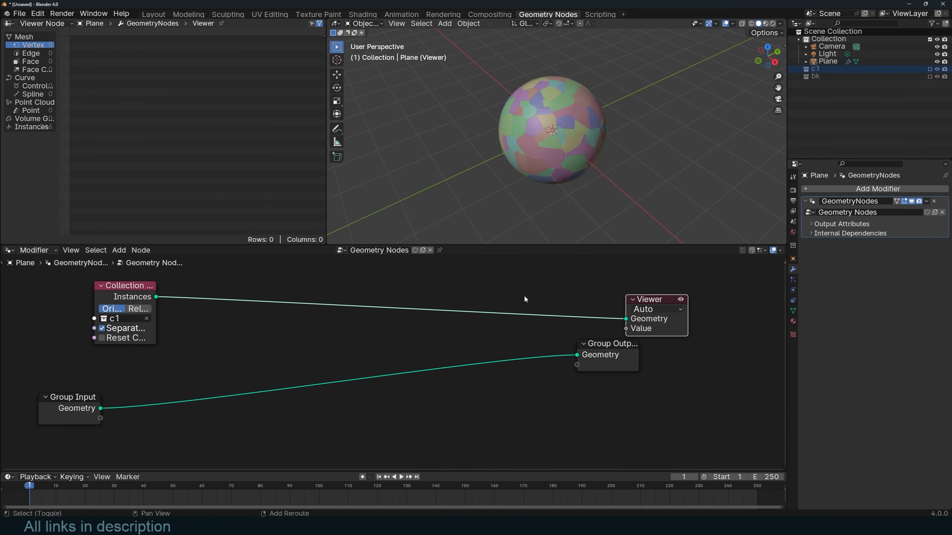
- Insert a Simulation Zone between the Collection Info and Viewer nodes, spread its two ends apart, and move the Group Output clear
{"action": "key", "text": "shift+a"}
{"action": "mouse_move", "coordinate": [469, 264]}
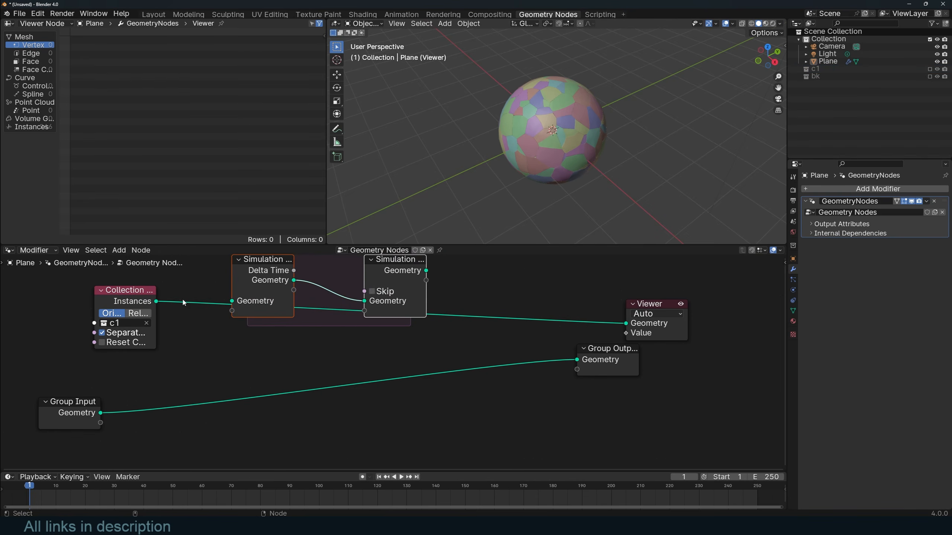
{"action": "left_click_drag", "start_coordinate": [170, 303], "coordinate": [242, 301]}
{"action": "left_click", "coordinate": [173, 303]}
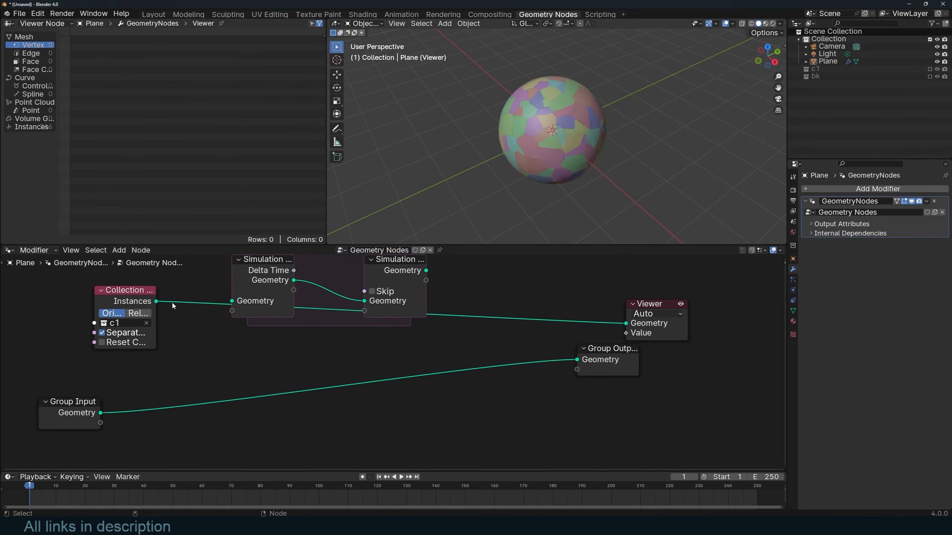
{"action": "left_click_drag", "start_coordinate": [157, 301], "coordinate": [242, 301]}
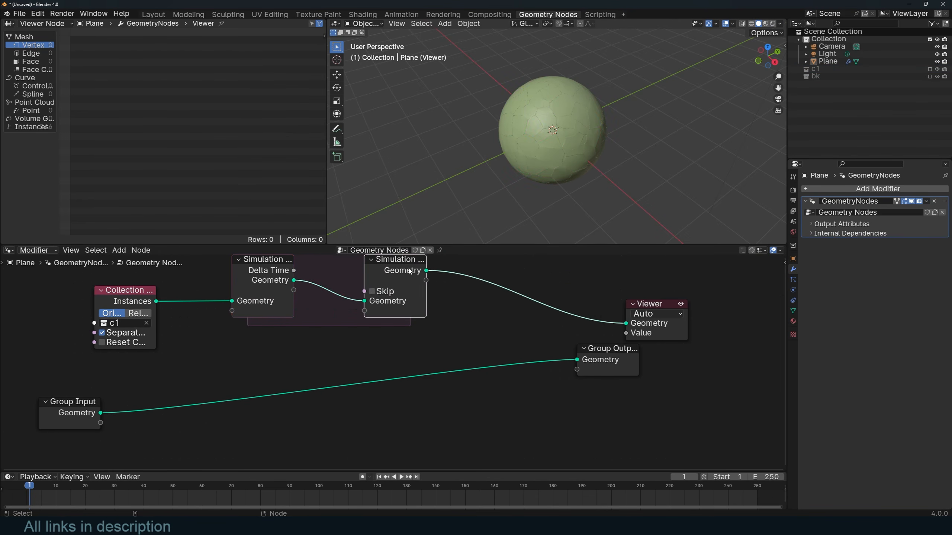
{"action": "left_click_drag", "start_coordinate": [411, 271], "coordinate": [540, 290]}
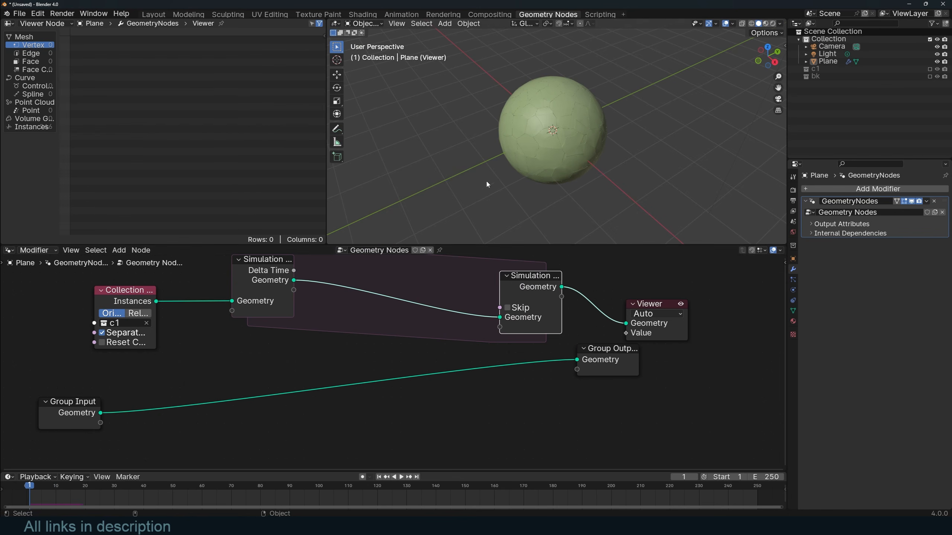
{"action": "scroll", "coordinate": [419, 312], "scroll_direction": "down", "scroll_amount": 2}
{"action": "left_click_drag", "start_coordinate": [530, 361], "coordinate": [541, 386]}
- Add a cube at the 3D cursor, give it a level 2 Subdivision modifier and scale it down into a small ball
{"action": "middle_click_drag", "start_coordinate": [592, 193], "coordinate": [522, 150]}
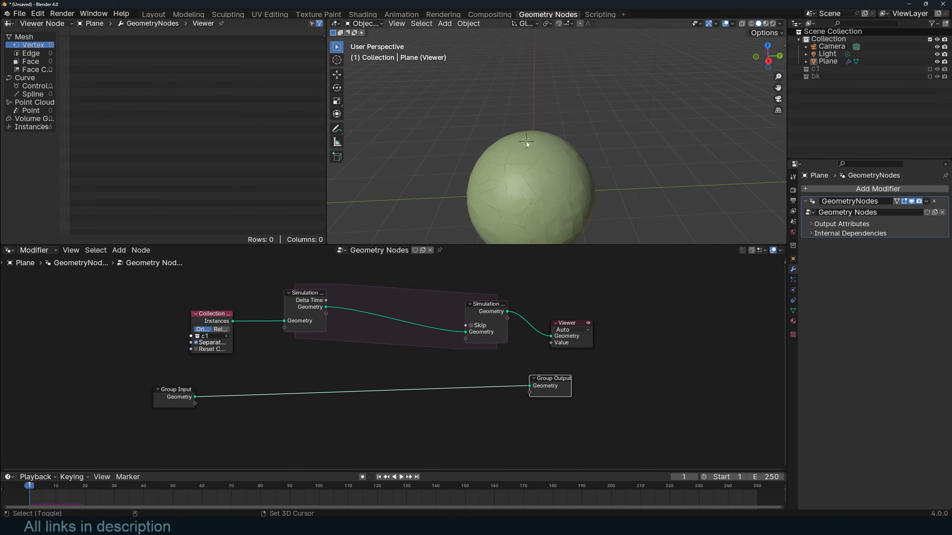
{"action": "key", "text": "shift+a"}
{"action": "mouse_move", "coordinate": [532, 151]}
{"action": "left_click", "coordinate": [563, 161]}
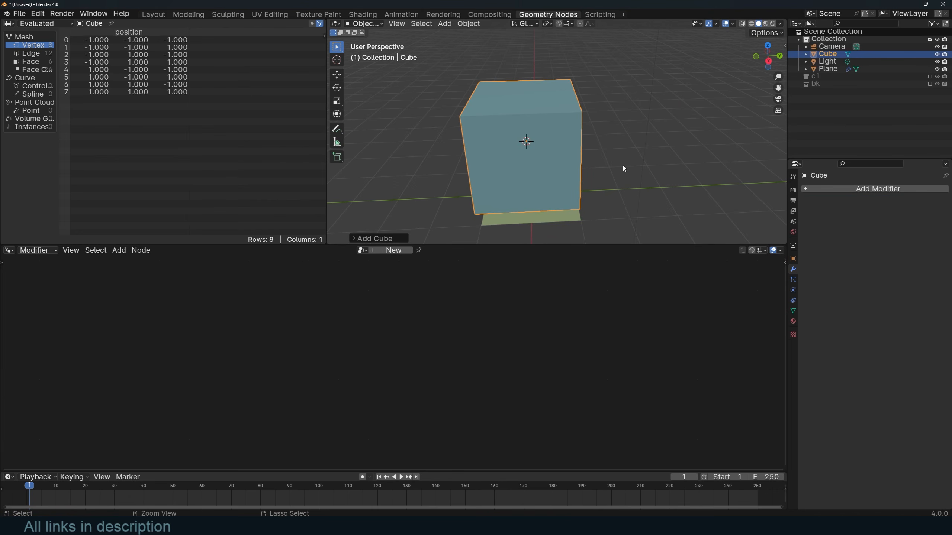
{"action": "key", "text": "ctrl+2"}
{"action": "key", "text": "s"}
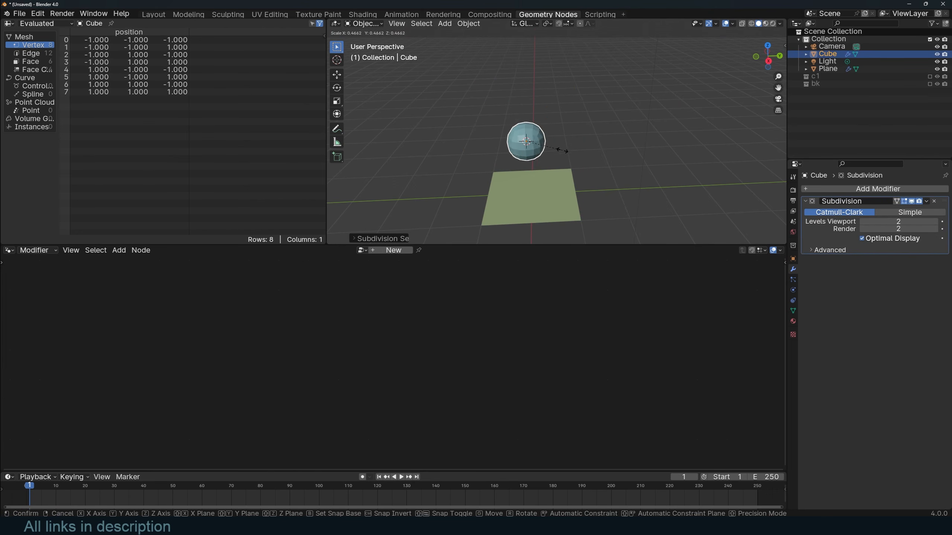
{"action": "left_click", "coordinate": [549, 151]}
- With auto keying on, raise the small ball at frame 1 and lower it along Z through the plane at frame 68
{"action": "middle_click_drag", "start_coordinate": [622, 186], "coordinate": [611, 157]}
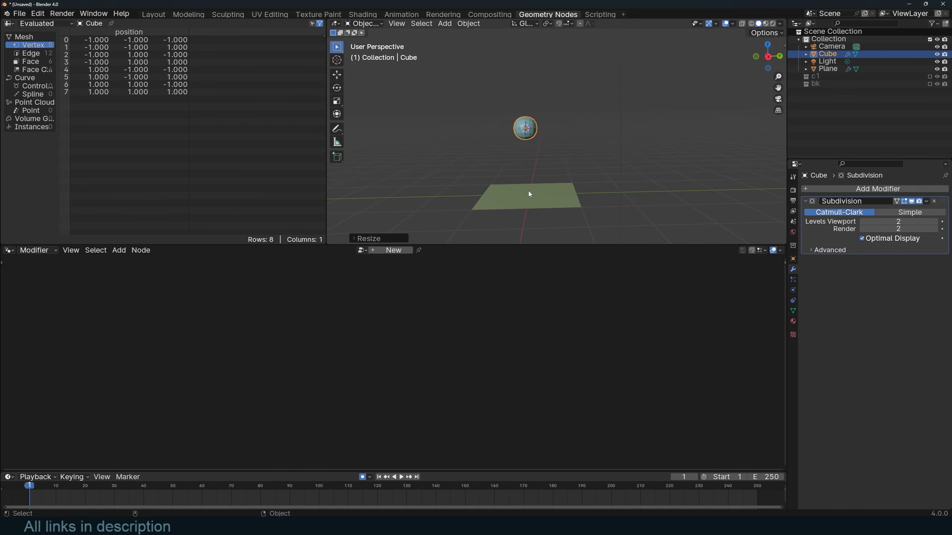
{"action": "key", "text": "g"}
{"action": "left_click", "coordinate": [524, 150]}
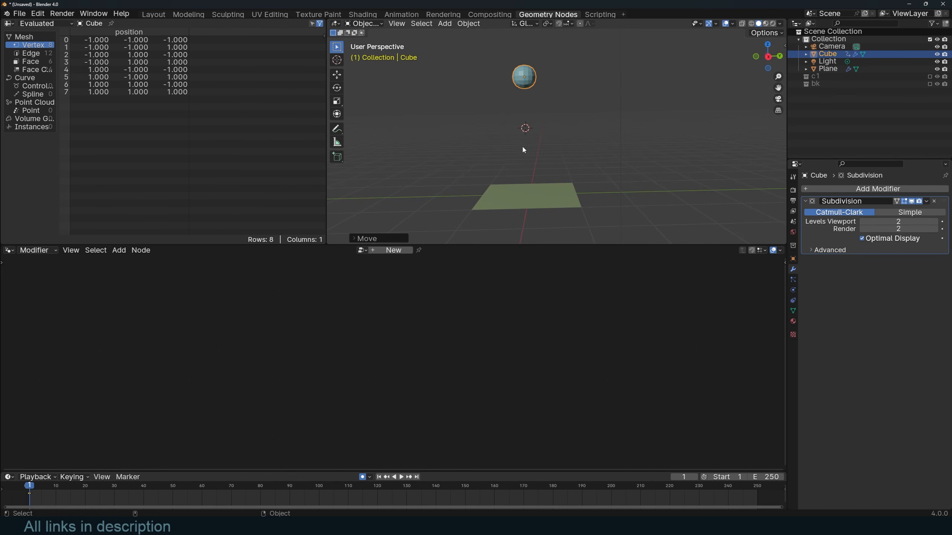
{"action": "left_click", "coordinate": [225, 489]}
{"action": "key", "text": "g"}
{"action": "key", "text": "z"}
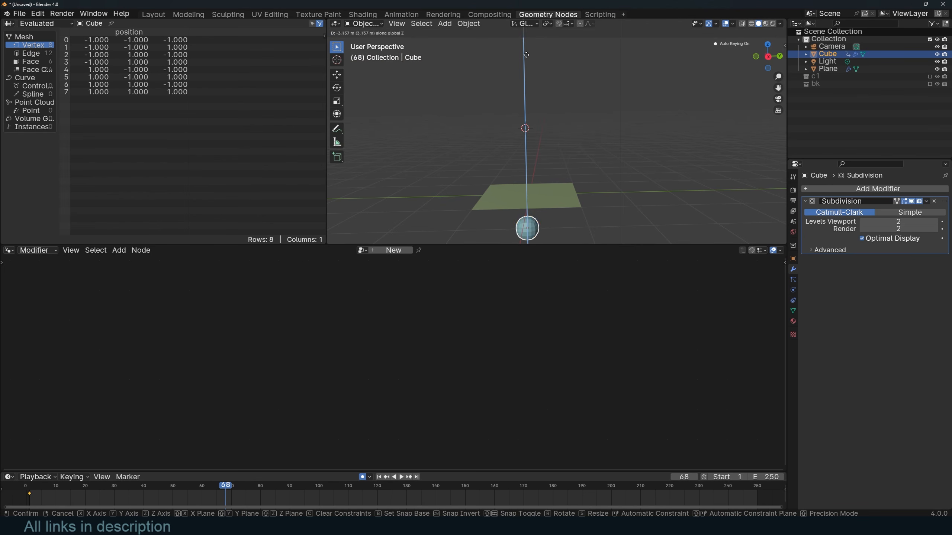
{"action": "left_click", "coordinate": [526, 242]}
- Select the plane with its Viewer active and play the animation from the start to check the ball's path through the sphere
{"action": "left_click", "coordinate": [549, 196]}
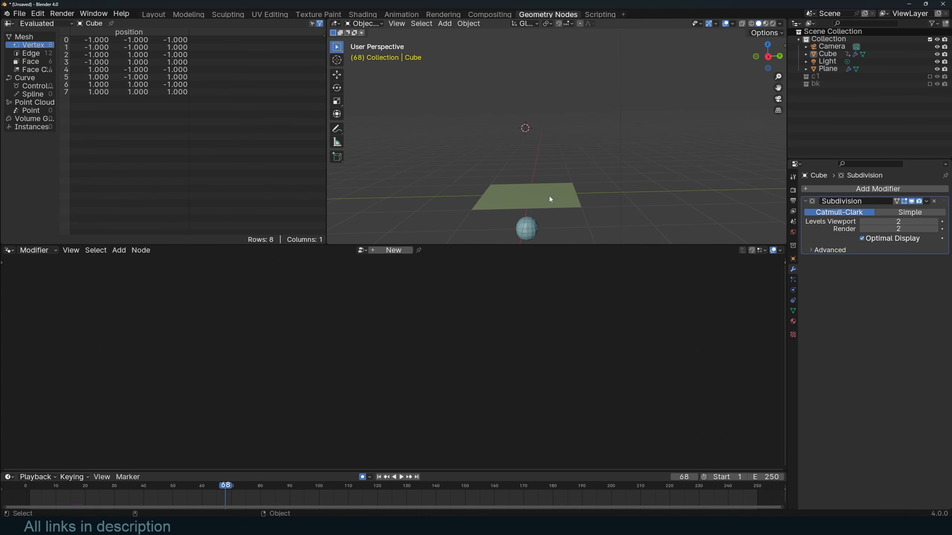
{"action": "left_click", "coordinate": [588, 323]}
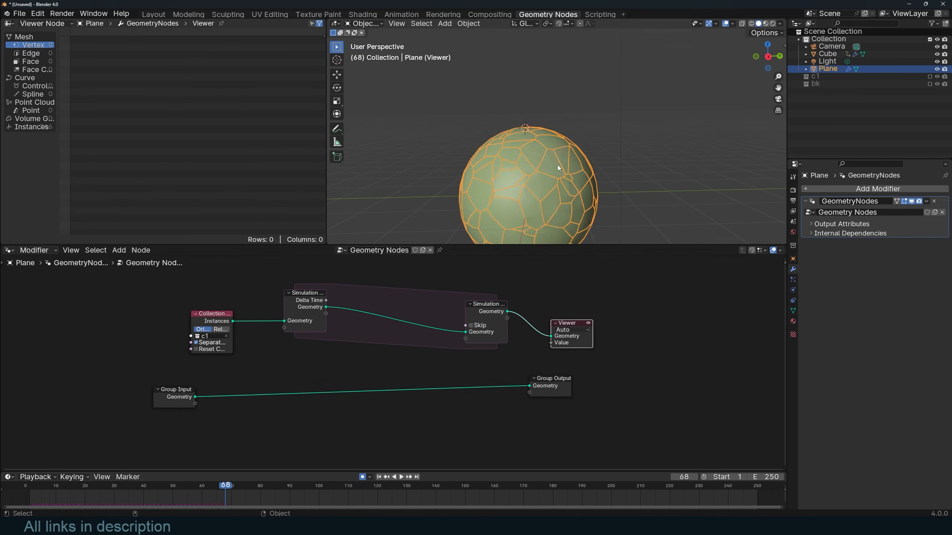
{"action": "key", "text": "shift+Left"}
{"action": "key", "text": "space"}
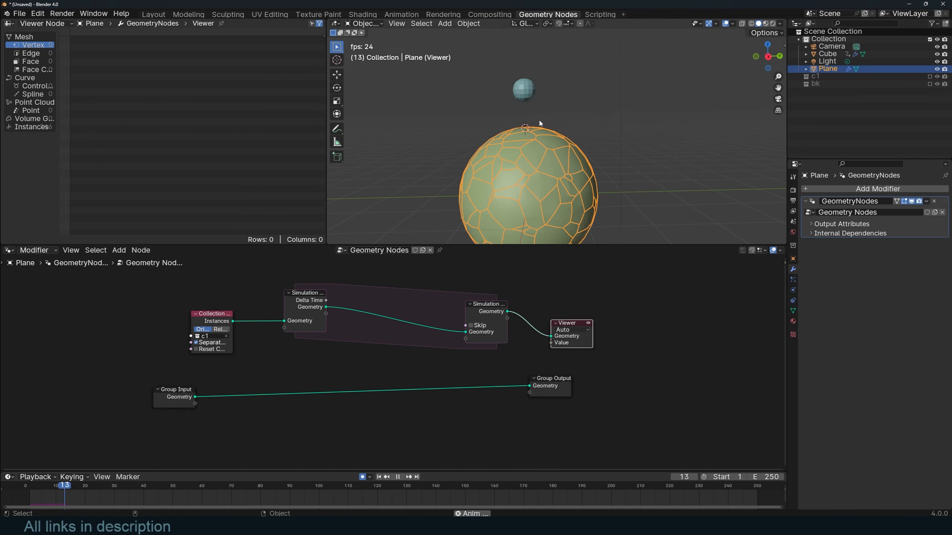
{"action": "middle_click_drag", "start_coordinate": [539, 120], "coordinate": [519, 179]}
{"action": "key", "text": "Escape"}
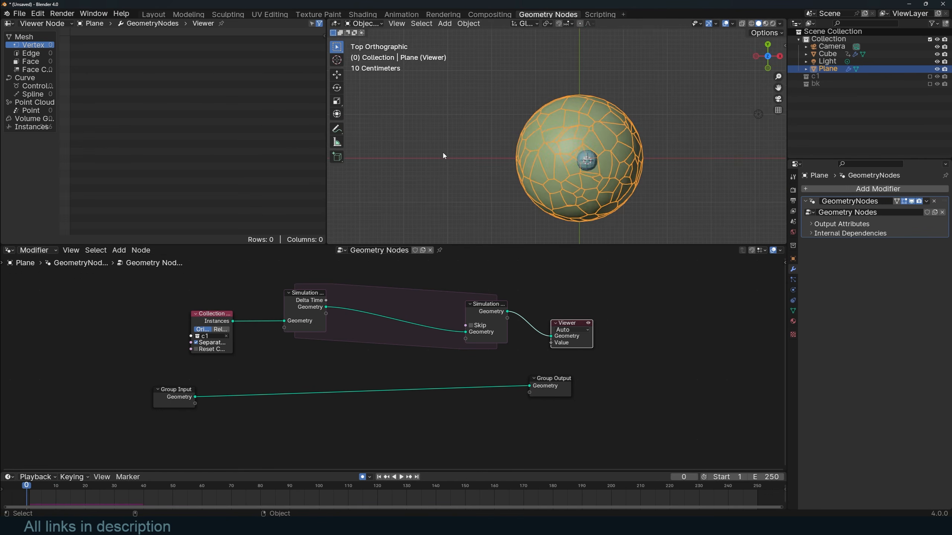
{"action": "key", "text": "KP_7"}
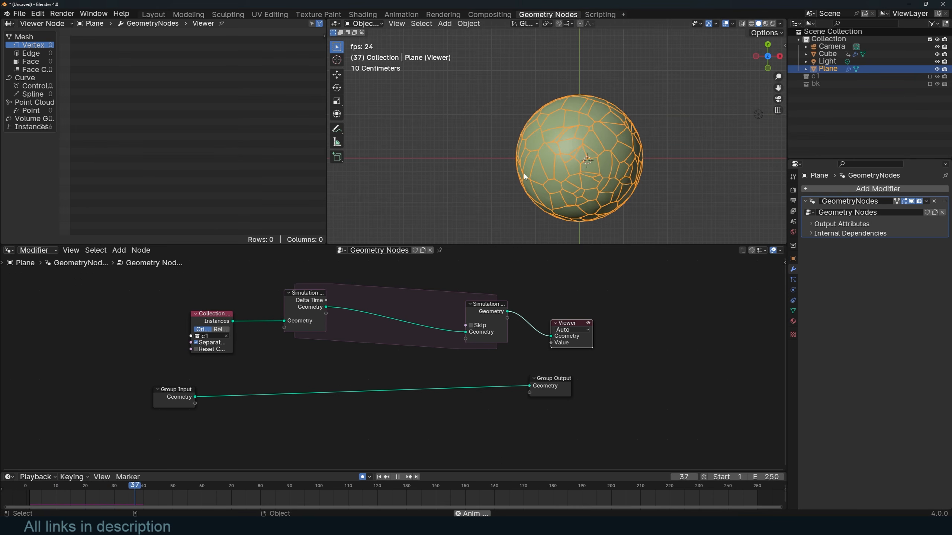
{"action": "key", "text": "Escape"}
- Bring the Cube object into the plane's node tree as an Object Info node and reposition the Simulation Input node
{"action": "middle_click_drag", "start_coordinate": [523, 174], "coordinate": [558, 148]}
{"action": "scroll", "coordinate": [526, 343], "scroll_direction": "down", "scroll_amount": 3}
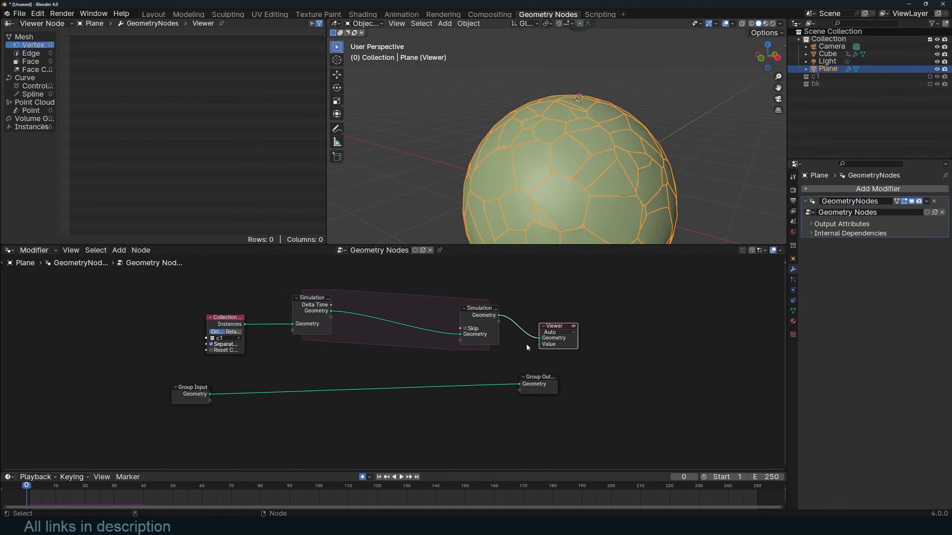
{"action": "scroll", "coordinate": [394, 360], "scroll_direction": "up", "scroll_amount": 1}
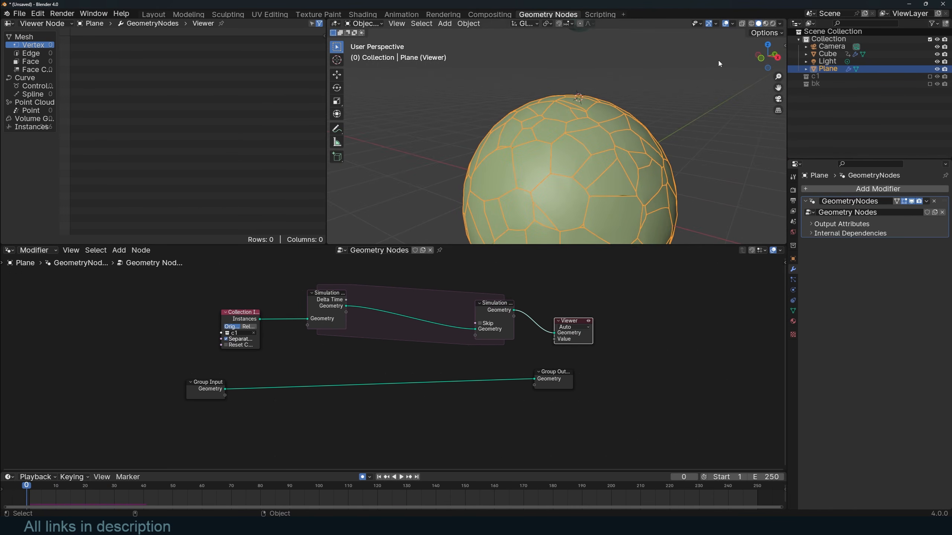
{"action": "scroll", "coordinate": [718, 63], "scroll_direction": "down", "scroll_amount": 3}
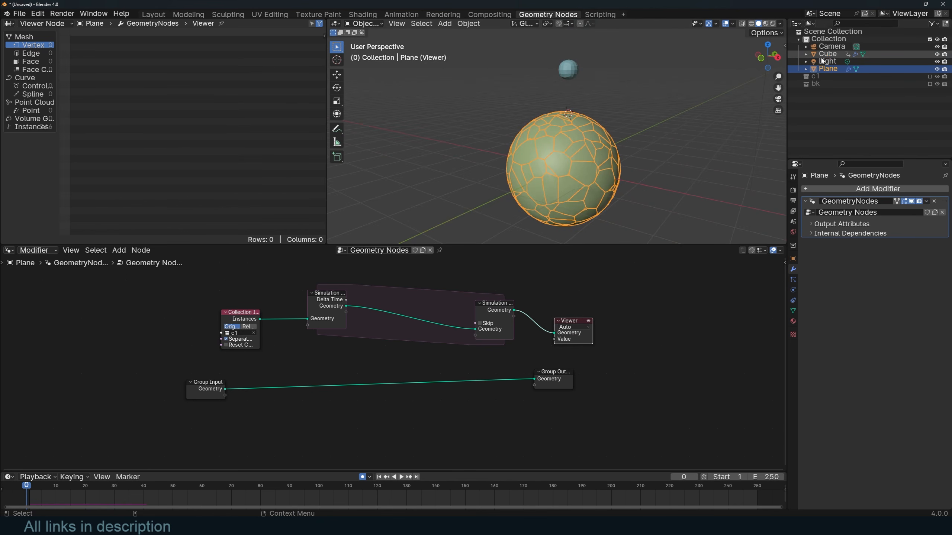
{"action": "left_click_drag", "start_coordinate": [825, 54], "coordinate": [196, 281]}
{"action": "left_click_drag", "start_coordinate": [323, 299], "coordinate": [323, 315]}
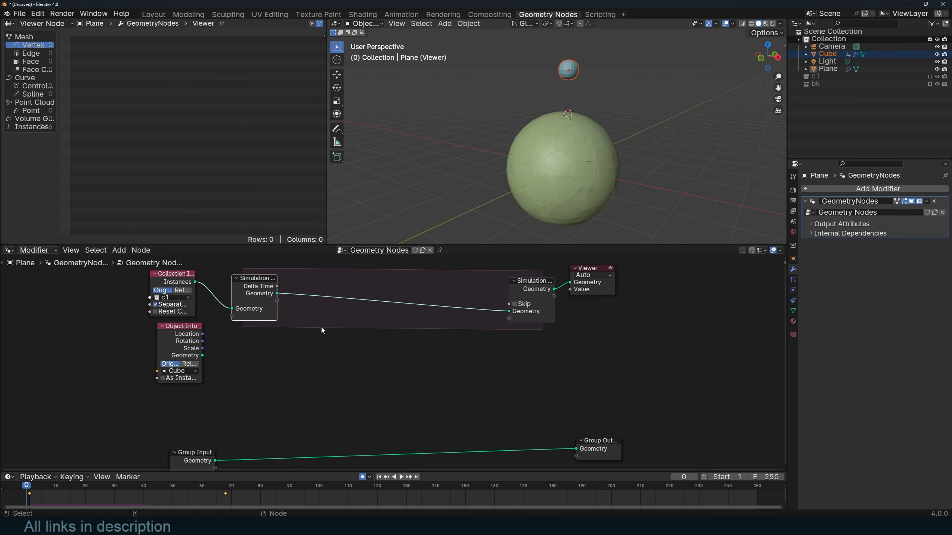
- Insert a Set Position node on the geometry link inside the Simulation Zone, just before the Simulation Output
{"action": "key", "text": "shift+a"}
{"action": "type", "text": "set"}
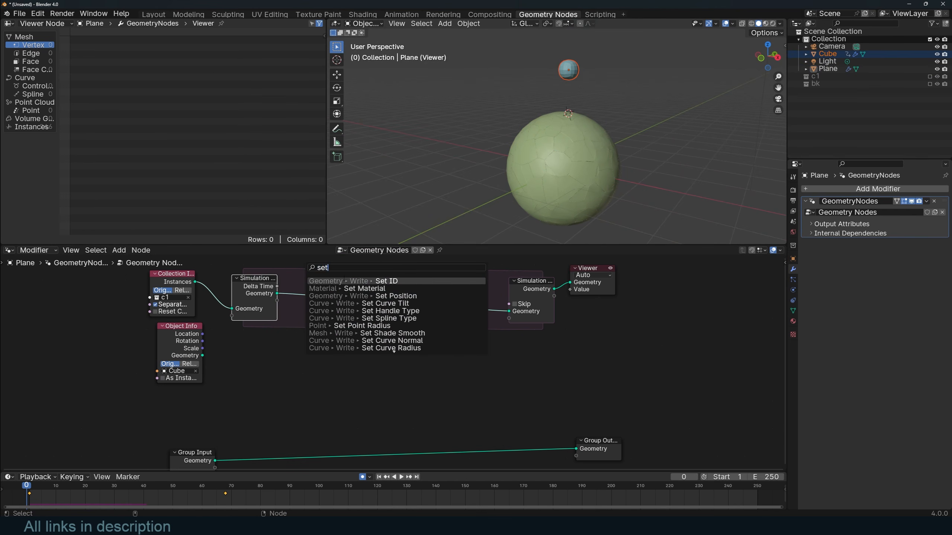
{"action": "left_click", "coordinate": [415, 297]}
{"action": "left_click", "coordinate": [457, 286]}
{"action": "middle_click_drag", "start_coordinate": [323, 326], "coordinate": [342, 313]}
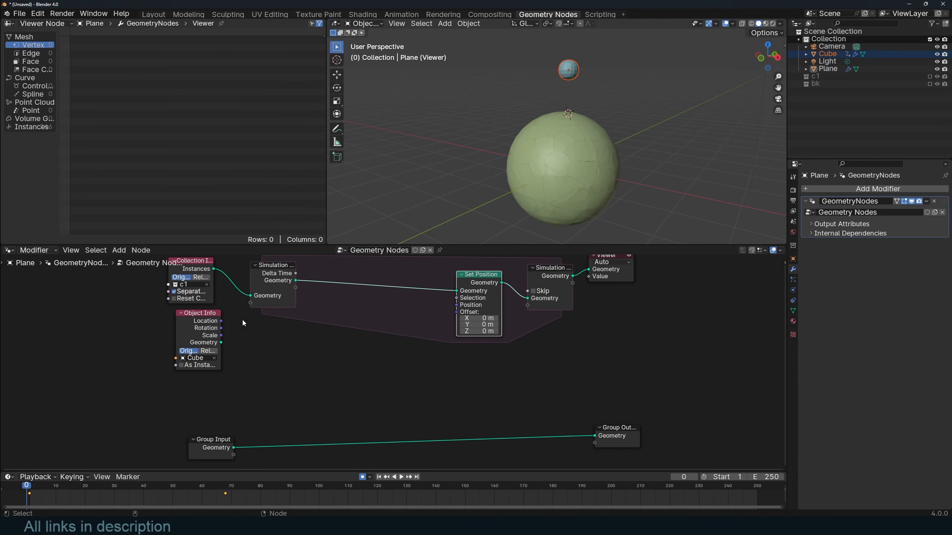
- Set the Cube's Object Info to Relative and feed its Geometry into the Target of a new Geometry Proximity node
{"action": "left_click_drag", "start_coordinate": [195, 328], "coordinate": [179, 352]}
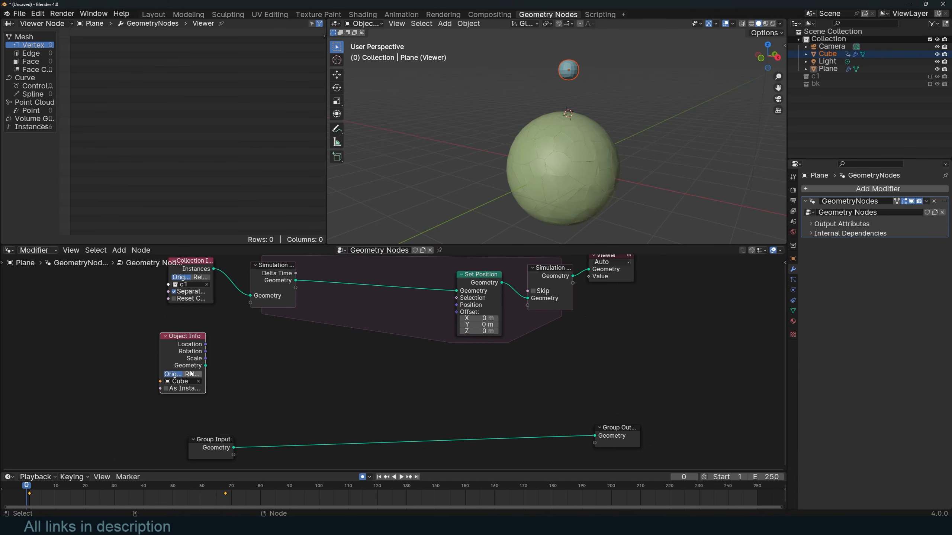
{"action": "left_click_drag", "start_coordinate": [205, 366], "coordinate": [274, 346]}
{"action": "type", "text": "gre"}
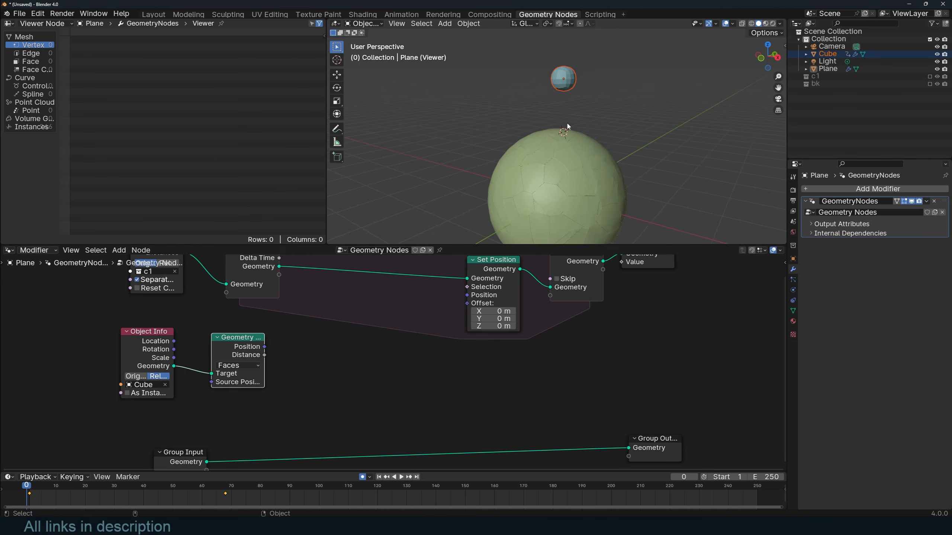
{"action": "left_click", "coordinate": [565, 141]}
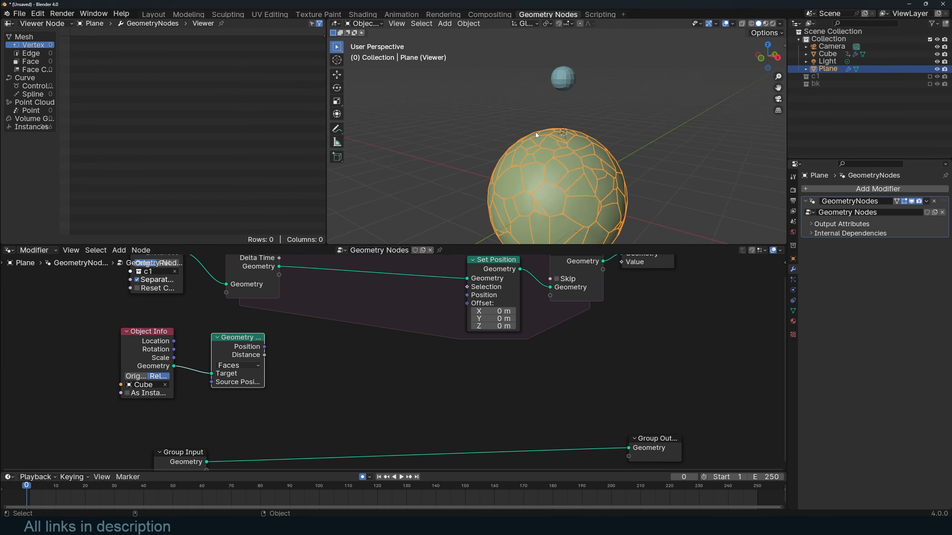
- Add a Combine XYZ node and connect its Vector to the Offset of the Set Position node
{"action": "scroll", "coordinate": [444, 307], "scroll_direction": "down", "scroll_amount": 2}
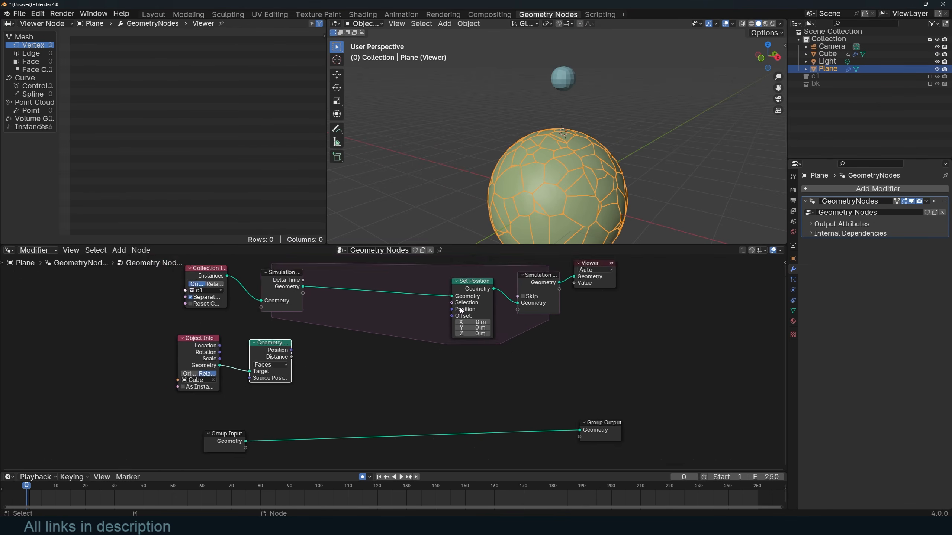
{"action": "scroll", "coordinate": [444, 306], "scroll_direction": "up", "scroll_amount": 2}
{"action": "key", "text": "shift+a"}
{"action": "type", "text": "comb"}
{"action": "key", "text": "Return"}
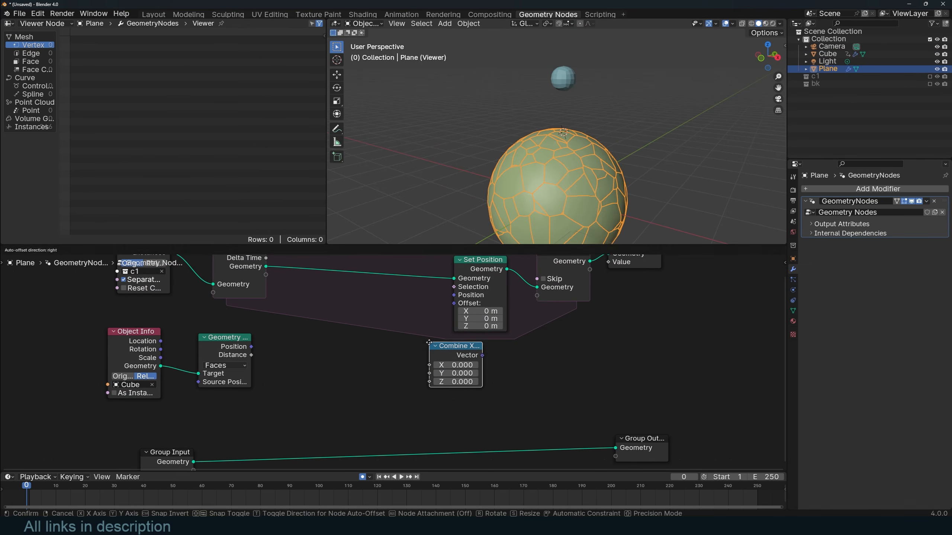
{"action": "left_click", "coordinate": [433, 347]}
{"action": "left_click_drag", "start_coordinate": [483, 356], "coordinate": [447, 304]}
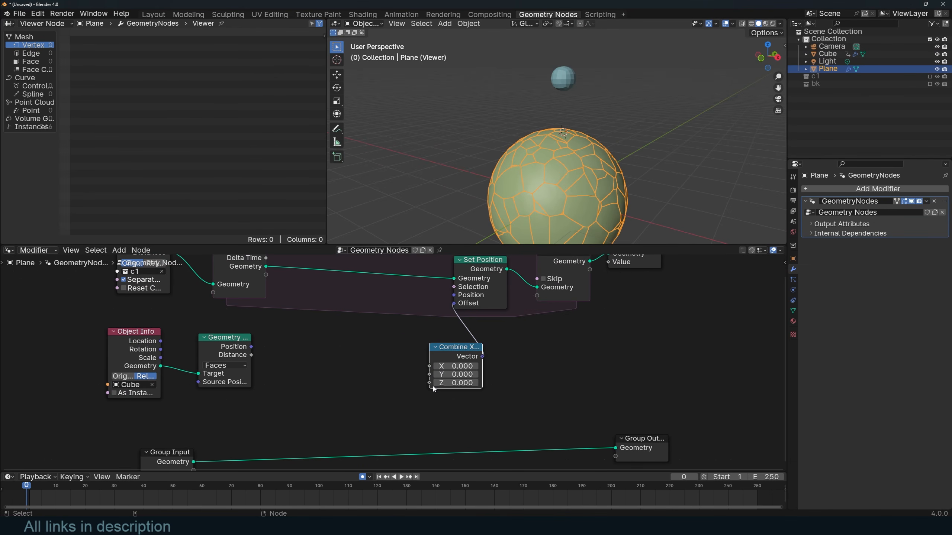
- Set the Combine XYZ node's Z value to -0.1 and play the simulation to check the cells' movement
{"action": "key", "text": "space"}
{"action": "key", "text": "Escape"}
{"action": "scroll", "coordinate": [531, 162], "scroll_direction": "down", "scroll_amount": 4}
{"action": "key", "text": "space"}
{"action": "key", "text": "Escape"}
{"action": "scroll", "coordinate": [571, 123], "scroll_direction": "up", "scroll_amount": 2}
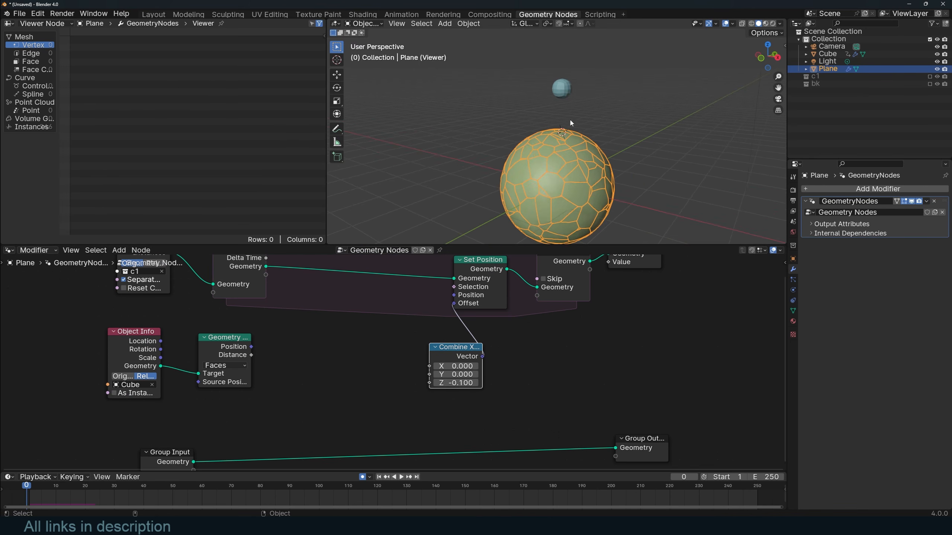
- Move the Geometry Proximity node slightly and insert a Vector Math node between Combine XYZ and the Set Position Offset
{"action": "middle_click_drag", "start_coordinate": [334, 340], "coordinate": [371, 333]}
{"action": "left_click_drag", "start_coordinate": [177, 326], "coordinate": [253, 272]}
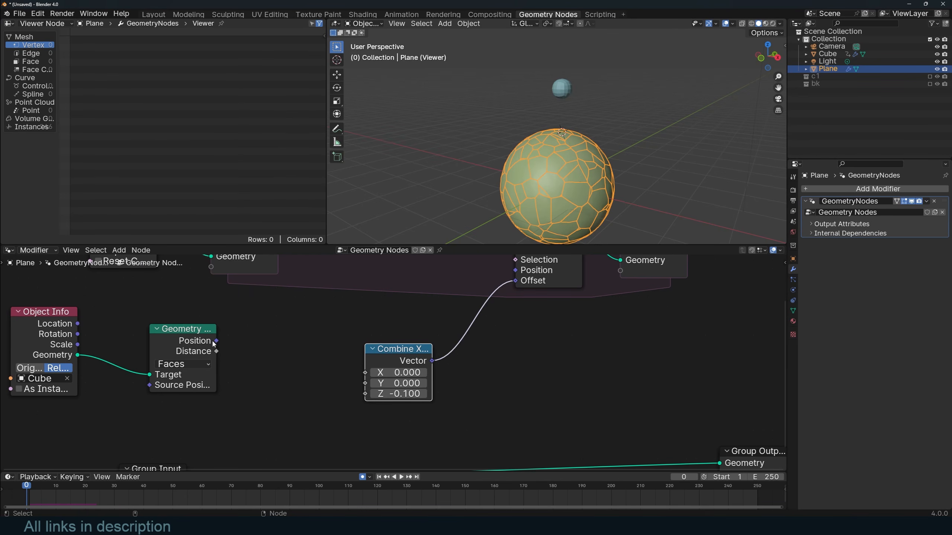
{"action": "left_click_drag", "start_coordinate": [198, 347], "coordinate": [207, 342]}
{"action": "key", "text": "shift+a"}
{"action": "left_click", "coordinate": [294, 321]}
{"action": "type", "text": "b"}
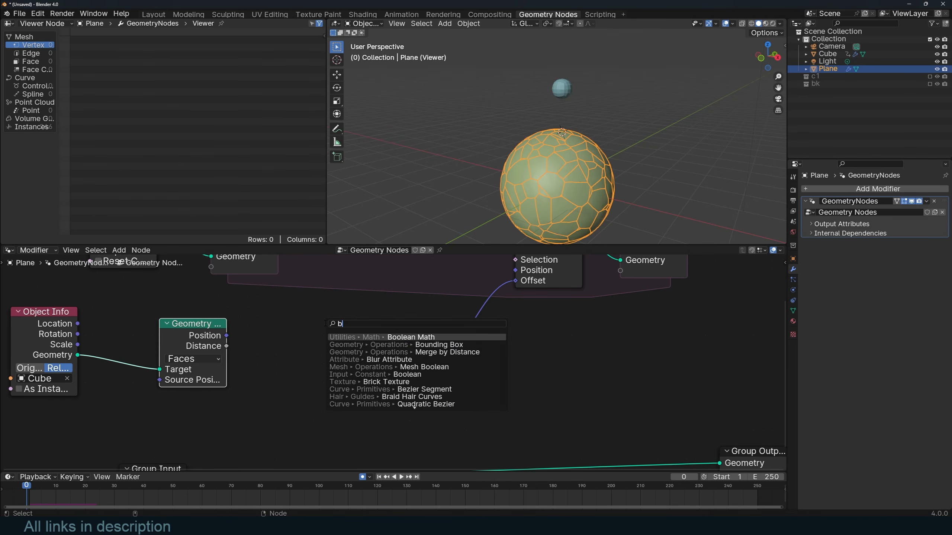
{"action": "key", "text": "BackSpace"}
{"action": "type", "text": "vec"}
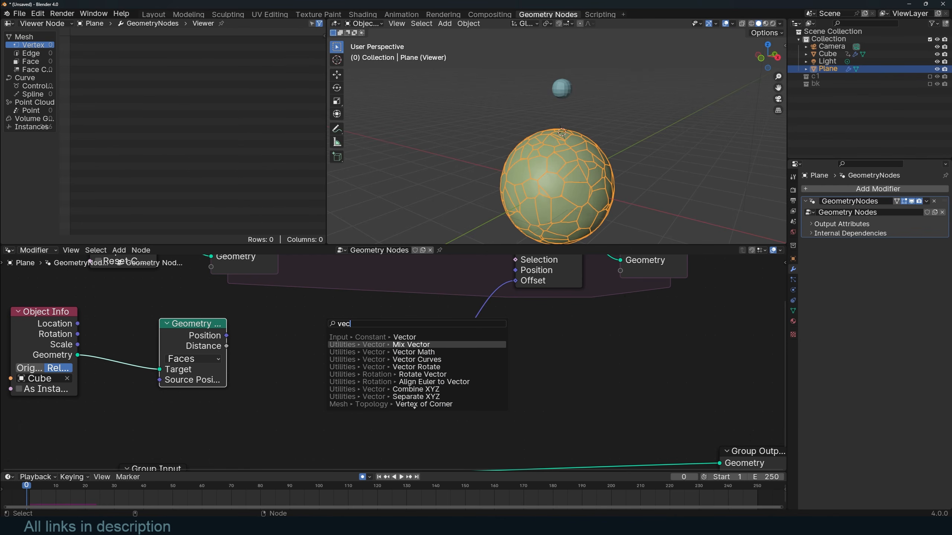
{"action": "left_click", "coordinate": [413, 352]}
{"action": "left_click", "coordinate": [504, 338]}
- Switch the Vector Math operation to Scale and connect the Geometry Proximity Distance to its Scale input
{"action": "left_click", "coordinate": [503, 356]}
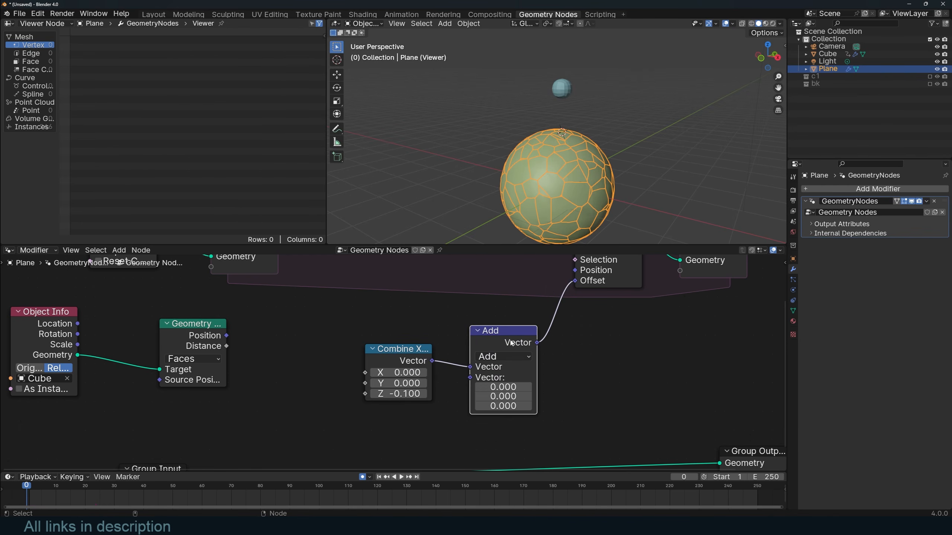
{"action": "left_click", "coordinate": [503, 357]}
{"action": "left_click", "coordinate": [501, 371]}
{"action": "left_click_drag", "start_coordinate": [227, 345], "coordinate": [464, 377]}
- Play the simulation to check how the distance-scaled offset moves the sphere's cells
{"action": "key", "text": "space"}
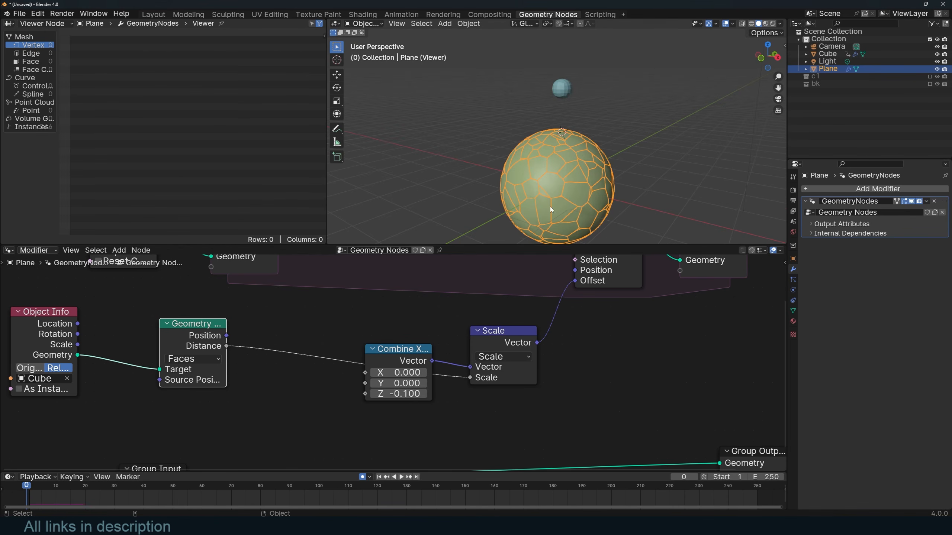
{"action": "key", "text": "Escape"}
{"action": "key", "text": "space"}
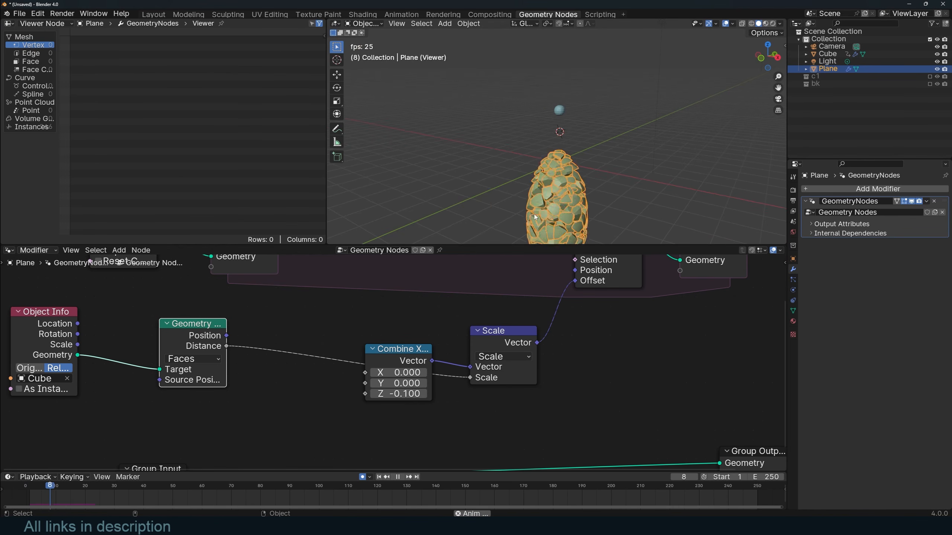
{"action": "key", "text": "Escape"}
- Insert a Color Ramp between the Geometry Proximity Distance and the Scale node's Scale input, and flip its gradient
{"action": "key", "text": "shift+a"}
{"action": "left_click", "coordinate": [326, 324]}
{"action": "type", "text": "ram"}
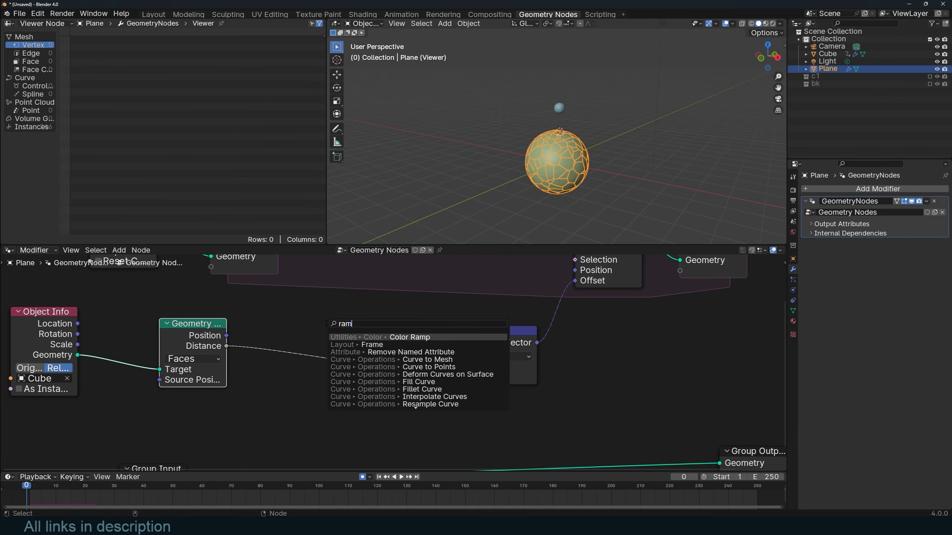
{"action": "key", "text": "Return"}
{"action": "left_click", "coordinate": [275, 376]}
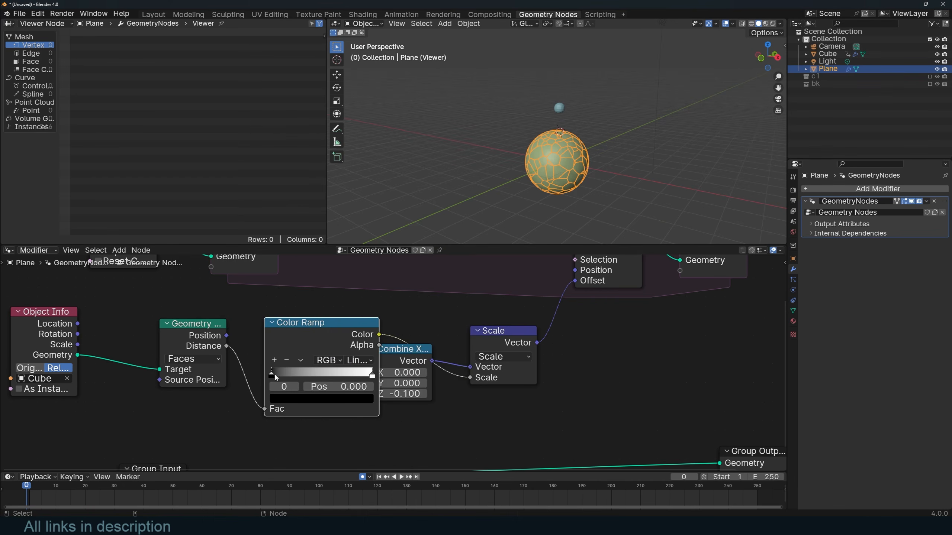
{"action": "left_click", "coordinate": [299, 361]}
{"action": "left_click", "coordinate": [315, 370]}
- Play the simulation and view the sphere from several angles to check how the flipped ramp affects the cells
{"action": "key", "text": "space"}
{"action": "middle_click_drag", "start_coordinate": [461, 176], "coordinate": [464, 200]}
{"action": "scroll", "coordinate": [469, 200], "scroll_direction": "up", "scroll_amount": 4}
{"action": "key", "text": "Escape"}
{"action": "scroll", "coordinate": [515, 184], "scroll_direction": "down", "scroll_amount": 3}
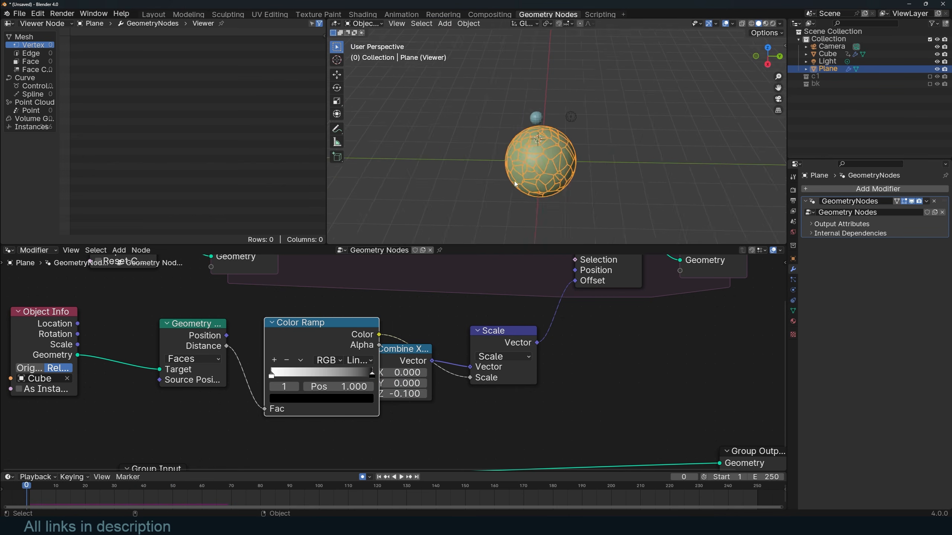
{"action": "middle_click_drag", "start_coordinate": [515, 184], "coordinate": [532, 167]}
{"action": "key", "text": "space"}
{"action": "scroll", "coordinate": [505, 166], "scroll_direction": "up", "scroll_amount": 2}
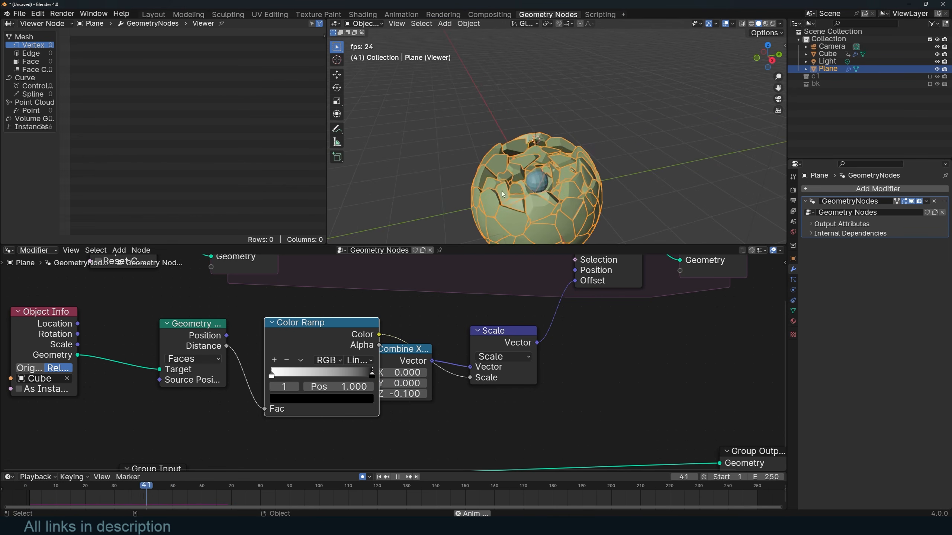
{"action": "key", "text": "Escape"}
- Move the Color Ramp's black stop to position 0.627 and play the simulation to check the impact area
{"action": "middle_click_drag", "start_coordinate": [355, 377], "coordinate": [362, 363]}
{"action": "left_click_drag", "start_coordinate": [362, 364], "coordinate": [325, 364]}
{"action": "key", "text": "space"}
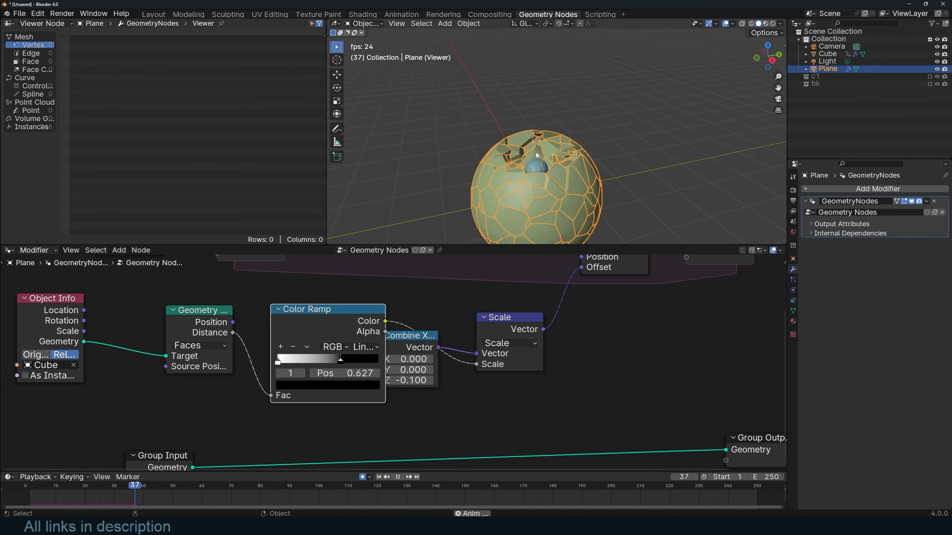
{"action": "key", "text": "Escape"}
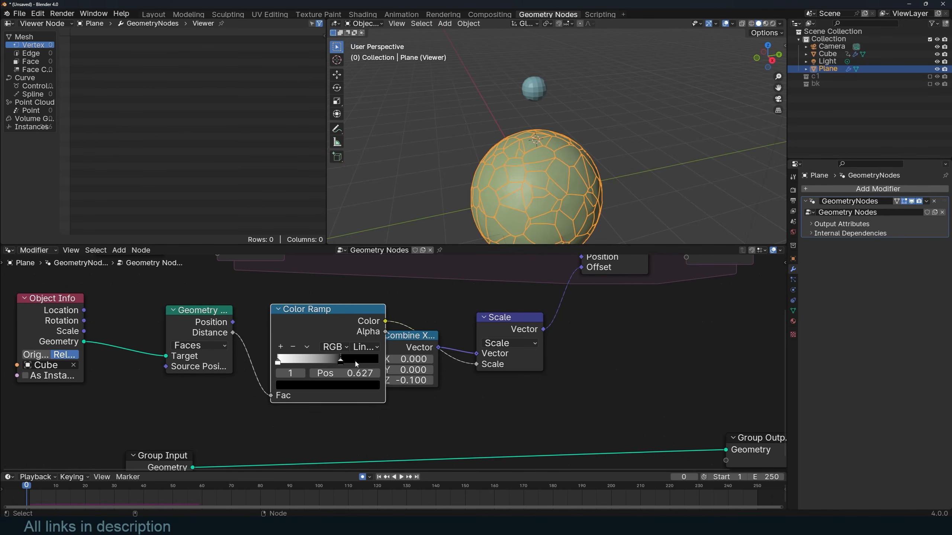
- Set the Color Ramp's black stop to position 0.850 and replay the simulation to check the displaced cells
{"action": "left_click_drag", "start_coordinate": [355, 363], "coordinate": [377, 362]}
{"action": "key", "text": "space"}
{"action": "middle_click_drag", "start_coordinate": [584, 167], "coordinate": [559, 200]}
{"action": "scroll", "coordinate": [509, 186], "scroll_direction": "up", "scroll_amount": 2}
{"action": "key", "text": "Escape"}
{"action": "key", "text": "space"}
{"action": "scroll", "coordinate": [584, 154], "scroll_direction": "down", "scroll_amount": 3}
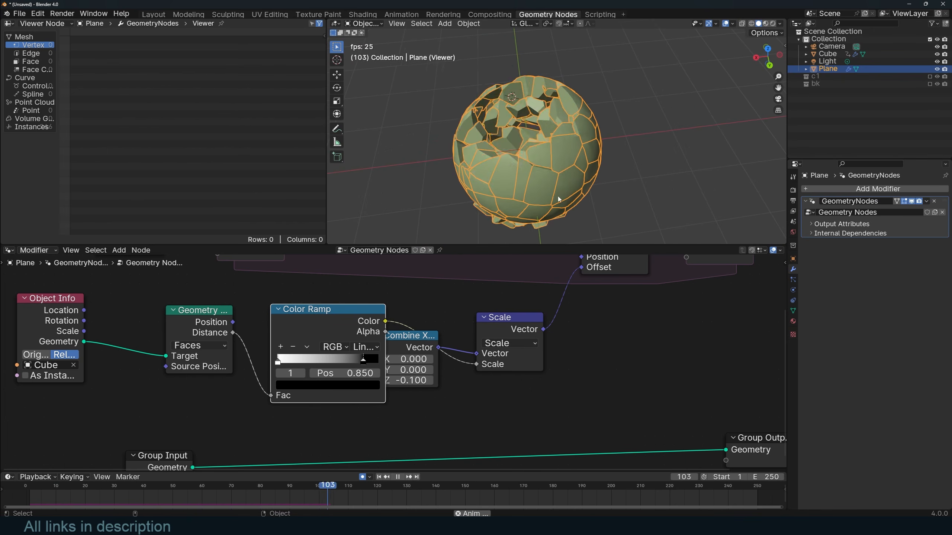
{"action": "key", "text": "Escape"}
{"action": "key", "text": "space"}
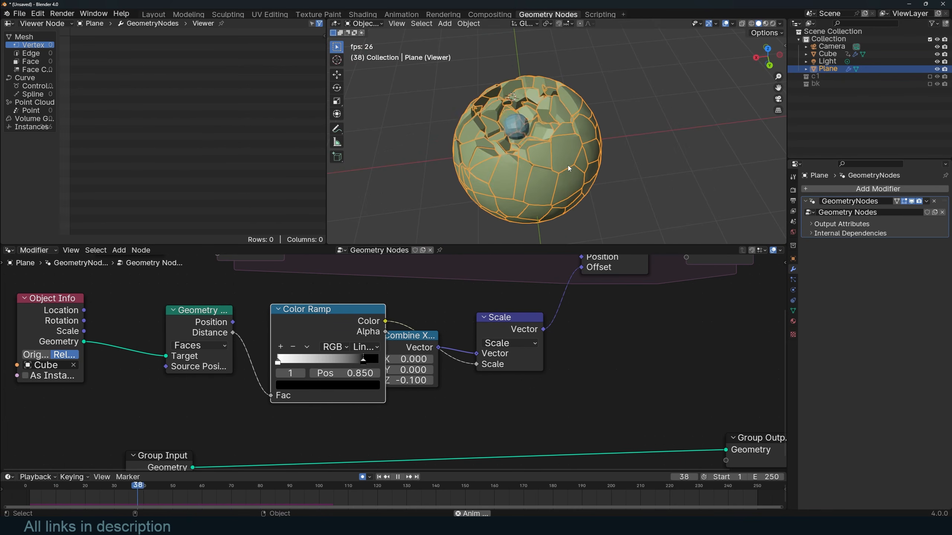
{"action": "key", "text": "Escape"}
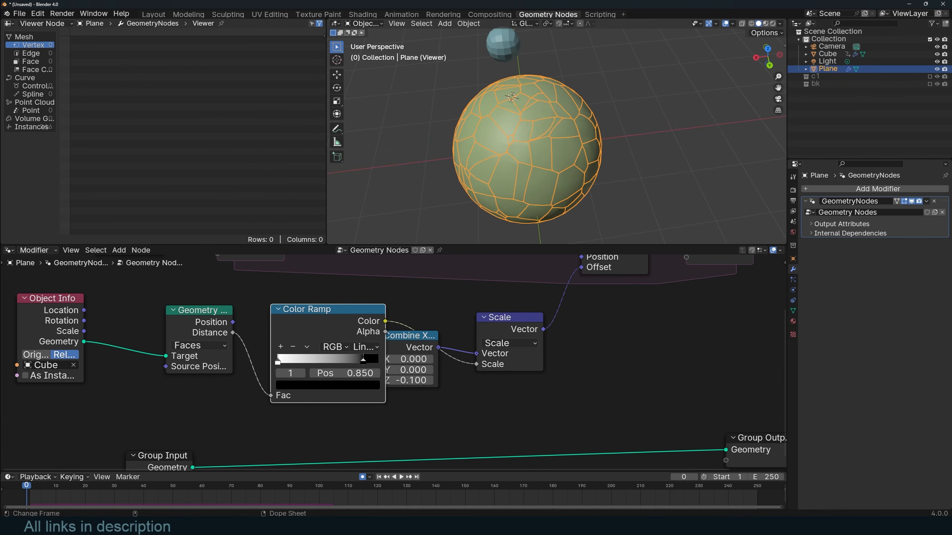
- Switch to the finished earth implosion file and play its rendered animation as a reference
{"action": "mouse_move", "coordinate": [389, 524]}
{"action": "left_click", "coordinate": [360, 488]}
{"action": "key", "text": "ctrl+F11"}
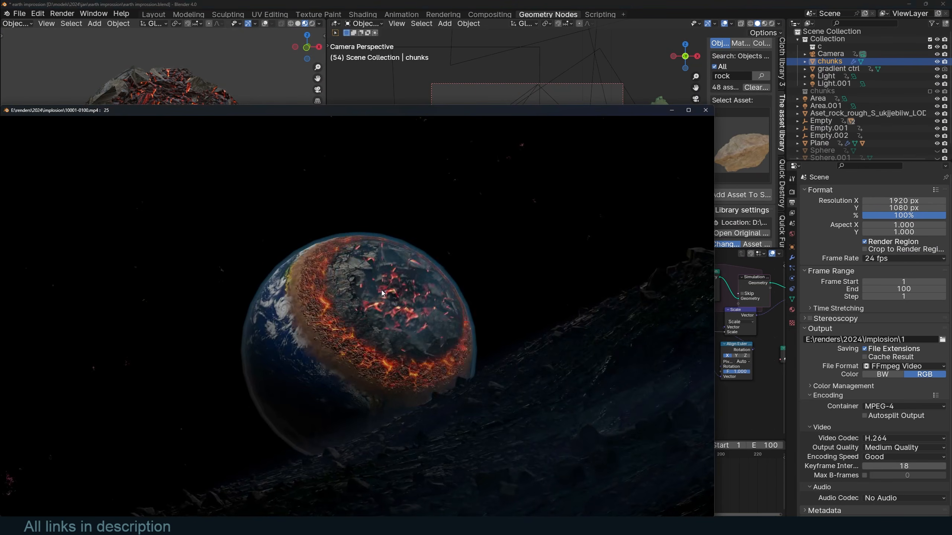
{"action": "key", "text": "Escape"}
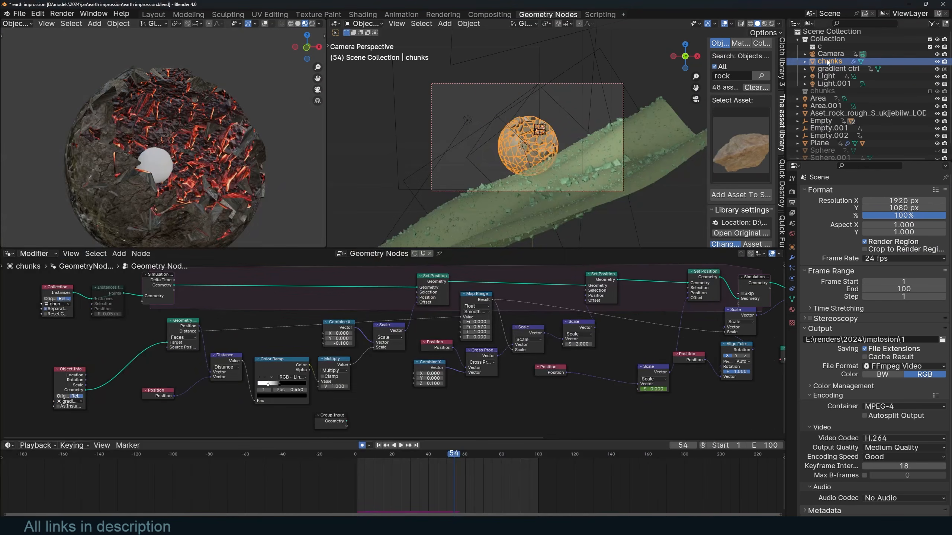
- Return to the unsaved file and spread Set Position and the Simulation Output and Viewer nodes apart to make room
{"action": "mouse_move", "coordinate": [390, 523]}
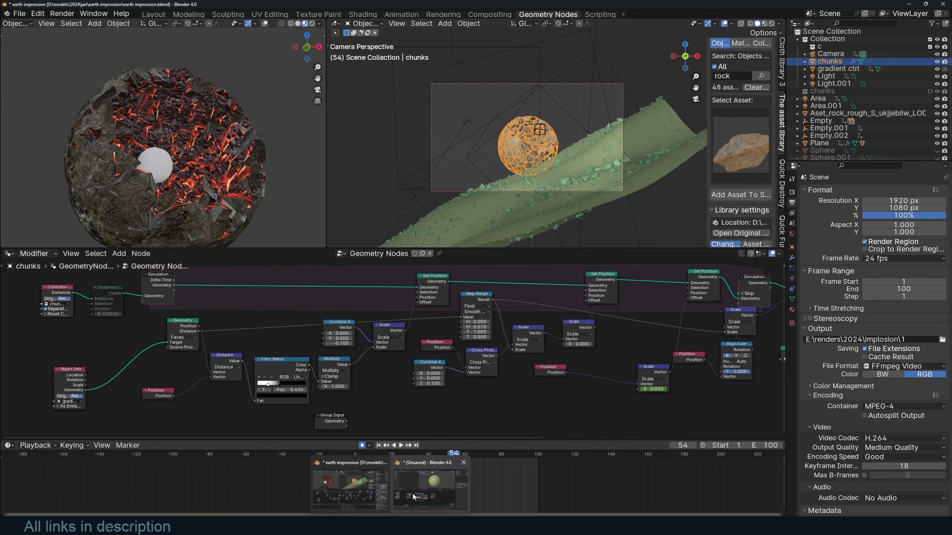
{"action": "left_click", "coordinate": [415, 497]}
{"action": "scroll", "coordinate": [371, 363], "scroll_direction": "down", "scroll_amount": 5}
{"action": "middle_click_drag", "start_coordinate": [527, 355], "coordinate": [375, 386]}
{"action": "left_click_drag", "start_coordinate": [399, 322], "coordinate": [330, 317]}
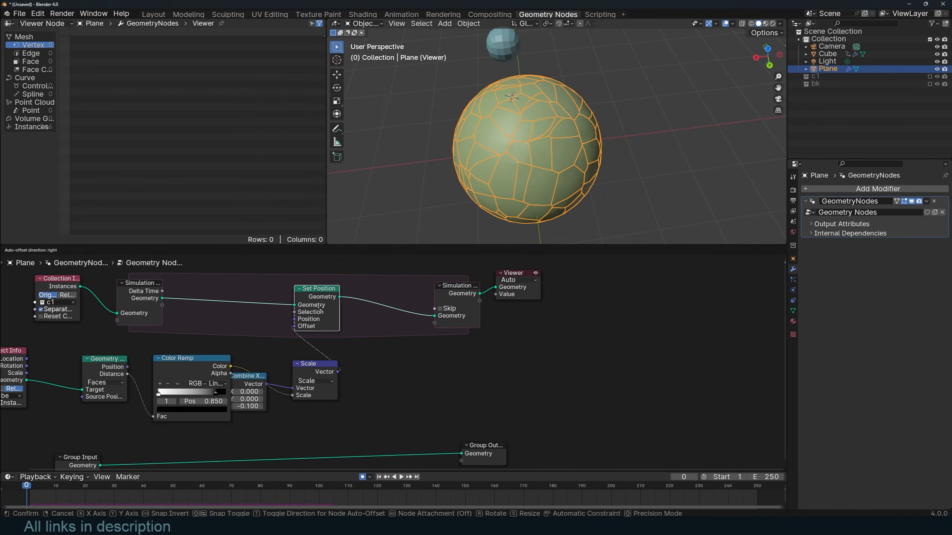
{"action": "middle_click_drag", "start_coordinate": [568, 319], "coordinate": [529, 342]}
{"action": "left_click_drag", "start_coordinate": [570, 295], "coordinate": [421, 340]}
{"action": "key", "text": "g"}
{"action": "left_click", "coordinate": [630, 304]}
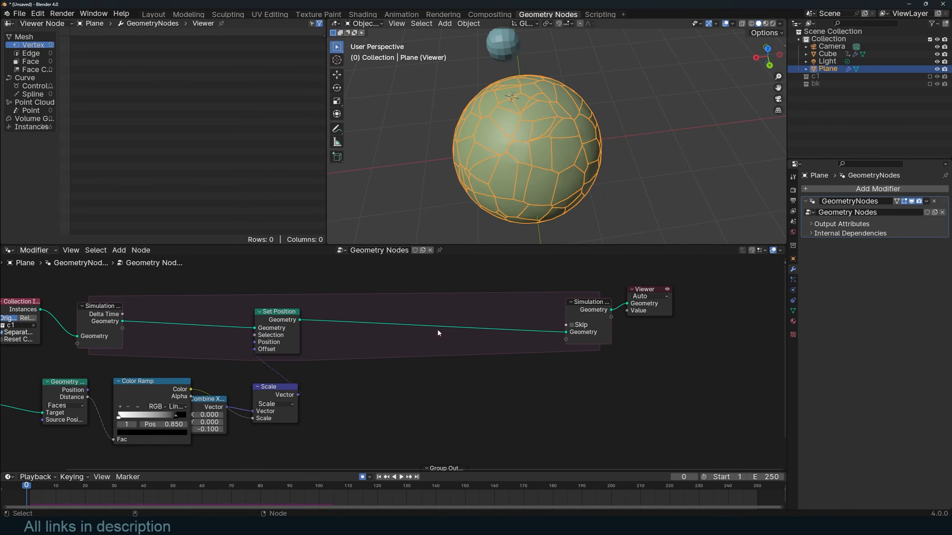
- Duplicate the Set Position node and insert the copy on the geometry link just before the Simulation Output
{"action": "left_click", "coordinate": [284, 325]}
{"action": "key", "text": "shift+d"}
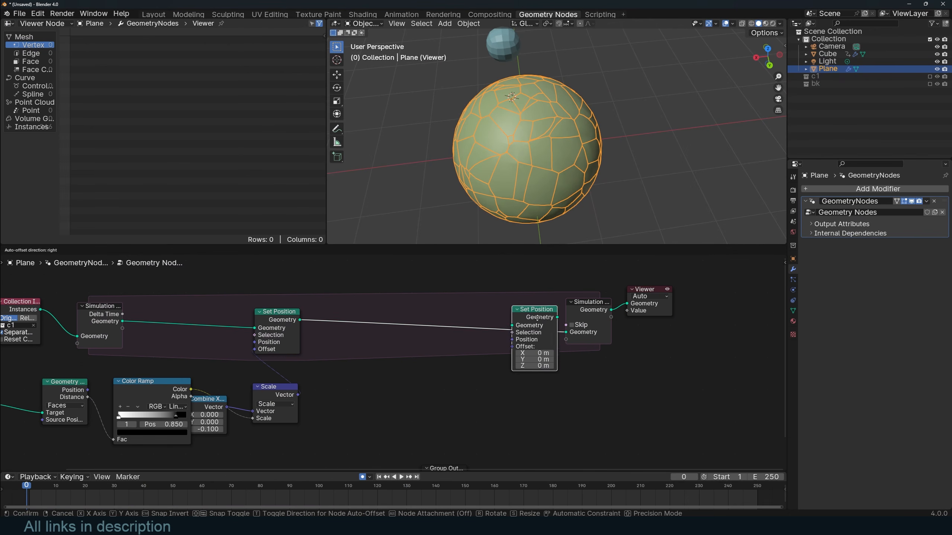
{"action": "left_click", "coordinate": [525, 317]}
- Add a Position node below the simulation zone, between the two Set Position nodes
{"action": "middle_click_drag", "start_coordinate": [326, 365], "coordinate": [342, 340]}
{"action": "key", "text": "shift+a"}
{"action": "type", "text": "po"}
{"action": "key", "text": "Down"}
{"action": "left_click", "coordinate": [435, 369]}
{"action": "left_click", "coordinate": [366, 334]}
- Add a Combine XYZ node below the Position node and set its Z value to 1
{"action": "key", "text": "shift+a"}
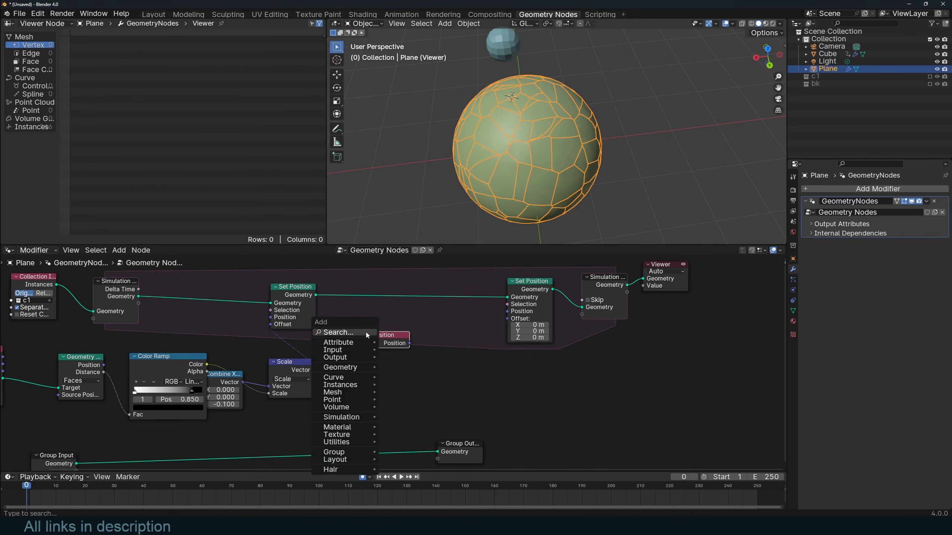
{"action": "left_click", "coordinate": [366, 333]}
{"action": "type", "text": "xyz"}
{"action": "key", "text": "Return"}
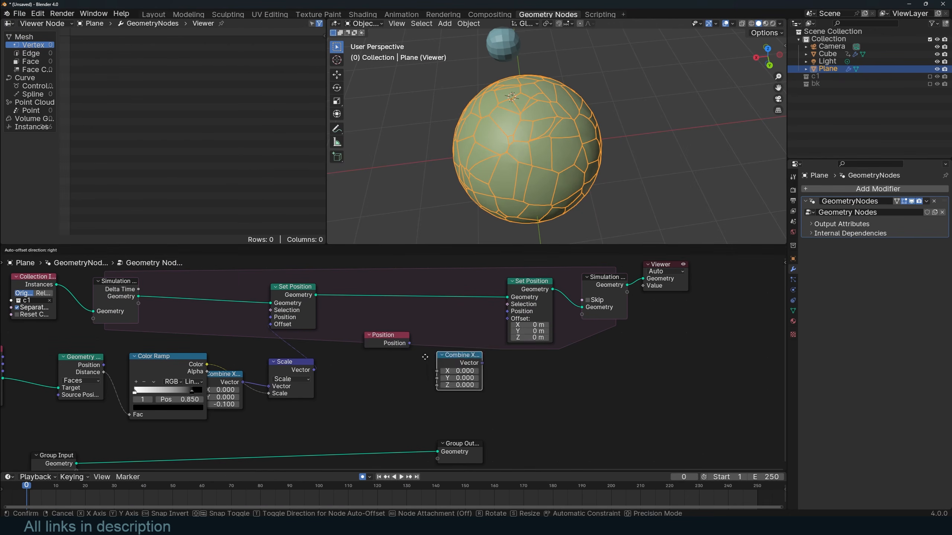
{"action": "left_click", "coordinate": [400, 390]}
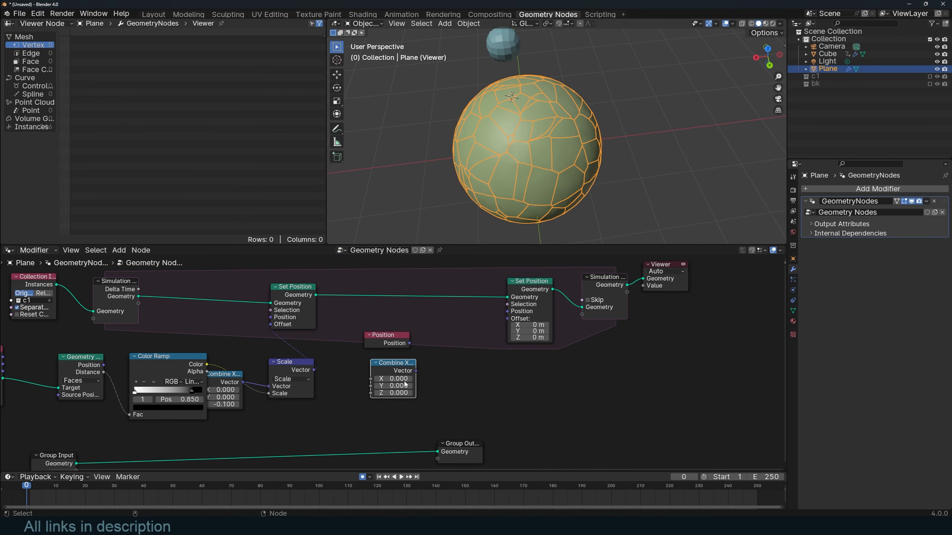
{"action": "middle_click_drag", "start_coordinate": [444, 378], "coordinate": [417, 372]}
{"action": "scroll", "coordinate": [413, 365], "scroll_direction": "up", "scroll_amount": 1}
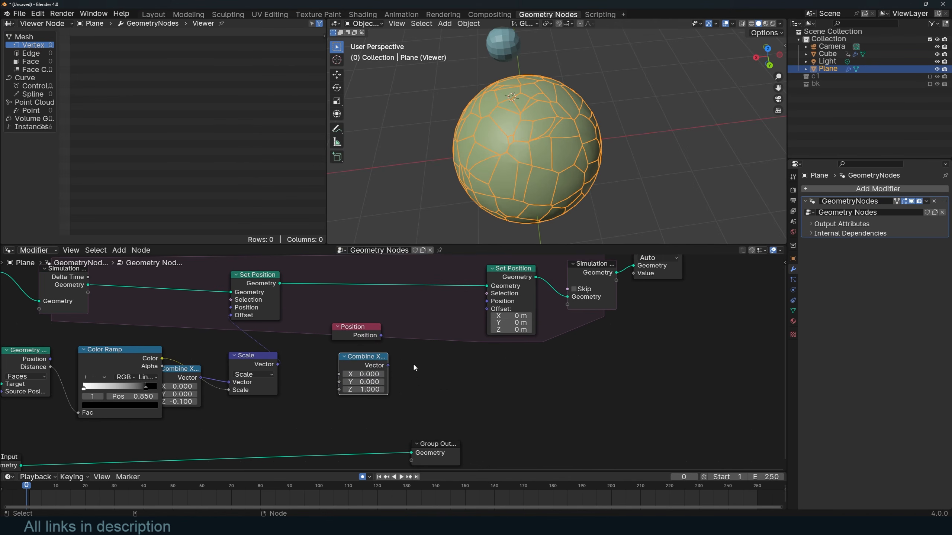
- Combine the Position and Combine XYZ vectors in a Vector Math node set to Cross Product
{"action": "right_click_drag", "start_coordinate": [362, 367], "coordinate": [362, 335], "text": "ctrl+shift"}
{"action": "left_click", "coordinate": [418, 358]}
{"action": "left_click_drag", "start_coordinate": [427, 360], "coordinate": [427, 345]}
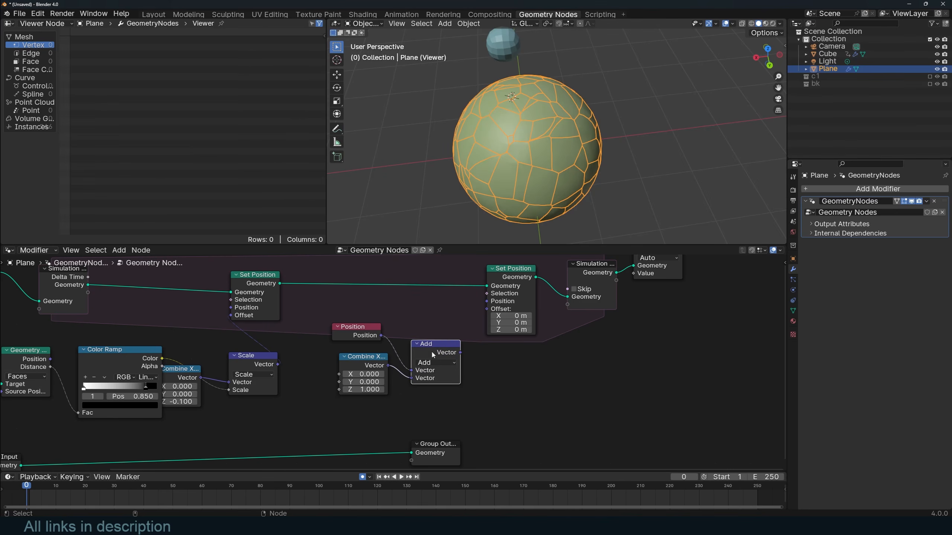
{"action": "left_click", "coordinate": [436, 362]}
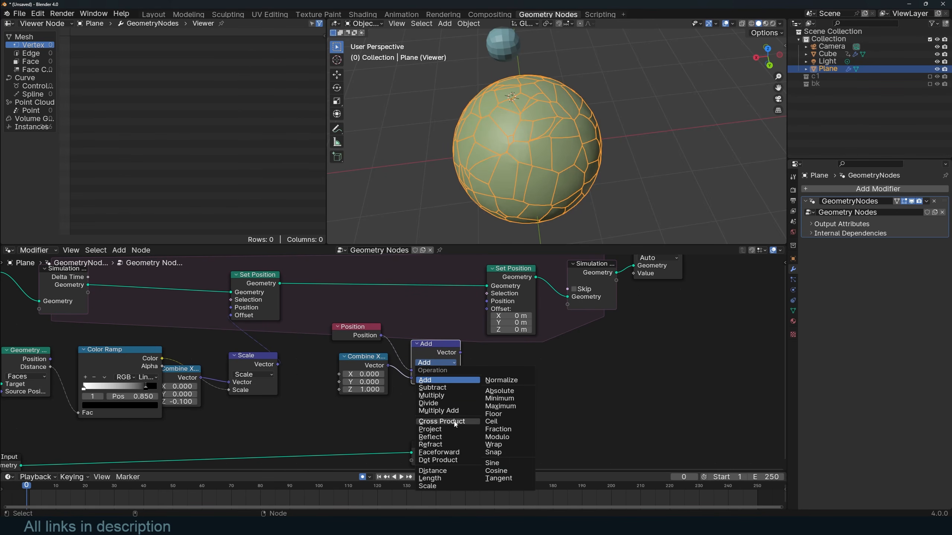
{"action": "left_click", "coordinate": [441, 421]}
- Connect the Cross Product vector to the second Set Position's Offset and play the simulation to check the rotation
{"action": "middle_click_drag", "start_coordinate": [457, 376], "coordinate": [406, 386]}
{"action": "left_click_drag", "start_coordinate": [410, 364], "coordinate": [438, 323]}
{"action": "key", "text": "space"}
{"action": "key", "text": "Escape"}
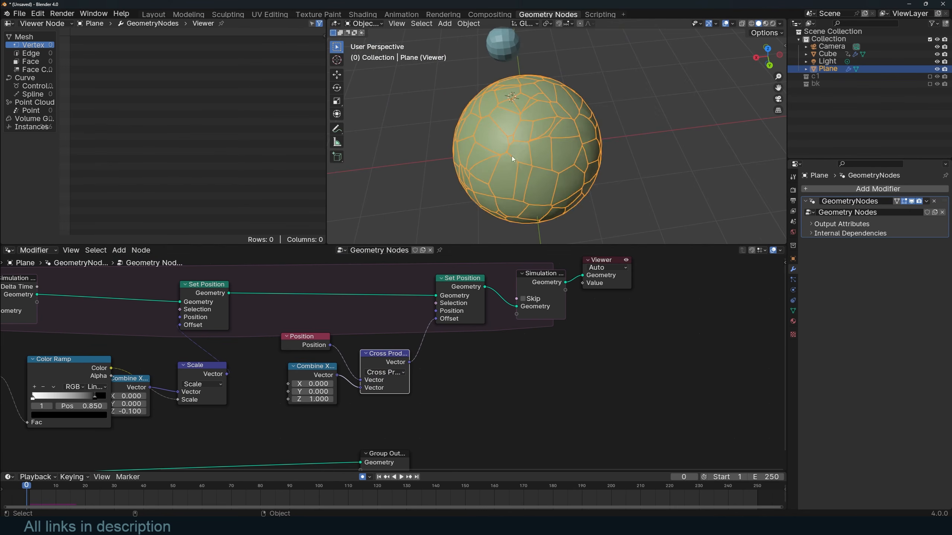
{"action": "scroll", "coordinate": [531, 146], "scroll_direction": "down", "scroll_amount": 4}
{"action": "key", "text": "space"}
{"action": "key", "text": "Escape"}
{"action": "scroll", "coordinate": [531, 146], "scroll_direction": "down", "scroll_amount": 1}
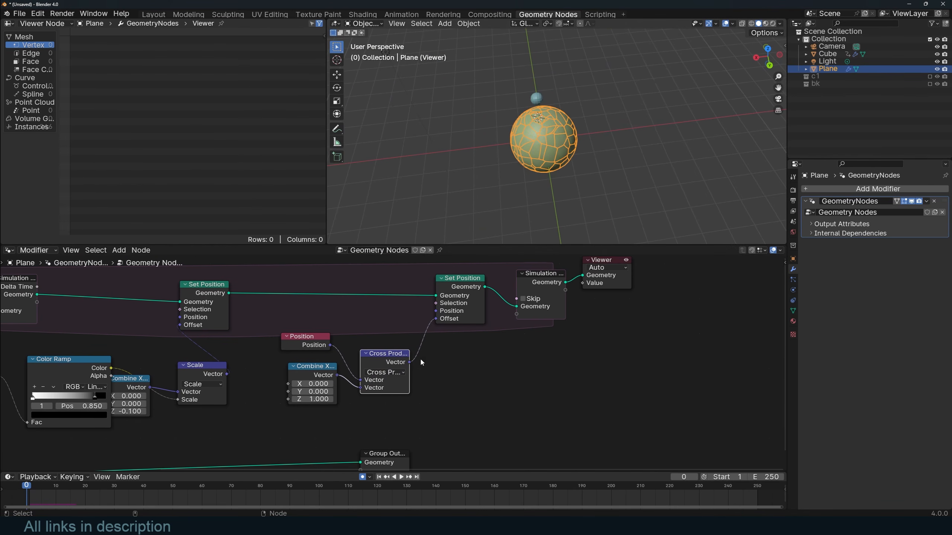
- Move the second Set Position, Simulation Output and Viewer nodes further from the Cross Product node
{"action": "middle_click_drag", "start_coordinate": [421, 361], "coordinate": [386, 371]}
{"action": "left_click_drag", "start_coordinate": [671, 282], "coordinate": [406, 325]}
{"action": "left_click_drag", "start_coordinate": [407, 325], "coordinate": [495, 314]}
- Duplicate the Cross Product node onto its link to the second Set Position and switch the copy's operation to Scale
{"action": "scroll", "coordinate": [394, 360], "scroll_direction": "up", "scroll_amount": 4}
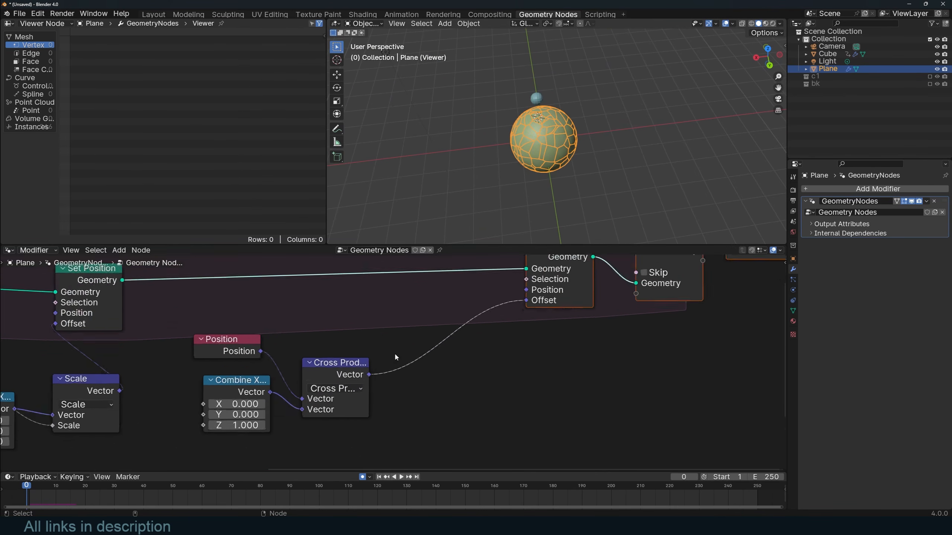
{"action": "left_click_drag", "start_coordinate": [326, 378], "coordinate": [339, 354]}
{"action": "key", "text": "shift+d"}
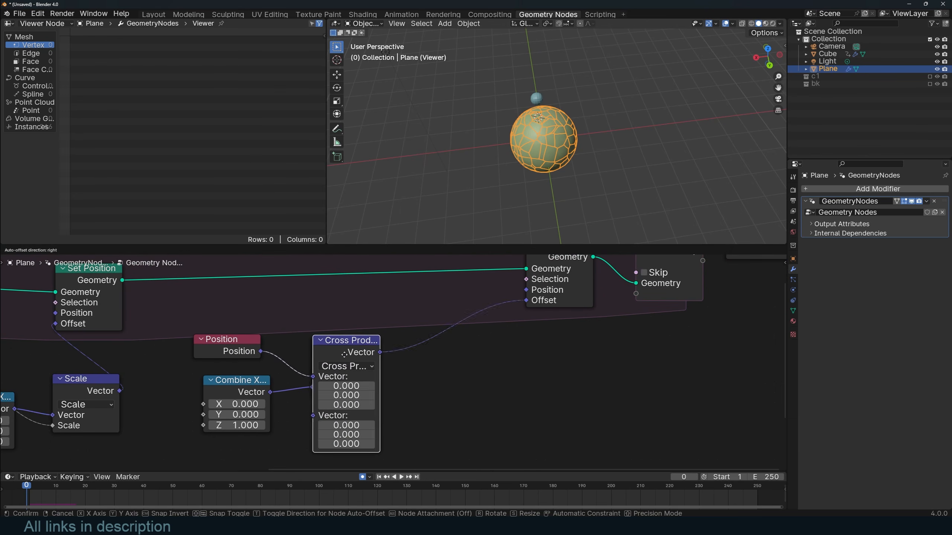
{"action": "left_click", "coordinate": [449, 369]}
{"action": "left_click", "coordinate": [449, 367]}
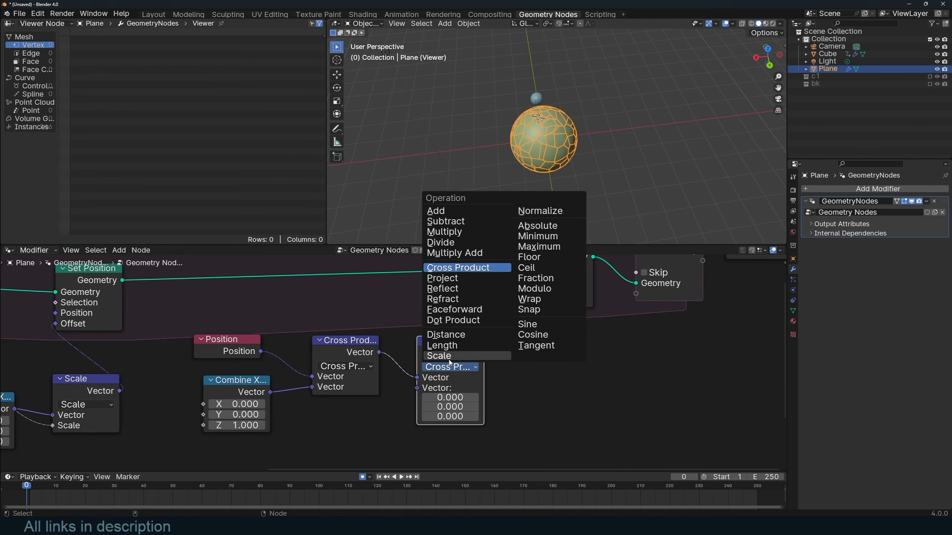
{"action": "left_click", "coordinate": [449, 358]}
- Set the second Combine XYZ node's Z value to 0.1 and play the simulation to check the slower swirl
{"action": "left_click", "coordinate": [235, 426]}
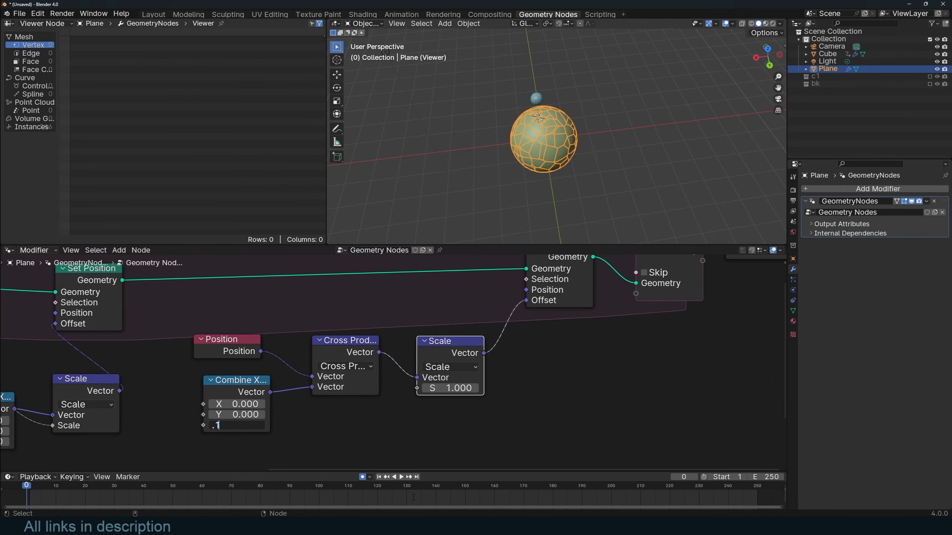
{"action": "key", "text": "Return"}
{"action": "key", "text": "space"}
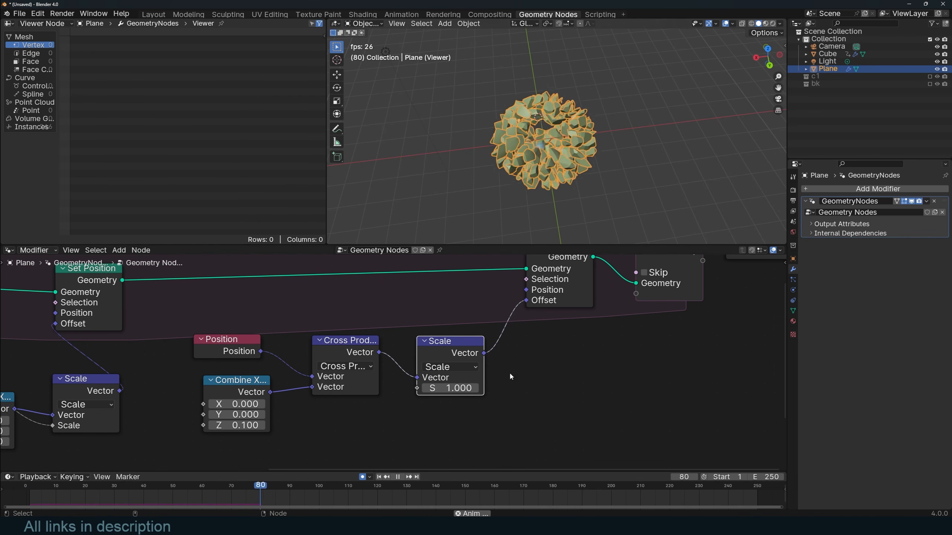
{"action": "key", "text": "Escape"}
{"action": "key", "text": "space"}
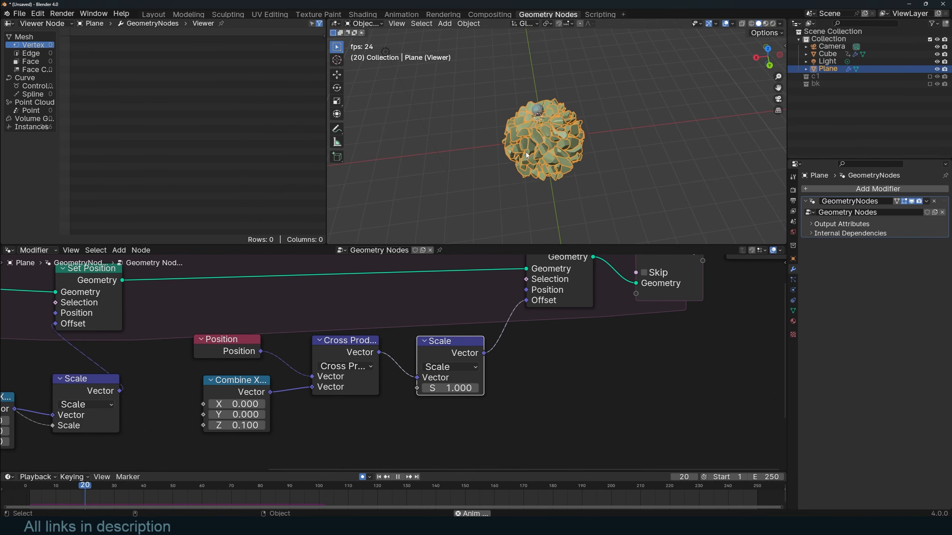
{"action": "key", "text": "Escape"}
- Tidy the node layout by shifting the Color Ramp and Geometry Proximity nodes slightly
{"action": "scroll", "coordinate": [464, 321], "scroll_direction": "down", "scroll_amount": 3}
{"action": "left_click_drag", "start_coordinate": [444, 409], "coordinate": [279, 373]}
{"action": "middle_click_drag", "start_coordinate": [375, 359], "coordinate": [443, 337]}
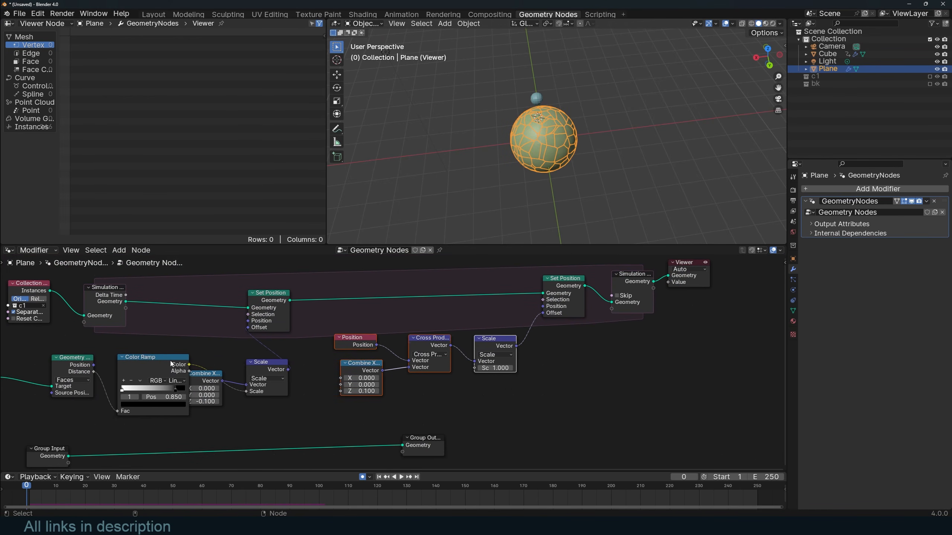
{"action": "left_click", "coordinate": [157, 361]}
{"action": "left_click_drag", "start_coordinate": [86, 363], "coordinate": [86, 355]}
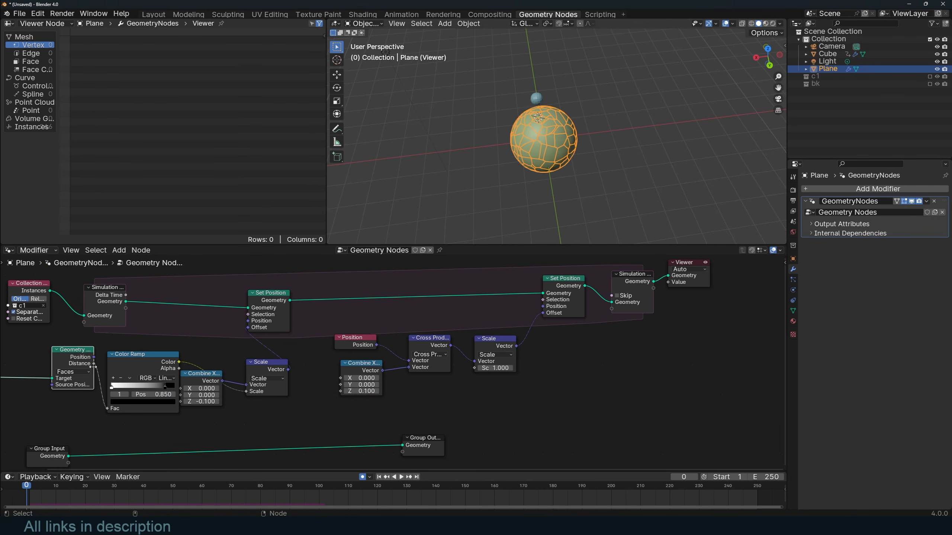
- Connect the Geometry Proximity Distance to the second Scale node's Scale input and play the simulation
{"action": "left_click_drag", "start_coordinate": [94, 363], "coordinate": [527, 354]}
{"action": "key", "text": "space"}
{"action": "key", "text": "Escape"}
- Duplicate the Color Ramp onto the Distance link into the second Scale node and play the simulation to check the swirl
{"action": "scroll", "coordinate": [396, 358], "scroll_direction": "up", "scroll_amount": 2}
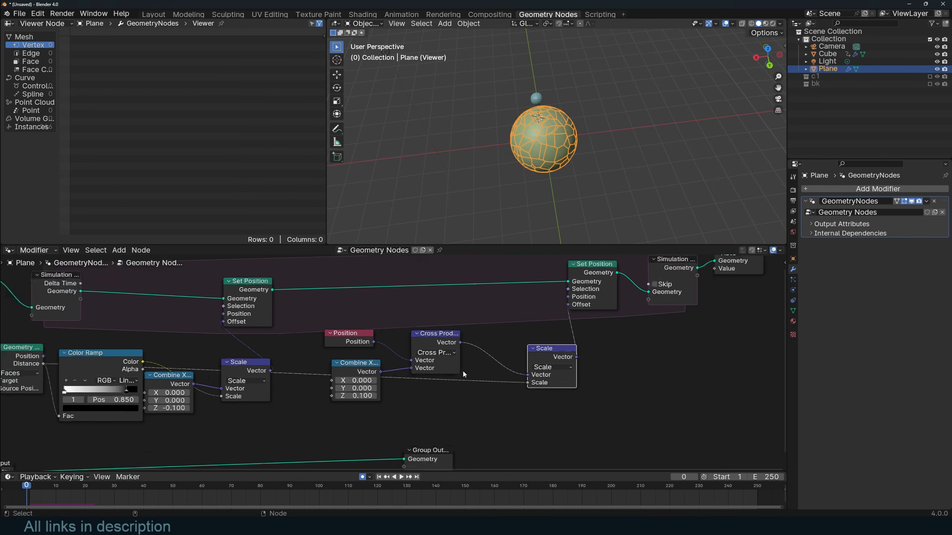
{"action": "left_click", "coordinate": [98, 353]}
{"action": "key", "text": "shift+d"}
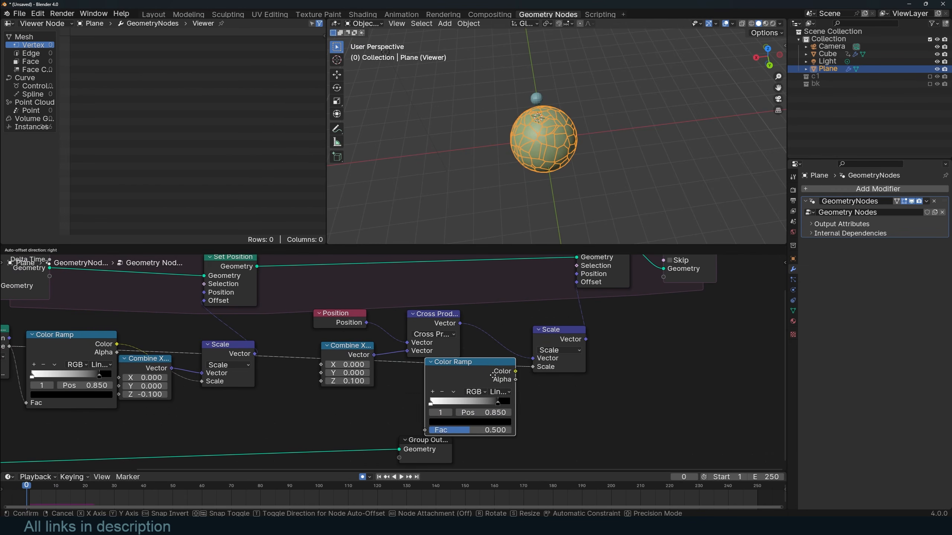
{"action": "left_click", "coordinate": [483, 380]}
{"action": "key", "text": "space"}
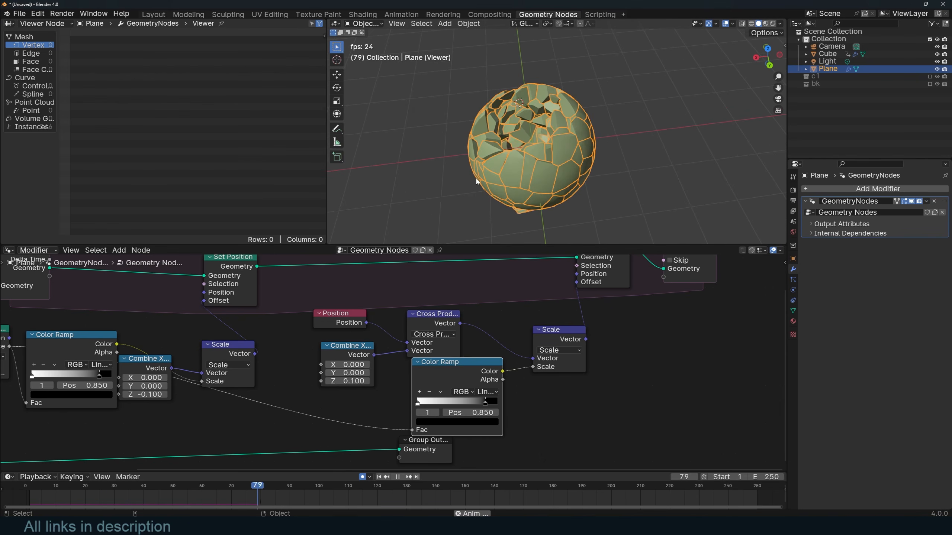
{"action": "key", "text": "Escape"}
{"action": "key", "text": "space"}
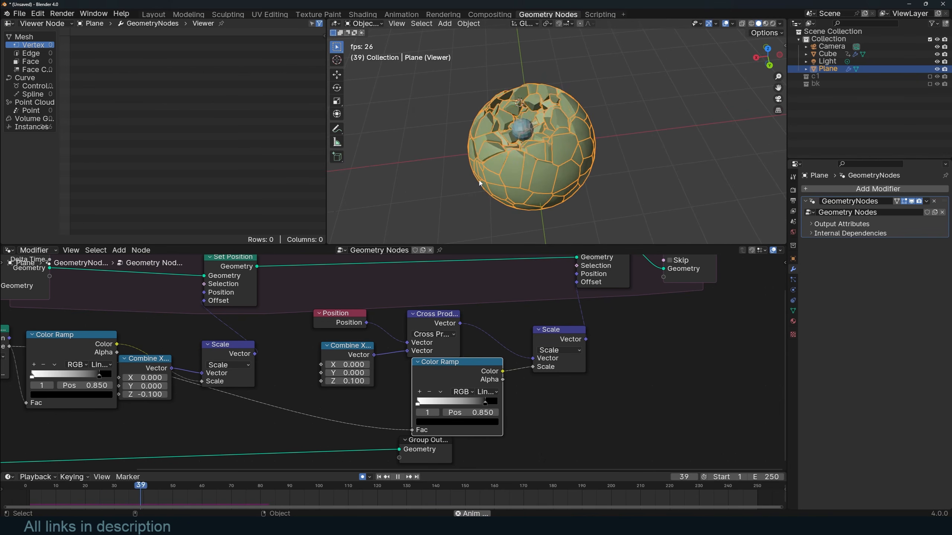
- Stop the simulation playback and save the file as tut.blend
{"action": "key", "text": "Escape"}
{"action": "key", "text": "ctrl+s"}
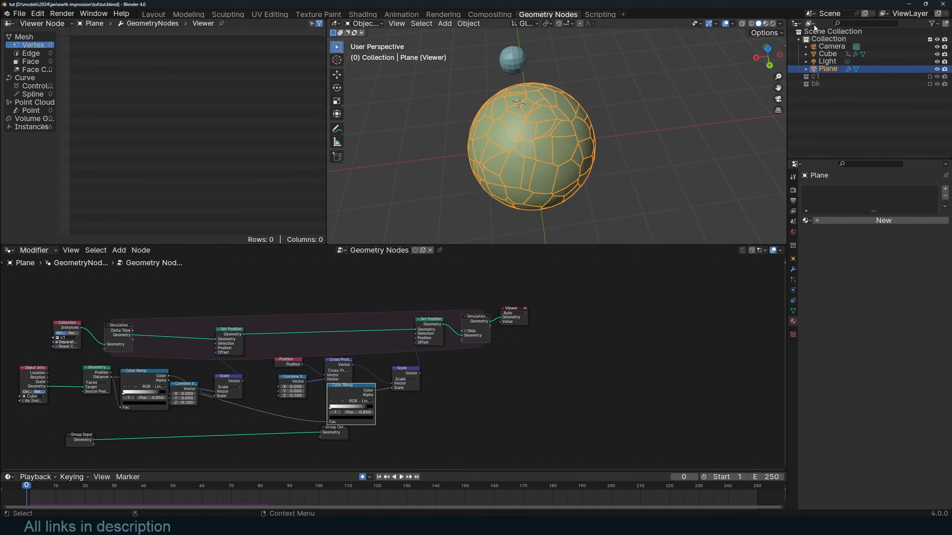
- Enable the c1 collection, select Sphere_cell.002 and switch the viewport to Material Preview shading
{"action": "left_click", "coordinate": [929, 77]}
{"action": "left_click", "coordinate": [838, 99]}
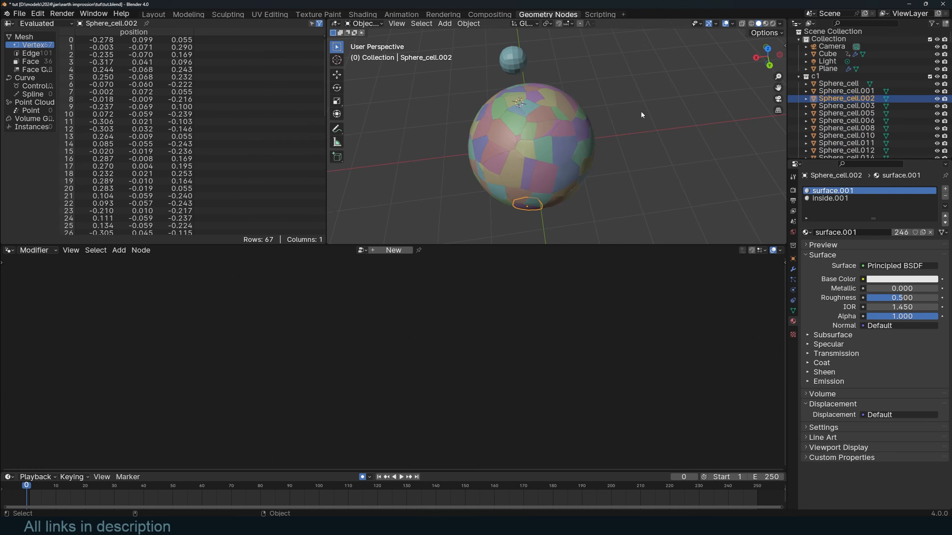
{"action": "left_click", "coordinate": [765, 25]}
{"action": "scroll", "coordinate": [652, 126], "scroll_direction": "up", "scroll_amount": 2}
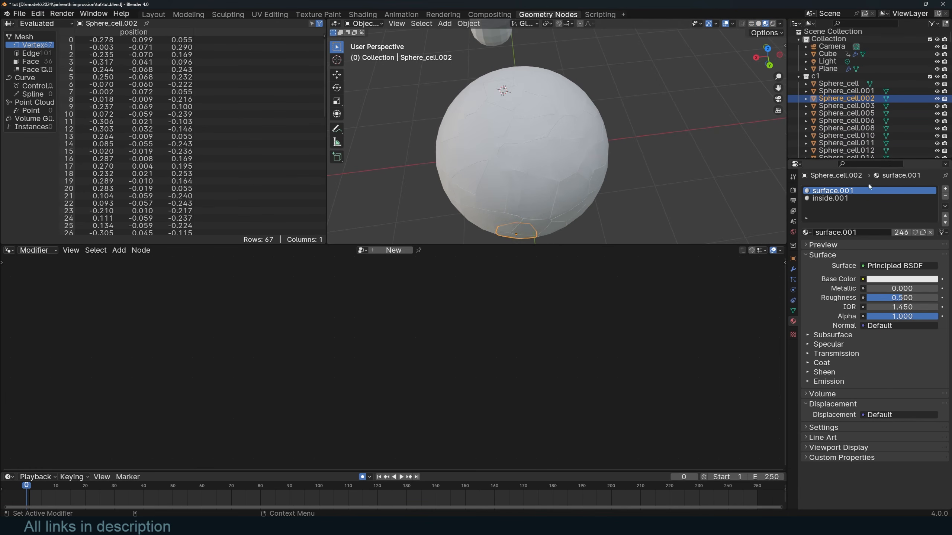
- Set the Base Color of the cells' inside.001 material to blue
{"action": "left_click", "coordinate": [889, 277]}
{"action": "left_click", "coordinate": [852, 198]}
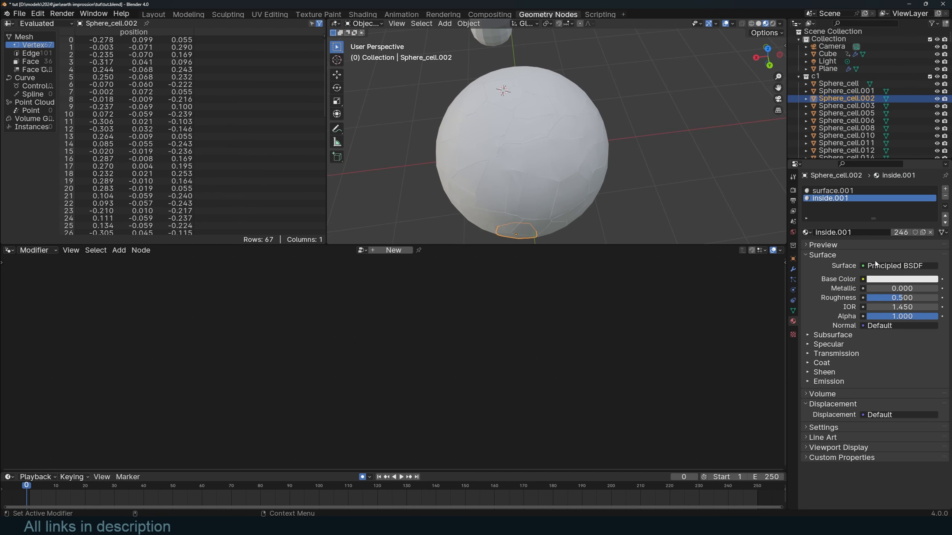
{"action": "left_click", "coordinate": [888, 279]}
{"action": "left_click_drag", "start_coordinate": [905, 189], "coordinate": [922, 186]}
- Rotate one cell on the sphere freely to inspect its inner faces, then cancel the rotation
{"action": "scroll", "coordinate": [583, 159], "scroll_direction": "up", "scroll_amount": 2}
{"action": "left_click", "coordinate": [578, 161]}
{"action": "key", "text": "r"}
{"action": "key", "text": "r"}
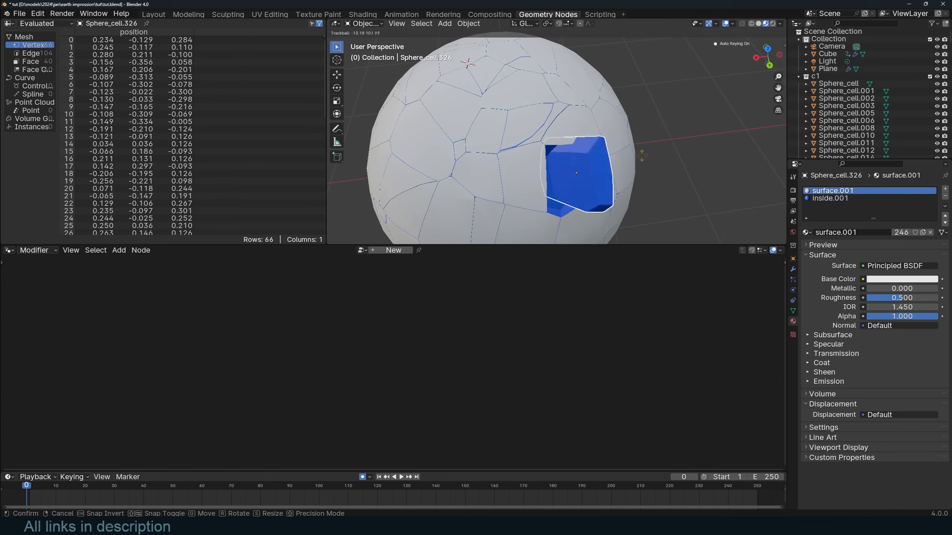
{"action": "key", "text": "Escape"}
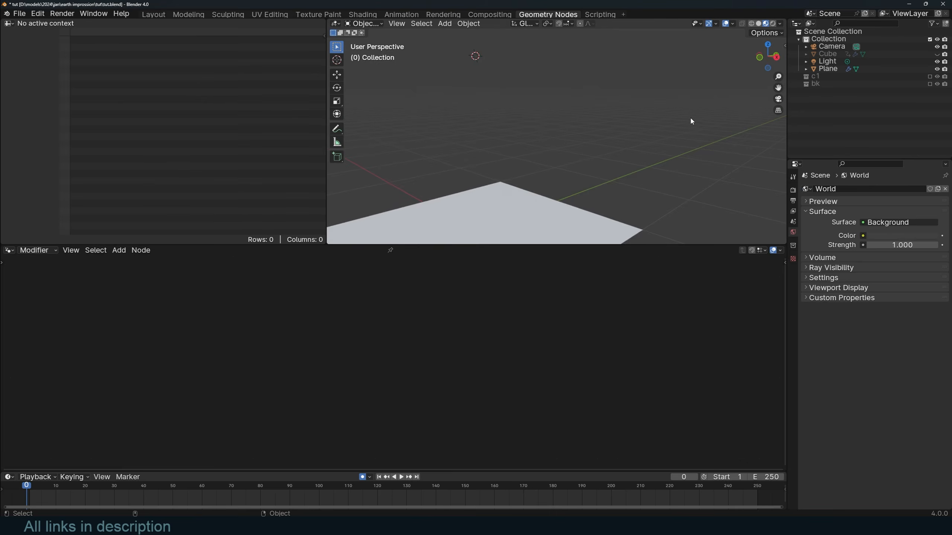
- Select the Plane and activate its Viewer node to preview the simulated sphere
{"action": "scroll", "coordinate": [653, 136], "scroll_direction": "down", "scroll_amount": 3}
{"action": "left_click", "coordinate": [562, 170]}
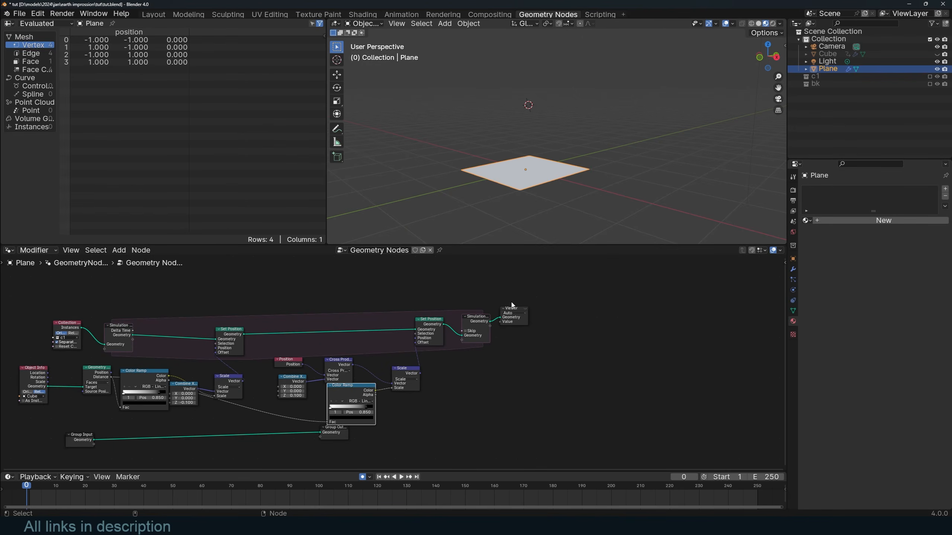
{"action": "left_click", "coordinate": [523, 309]}
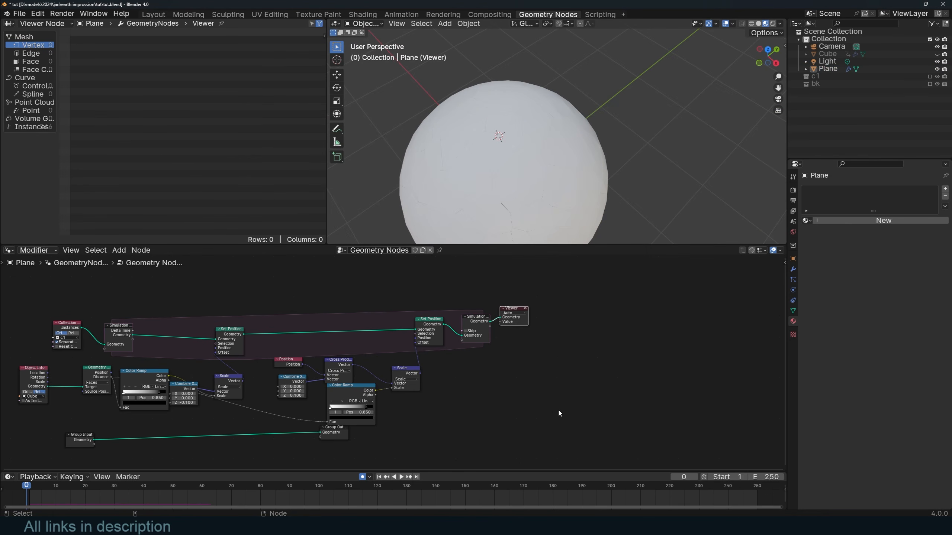
- Move the Viewer node well away from the Simulation Output to free up space, and play the simulation briefly
{"action": "middle_click_drag", "start_coordinate": [542, 137], "coordinate": [529, 131], "text": "shift"}
{"action": "scroll", "coordinate": [529, 317], "scroll_direction": "up", "scroll_amount": 3}
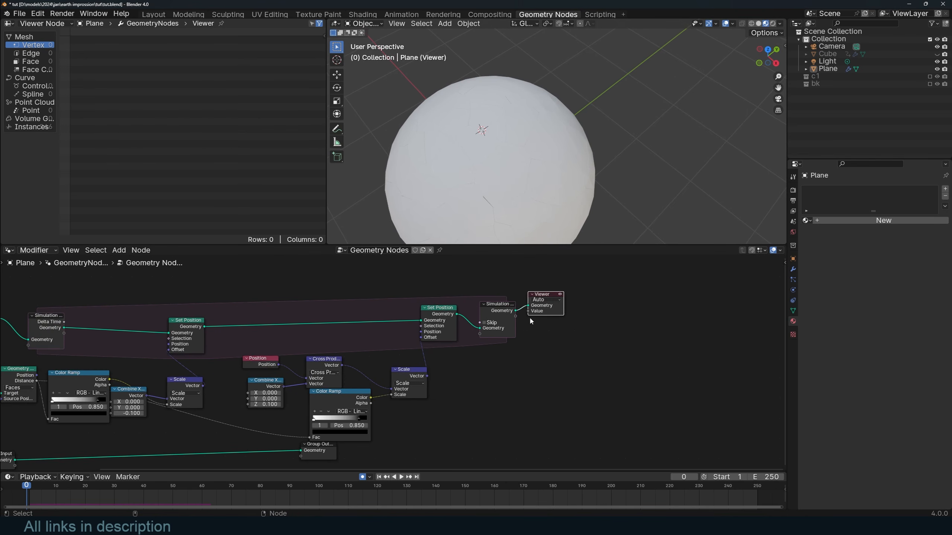
{"action": "middle_click_drag", "start_coordinate": [525, 319], "coordinate": [308, 323]}
{"action": "left_click_drag", "start_coordinate": [326, 313], "coordinate": [495, 326]}
{"action": "key", "text": "space"}
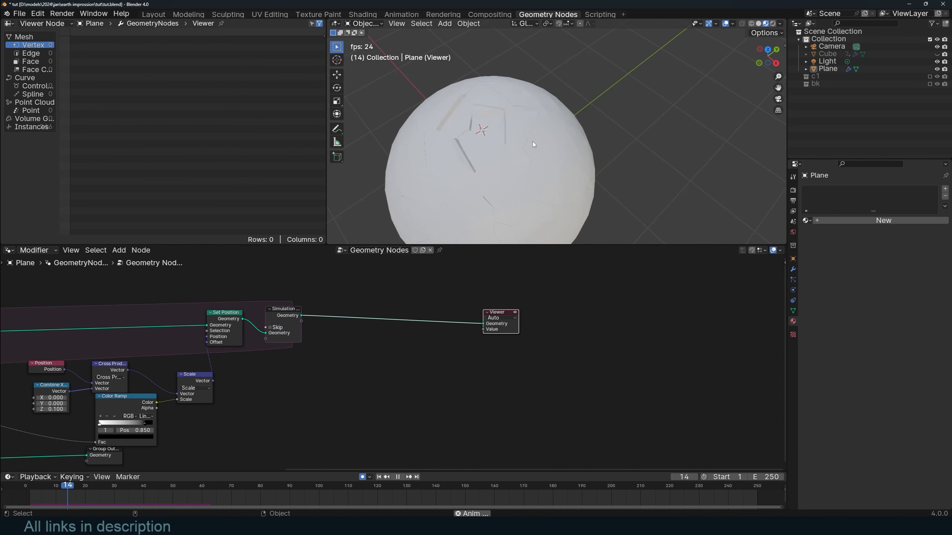
{"action": "key", "text": "Escape"}
{"action": "middle_click_drag", "start_coordinate": [446, 335], "coordinate": [482, 336]}
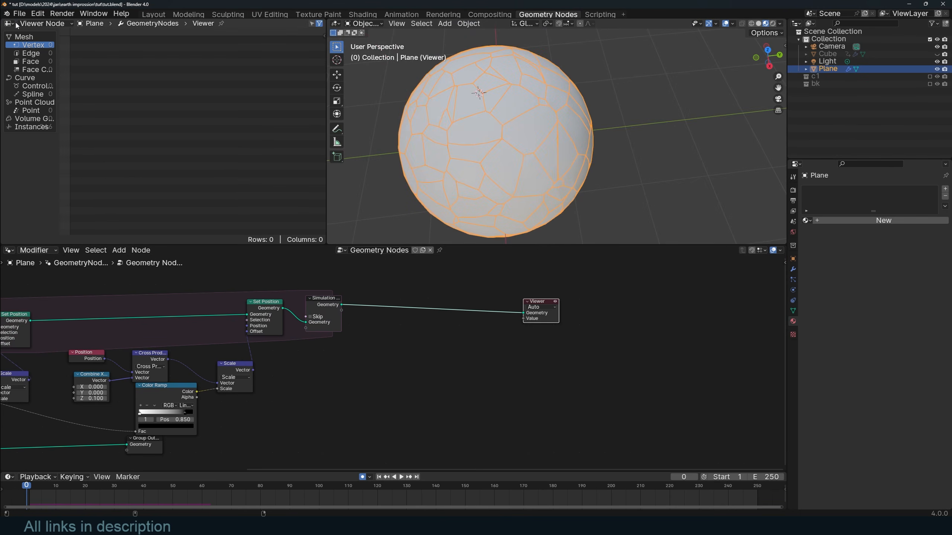
- Change the spreadsheet area into a Shader Editor and show the viewport's sidebar
{"action": "left_click", "coordinate": [16, 25]}
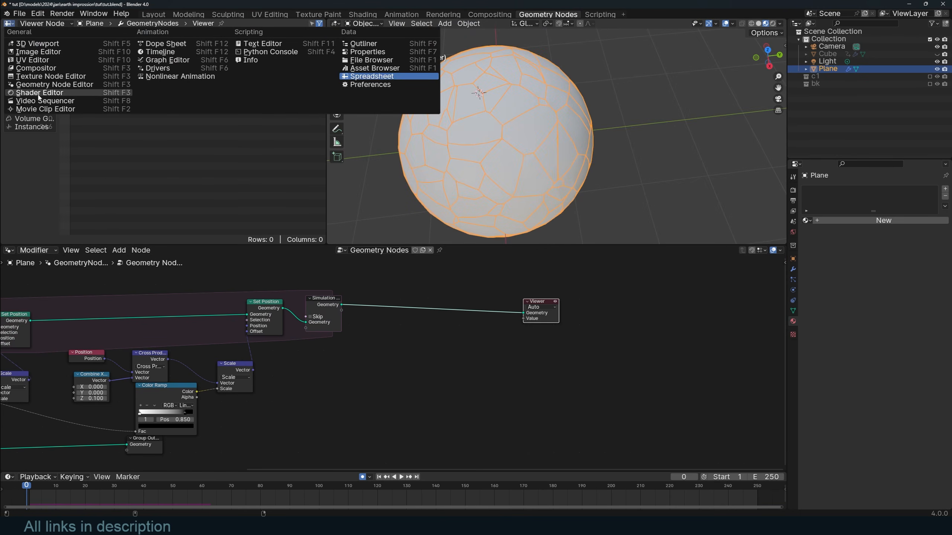
{"action": "left_click", "coordinate": [32, 96]}
{"action": "key", "text": "n"}
{"action": "key", "text": "n"}
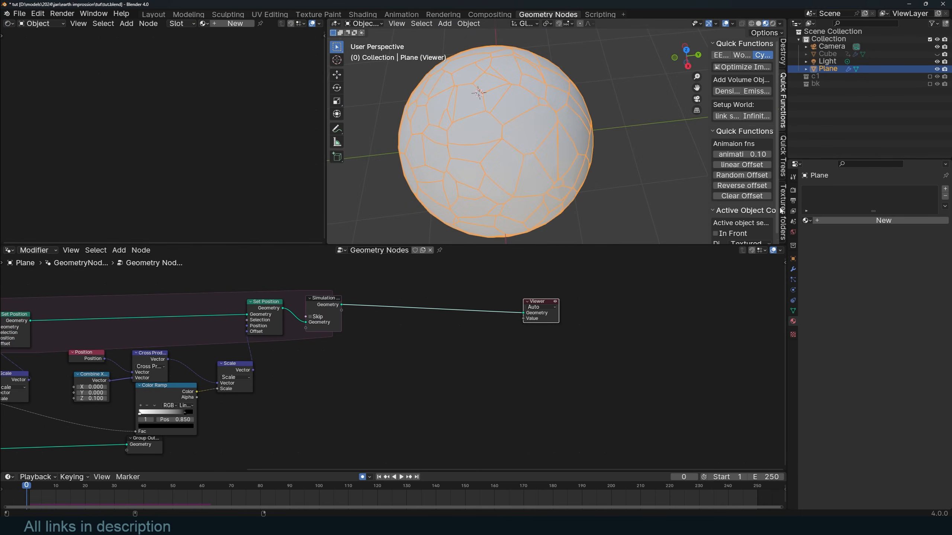
- Search the Texture Folders add-on for "rock" textures
{"action": "left_click", "coordinate": [781, 210]}
{"action": "middle_click_drag", "start_coordinate": [464, 145], "coordinate": [486, 158], "text": "shift"}
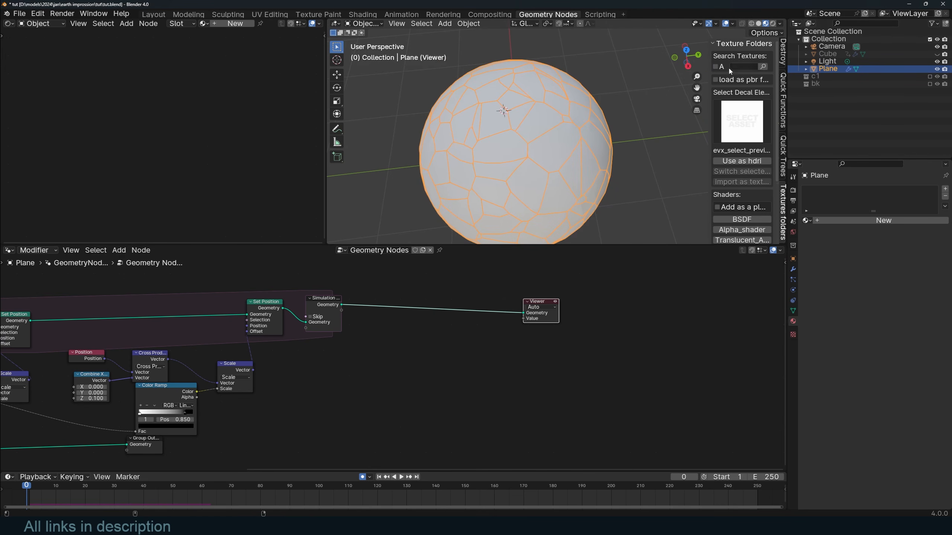
{"action": "type", "text": "rock"}
{"action": "key", "text": "Return"}
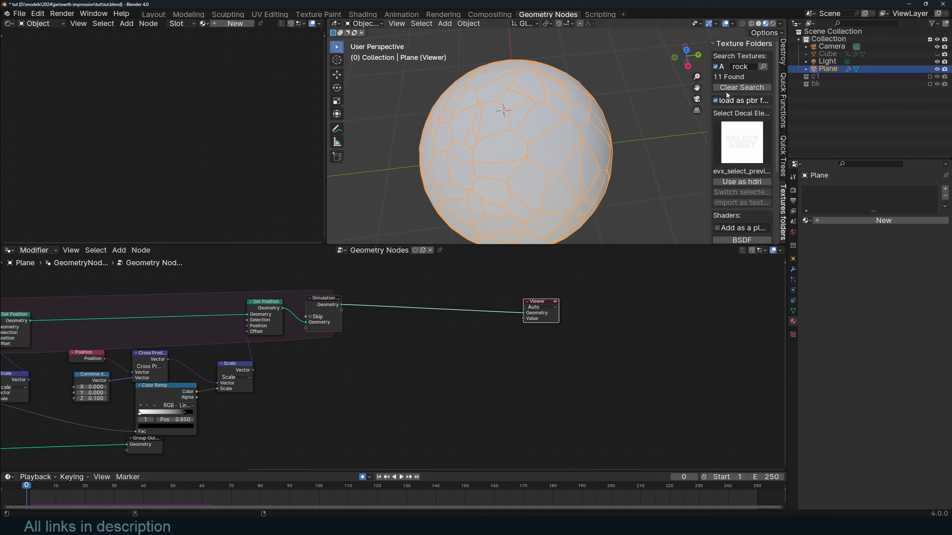
- Choose the dark mossy Rock028_4K texture and create a BSDF rock material from it on the Plane
{"action": "left_click", "coordinate": [747, 144]}
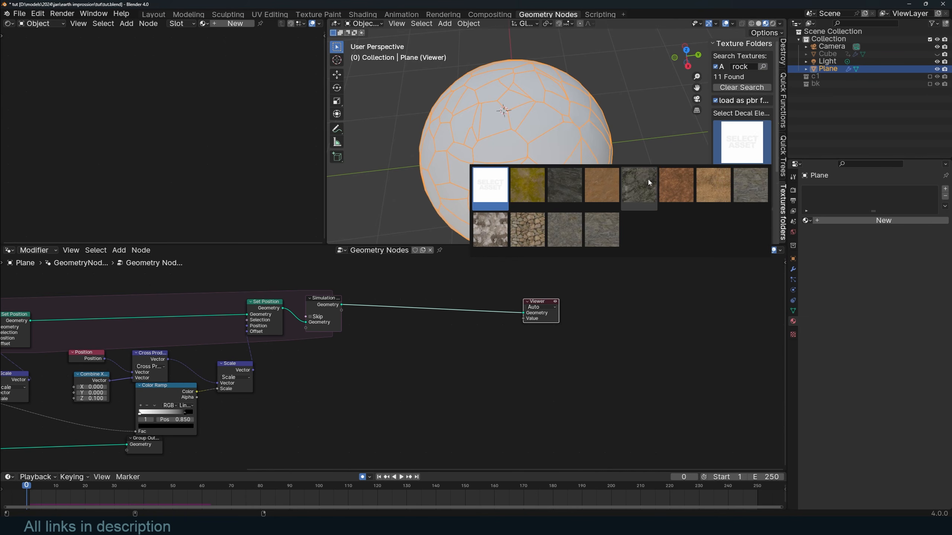
{"action": "left_click", "coordinate": [637, 183]}
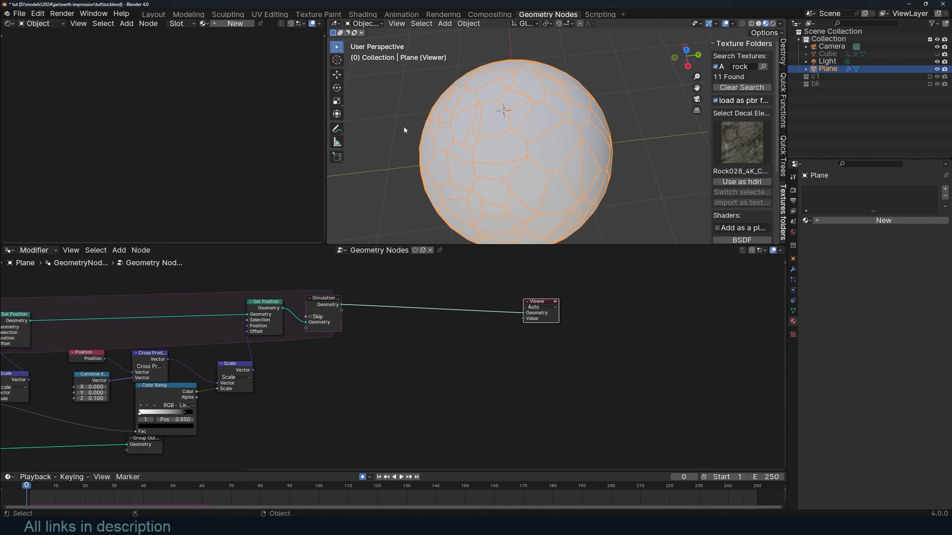
{"action": "scroll", "coordinate": [772, 236], "scroll_direction": "down", "scroll_amount": 1}
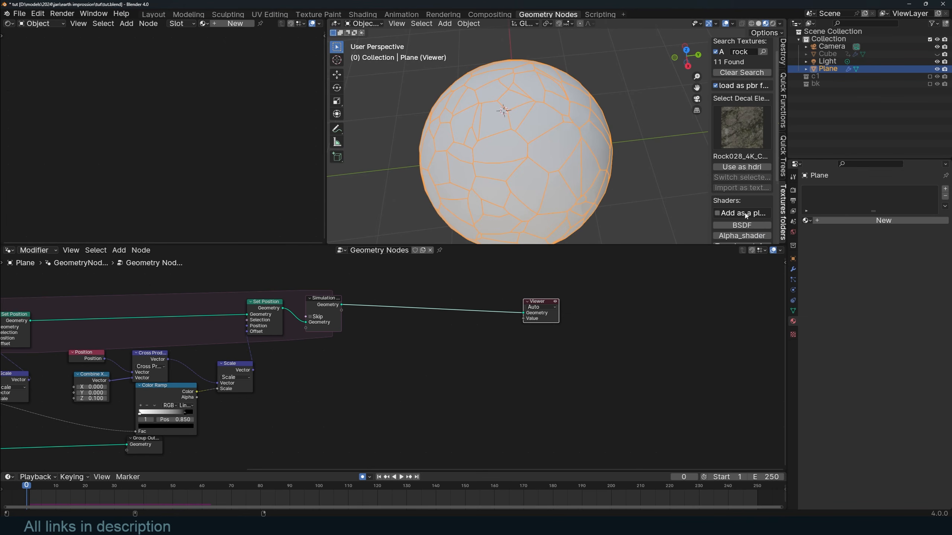
{"action": "left_click", "coordinate": [741, 226]}
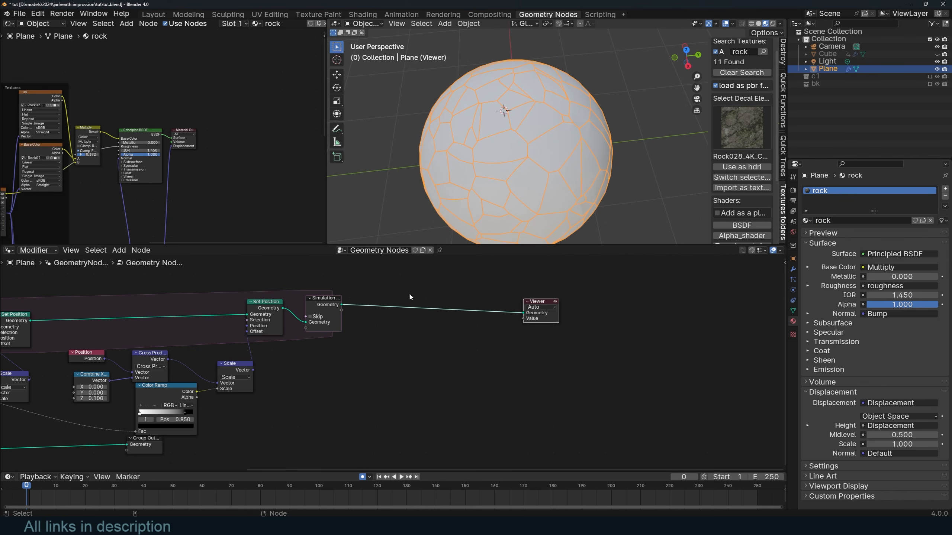
- Add a Set Material node on the link between the Simulation Output and the Viewer
{"action": "scroll", "coordinate": [409, 293], "scroll_direction": "up", "scroll_amount": 1}
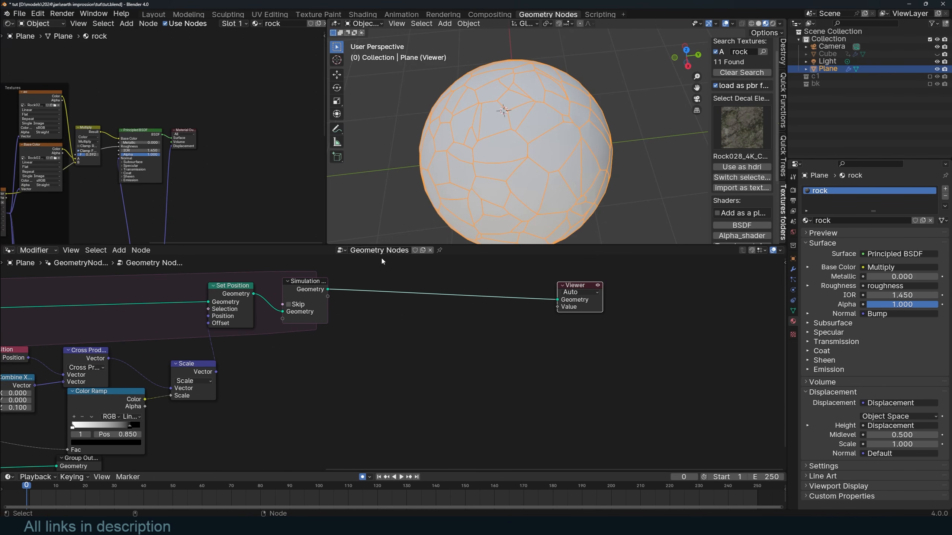
{"action": "middle_click_drag", "start_coordinate": [372, 265], "coordinate": [371, 287]}
{"action": "middle_click_drag", "start_coordinate": [207, 219], "coordinate": [267, 194]}
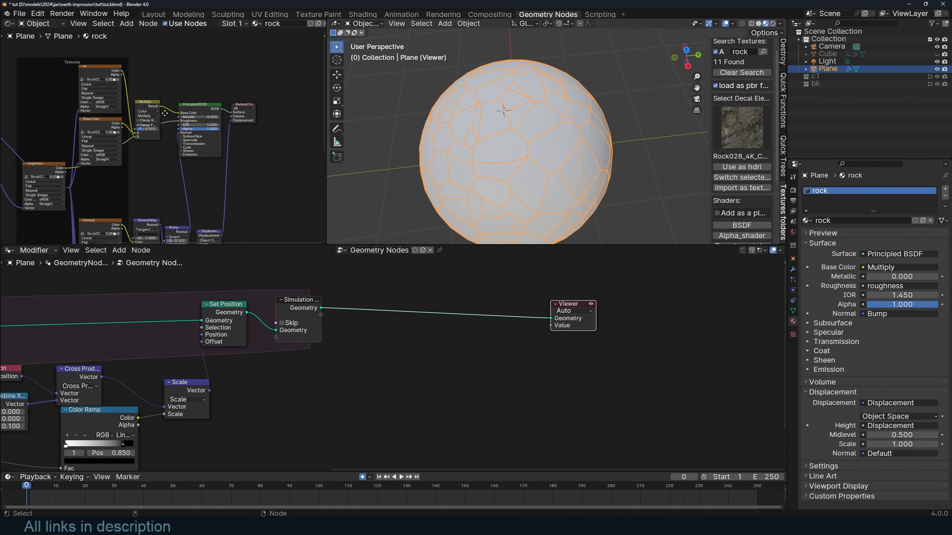
{"action": "scroll", "coordinate": [393, 272], "scroll_direction": "up", "scroll_amount": 1}
{"action": "key", "text": "shift+a"}
{"action": "type", "text": "set"}
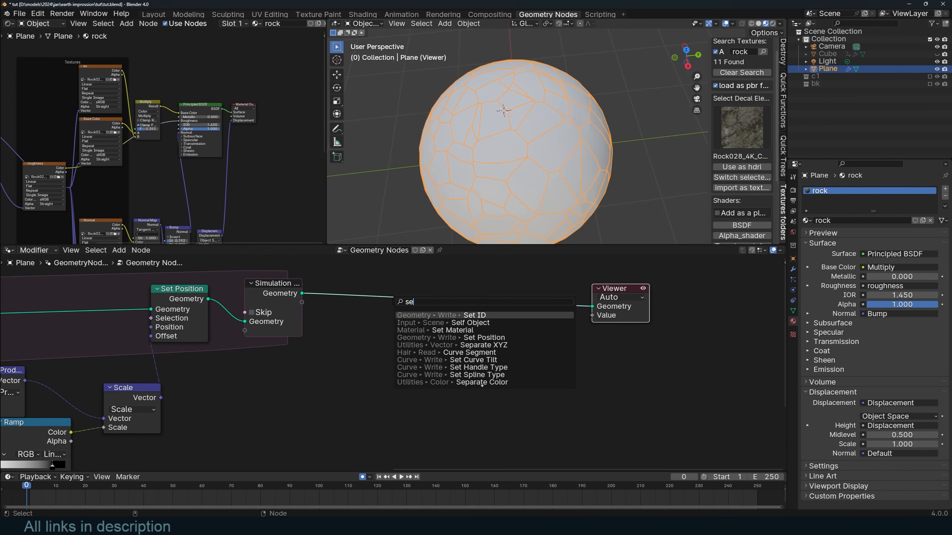
{"action": "key", "text": "Down"}
{"action": "key", "text": "Return"}
{"action": "left_click", "coordinate": [447, 297]}
- Assign the rock material in the Set Material node and check the texture around the sphere with everything deselected
{"action": "scroll", "coordinate": [393, 363], "scroll_direction": "up", "scroll_amount": 2}
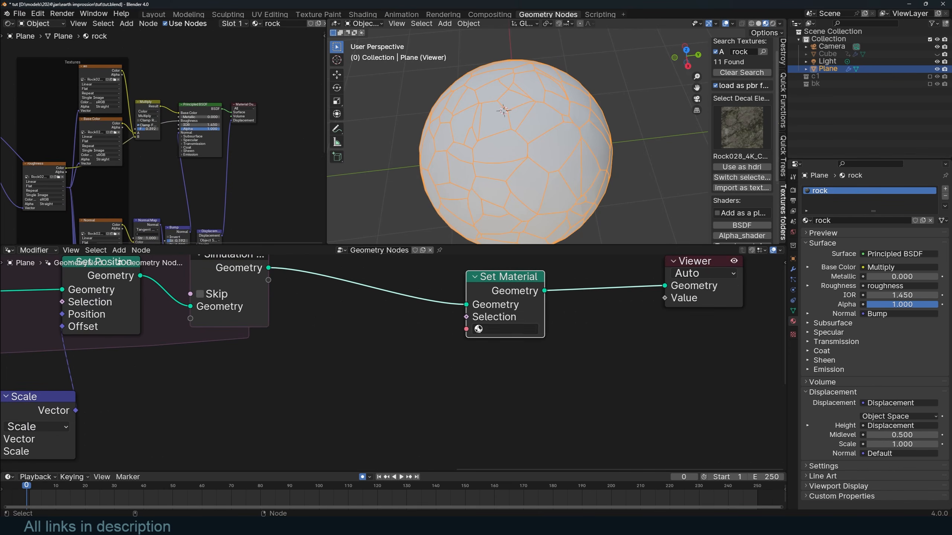
{"action": "left_click", "coordinate": [505, 328]}
{"action": "left_click", "coordinate": [511, 391]}
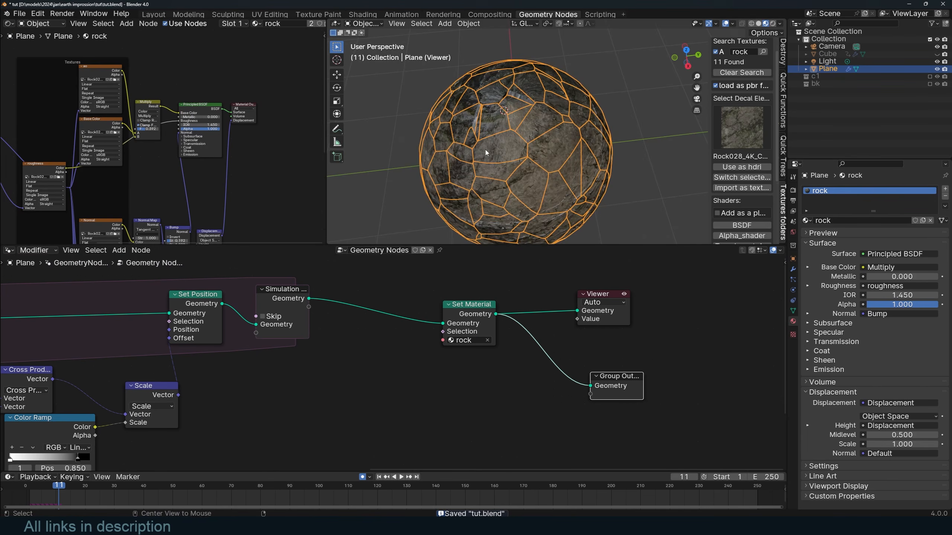
{"action": "key", "text": "alt+a"}
{"action": "scroll", "coordinate": [485, 149], "scroll_direction": "up", "scroll_amount": 2}
{"action": "middle_click_drag", "start_coordinate": [485, 149], "coordinate": [468, 113]}
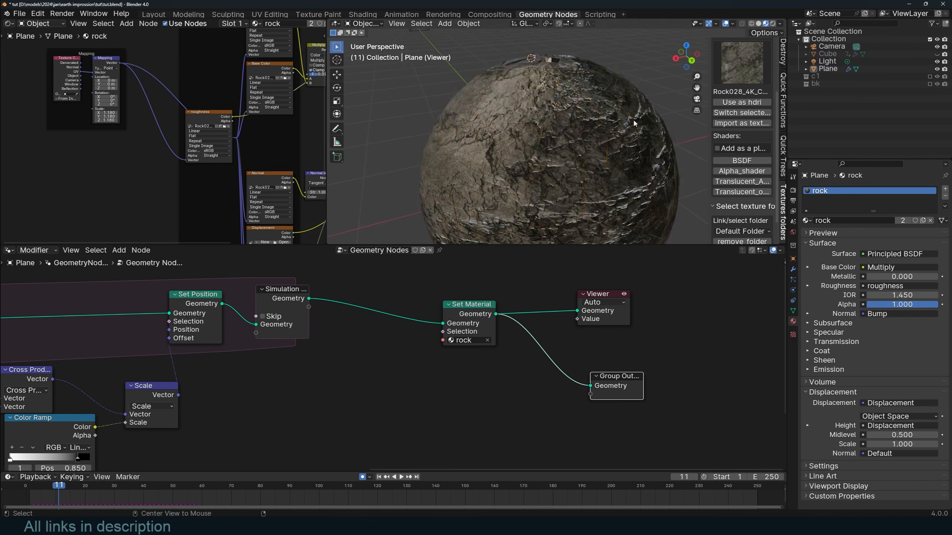
{"action": "middle_click_drag", "start_coordinate": [632, 120], "coordinate": [501, 144]}
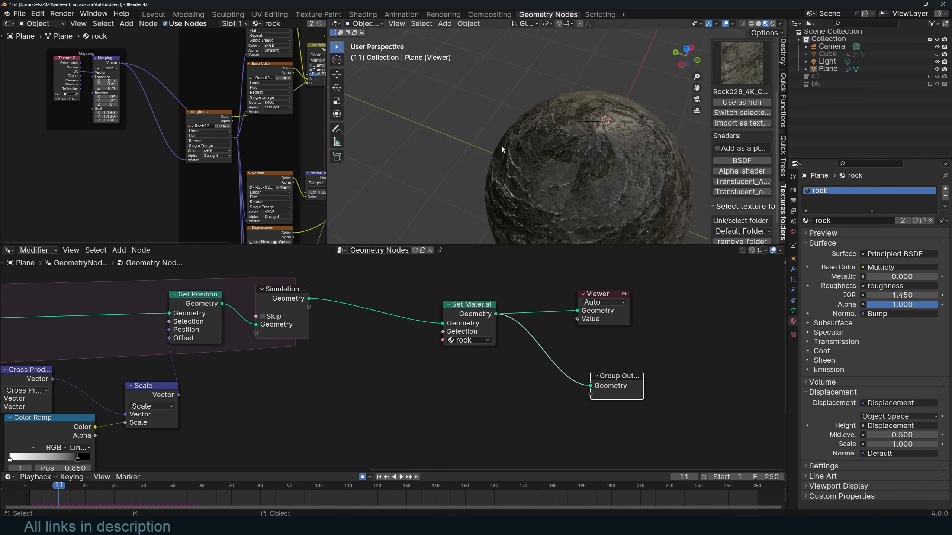
- Enable the c1 collection and select all its sphere cells by grouping on Collection
{"action": "left_click", "coordinate": [930, 77]}
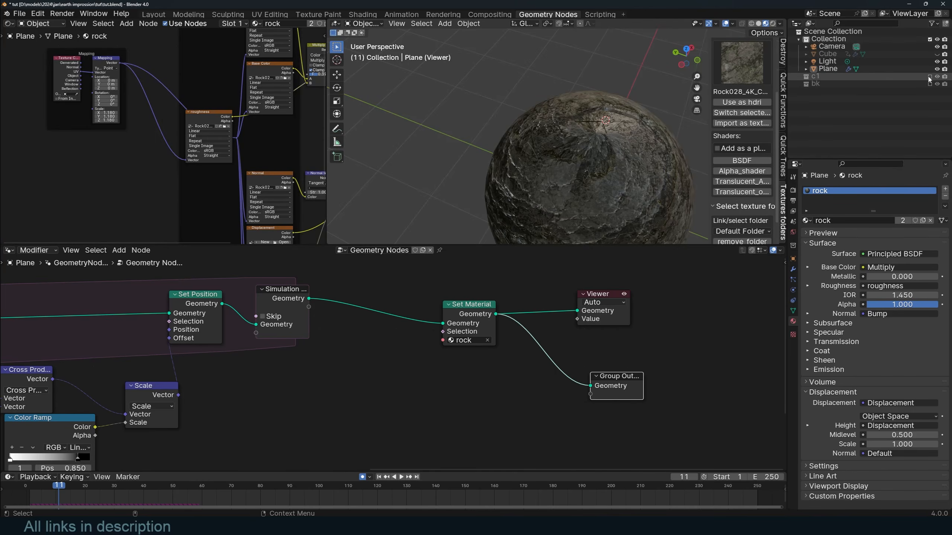
{"action": "left_click", "coordinate": [859, 91]}
{"action": "left_click", "coordinate": [858, 84]}
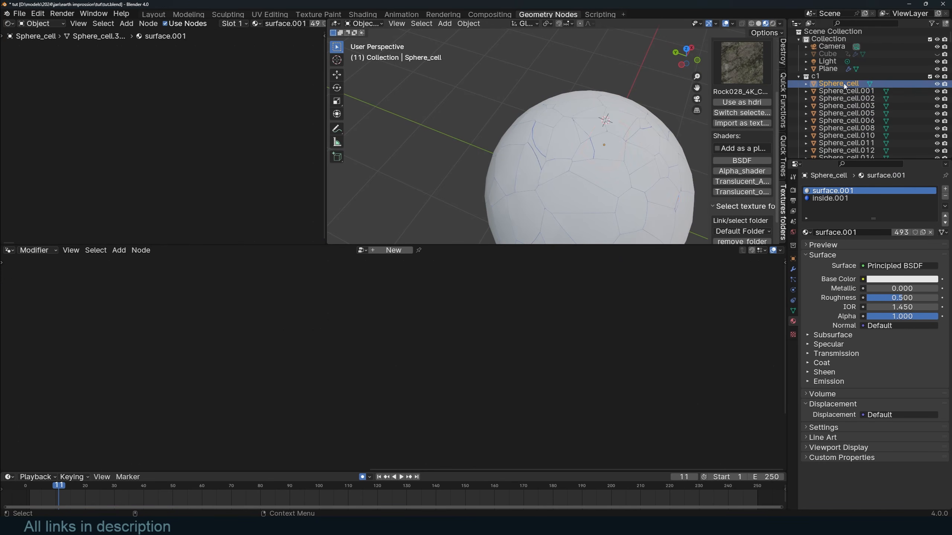
{"action": "key", "text": "shift+g"}
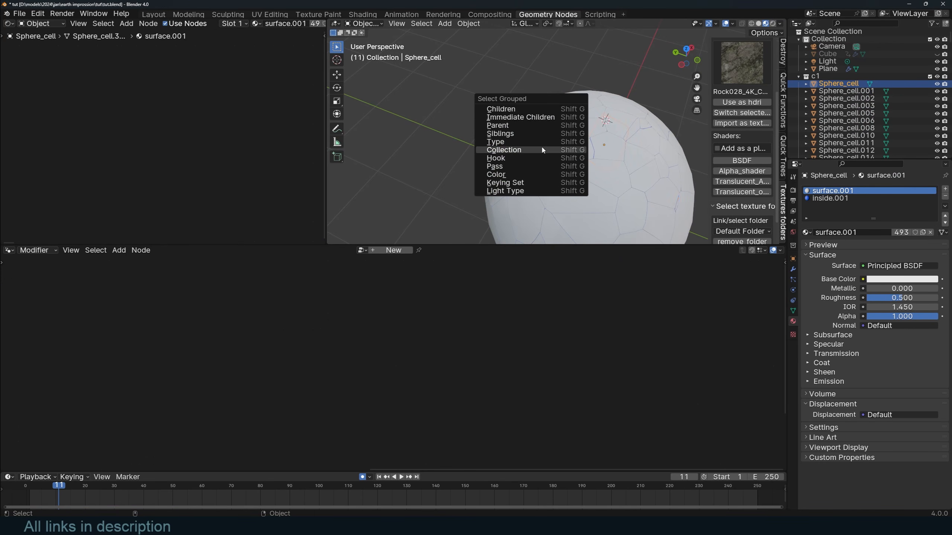
{"action": "left_click", "coordinate": [541, 149]}
- Unwrap all the selected cells in Edit Mode with Cube Projection from the front view
{"action": "key", "text": "Tab"}
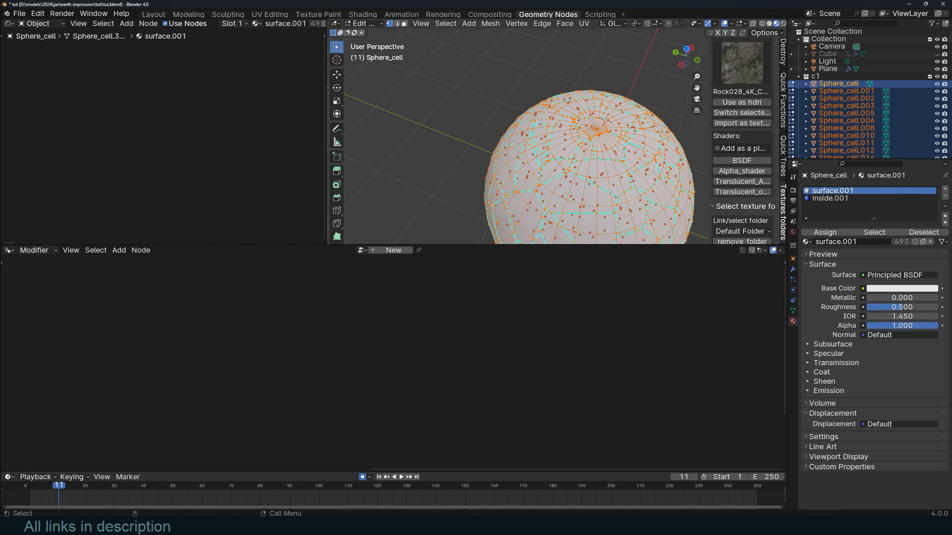
{"action": "key", "text": "KP_1"}
{"action": "key", "text": "u"}
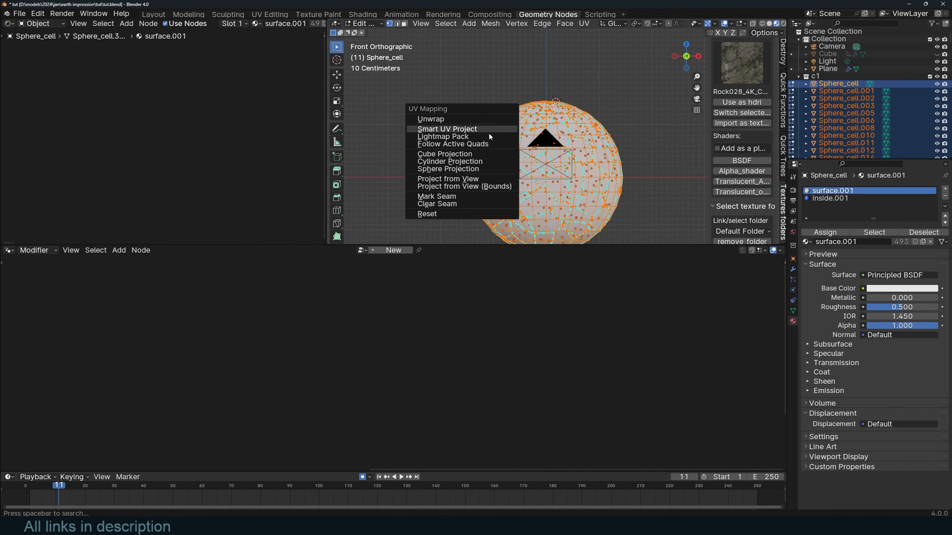
{"action": "left_click", "coordinate": [478, 154]}
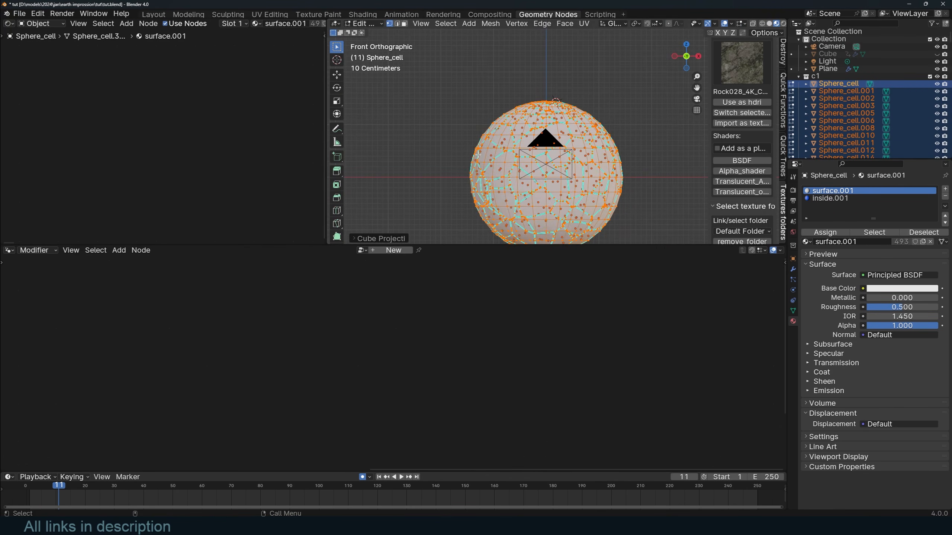
- Check the cells' UVs in a UV Editor, then leave Edit Mode and exclude the c1 collection
{"action": "left_click", "coordinate": [9, 24]}
{"action": "left_click", "coordinate": [37, 60]}
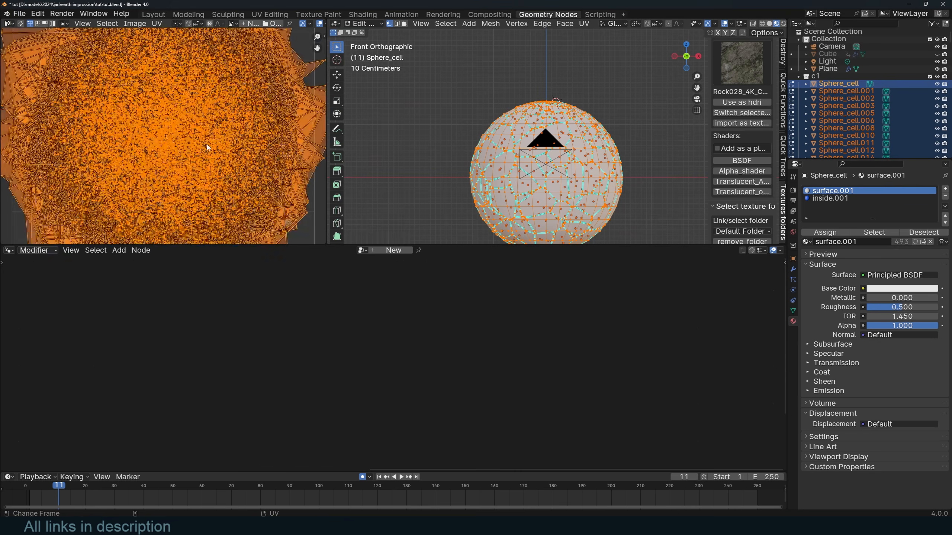
{"action": "key", "text": "Tab"}
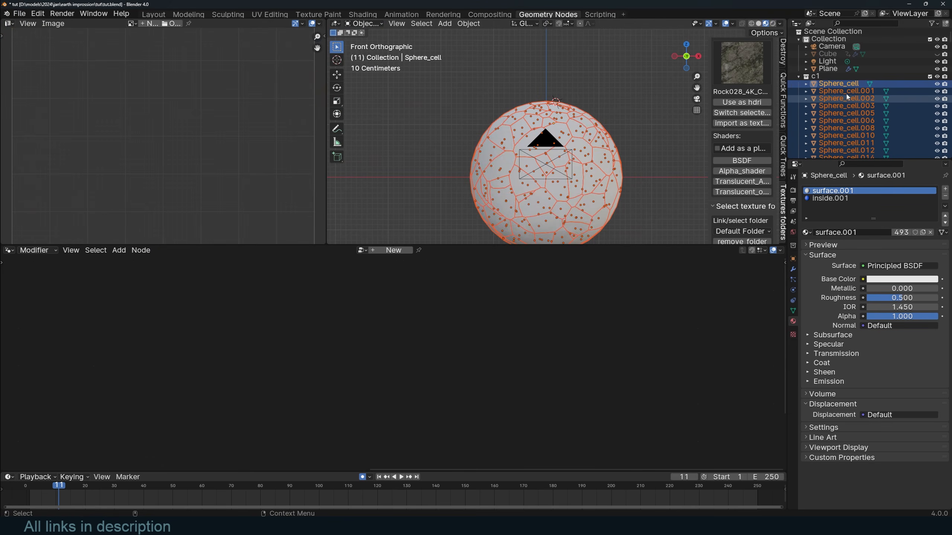
{"action": "left_click", "coordinate": [930, 77]}
{"action": "middle_click_drag", "start_coordinate": [431, 150], "coordinate": [455, 143]}
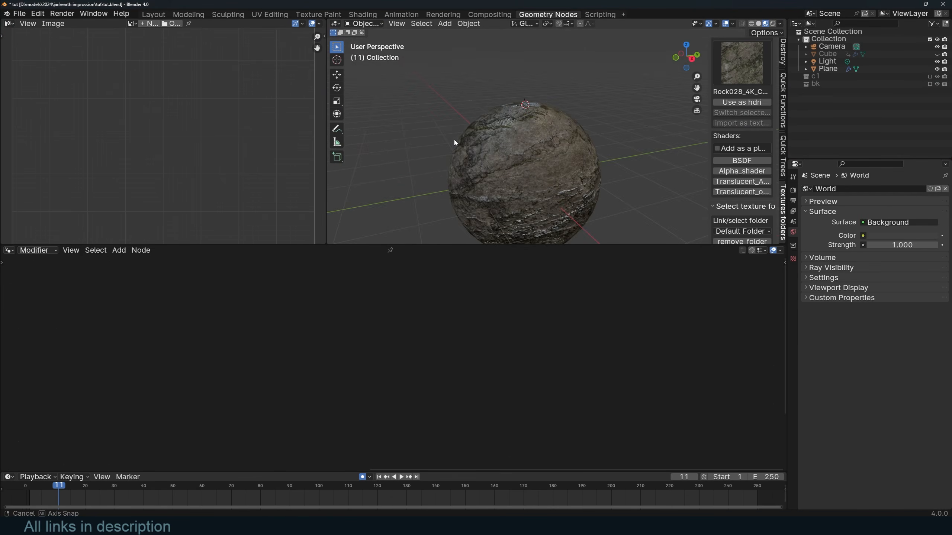
- Show the Plane's rock material in a Shader Editor in place of the UV Editor and check the texture around the sphere
{"action": "left_click", "coordinate": [521, 132]}
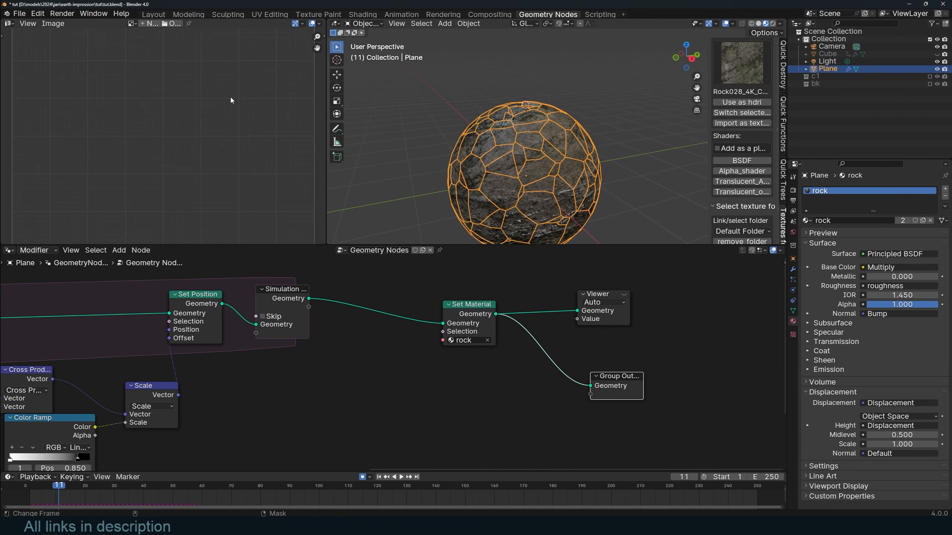
{"action": "left_click", "coordinate": [9, 24]}
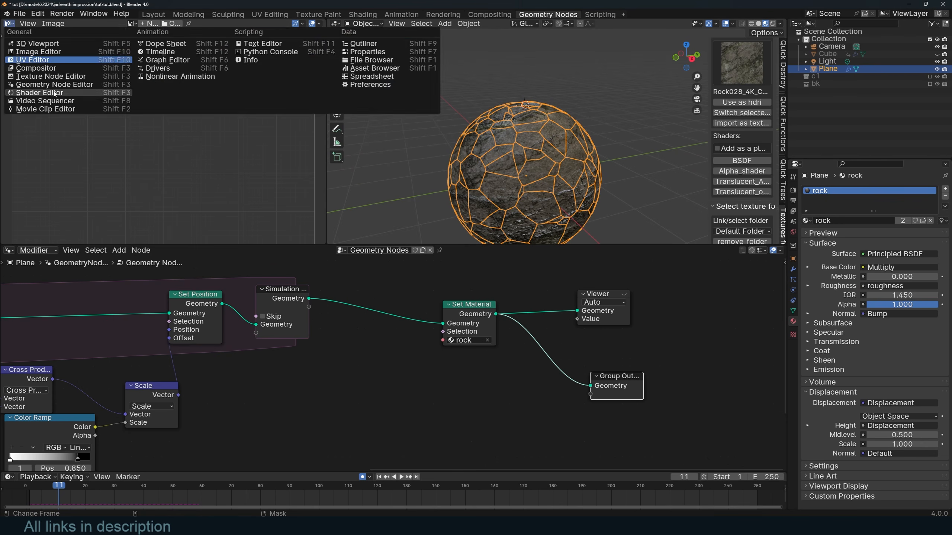
{"action": "left_click", "coordinate": [53, 94]}
{"action": "scroll", "coordinate": [585, 137], "scroll_direction": "down", "scroll_amount": 1}
{"action": "left_click", "coordinate": [614, 134]}
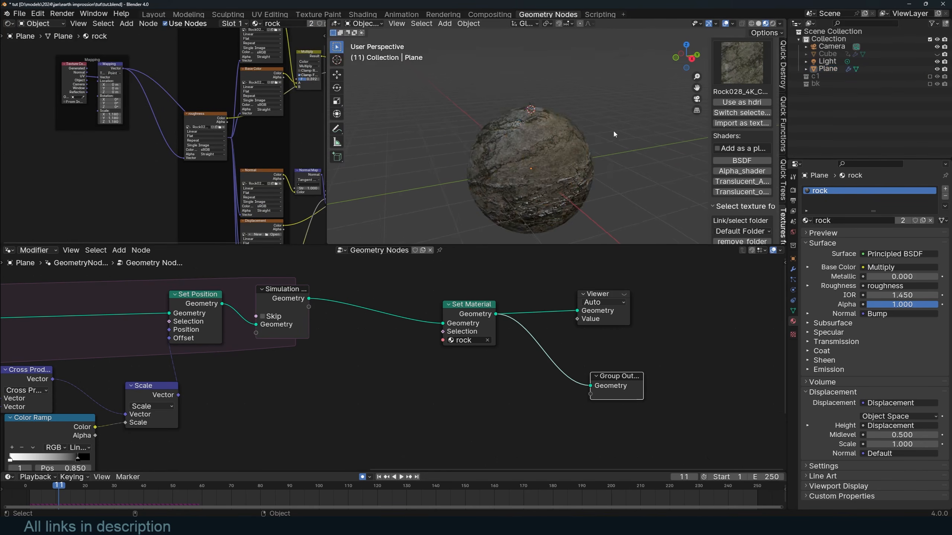
{"action": "scroll", "coordinate": [613, 133], "scroll_direction": "down", "scroll_amount": 1}
{"action": "middle_click_drag", "start_coordinate": [611, 132], "coordinate": [588, 148]}
{"action": "scroll", "coordinate": [555, 145], "scroll_direction": "up", "scroll_amount": 2}
{"action": "left_click", "coordinate": [556, 145]}
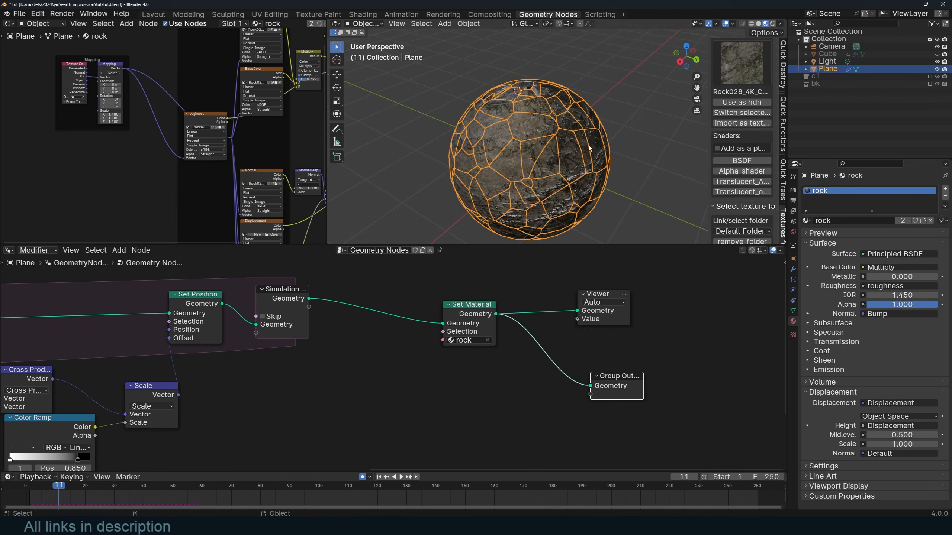
- Add a second material slot to the Plane with a new material named lava
{"action": "left_click", "coordinate": [945, 189]}
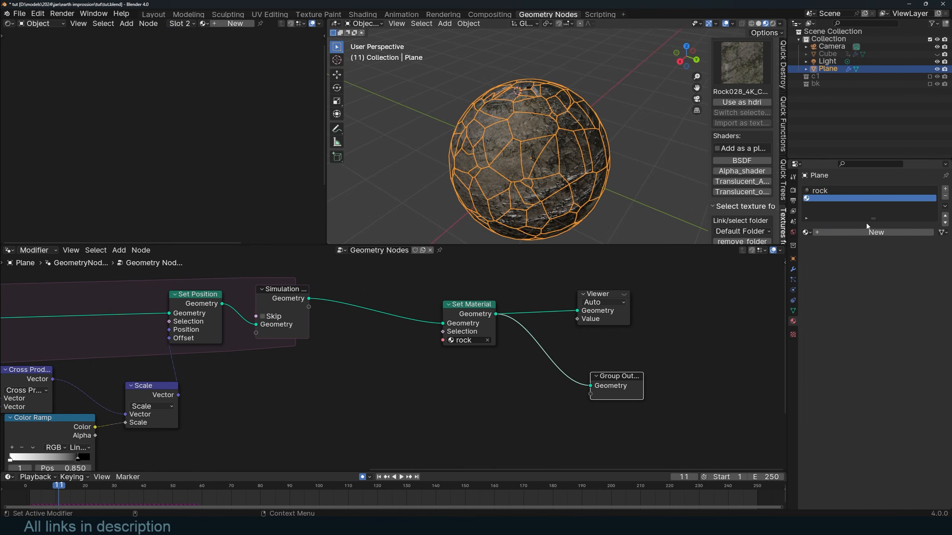
{"action": "left_click", "coordinate": [865, 229]}
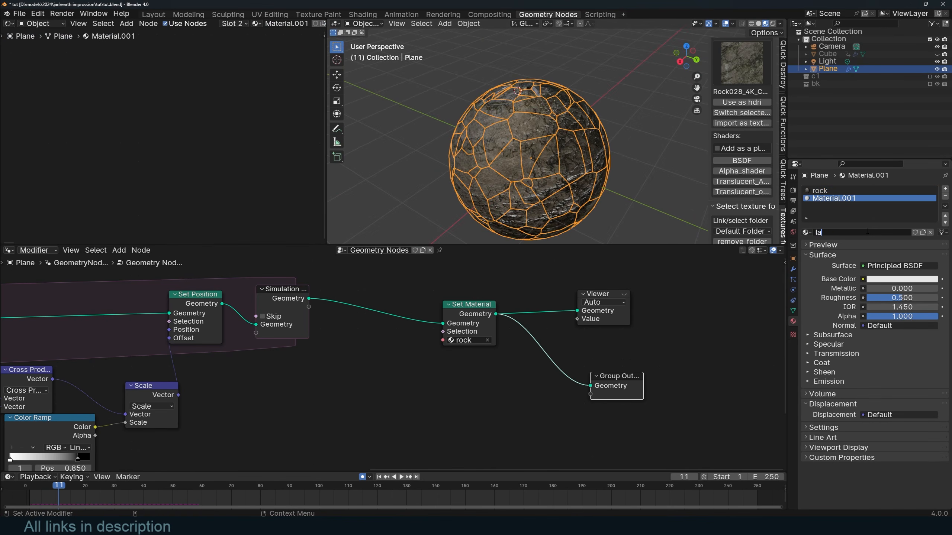
{"action": "type", "text": "lava"}
{"action": "key", "text": "Return"}
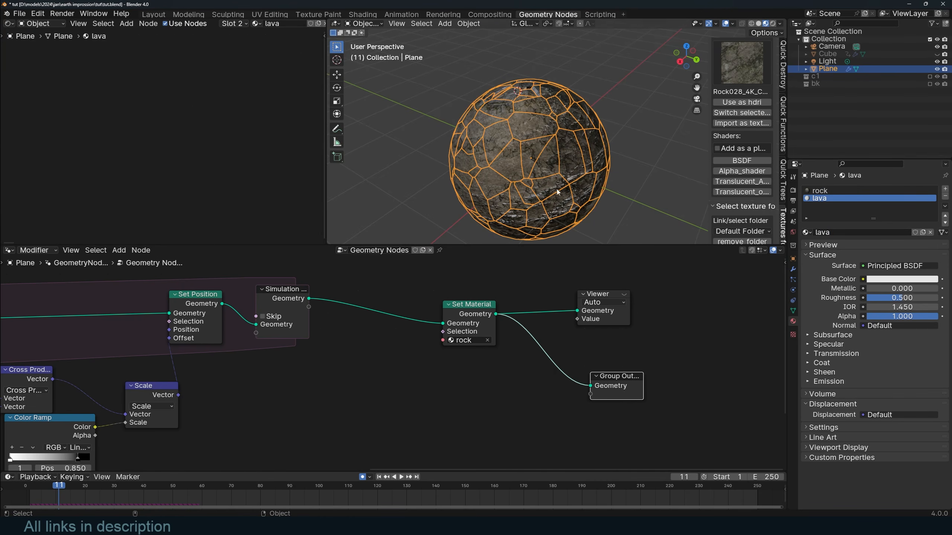
- Bring the lava image Untitled.jpg into the lava shader as an image texture and connect it straight to the material output
{"action": "key", "text": "Home"}
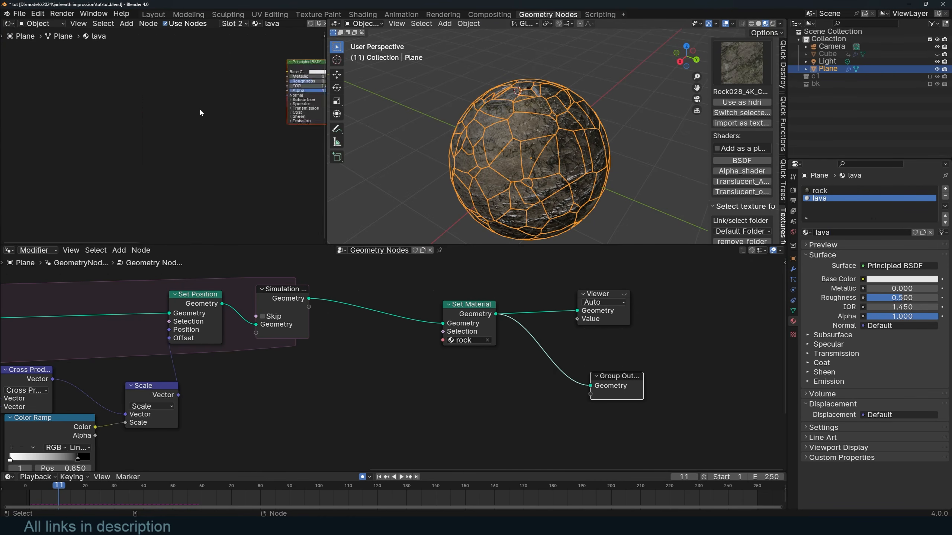
{"action": "key", "text": "alt+Tab"}
{"action": "double_click", "coordinate": [694, 179]}
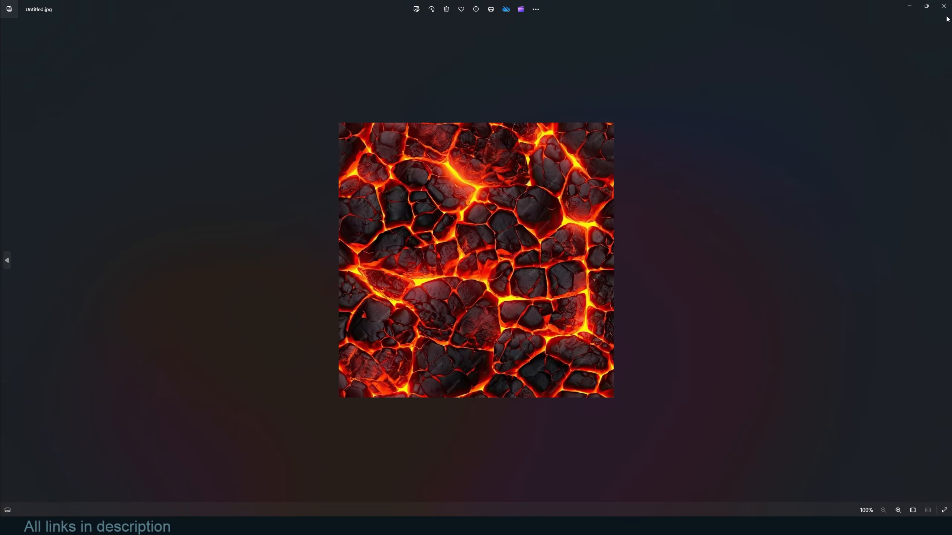
{"action": "left_click", "coordinate": [944, 6]}
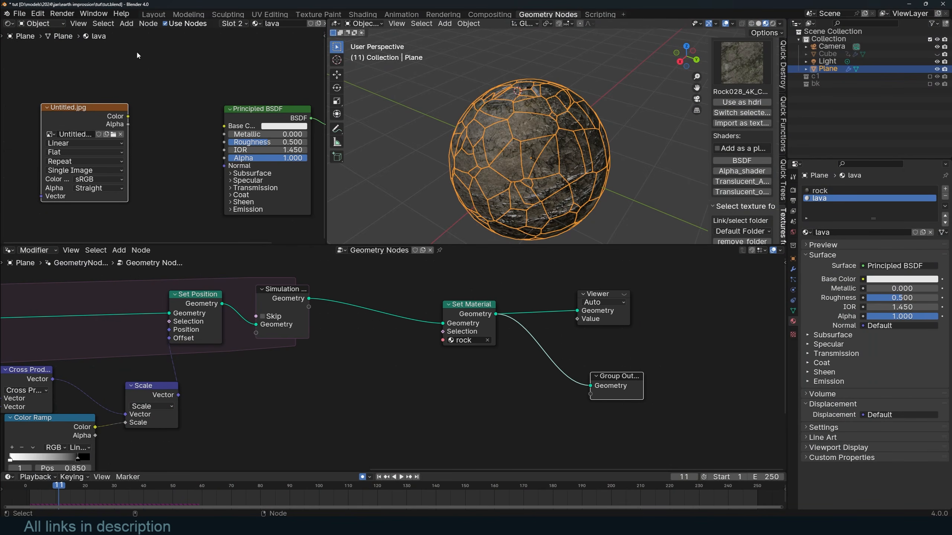
{"action": "left_click", "coordinate": [114, 122], "text": "ctrl+shift"}
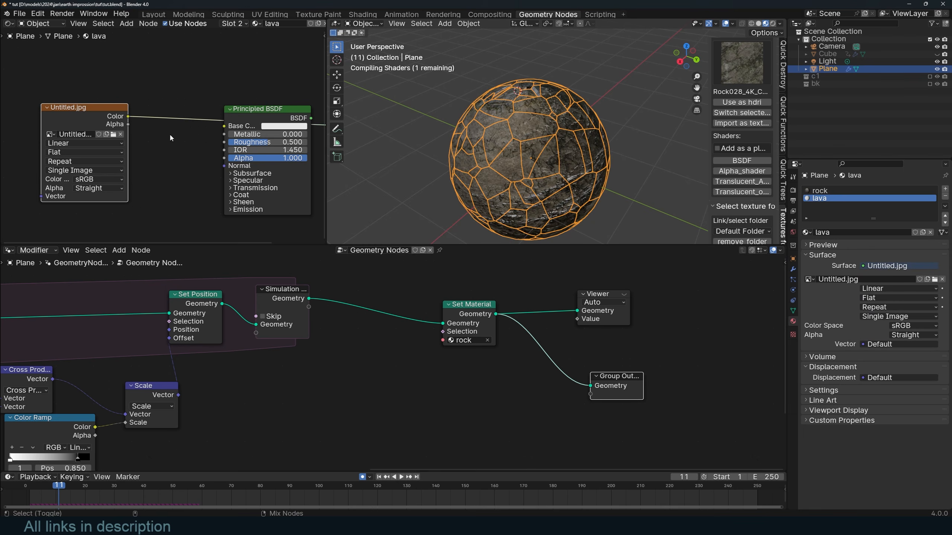
- Rewind the animation, insert a duplicate Set Material node before the rock one, and assign the lava material to it
{"action": "right_click_drag", "start_coordinate": [41, 494], "coordinate": [27, 494], "text": "shift"}
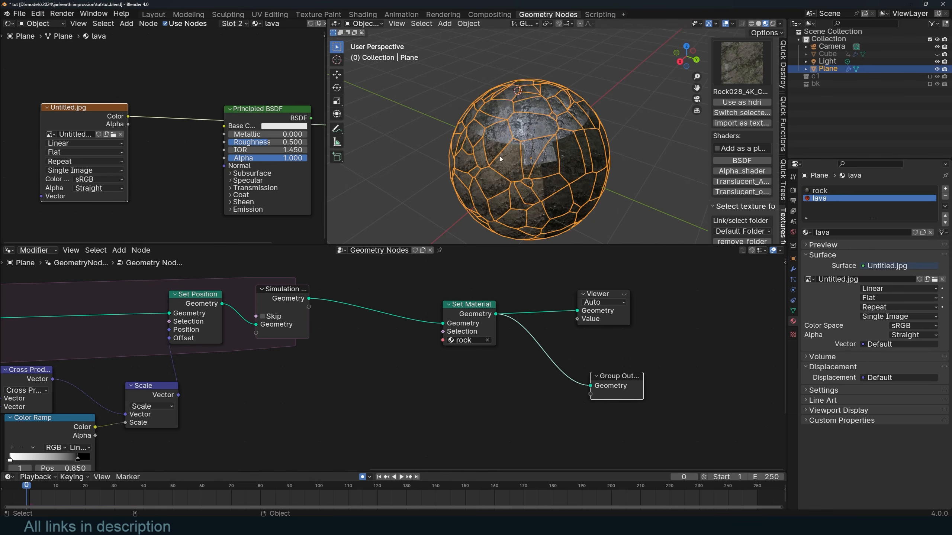
{"action": "middle_click_drag", "start_coordinate": [500, 161], "coordinate": [471, 171]}
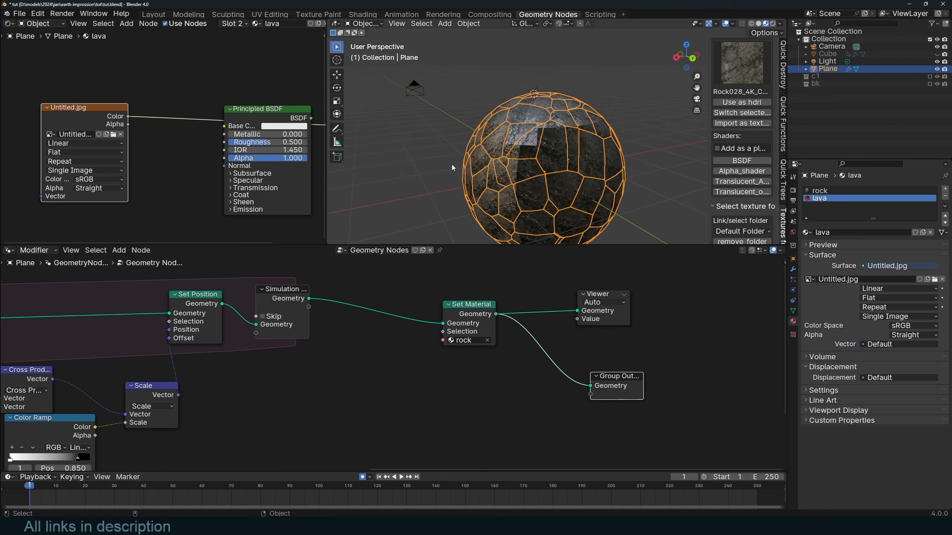
{"action": "scroll", "coordinate": [585, 375], "scroll_direction": "up", "scroll_amount": 3}
{"action": "left_click", "coordinate": [601, 389]}
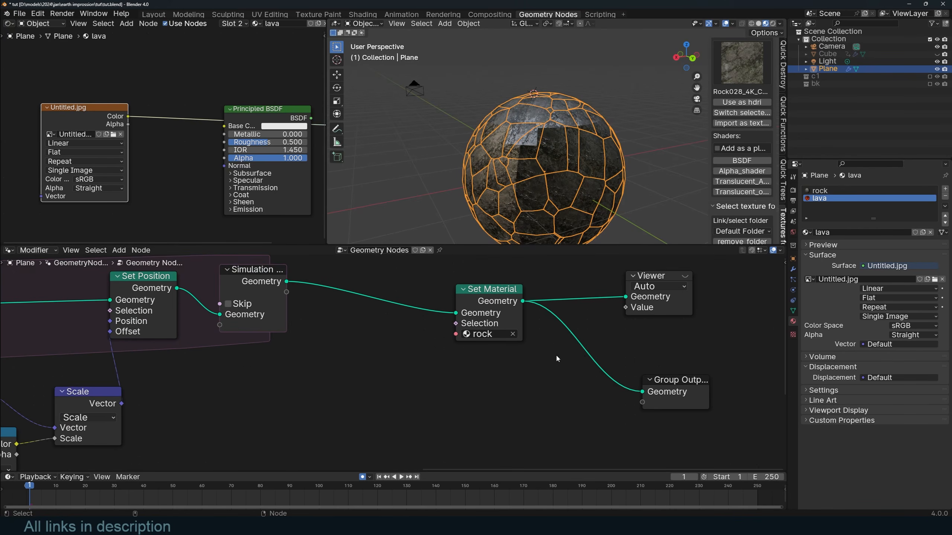
{"action": "scroll", "coordinate": [556, 357], "scroll_direction": "down", "scroll_amount": 2}
{"action": "left_click_drag", "start_coordinate": [486, 314], "coordinate": [386, 300]}
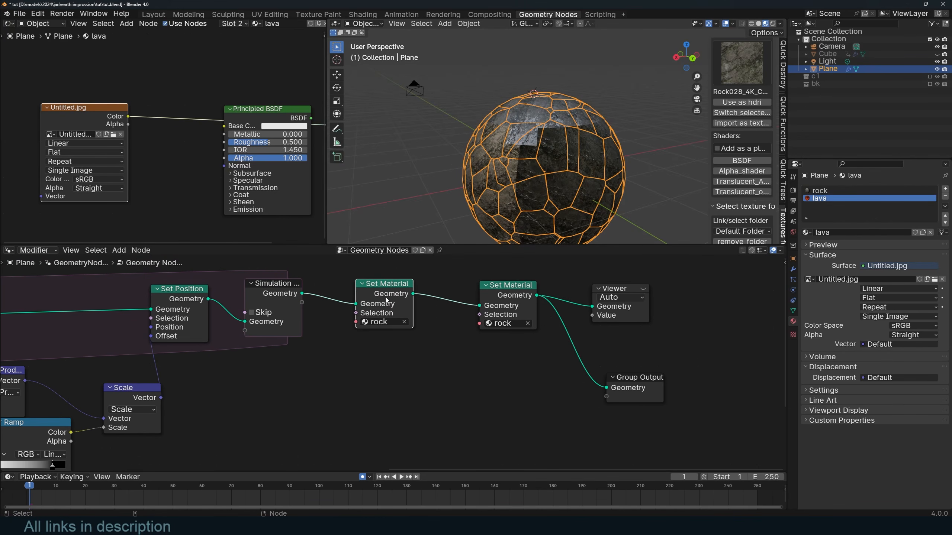
{"action": "left_click", "coordinate": [396, 321]}
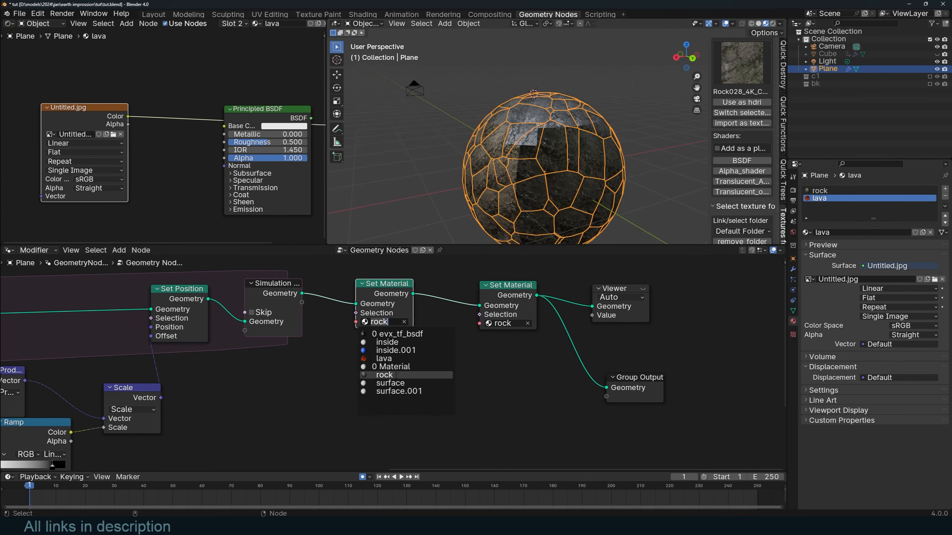
{"action": "left_click", "coordinate": [411, 357]}
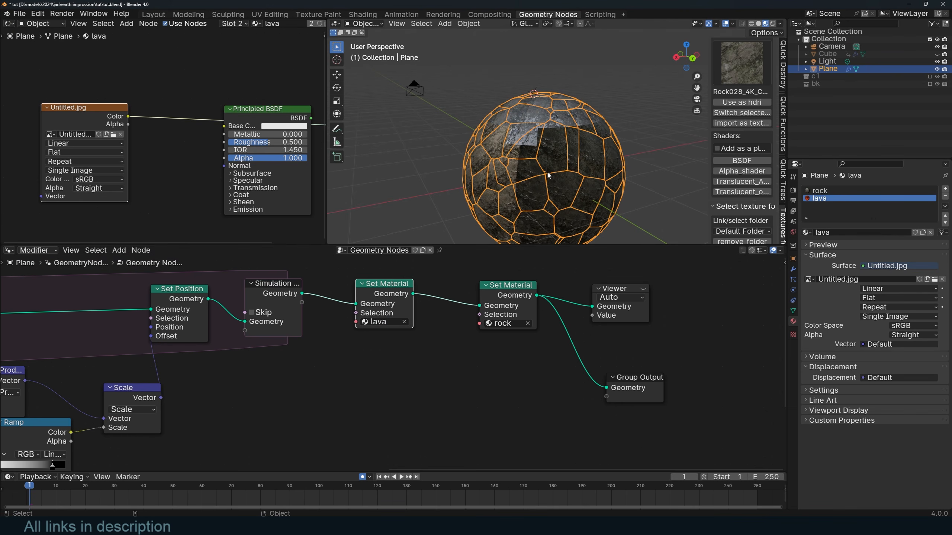
- Play the implosion to frame 59 and examine the displaced cells' materials up close
{"action": "key", "text": "space"}
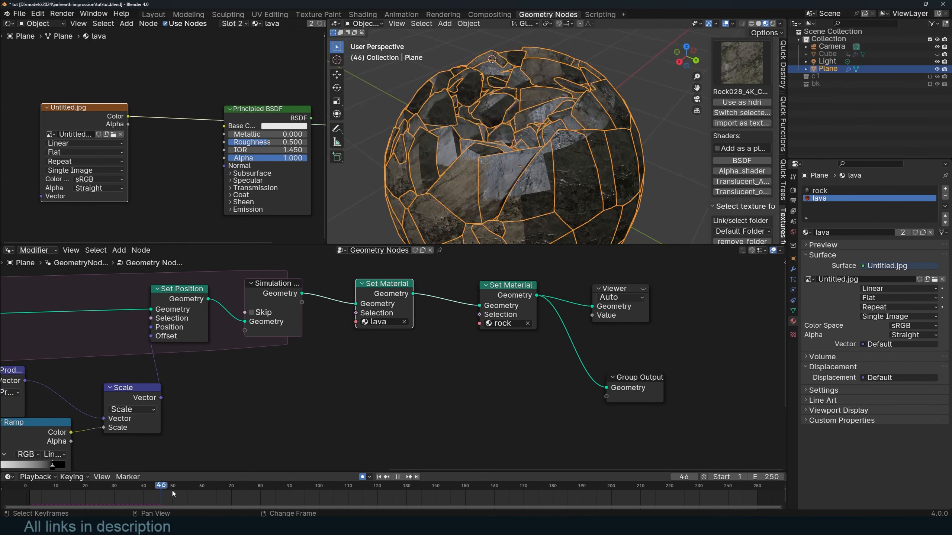
{"action": "key", "text": "space"}
{"action": "scroll", "coordinate": [524, 161], "scroll_direction": "up", "scroll_amount": 4}
{"action": "middle_click_drag", "start_coordinate": [525, 161], "coordinate": [496, 143]}
- Try to add a Material Selection node near the lava Set Material node
{"action": "scroll", "coordinate": [394, 330], "scroll_direction": "down", "scroll_amount": 3}
{"action": "middle_click_drag", "start_coordinate": [387, 332], "coordinate": [424, 322]}
{"action": "key", "text": "shift+a"}
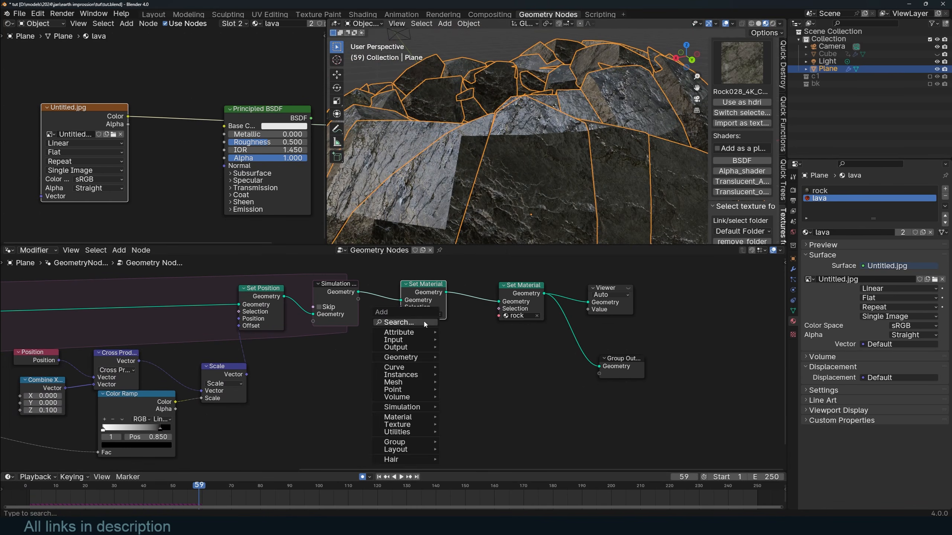
{"action": "type", "text": "sel"}
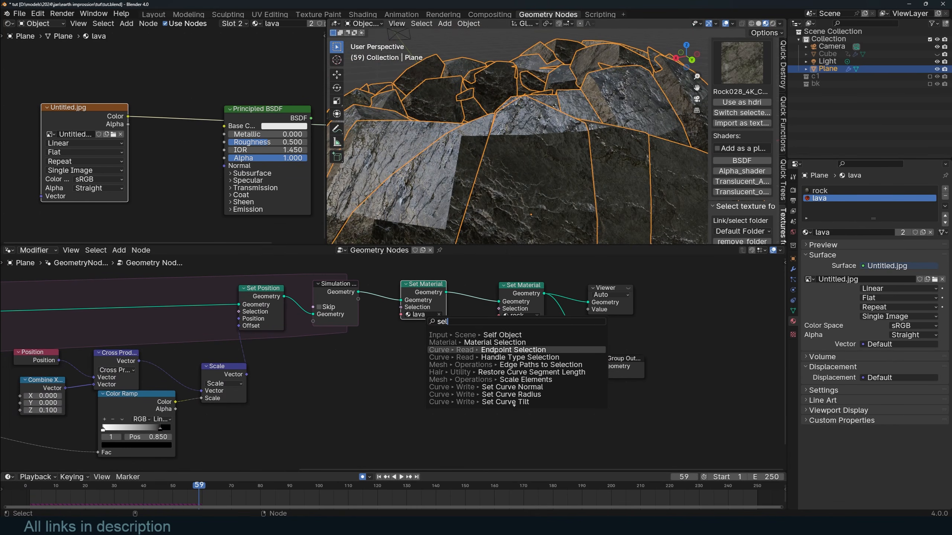
{"action": "key", "text": "Up"}
{"action": "key", "text": "Return"}
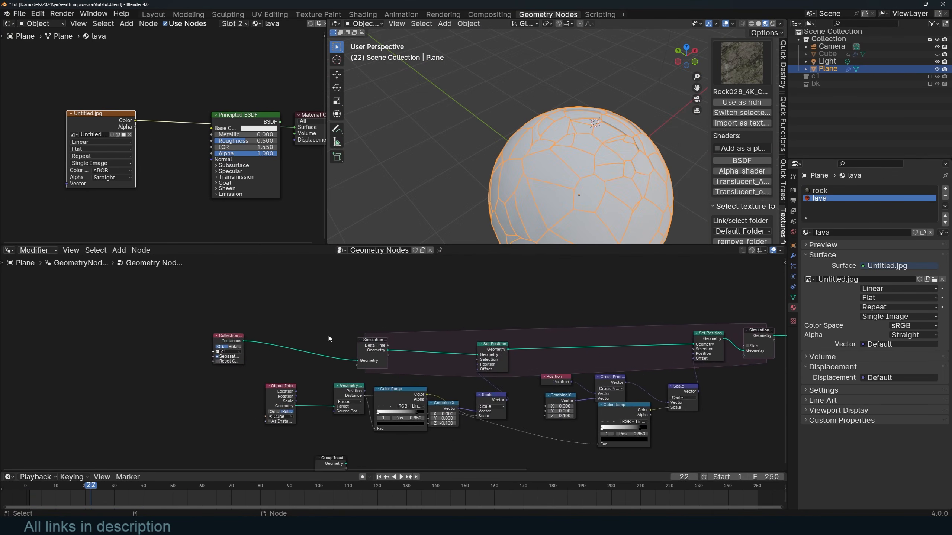
- Add a Material Selection node below the Collection Info node at the start of the node tree
{"action": "scroll", "coordinate": [328, 339], "scroll_direction": "up", "scroll_amount": 1}
{"action": "key", "text": "shift+a"}
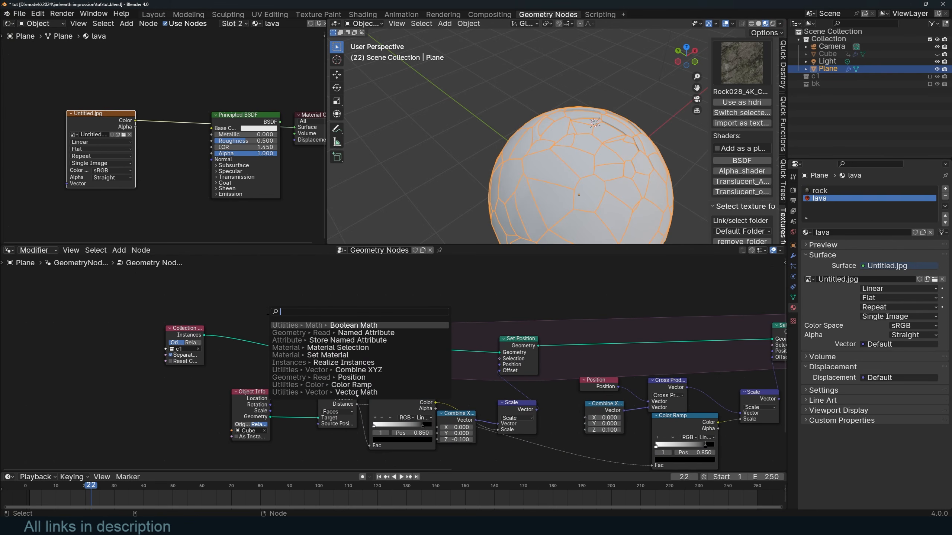
{"action": "type", "text": "mater"}
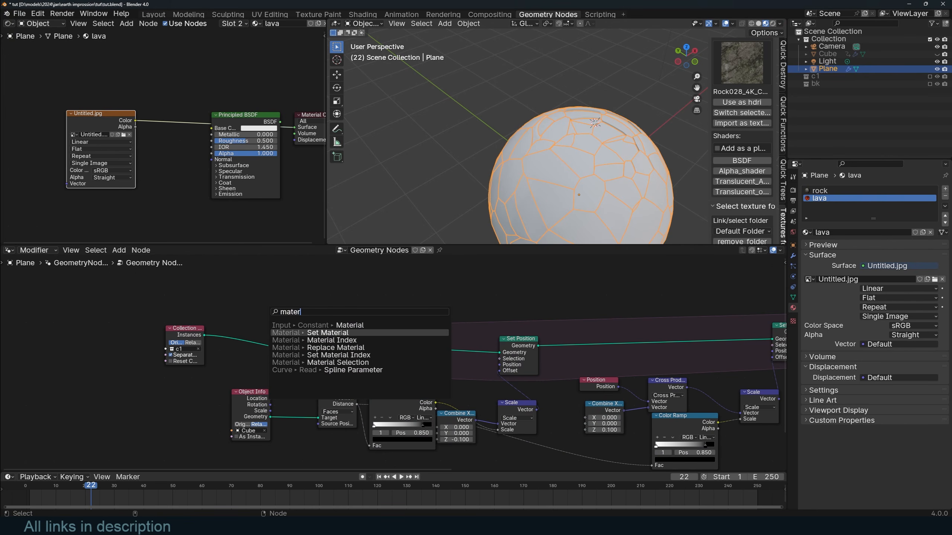
{"action": "key", "text": "Down"}
{"action": "key", "text": "Down"}
{"action": "key", "text": "Down"}
{"action": "key", "text": "Down"}
{"action": "key", "text": "Return"}
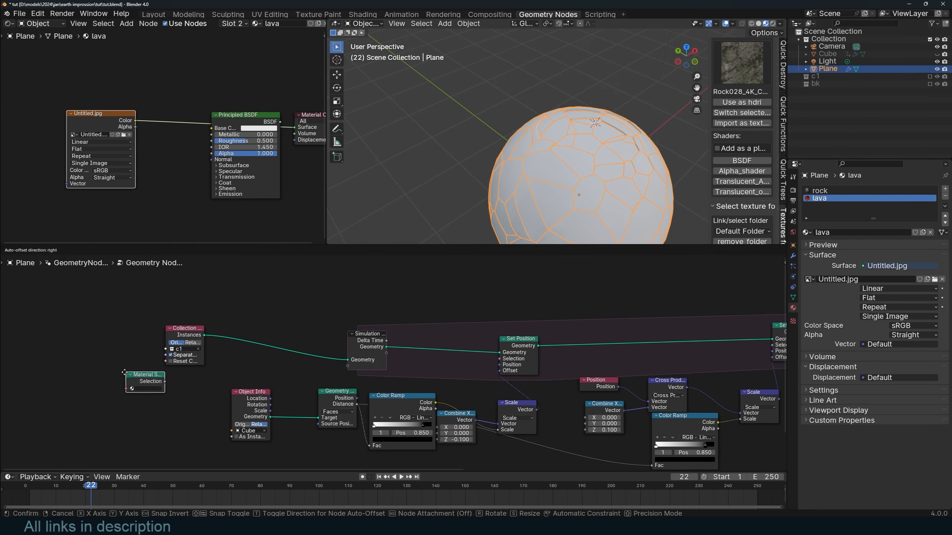
{"action": "left_click", "coordinate": [125, 372]}
- Set the Material Selection node to the inside material and preview its mask on the Collection Info instances in the Viewer
{"action": "left_click", "coordinate": [145, 377], "text": "ctrl+shift"}
{"action": "scroll", "coordinate": [150, 371], "scroll_direction": "up", "scroll_amount": 2}
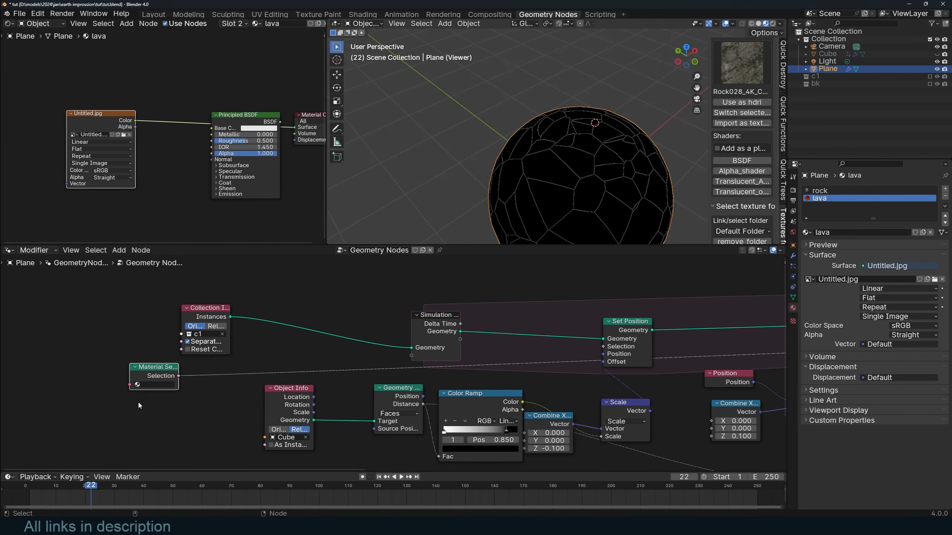
{"action": "left_click", "coordinate": [151, 385]}
{"action": "left_click", "coordinate": [164, 392]}
{"action": "left_click", "coordinate": [221, 316], "text": "ctrl+shift"}
{"action": "scroll", "coordinate": [498, 199], "scroll_direction": "up", "scroll_amount": 4}
{"action": "middle_click_drag", "start_coordinate": [498, 199], "coordinate": [518, 206]}
{"action": "scroll", "coordinate": [317, 304], "scroll_direction": "down", "scroll_amount": 4}
- Insert a Store Named Attribute node between the Collection Info node and the Simulation input
{"action": "left_click_drag", "start_coordinate": [258, 325], "coordinate": [167, 316]}
{"action": "key", "text": "shift+a"}
{"action": "left_click", "coordinate": [216, 308]}
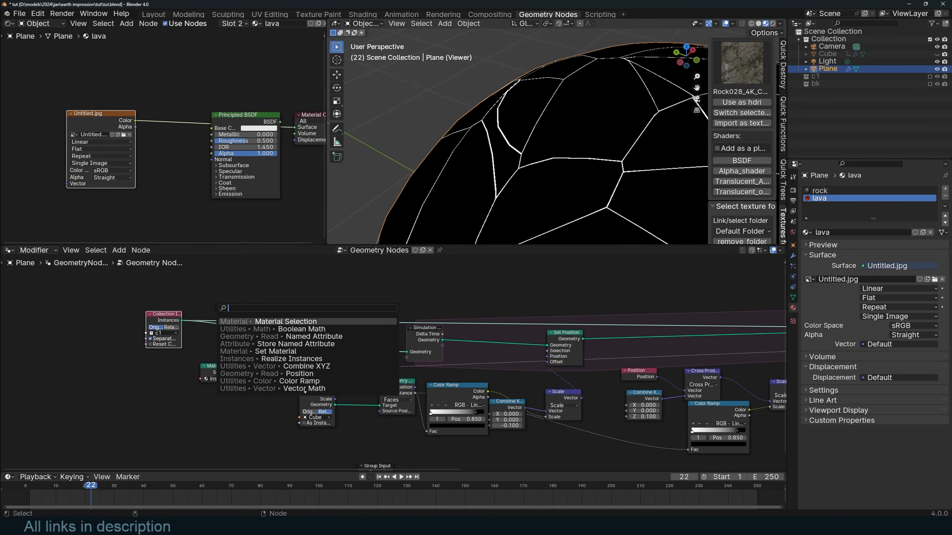
{"action": "type", "text": "c"}
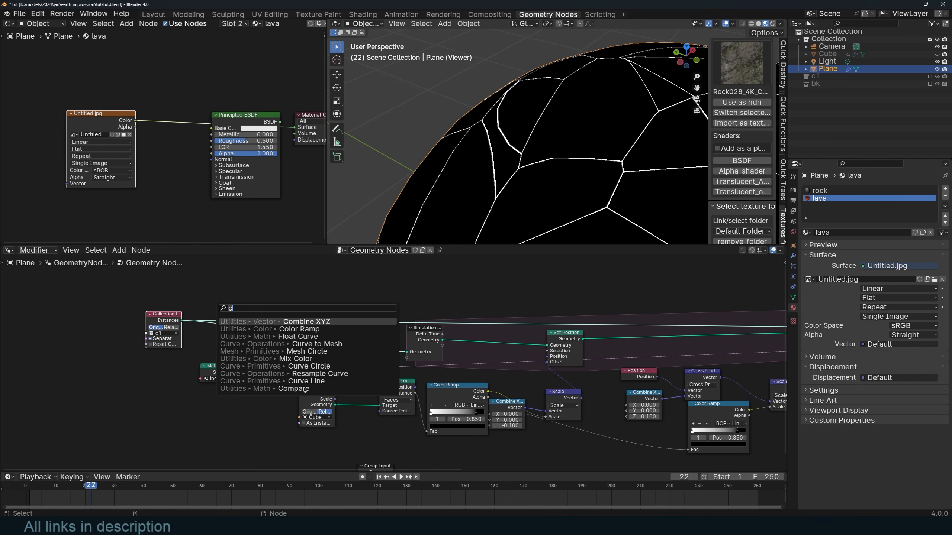
{"action": "key", "text": "BackSpace"}
{"action": "type", "text": "sto"}
{"action": "left_click", "coordinate": [302, 323]}
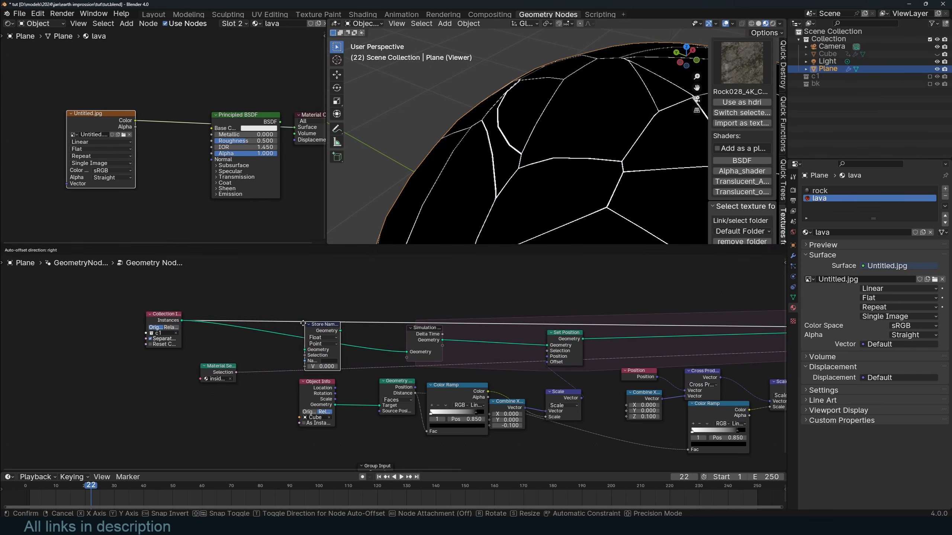
{"action": "left_click", "coordinate": [259, 310]}
{"action": "scroll", "coordinate": [268, 341], "scroll_direction": "up", "scroll_amount": 2}
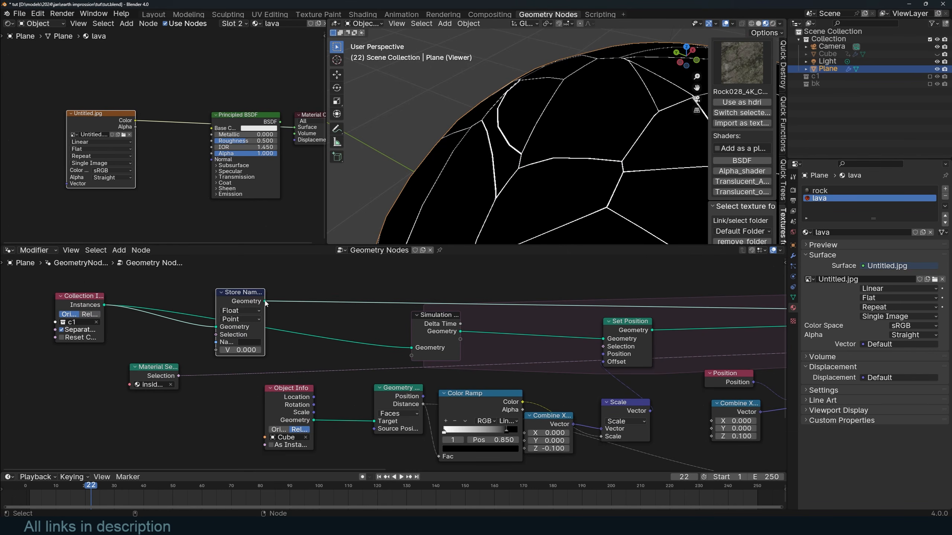
{"action": "left_click_drag", "start_coordinate": [264, 302], "coordinate": [411, 348]}
- Name the stored attribute surces, change its data type, and feed the Material Selection output into its value
{"action": "scroll", "coordinate": [394, 362], "scroll_direction": "up", "scroll_amount": 1}
{"action": "left_click", "coordinate": [218, 336]}
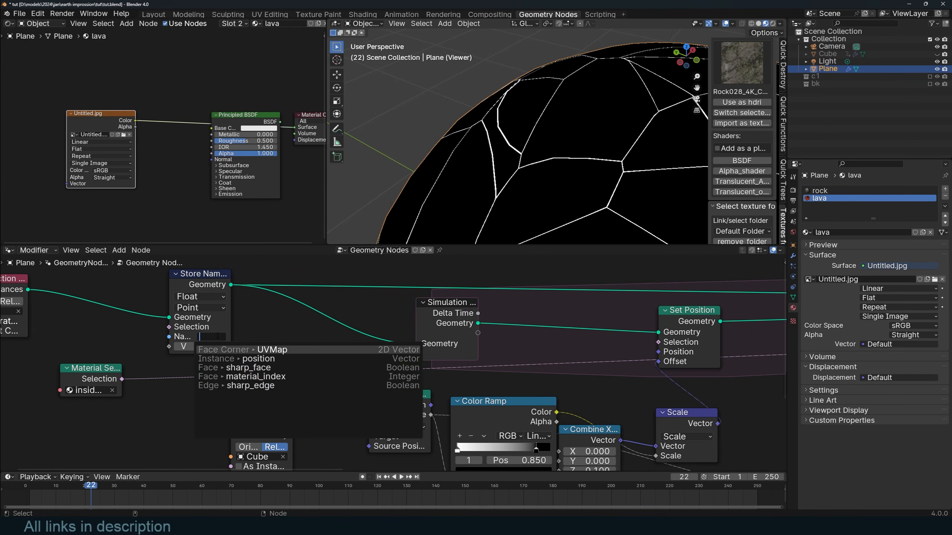
{"action": "type", "text": "surces"}
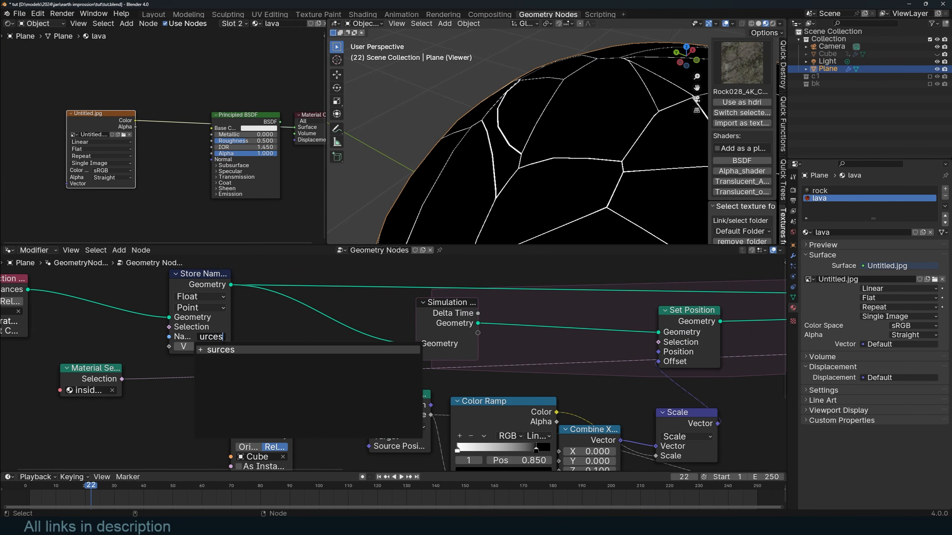
{"action": "key", "text": "Escape"}
{"action": "left_click", "coordinate": [202, 297]}
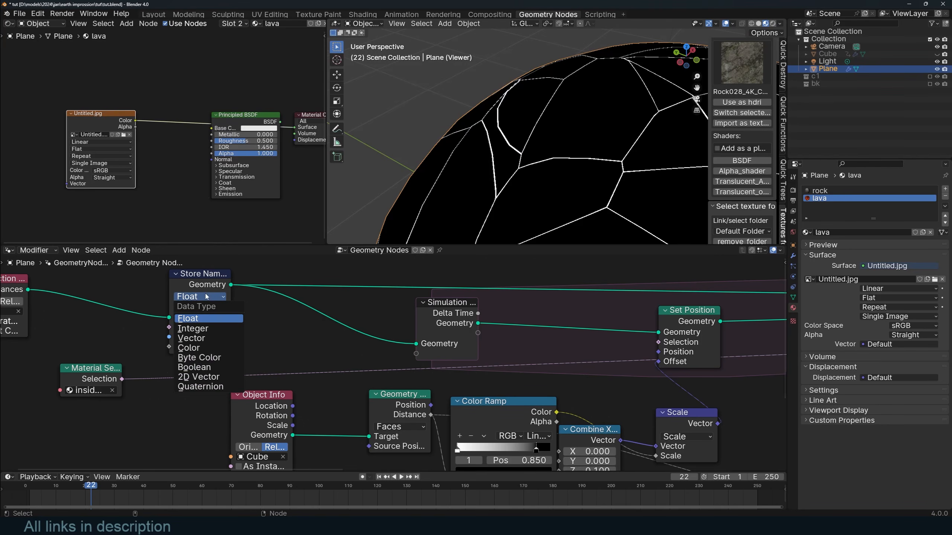
{"action": "left_click", "coordinate": [194, 330]}
{"action": "left_click_drag", "start_coordinate": [122, 380], "coordinate": [172, 349]}
- Preview the Simulation output geometry in the Viewer and check the material selection on the moved cells
{"action": "scroll", "coordinate": [347, 343], "scroll_direction": "down", "scroll_amount": 13}
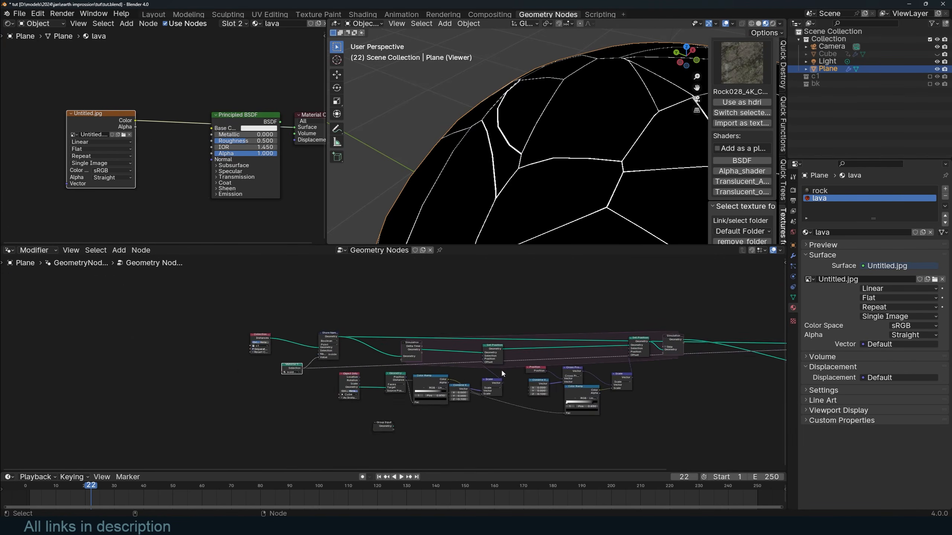
{"action": "scroll", "coordinate": [501, 369], "scroll_direction": "up", "scroll_amount": 2}
{"action": "middle_click_drag", "start_coordinate": [577, 370], "coordinate": [438, 359]}
{"action": "middle_click_drag", "start_coordinate": [508, 357], "coordinate": [272, 366]}
{"action": "left_click", "coordinate": [332, 329], "text": "ctrl+shift"}
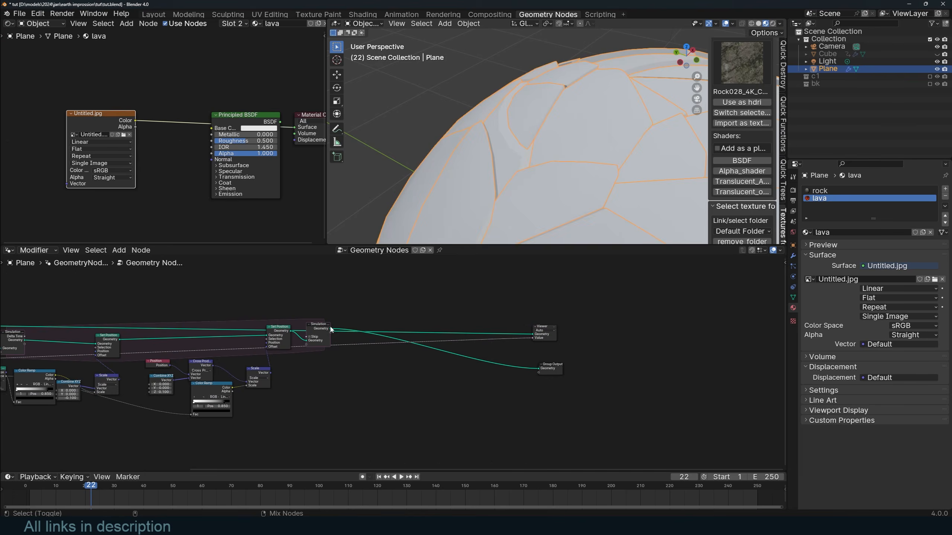
{"action": "left_click", "coordinate": [329, 328], "text": "ctrl+shift"}
{"action": "scroll", "coordinate": [395, 360], "scroll_direction": "down", "scroll_amount": 2}
{"action": "scroll", "coordinate": [386, 358], "scroll_direction": "up", "scroll_amount": 2}
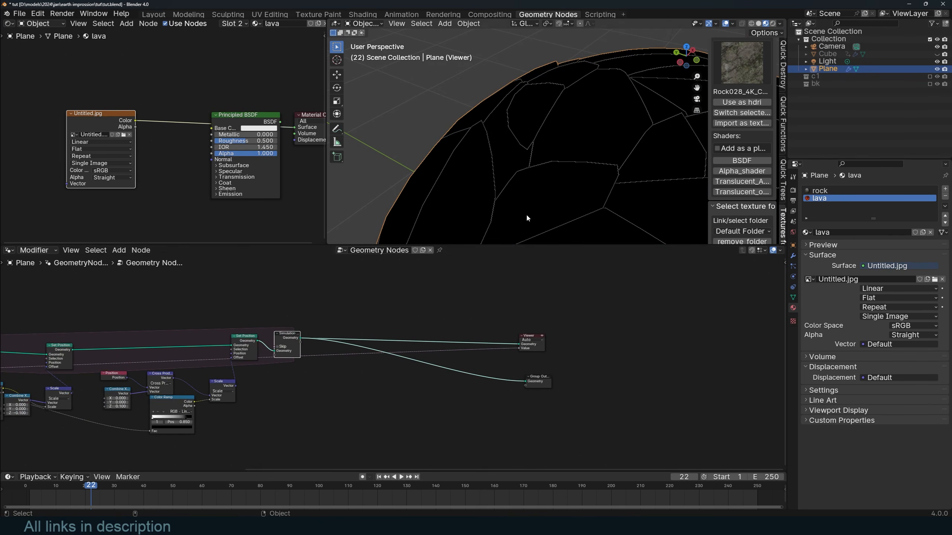
- Disconnect the attribute value from the Viewer node and save the file
{"action": "left_click_drag", "start_coordinate": [510, 350], "coordinate": [509, 348]}
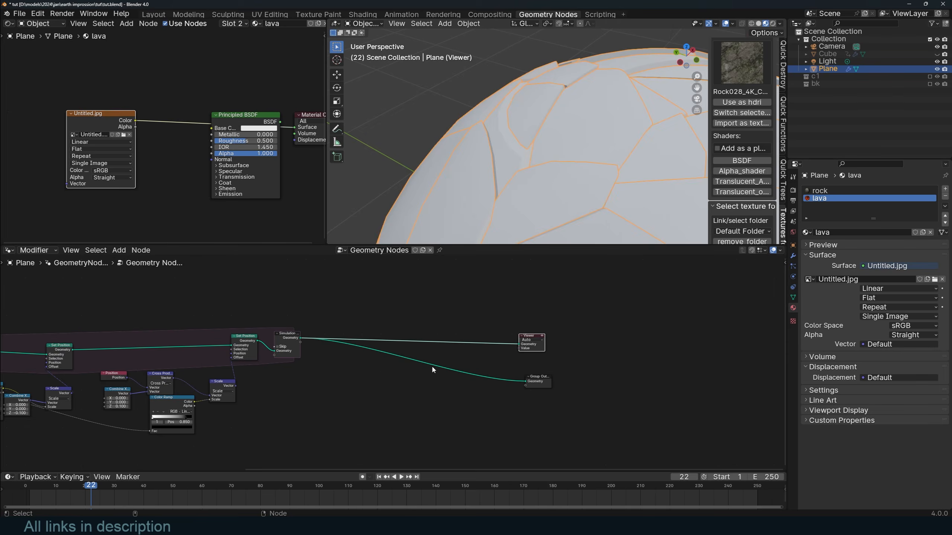
{"action": "scroll", "coordinate": [431, 365], "scroll_direction": "up", "scroll_amount": 1}
{"action": "key", "text": "ctrl+s"}
- Insert a Set Material node between the Simulation output and the Viewer
{"action": "scroll", "coordinate": [401, 348], "scroll_direction": "up", "scroll_amount": 1}
{"action": "key", "text": "shift+a"}
{"action": "type", "text": "se"}
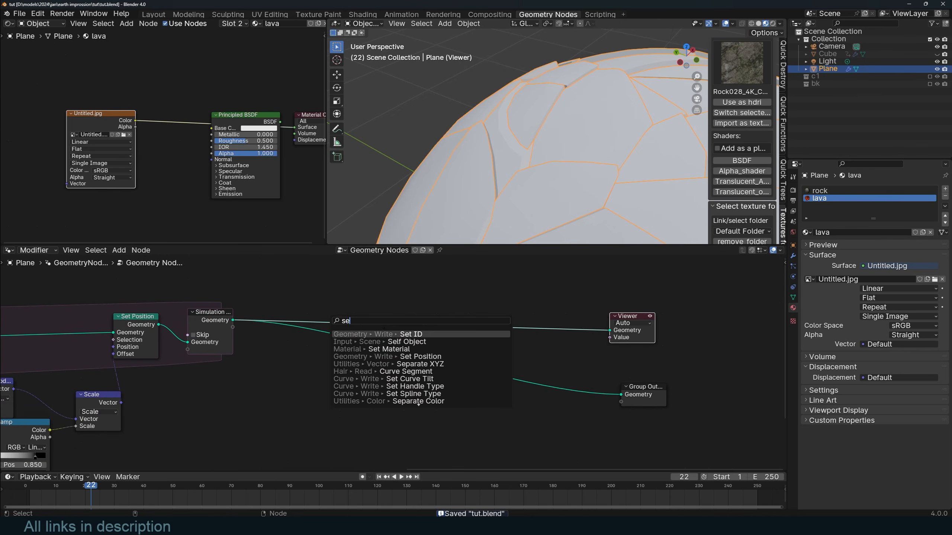
{"action": "type", "text": "t m"}
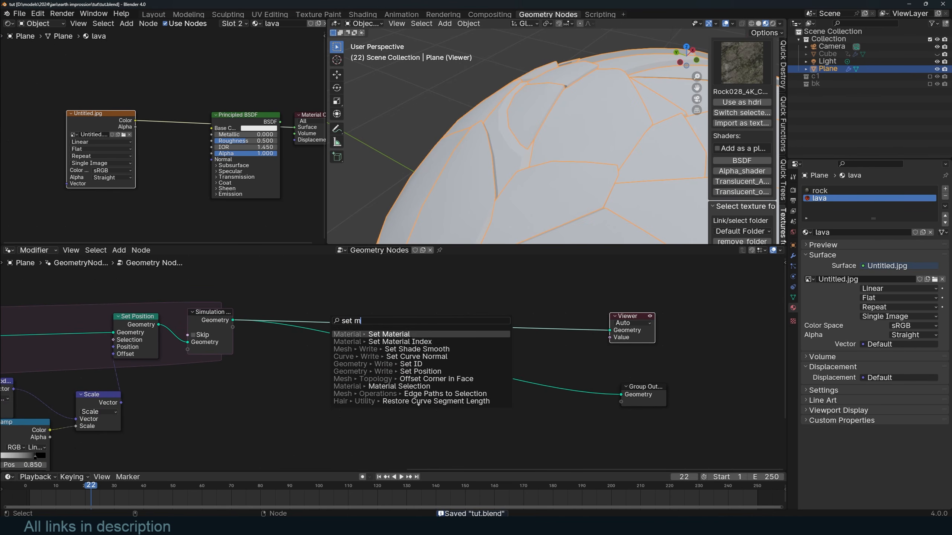
{"action": "key", "text": "Return"}
{"action": "left_click", "coordinate": [353, 323]}
{"action": "scroll", "coordinate": [348, 340], "scroll_direction": "up", "scroll_amount": 3}
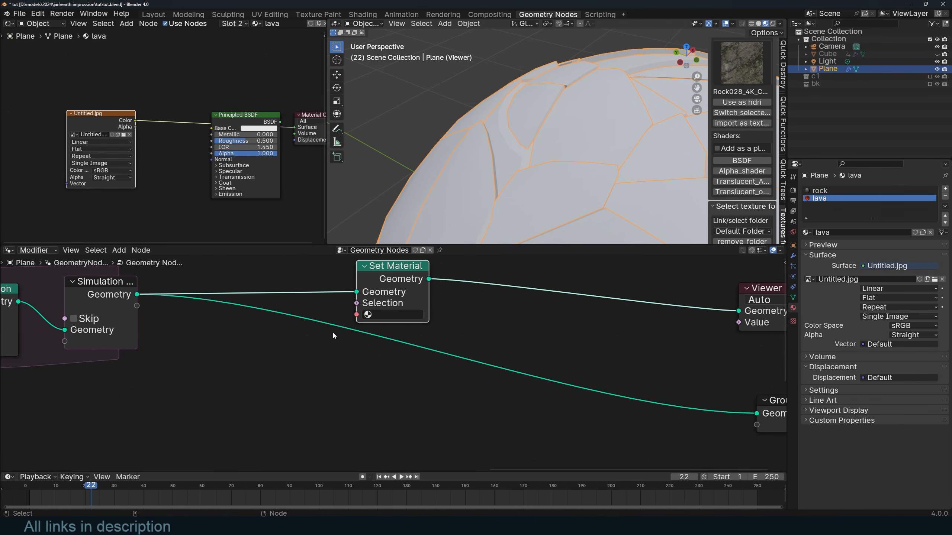
- Add a Named Attribute node reading the Boolean inside attribute and feed it into the Set Material node's Selection
{"action": "key", "text": "shift+a"}
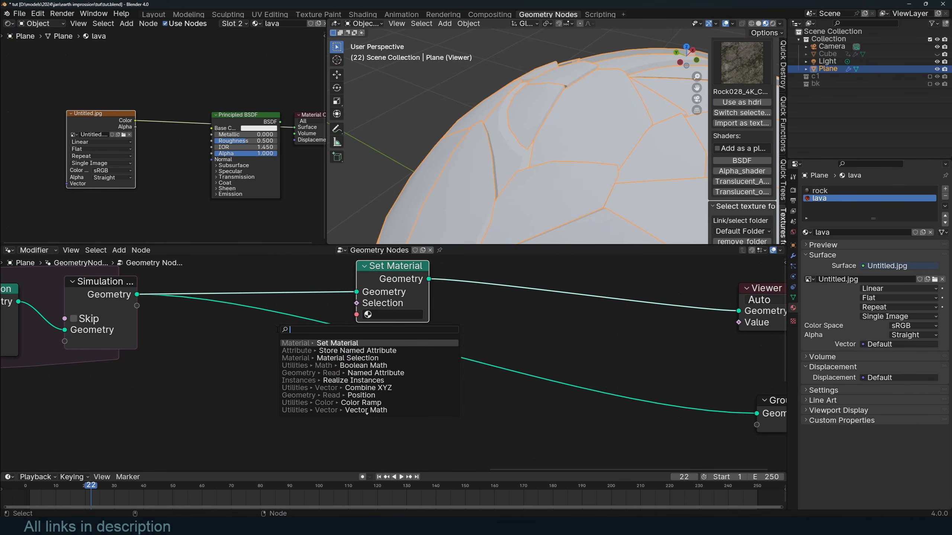
{"action": "type", "text": "na"}
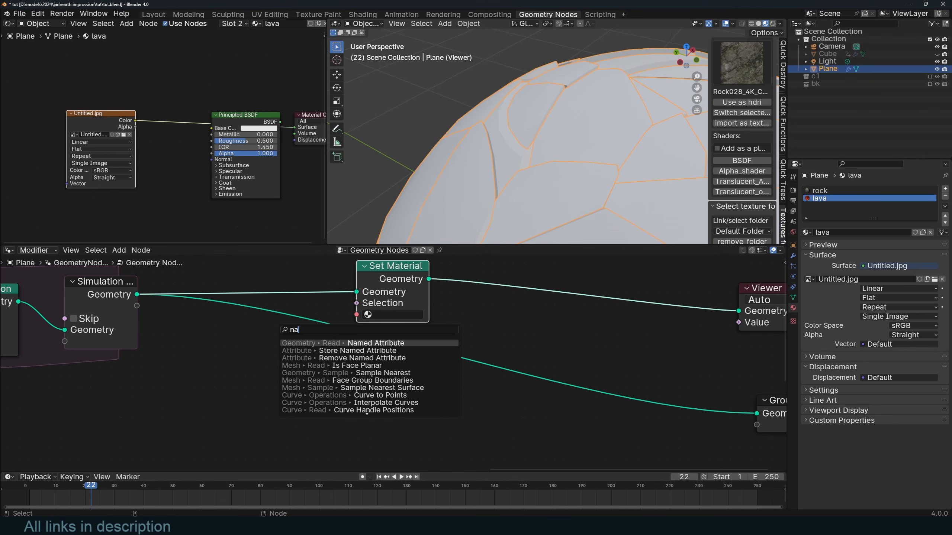
{"action": "key", "text": "Return"}
{"action": "left_click", "coordinate": [261, 406]}
{"action": "left_click", "coordinate": [270, 403]}
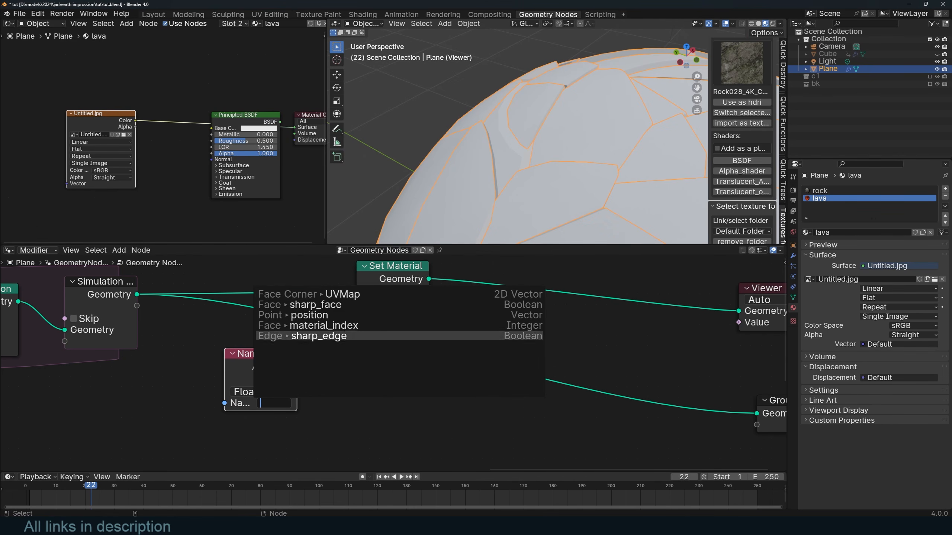
{"action": "left_click", "coordinate": [32, 490]}
{"action": "left_click_drag", "start_coordinate": [33, 491], "coordinate": [29, 492]}
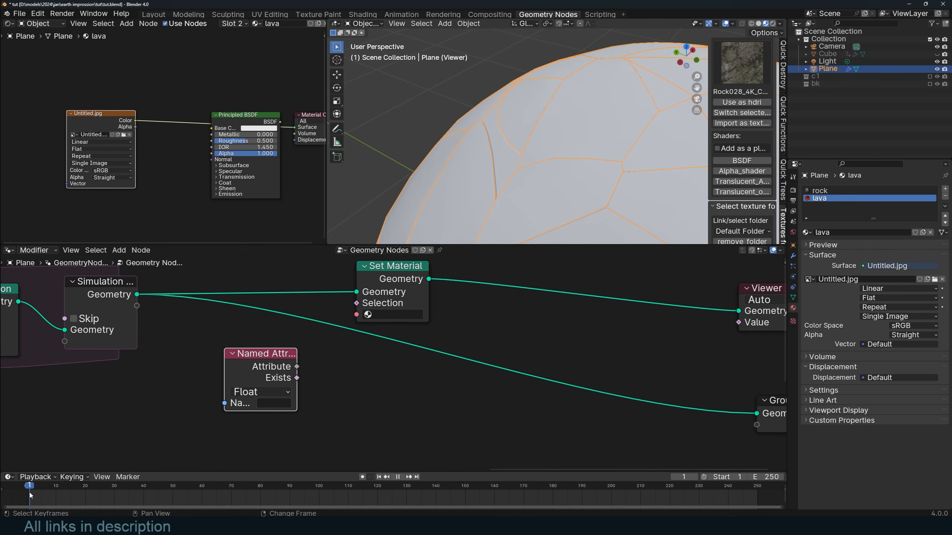
{"action": "left_click", "coordinate": [281, 403]}
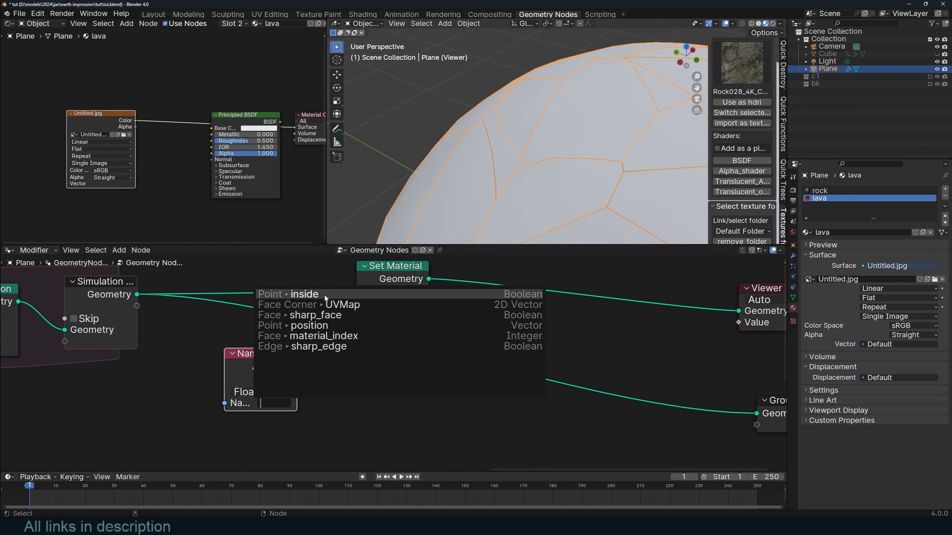
{"action": "left_click", "coordinate": [265, 292]}
{"action": "left_click_drag", "start_coordinate": [289, 369], "coordinate": [356, 303]}
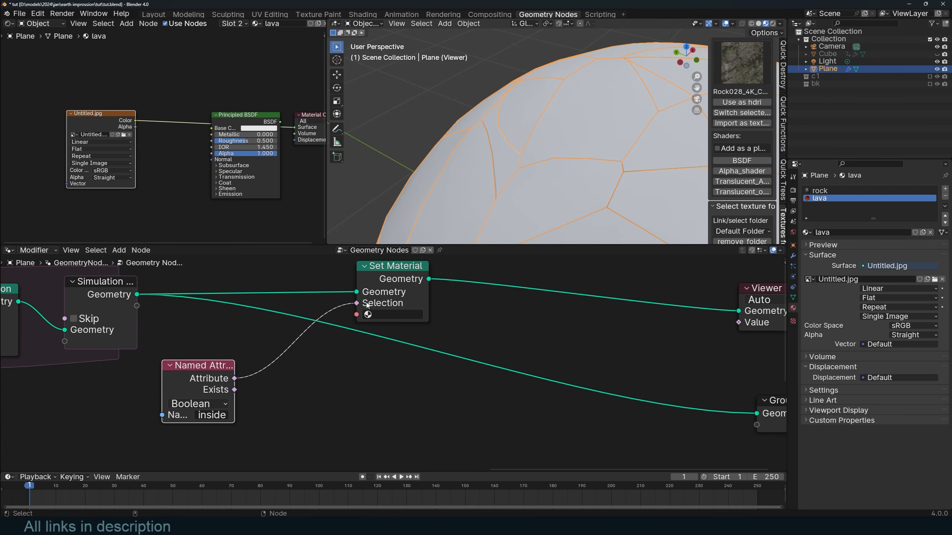
- Assign the lava material in the Set Material node and play the animation to check the inner faces
{"action": "left_click", "coordinate": [374, 314]}
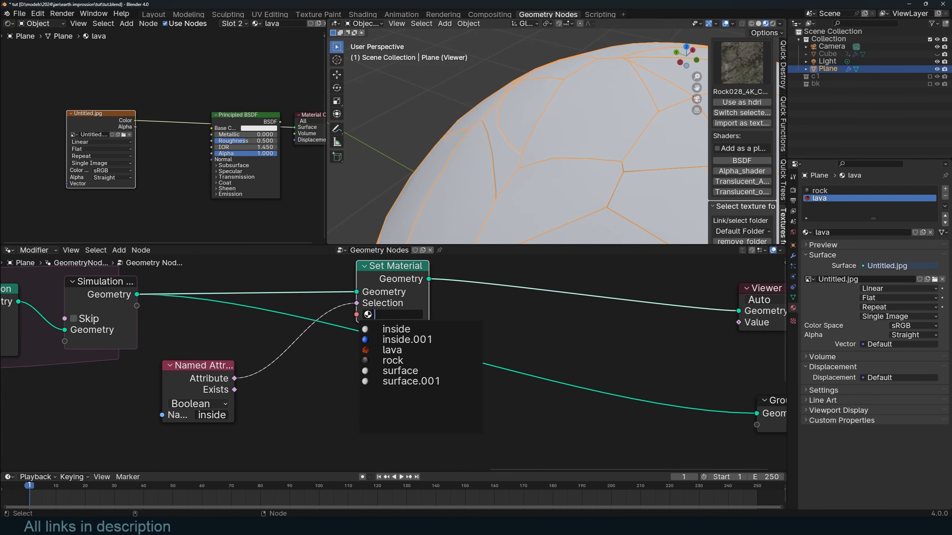
{"action": "left_click", "coordinate": [382, 351]}
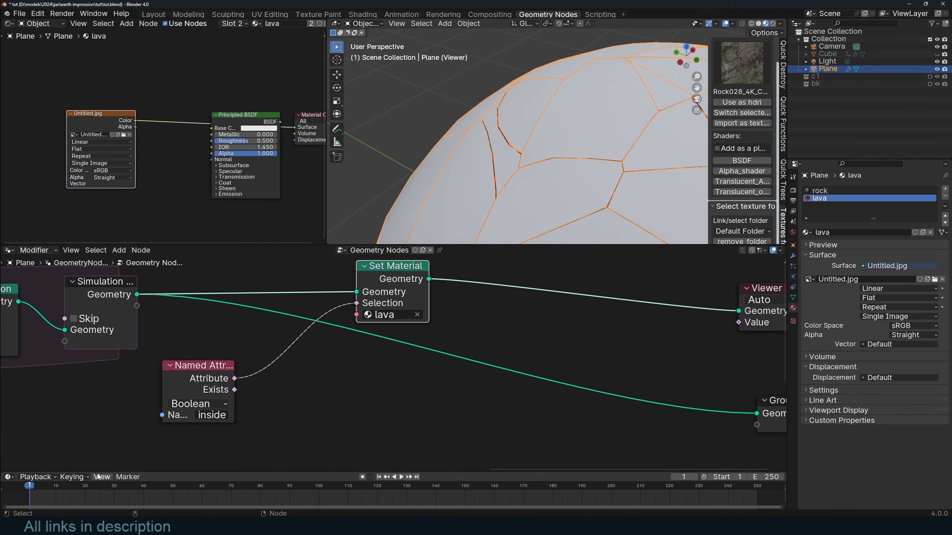
{"action": "left_click", "coordinate": [401, 477]}
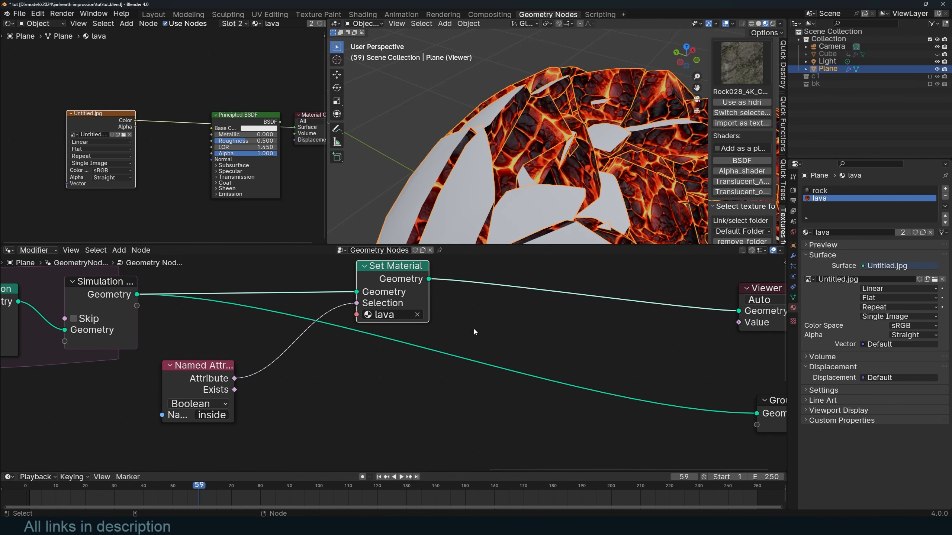
- Duplicate the lava Set Material node into the link before the Viewer and set the copy's material to rock
{"action": "middle_click_drag", "start_coordinate": [434, 322], "coordinate": [383, 340]}
{"action": "key", "text": "shift+d"}
{"action": "left_click", "coordinate": [466, 304]}
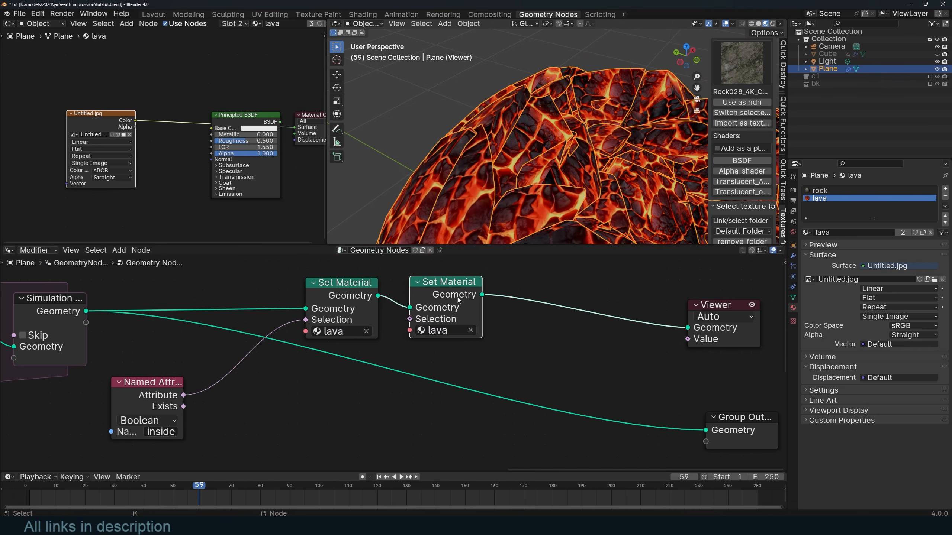
{"action": "left_click", "coordinate": [446, 330]}
{"action": "left_click", "coordinate": [431, 376]}
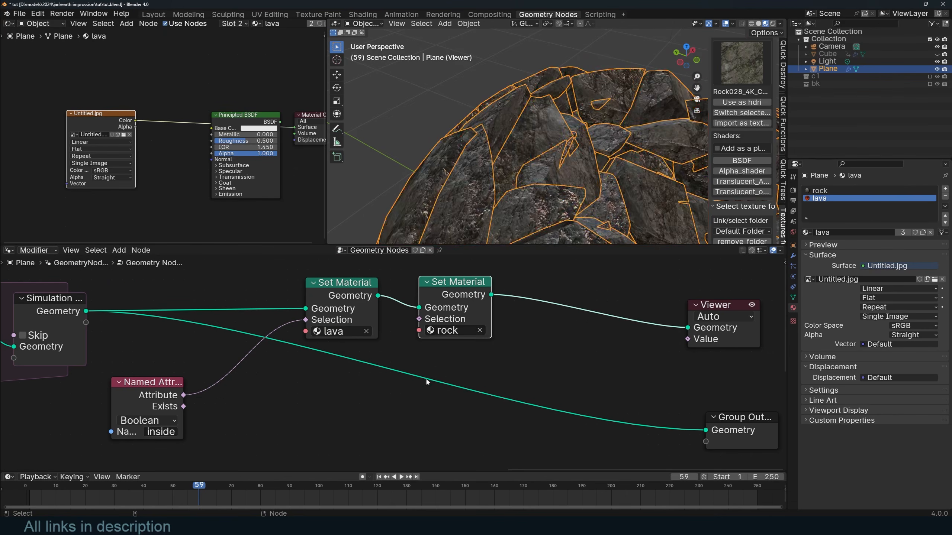
- Feed the inside attribute into the rock node's Selection through a Boolean Math node set to Not
{"action": "left_click_drag", "start_coordinate": [184, 396], "coordinate": [498, 317]}
{"action": "key", "text": "shift+a"}
{"action": "left_click", "coordinate": [340, 355]}
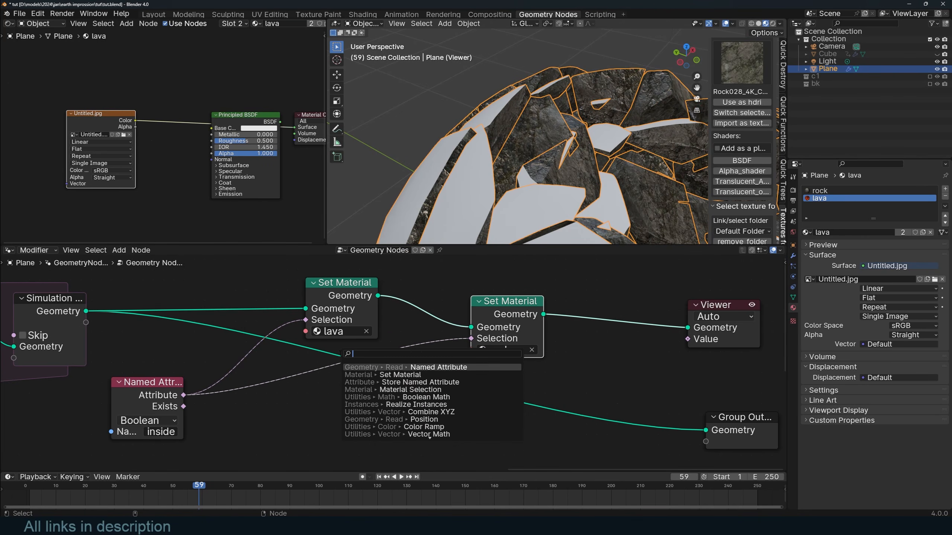
{"action": "type", "text": "and"}
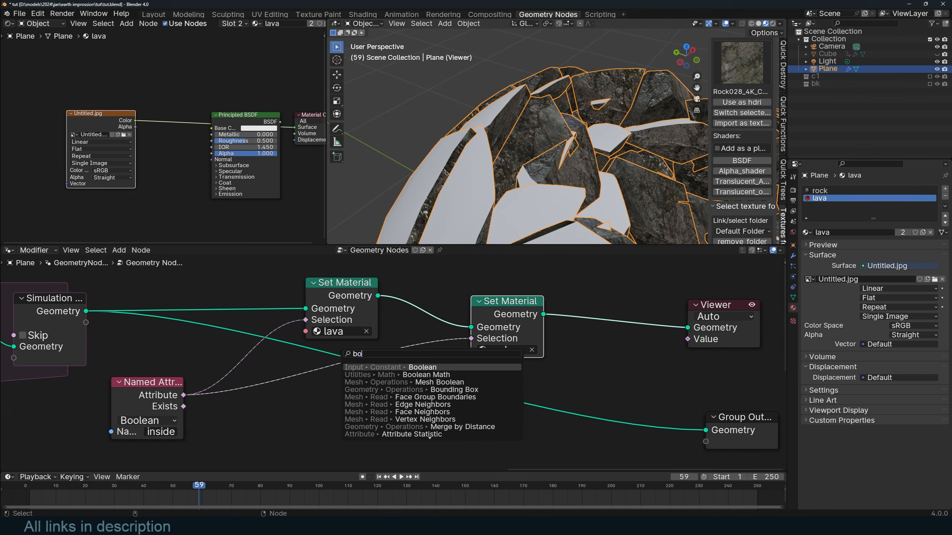
{"action": "key", "text": "Return"}
{"action": "left_click", "coordinate": [279, 369]}
{"action": "left_click", "coordinate": [315, 399]}
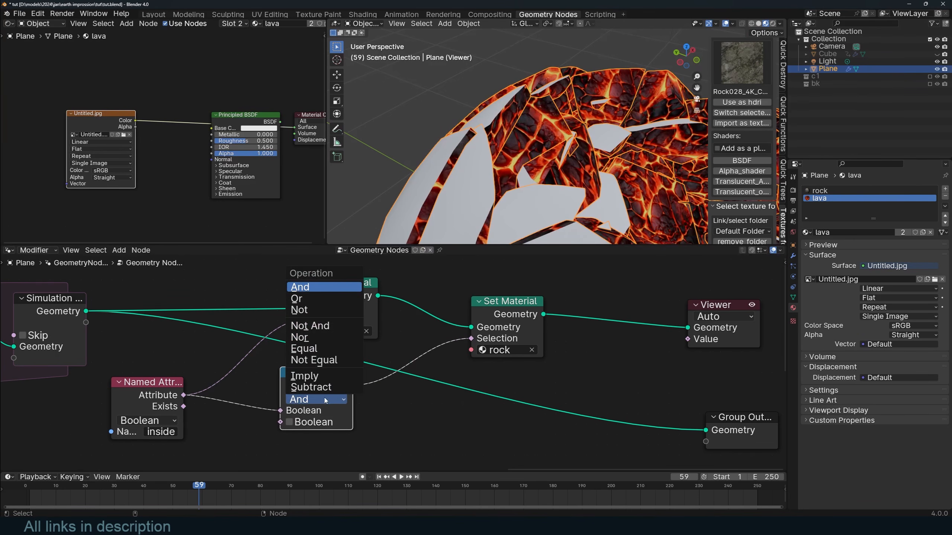
{"action": "left_click", "coordinate": [329, 314]}
- Deselect the sphere, rewind the timeline to frame 0 and save the file
{"action": "scroll", "coordinate": [586, 203], "scroll_direction": "down", "scroll_amount": 2}
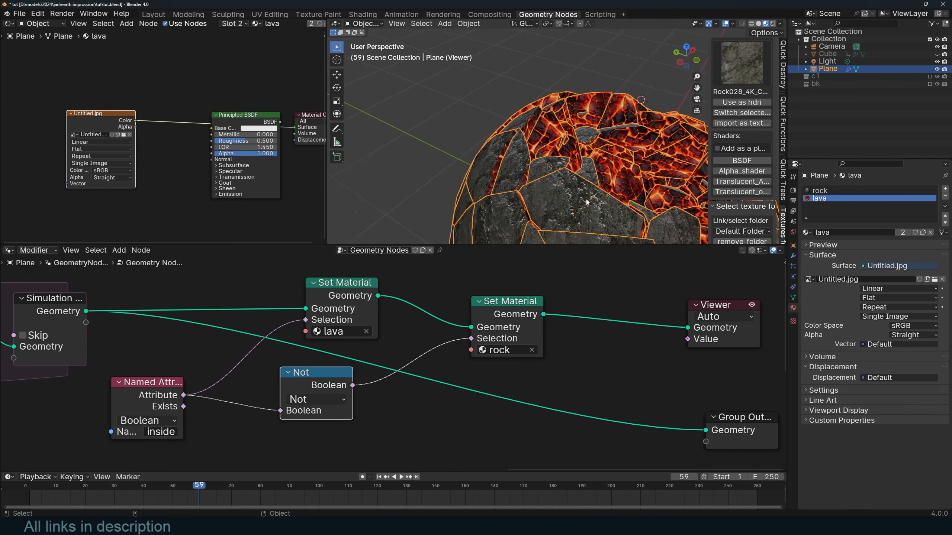
{"action": "key", "text": "alt+a"}
{"action": "scroll", "coordinate": [524, 220], "scroll_direction": "down", "scroll_amount": 3}
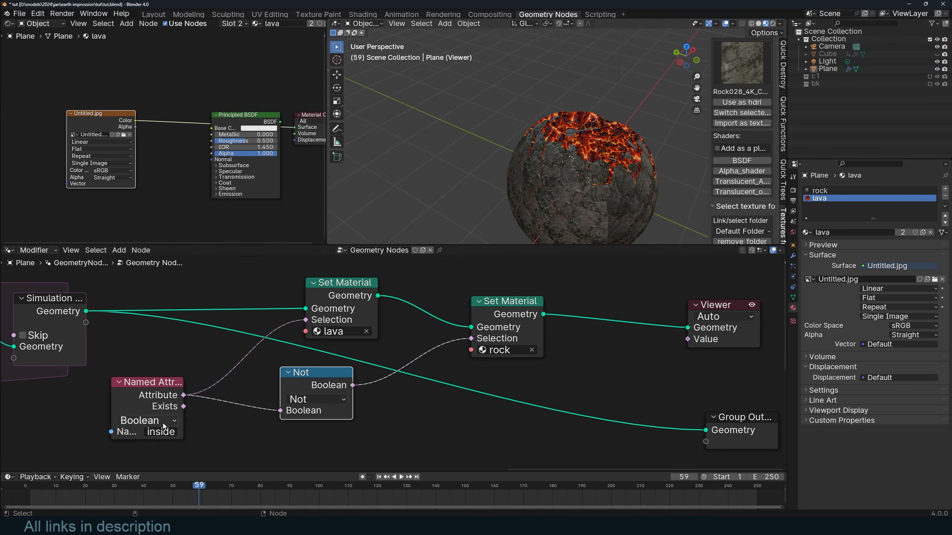
{"action": "left_click_drag", "start_coordinate": [67, 487], "coordinate": [26, 486]}
{"action": "left_click", "coordinate": [479, 421]}
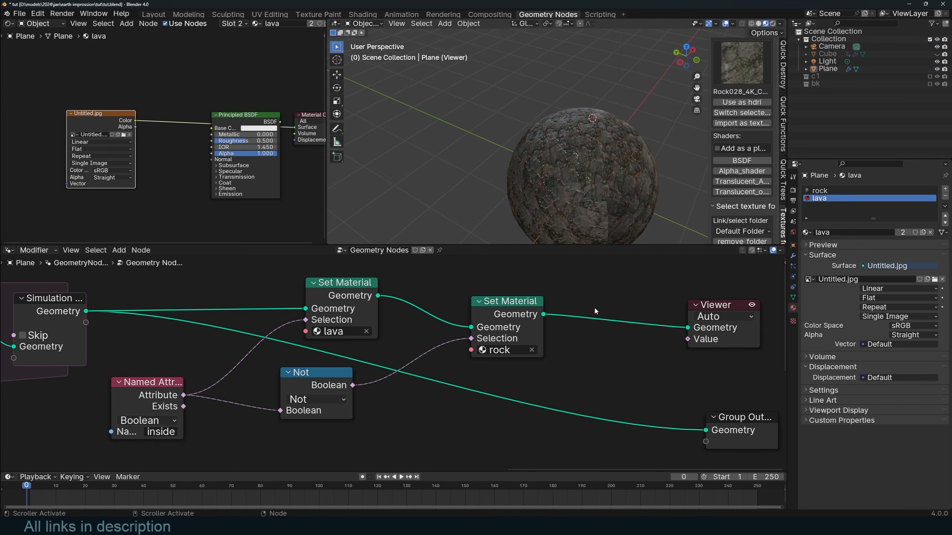
{"action": "key", "text": "ctrl+s"}
- Play the implosion with both materials, then return to frame 0
{"action": "key", "text": "space"}
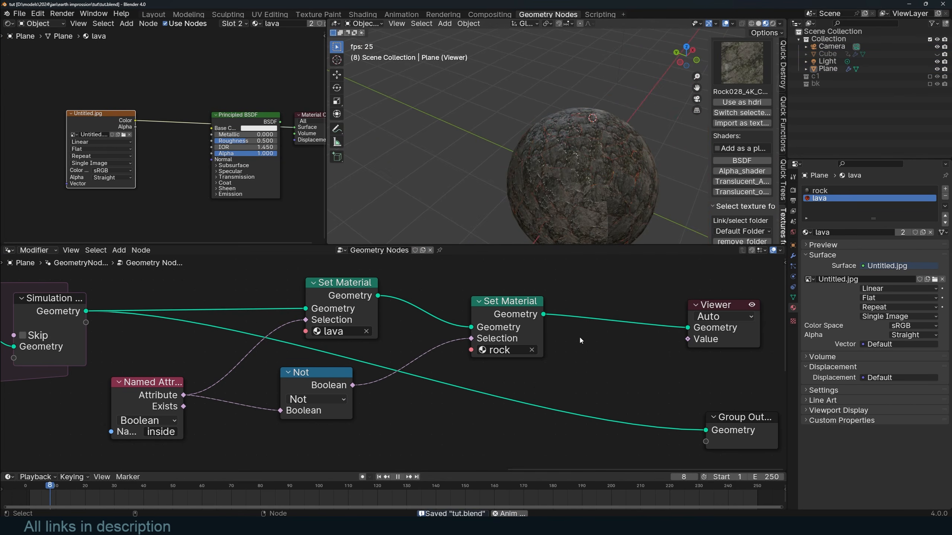
{"action": "middle_click_drag", "start_coordinate": [543, 193], "coordinate": [450, 185]}
{"action": "key", "text": "shift+Left"}
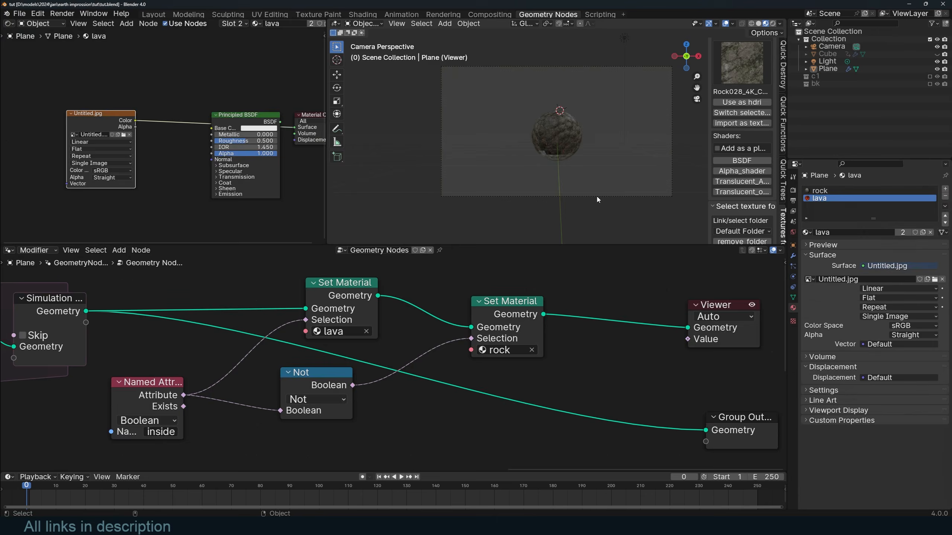
- Reselect the Plane sphere and connect the rock Set Material node's geometry to the Group Output
{"action": "left_click", "coordinate": [596, 198]}
{"action": "scroll", "coordinate": [596, 198], "scroll_direction": "up", "scroll_amount": 4}
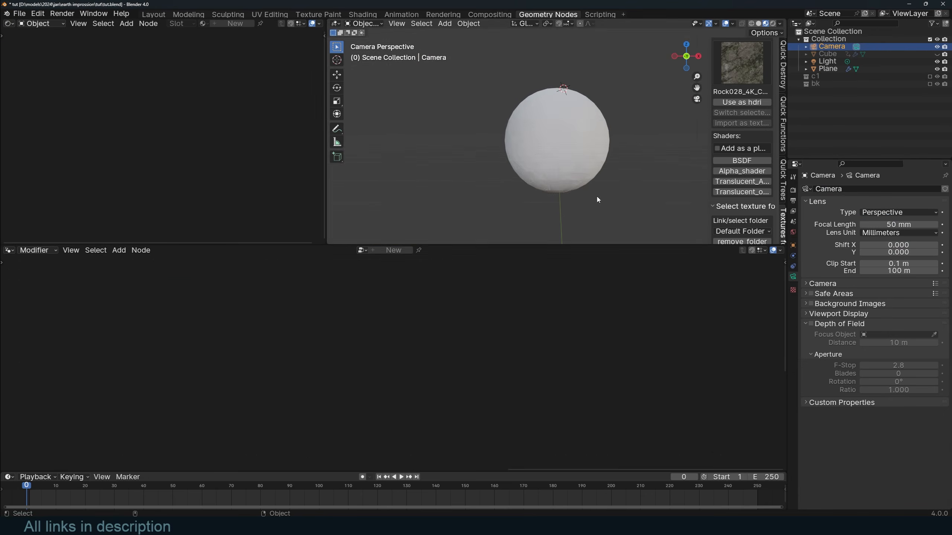
{"action": "scroll", "coordinate": [596, 198], "scroll_direction": "down", "scroll_amount": 2}
{"action": "left_click", "coordinate": [569, 135]}
{"action": "scroll", "coordinate": [619, 327], "scroll_direction": "down", "scroll_amount": 4}
{"action": "left_click", "coordinate": [502, 327], "text": "alt+shift"}
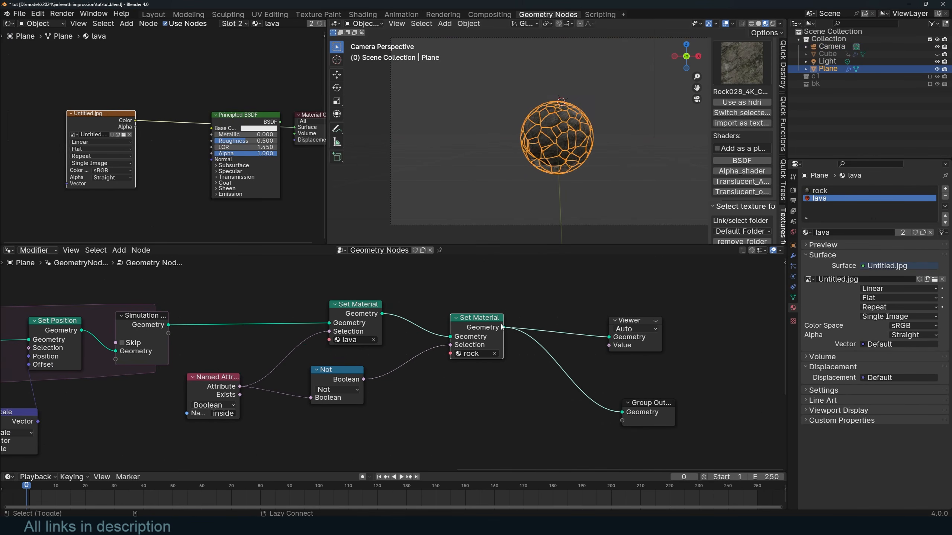
- Play the final output in camera view and stop at frame 36
{"action": "left_click", "coordinate": [602, 94]}
{"action": "scroll", "coordinate": [602, 95], "scroll_direction": "up", "scroll_amount": 2}
{"action": "scroll", "coordinate": [602, 132], "scroll_direction": "down", "scroll_amount": 1}
{"action": "left_click", "coordinate": [555, 143]}
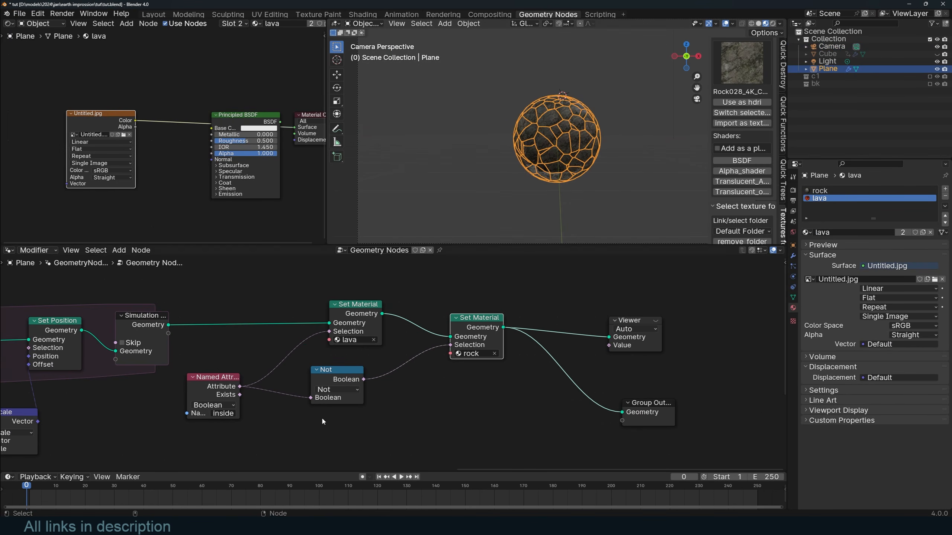
{"action": "key", "text": "space"}
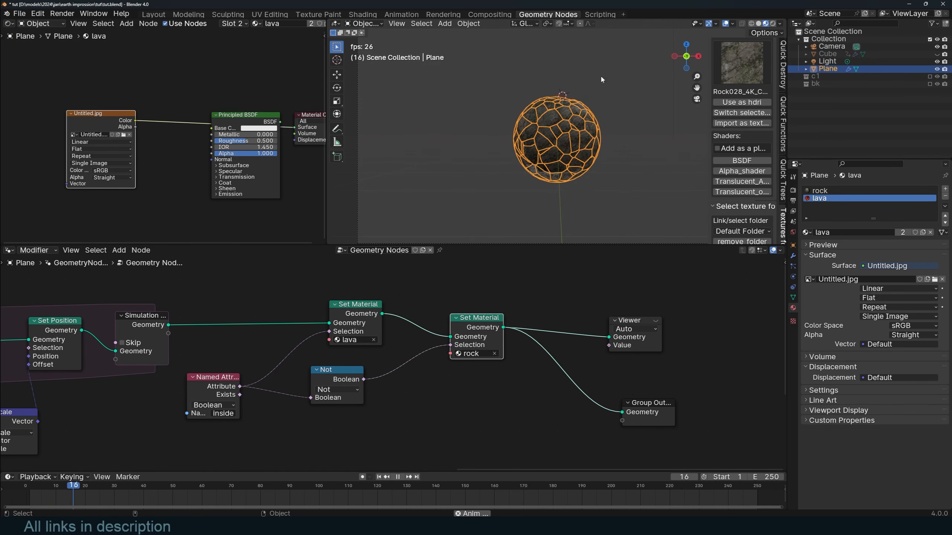
{"action": "key", "text": "r"}
{"action": "key", "text": "r"}
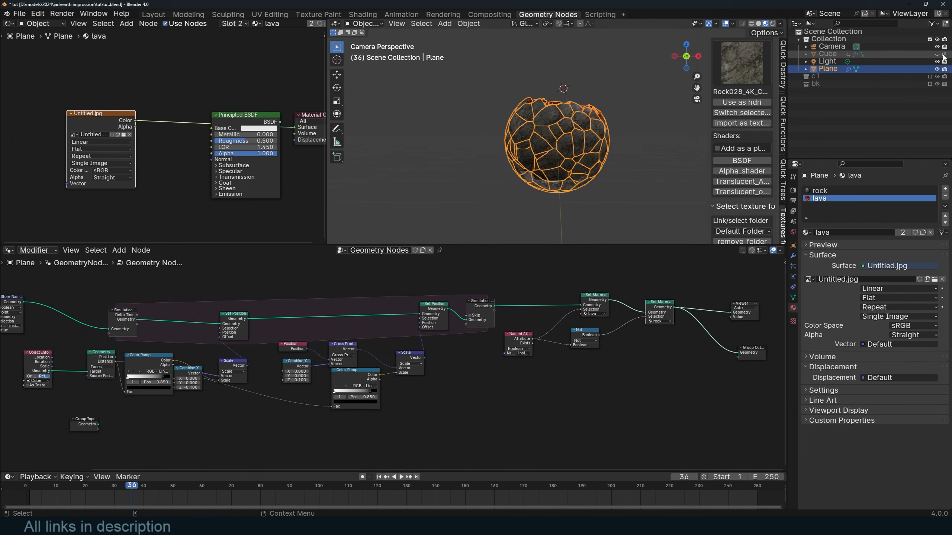
- Unhide the Cube ball and inspect its position in the lava opening
{"action": "left_click", "coordinate": [943, 55]}
{"action": "scroll", "coordinate": [573, 165], "scroll_direction": "down", "scroll_amount": 4}
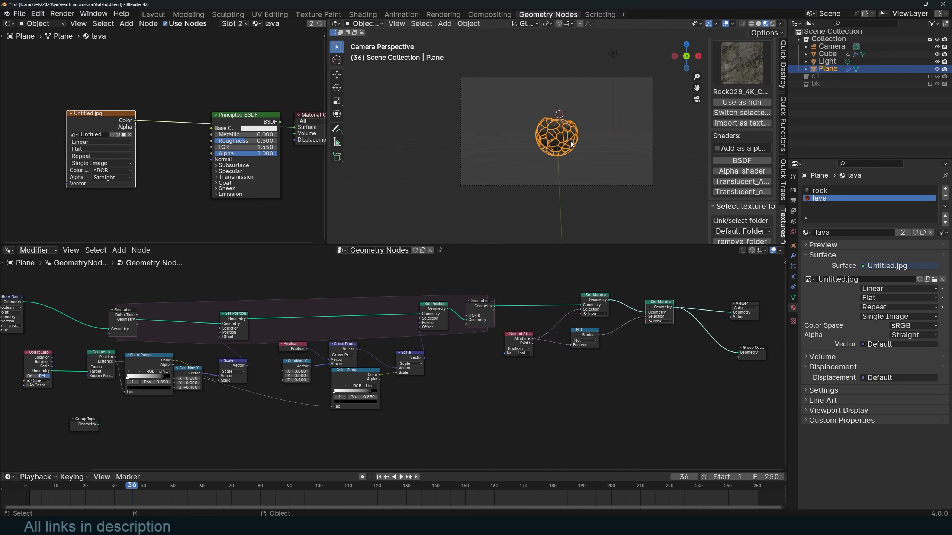
{"action": "middle_click_drag", "start_coordinate": [573, 165], "coordinate": [520, 188]}
{"action": "scroll", "coordinate": [520, 188], "scroll_direction": "up", "scroll_amount": 3}
{"action": "scroll", "coordinate": [520, 191], "scroll_direction": "up", "scroll_amount": 4}
{"action": "key", "text": "alt+a"}
{"action": "left_click", "coordinate": [539, 122]}
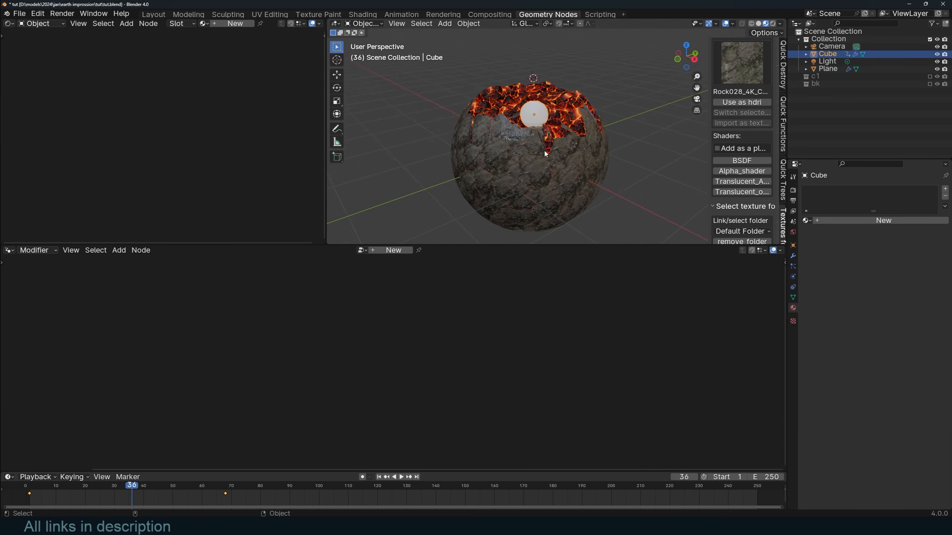
{"action": "middle_click_drag", "start_coordinate": [545, 151], "coordinate": [573, 140]}
{"action": "scroll", "coordinate": [573, 141], "scroll_direction": "down", "scroll_amount": 2}
- Add a cube-shaped Empty, reset its location to the origin and scale it until it encloses the sphere
{"action": "left_click", "coordinate": [573, 141]}
{"action": "key", "text": "shift+a"}
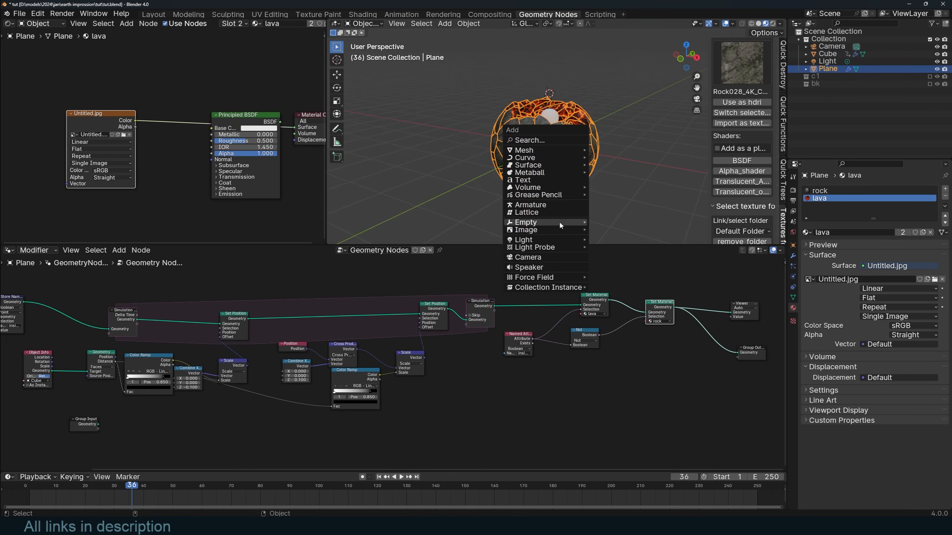
{"action": "mouse_move", "coordinate": [562, 222]}
{"action": "left_click", "coordinate": [606, 255]}
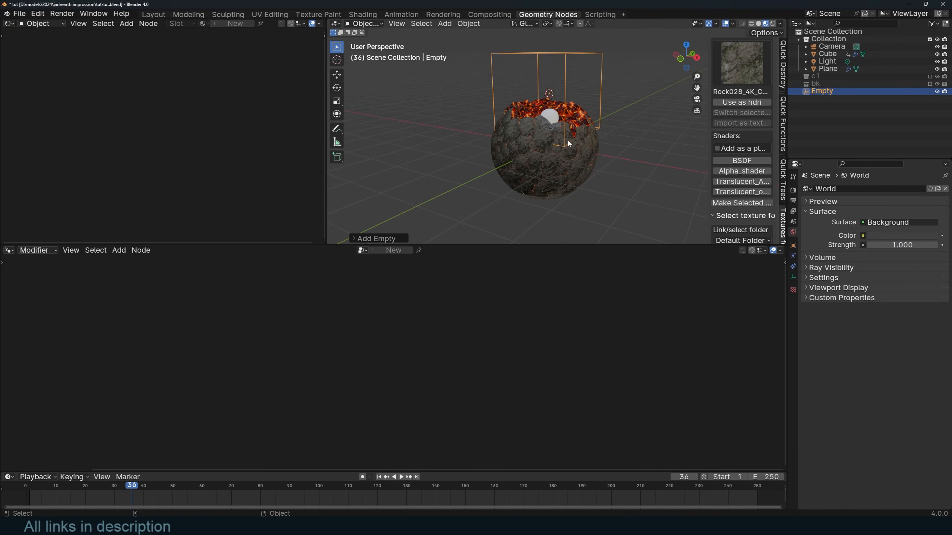
{"action": "key", "text": "alt+g"}
{"action": "scroll", "coordinate": [566, 143], "scroll_direction": "up", "scroll_amount": 2}
{"action": "key", "text": "s"}
{"action": "left_click", "coordinate": [596, 141]}
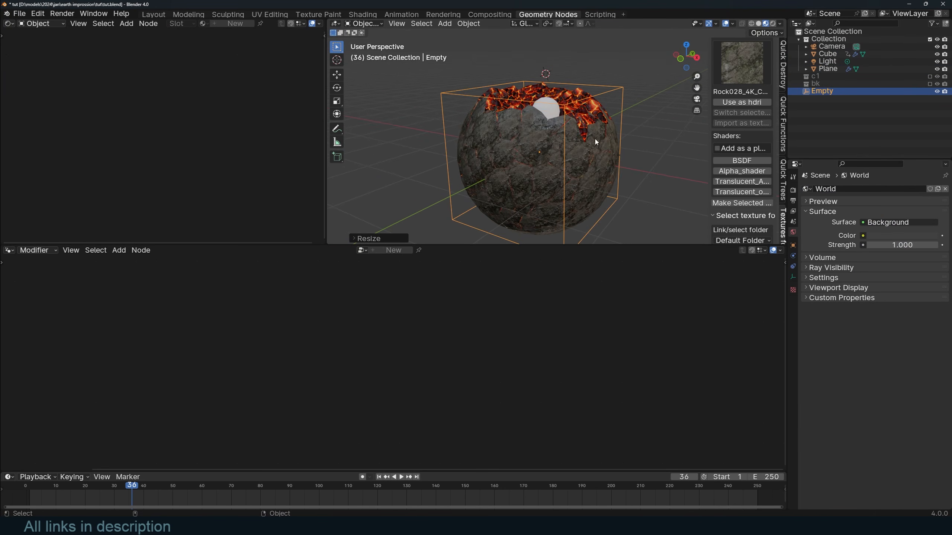
- Parent the Cube ball and the Plane sphere to the cube-shaped Empty
{"action": "left_click", "coordinate": [547, 107]}
{"action": "left_click", "coordinate": [540, 140], "text": "shift"}
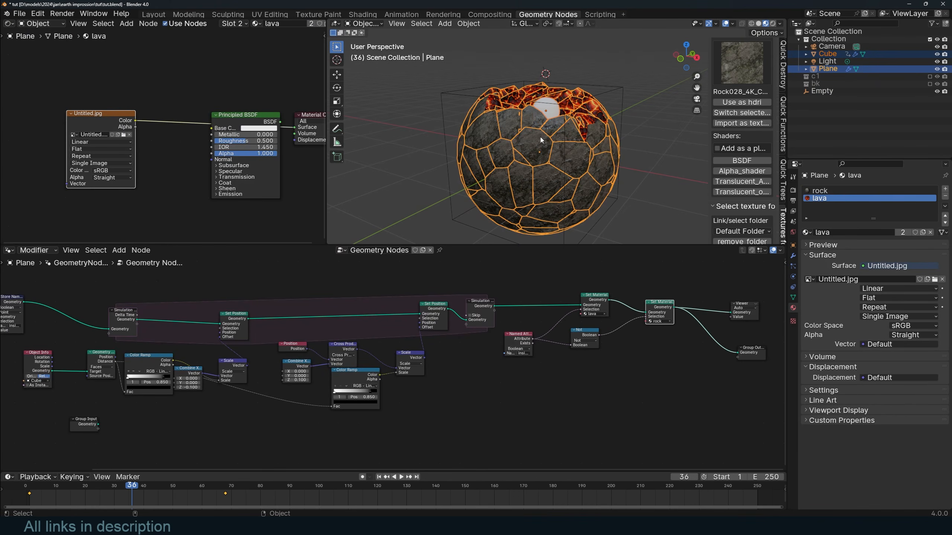
{"action": "left_click", "coordinate": [467, 100], "text": "shift"}
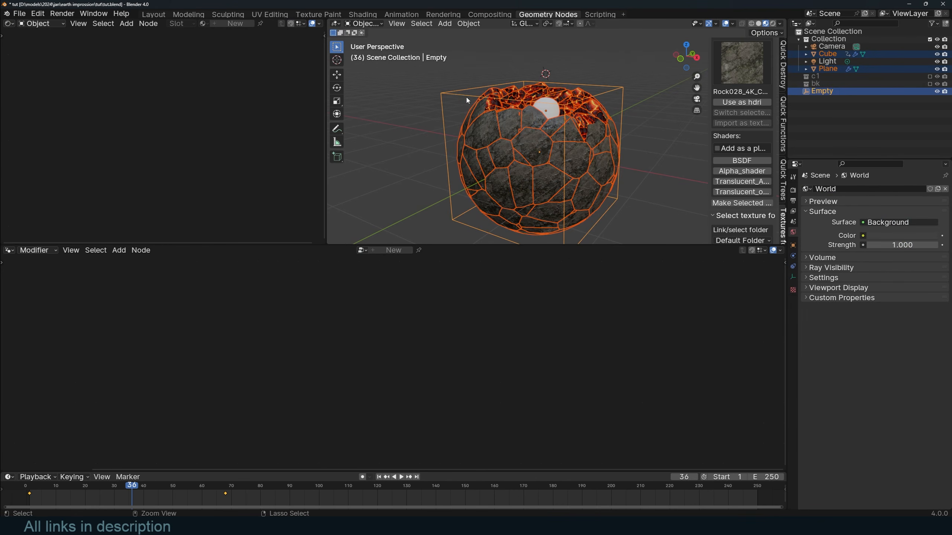
{"action": "key", "text": "ctrl+p"}
{"action": "left_click", "coordinate": [467, 100]}
- Rotate the Empty freely with Trackball to tilt the lava opening sideways toward the camera
{"action": "key", "text": "r"}
{"action": "key", "text": "r"}
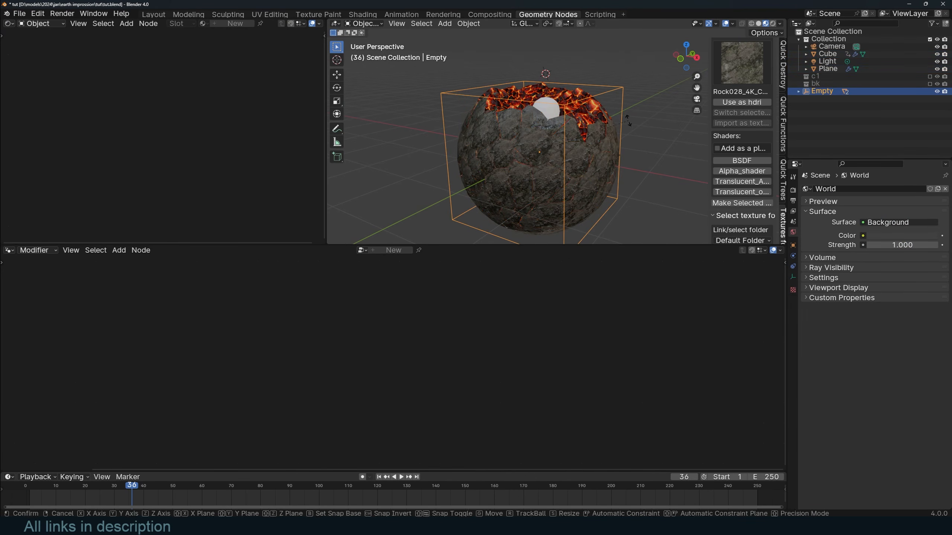
{"action": "left_click", "coordinate": [667, 148]}
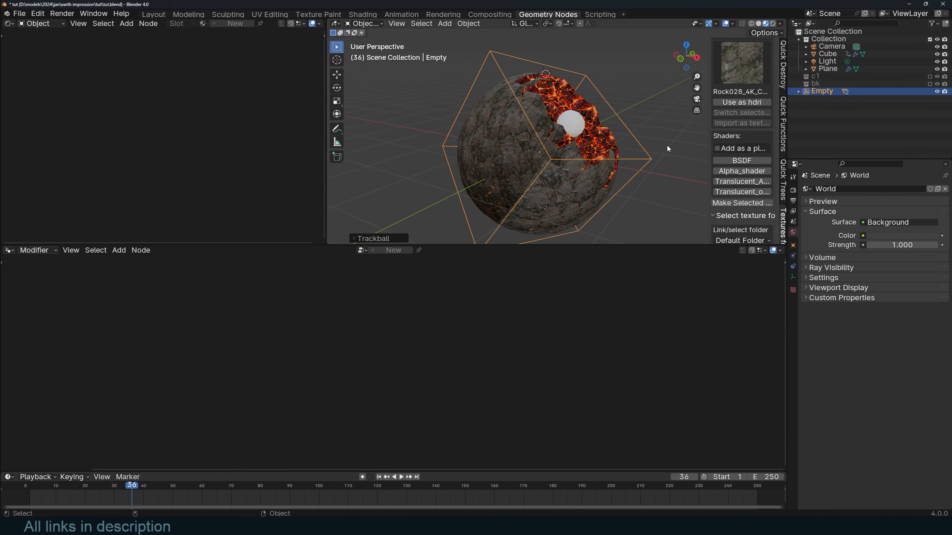
- Play the implosion in camera view twice to check the tilted sphere and ball, and stop at the start frame
{"action": "scroll", "coordinate": [664, 150], "scroll_direction": "up", "scroll_amount": 2}
{"action": "key", "text": "KP_0"}
{"action": "key", "text": "space"}
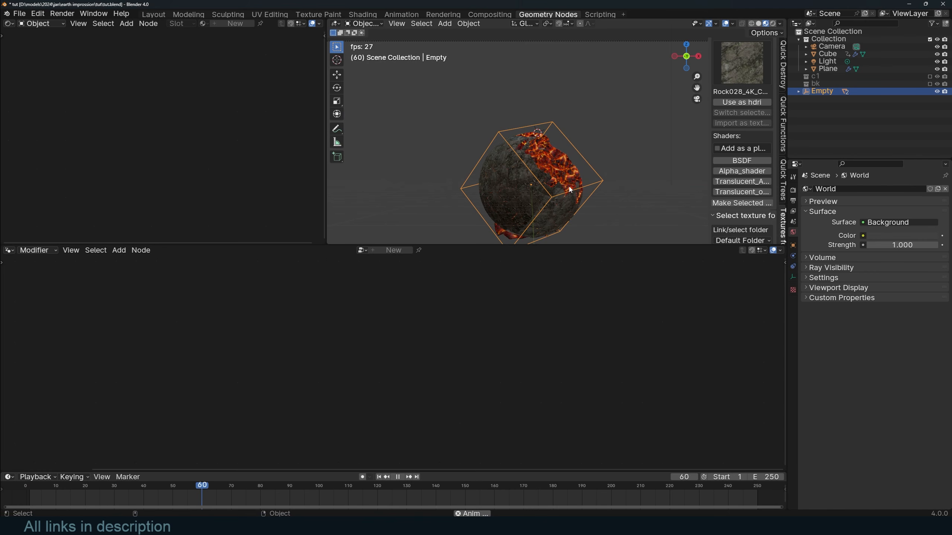
{"action": "key", "text": "Escape"}
{"action": "key", "text": "space"}
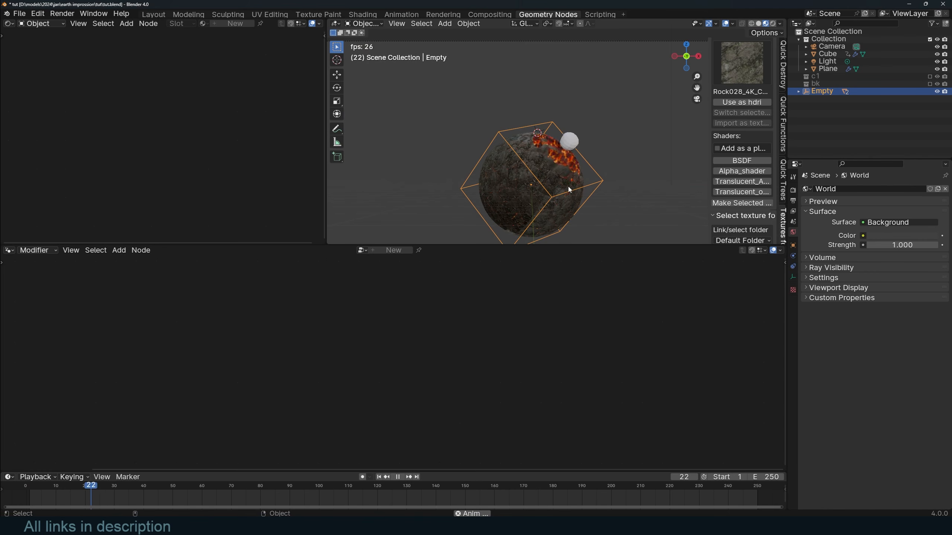
{"action": "key", "text": "Escape"}
- Add a UV sphere at the origin, scale it to just cover the rock sphere and shade it smooth
{"action": "left_click", "coordinate": [568, 189]}
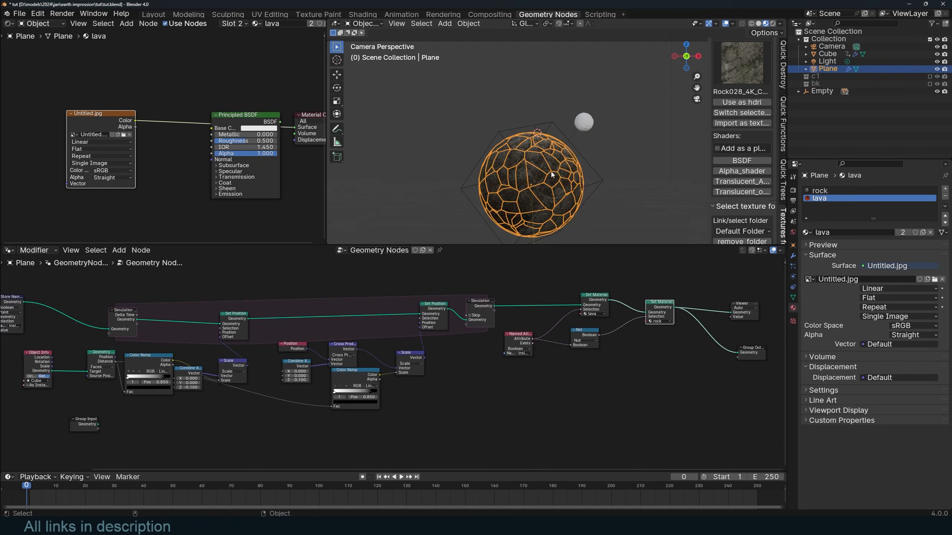
{"action": "scroll", "coordinate": [544, 179], "scroll_direction": "up", "scroll_amount": 3}
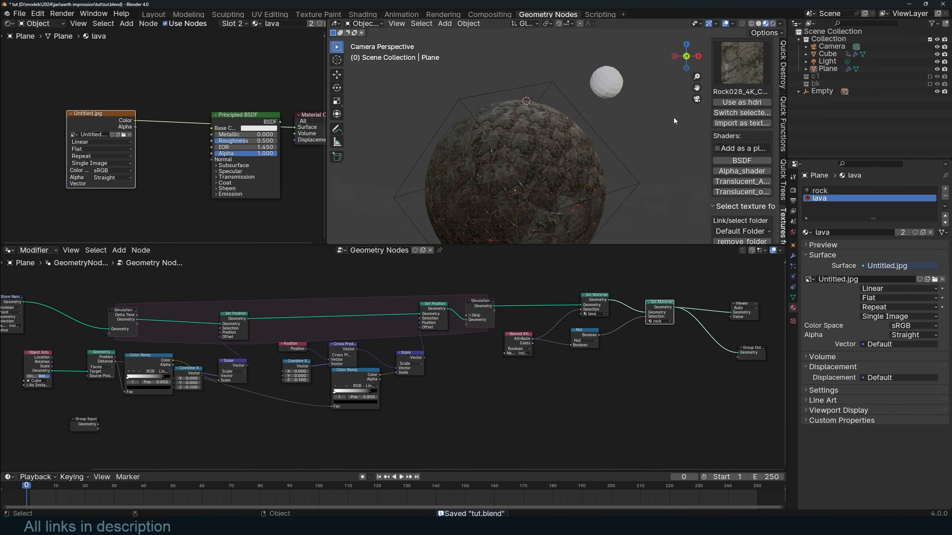
{"action": "key", "text": "shift+a"}
{"action": "left_click", "coordinate": [555, 70]}
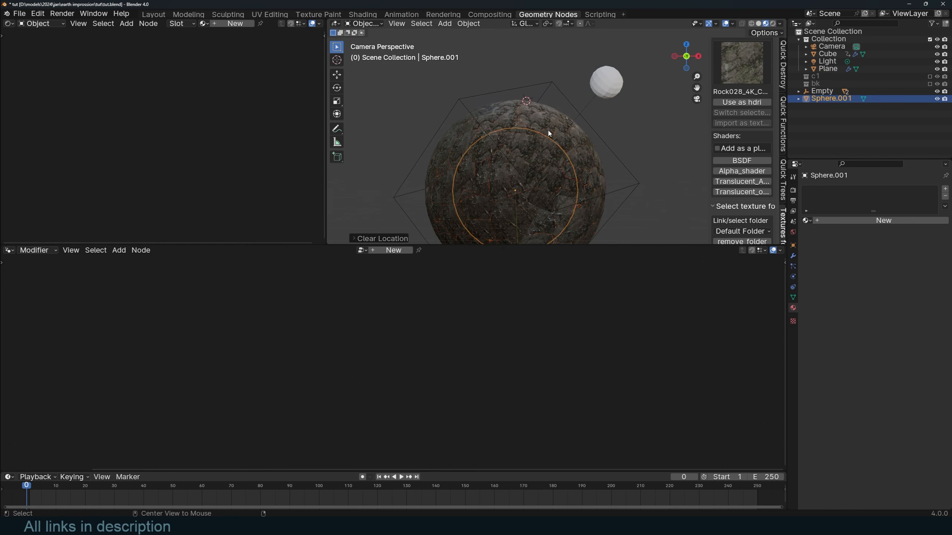
{"action": "key", "text": "s"}
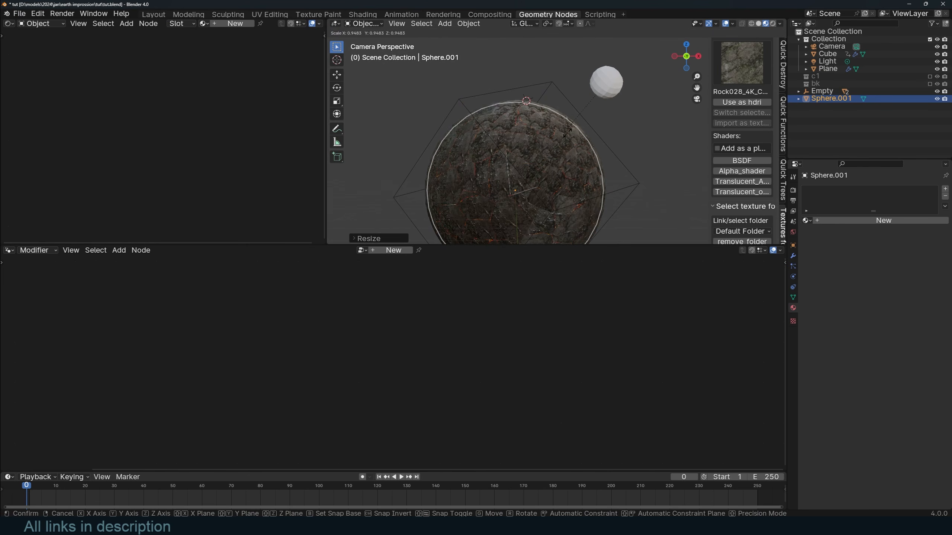
{"action": "left_click", "coordinate": [570, 131]}
{"action": "right_click", "coordinate": [563, 140]}
{"action": "left_click", "coordinate": [562, 142]}
{"action": "scroll", "coordinate": [562, 142], "scroll_direction": "down", "scroll_amount": 2}
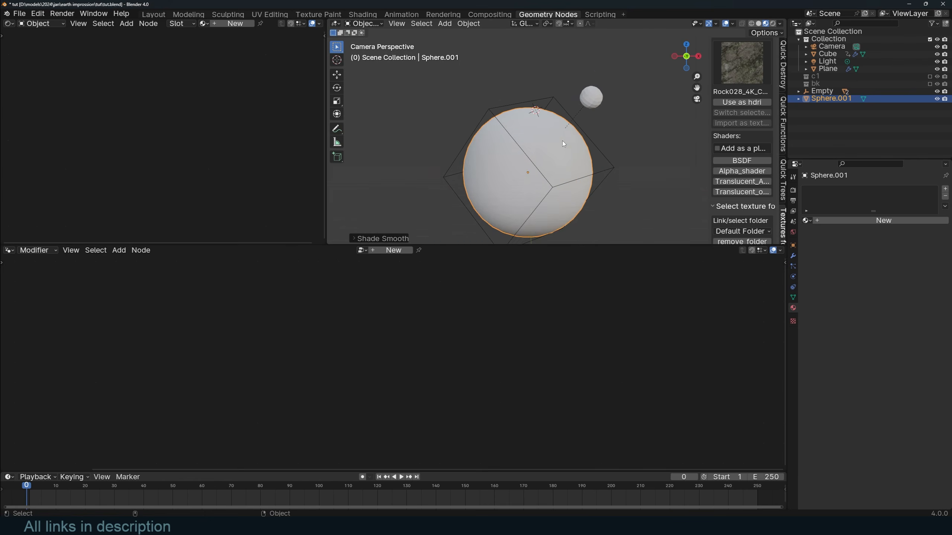
- Place the 3D cursor on the smooth sphere where the ball hits and add a sphere-shaped Empty there
{"action": "scroll", "coordinate": [607, 119], "scroll_direction": "up", "scroll_amount": 4}
{"action": "scroll", "coordinate": [606, 117], "scroll_direction": "up", "scroll_amount": 2}
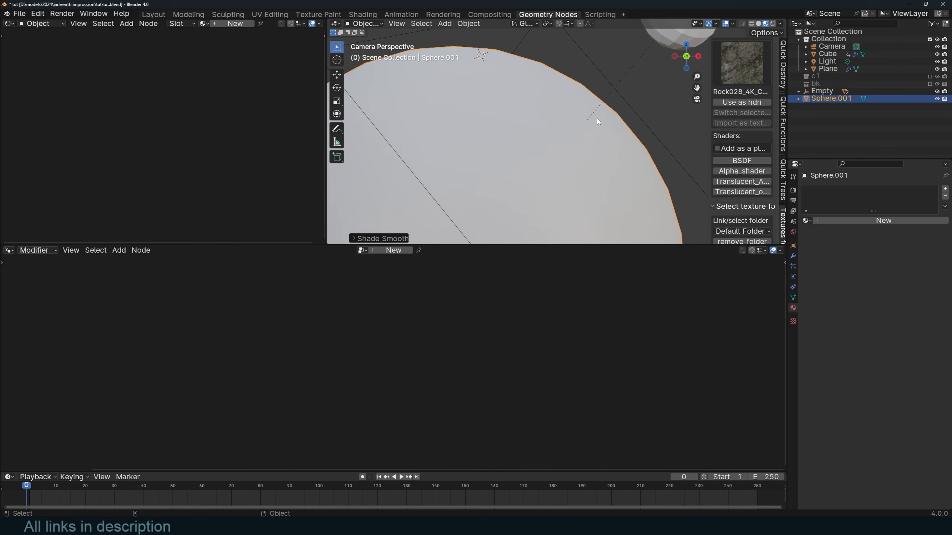
{"action": "scroll", "coordinate": [598, 120], "scroll_direction": "up", "scroll_amount": 1}
{"action": "right_click", "coordinate": [599, 120], "text": "shift"}
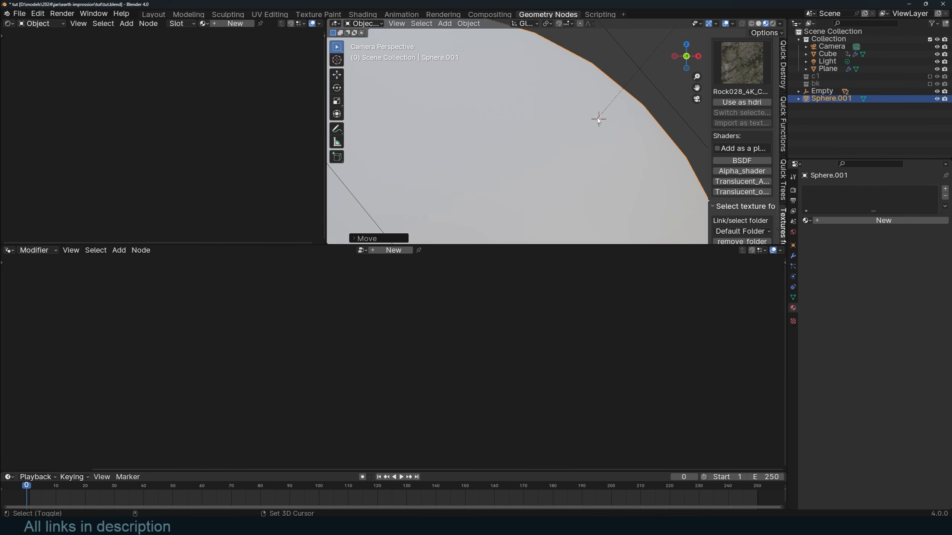
{"action": "key", "text": "shift+a"}
{"action": "mouse_move", "coordinate": [569, 195]}
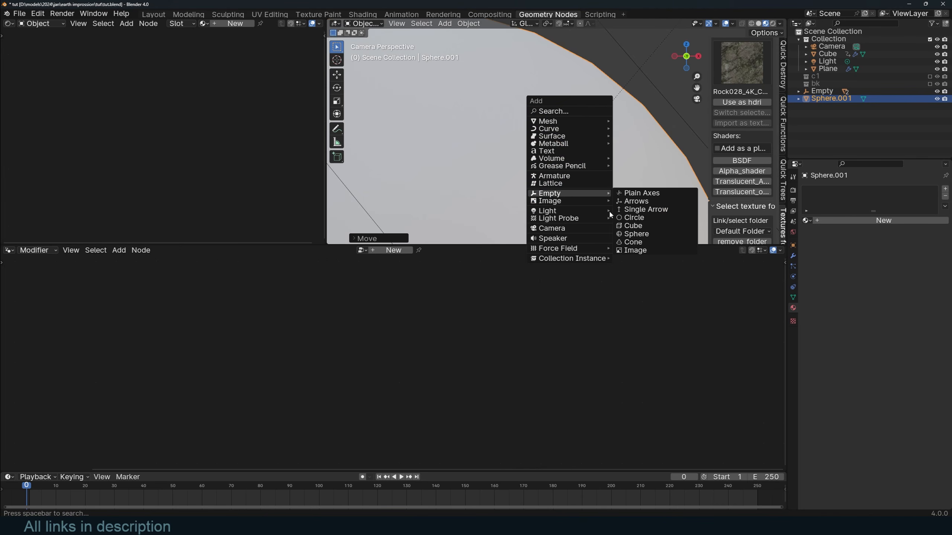
{"action": "left_click", "coordinate": [635, 234]}
- Reduce the display size of the sphere-shaped Empty so it only surrounds the impact point
{"action": "scroll", "coordinate": [674, 169], "scroll_direction": "down", "scroll_amount": 2}
{"action": "left_click", "coordinate": [792, 256]}
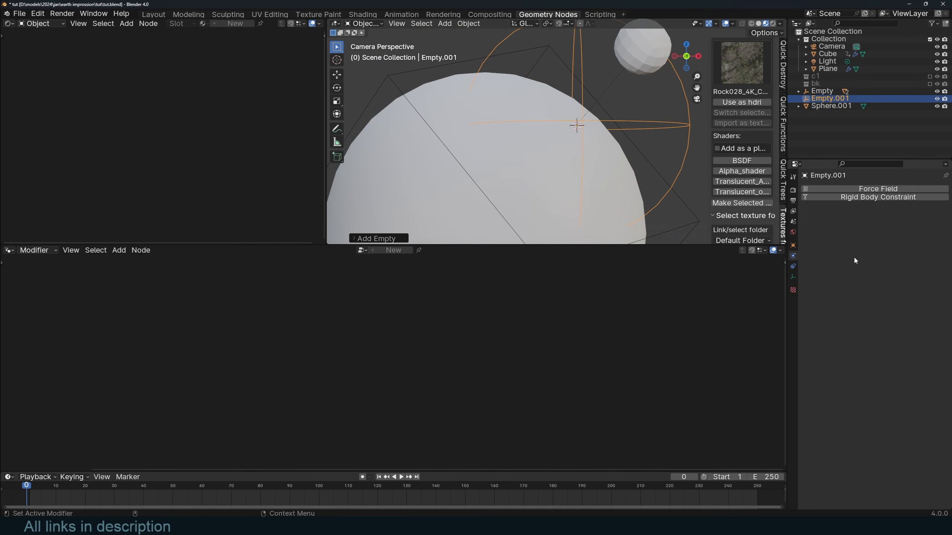
{"action": "left_click", "coordinate": [793, 277]}
{"action": "left_click_drag", "start_coordinate": [899, 209], "coordinate": [873, 209]}
{"action": "scroll", "coordinate": [589, 148], "scroll_direction": "down", "scroll_amount": 2}
- Select the smooth sphere, change the Geometry Node Editor to a Shader Editor and the old Shader Editor to a 3D Viewport
{"action": "left_click", "coordinate": [589, 147]}
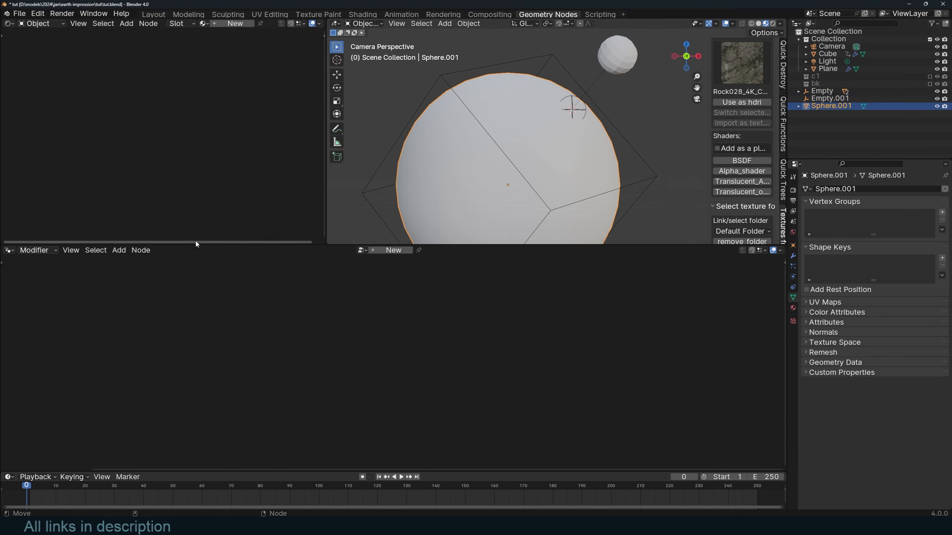
{"action": "left_click", "coordinate": [9, 251]}
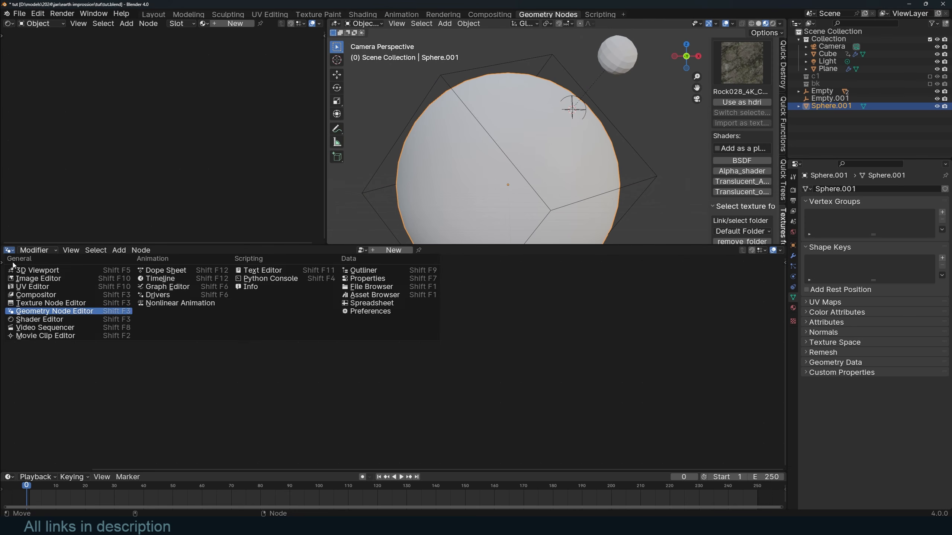
{"action": "left_click", "coordinate": [40, 321]}
{"action": "left_click", "coordinate": [7, 24]}
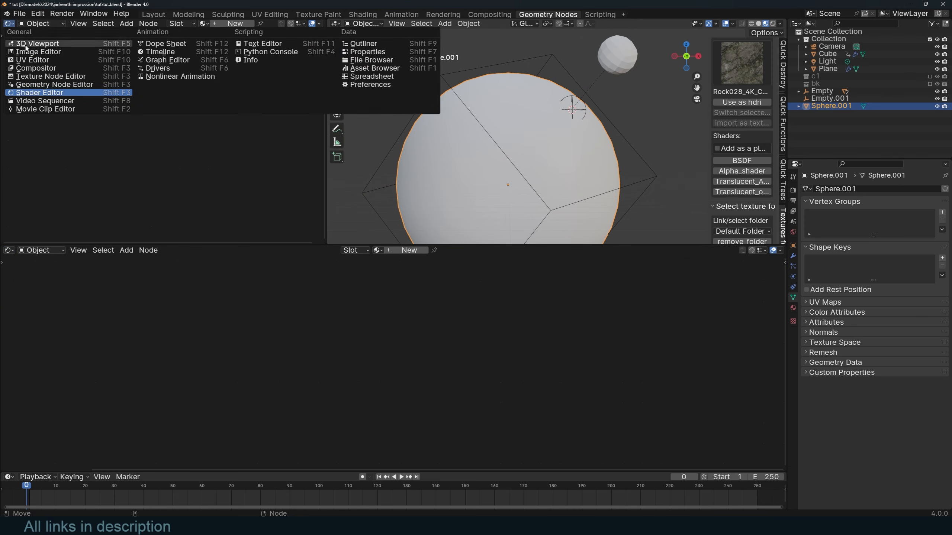
{"action": "left_click", "coordinate": [39, 46]}
- Show the camera view with rendered shading in the new viewport and set the World background strength to 0
{"action": "key", "text": "KP_0"}
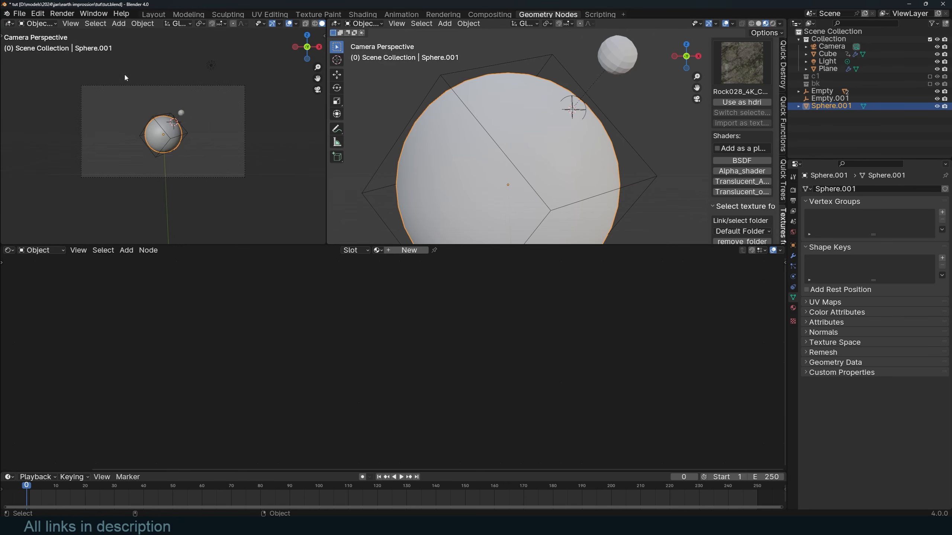
{"action": "key", "text": "Home"}
{"action": "scroll", "coordinate": [324, 26], "scroll_direction": "down", "scroll_amount": 2}
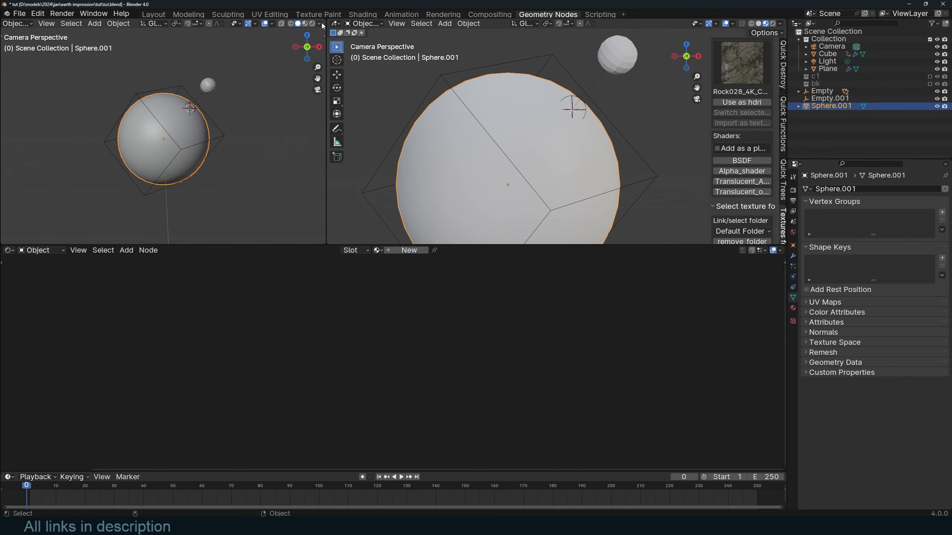
{"action": "left_click", "coordinate": [312, 24]}
{"action": "left_click", "coordinate": [793, 233]}
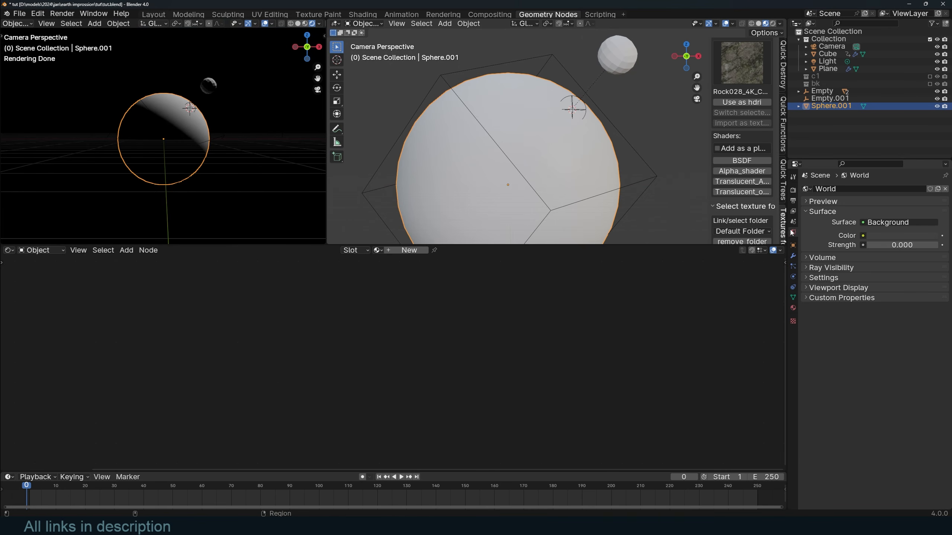
- Move the Light in top view, change it to an Area light and place a duplicate of it in front of the sphere
{"action": "scroll", "coordinate": [515, 113], "scroll_direction": "down", "scroll_amount": 3}
{"action": "middle_click_drag", "start_coordinate": [524, 112], "coordinate": [463, 138]}
{"action": "scroll", "coordinate": [465, 136], "scroll_direction": "down", "scroll_amount": 4}
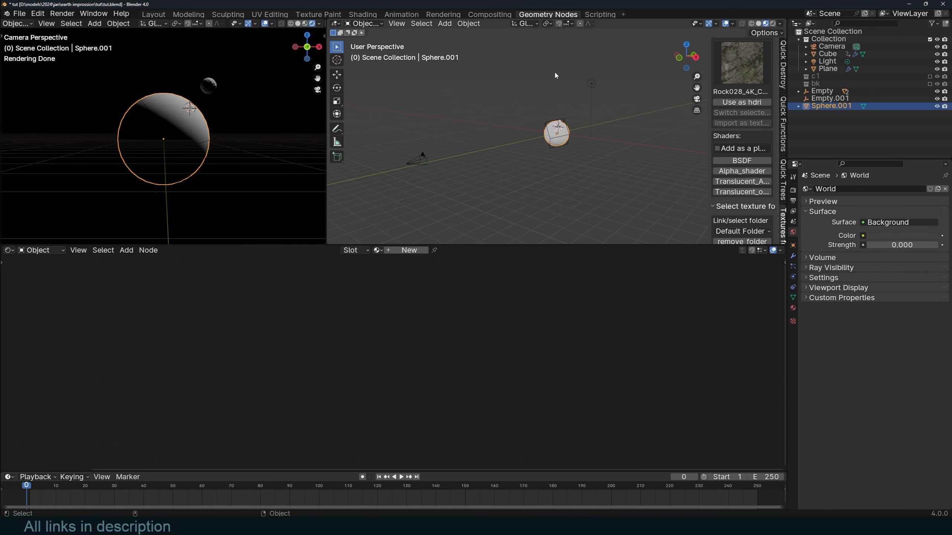
{"action": "left_click", "coordinate": [588, 88]}
{"action": "key", "text": "KP_7"}
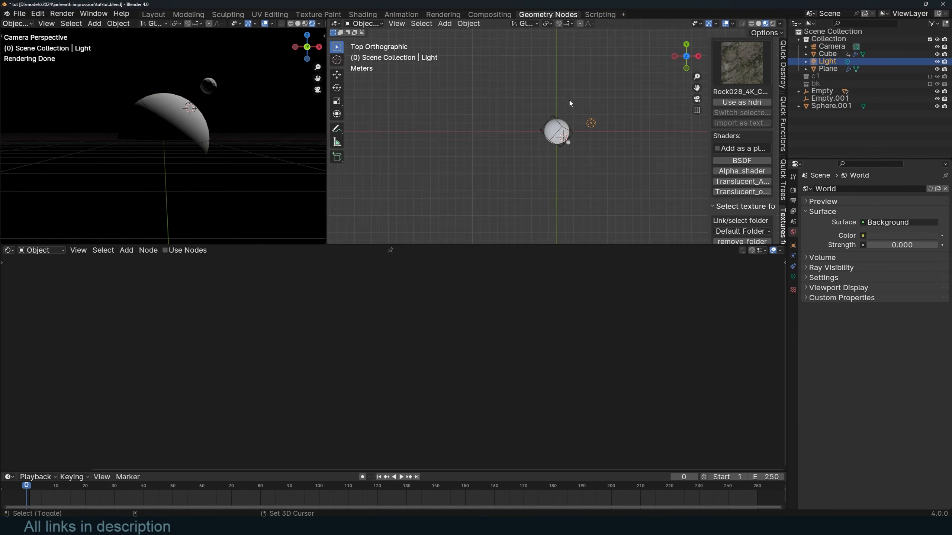
{"action": "key", "text": "g"}
{"action": "left_click", "coordinate": [554, 125]}
{"action": "left_click", "coordinate": [792, 276]}
{"action": "left_click", "coordinate": [928, 222]}
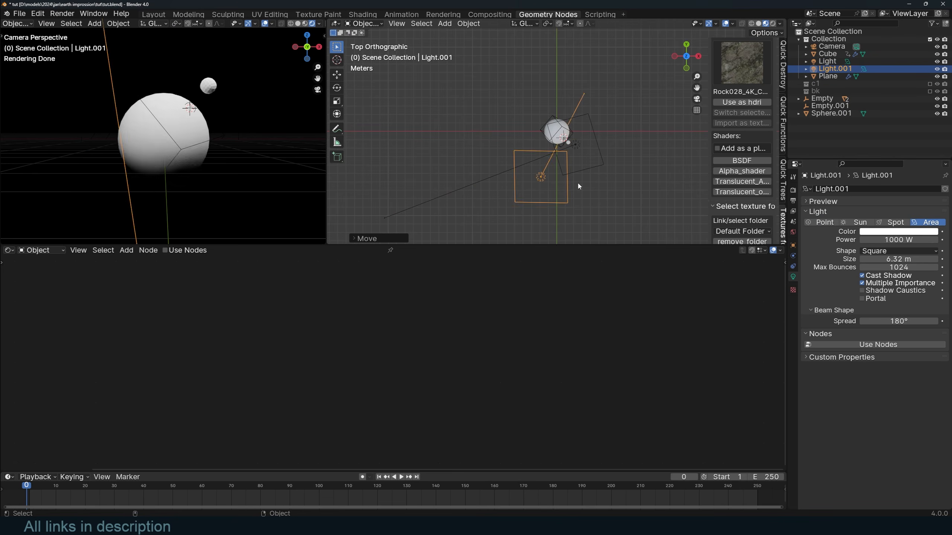
{"action": "key", "text": "g"}
{"action": "left_click", "coordinate": [581, 180]}
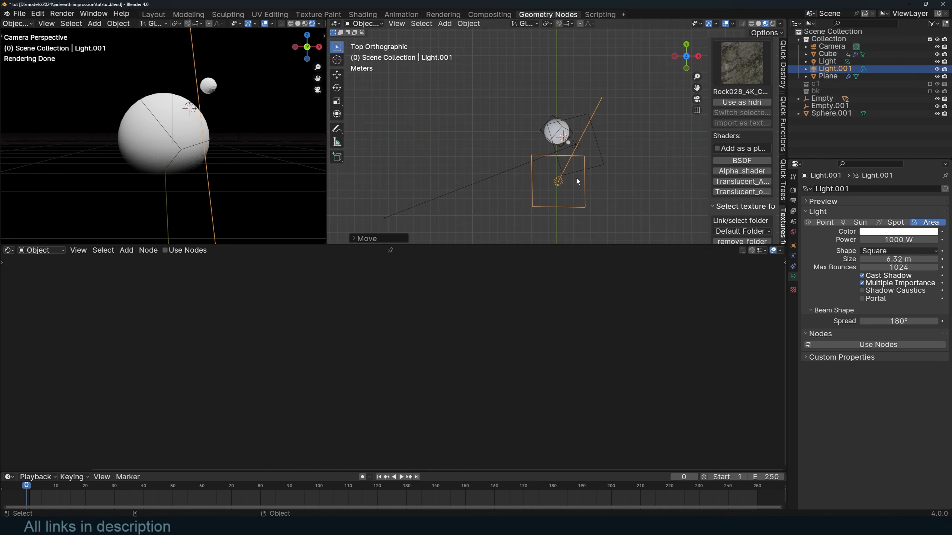
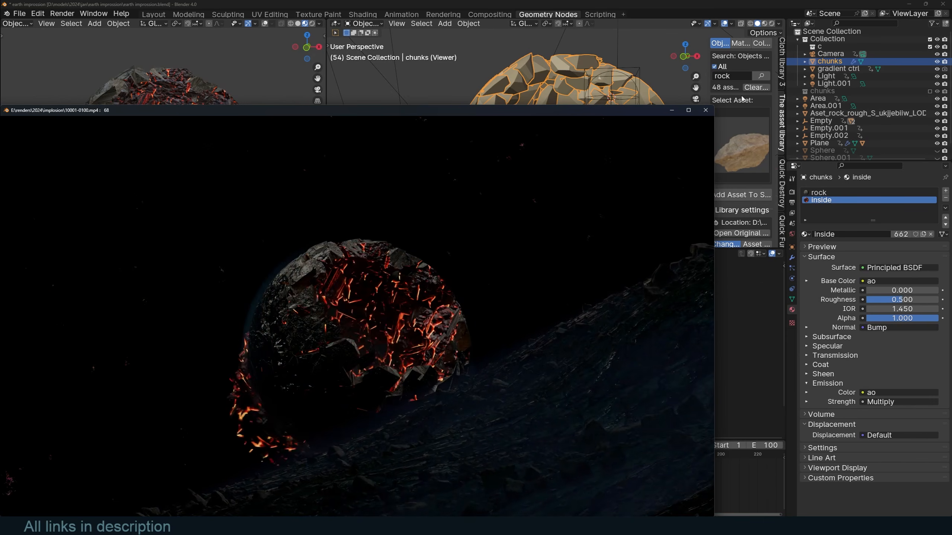
- Close the reference render video and create a new material for Sphere.001
{"action": "left_click", "coordinate": [705, 109]}
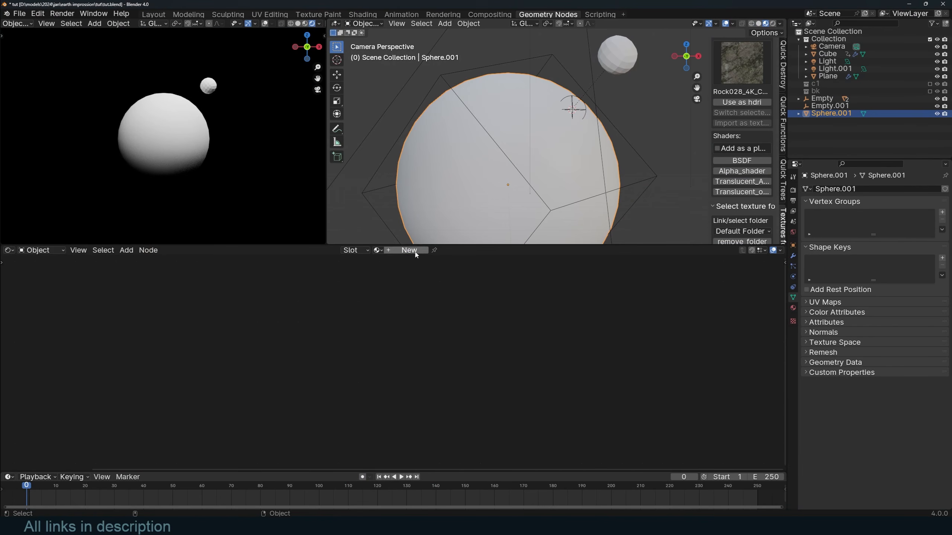
{"action": "left_click", "coordinate": [409, 250]}
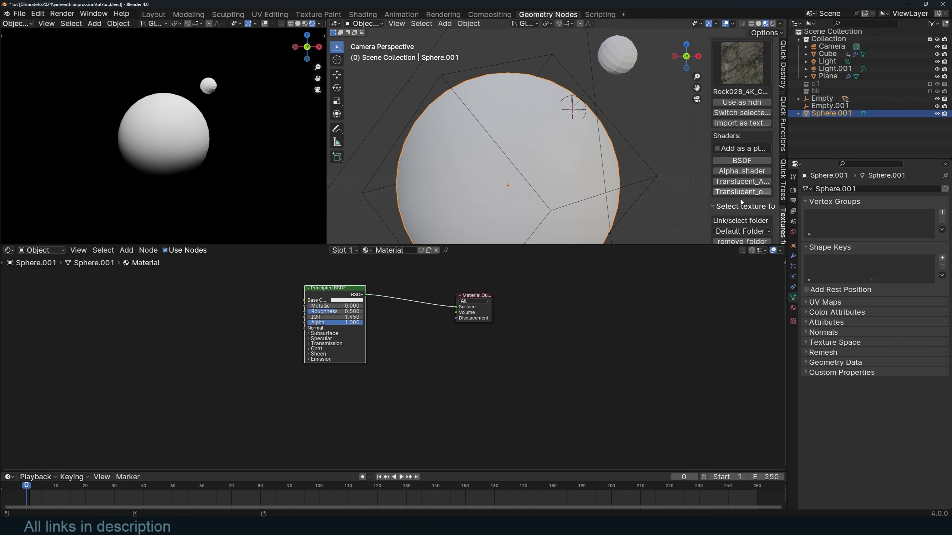
- Import Rock028_4K_Color.jpg as an image texture node, space it away from the Principled BSDF and preview it on the sphere
{"action": "left_click", "coordinate": [744, 124]}
{"action": "scroll", "coordinate": [330, 299], "scroll_direction": "up", "scroll_amount": 1}
{"action": "middle_click_drag", "start_coordinate": [295, 282], "coordinate": [490, 314]}
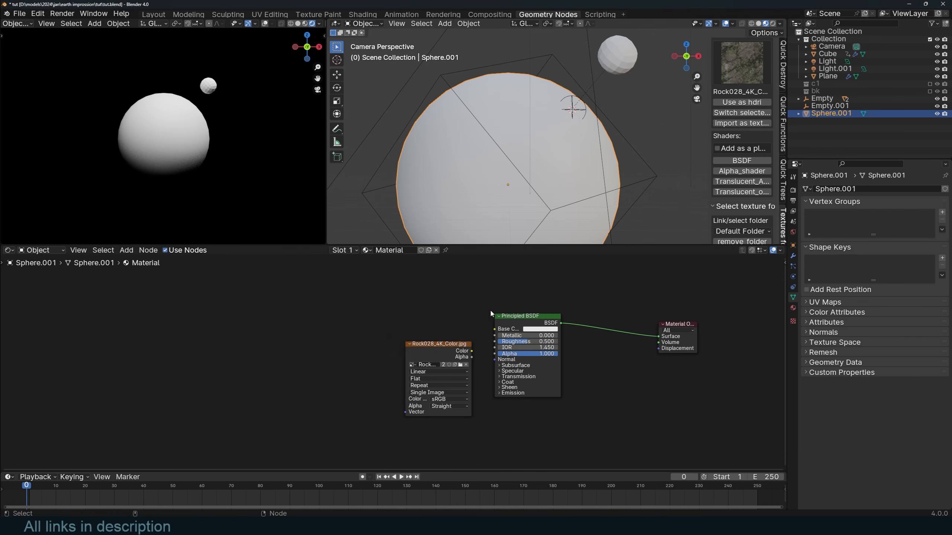
{"action": "left_click_drag", "start_coordinate": [442, 355], "coordinate": [284, 316]}
{"action": "left_click", "coordinate": [286, 316], "text": "ctrl+shift"}
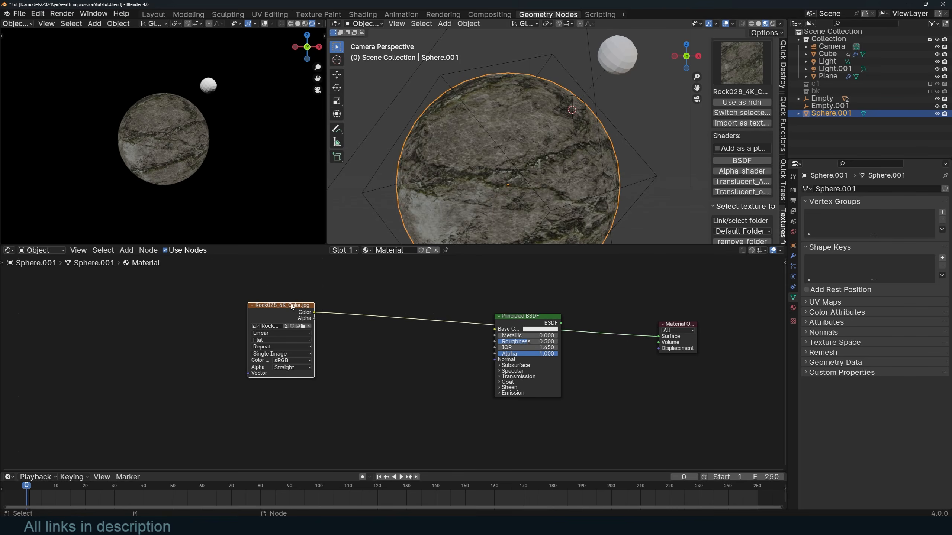
- Add Texture Coordinate and Mapping nodes to the rock image, set the mapping scale to 2.040 on all axes and reposition the nodes
{"action": "key", "text": "ctrl+t"}
{"action": "left_click_drag", "start_coordinate": [218, 394], "coordinate": [263, 405]}
{"action": "left_click_drag", "start_coordinate": [298, 397], "coordinate": [112, 310]}
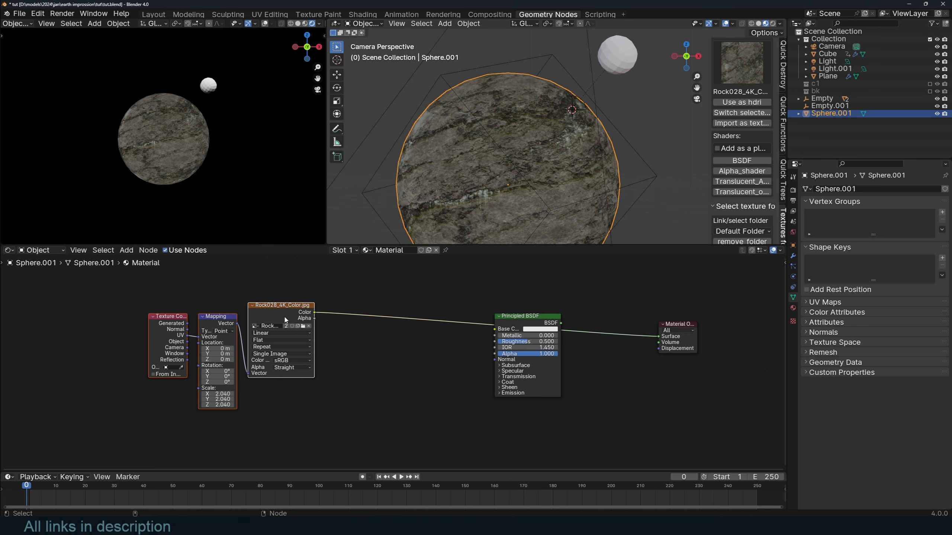
{"action": "left_click_drag", "start_coordinate": [299, 320], "coordinate": [260, 282]}
- Duplicate the rock image node, switch the copy to Rock029_4K_Color.jpg and preview it on the sphere
{"action": "left_click", "coordinate": [287, 301]}
{"action": "scroll", "coordinate": [286, 301], "scroll_direction": "down", "scroll_amount": 1}
{"action": "key", "text": "shift+d"}
{"action": "left_click", "coordinate": [246, 369]}
{"action": "left_click", "coordinate": [733, 73]}
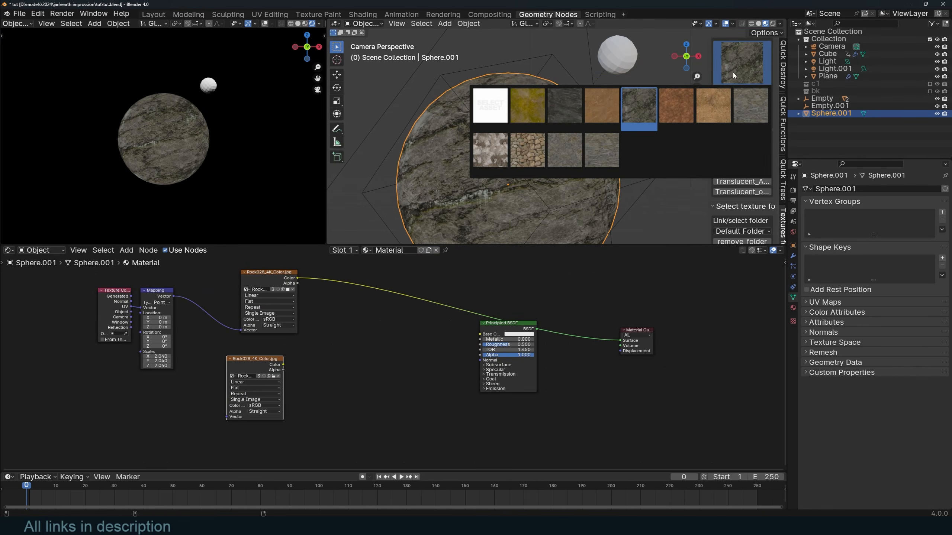
{"action": "left_click", "coordinate": [681, 104]}
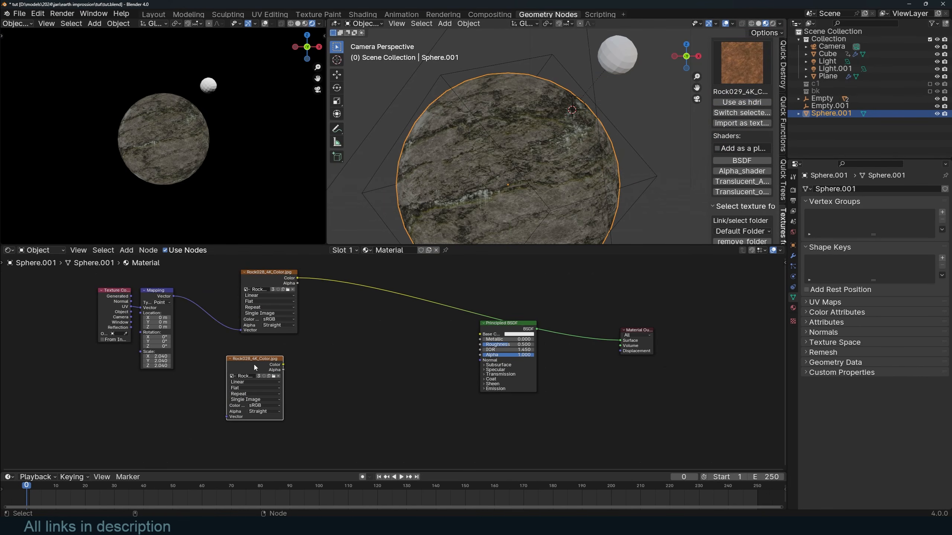
{"action": "left_click", "coordinate": [746, 115]}
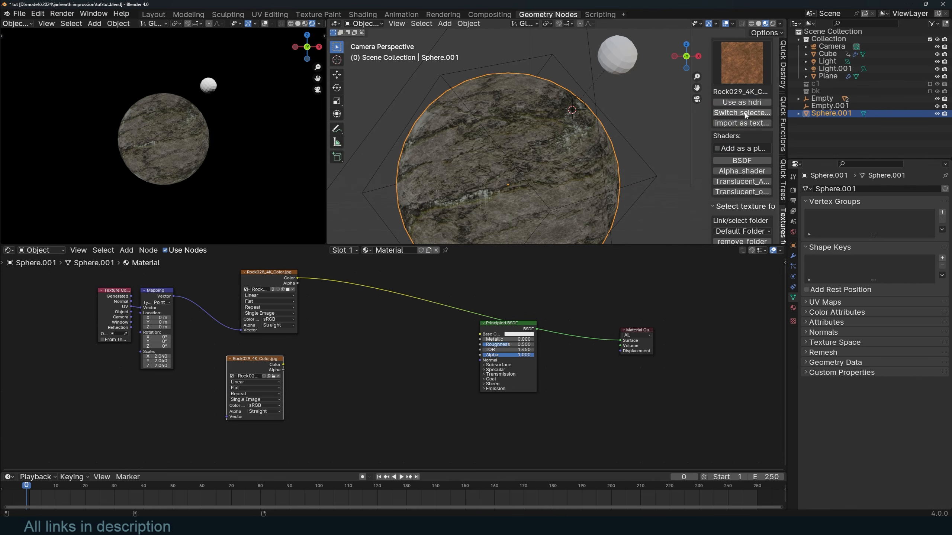
{"action": "left_click", "coordinate": [269, 365], "text": "ctrl+shift"}
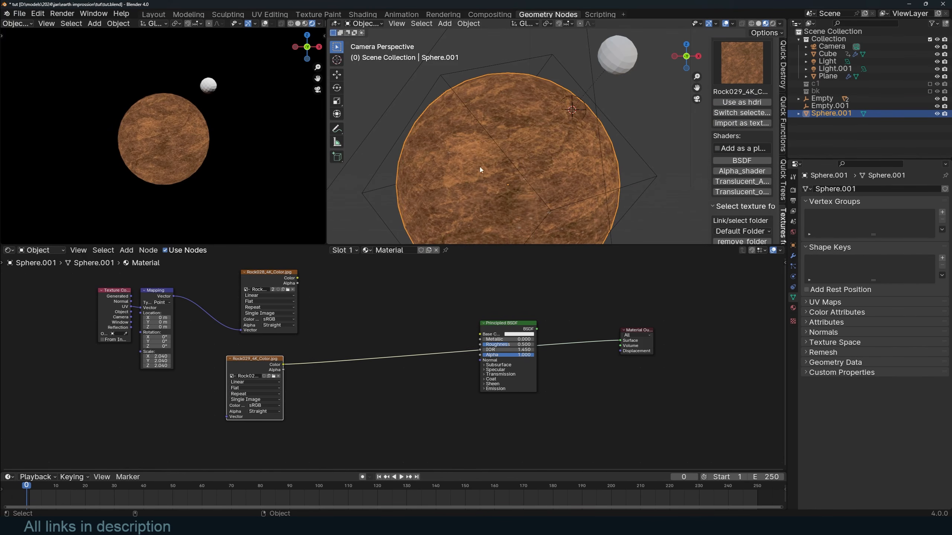
- Import earth-11015_640.jpg as an image texture node and preview it on the sphere, checking it from another angle before returning to camera view
{"action": "left_click", "coordinate": [747, 66]}
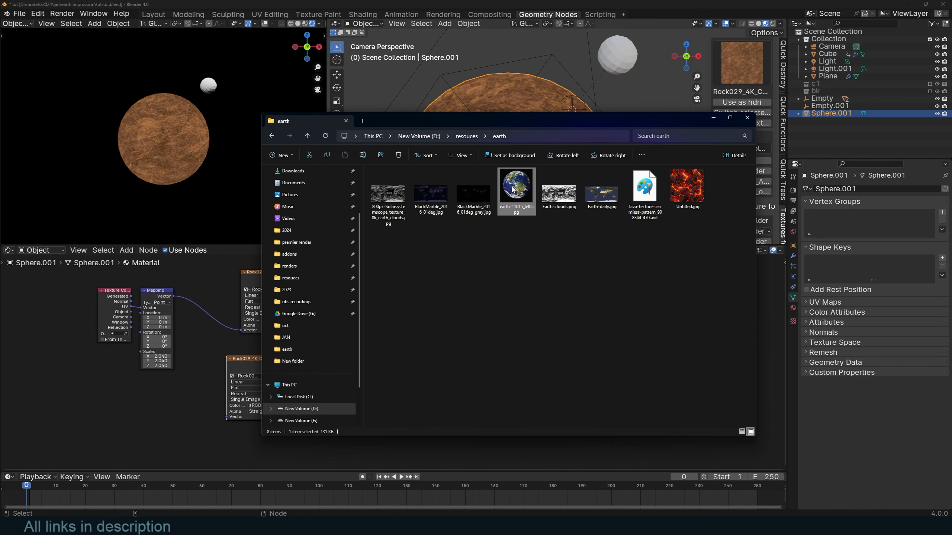
{"action": "left_click_drag", "start_coordinate": [522, 192], "coordinate": [480, 352]}
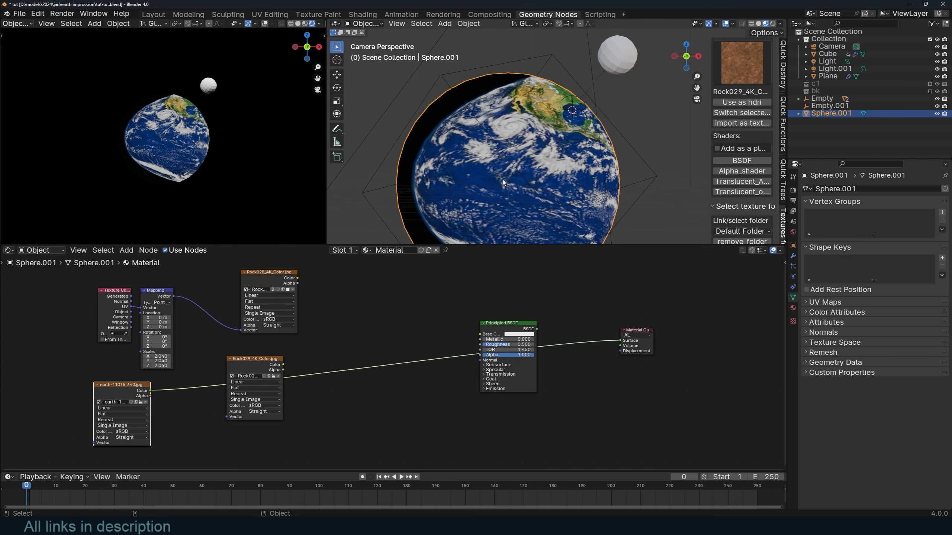
{"action": "middle_click_drag", "start_coordinate": [525, 161], "coordinate": [429, 171]}
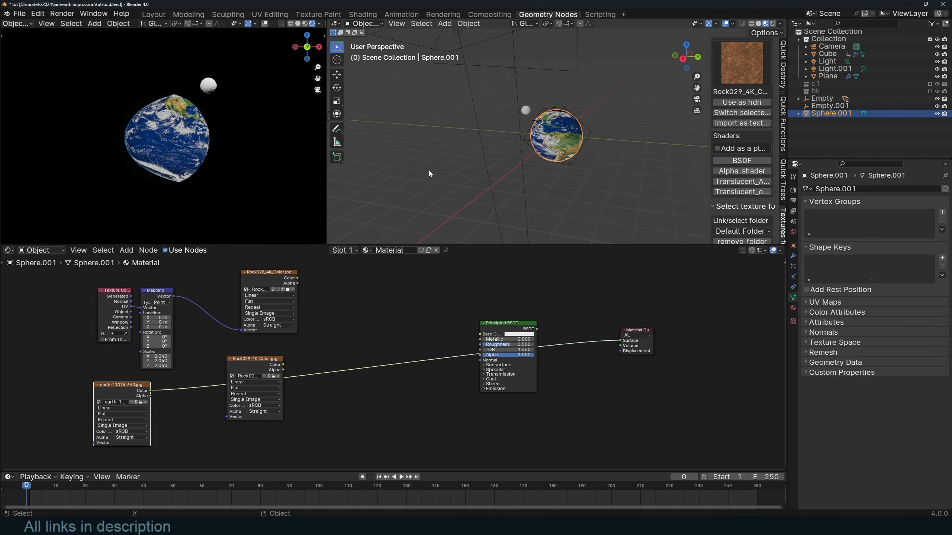
{"action": "key", "text": "KP_0"}
- Add a second UV map to Sphere.001 and name it 1
{"action": "left_click", "coordinate": [843, 303]}
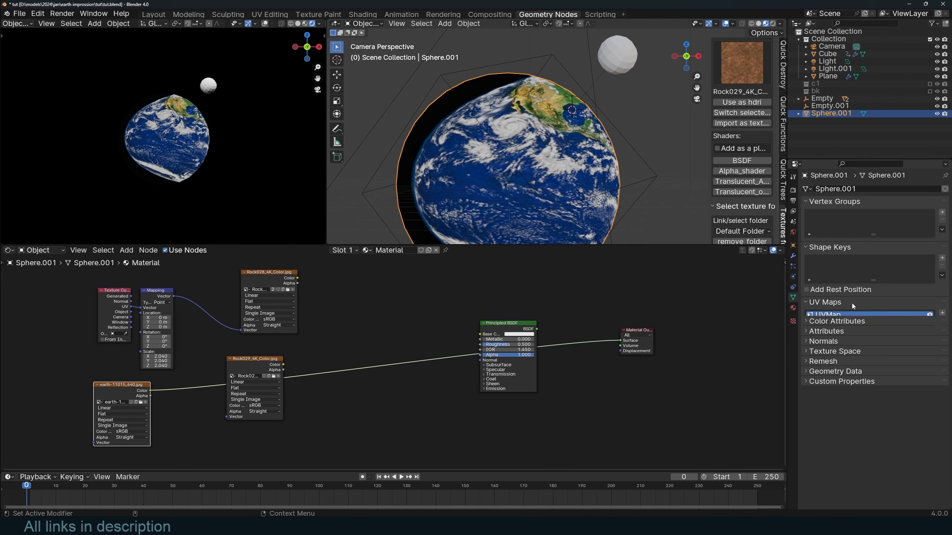
{"action": "left_click", "coordinate": [942, 314]}
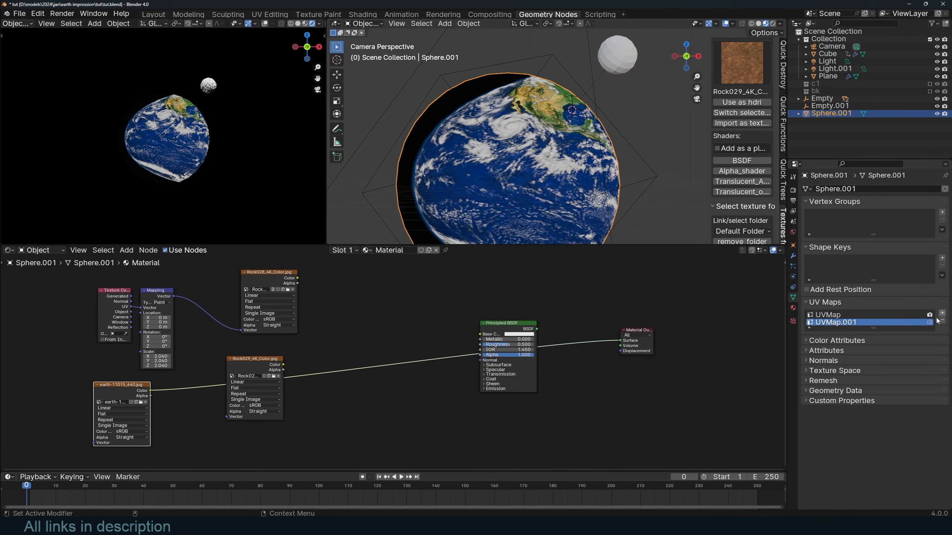
{"action": "double_click", "coordinate": [861, 324]}
{"action": "type", "text": "1"}
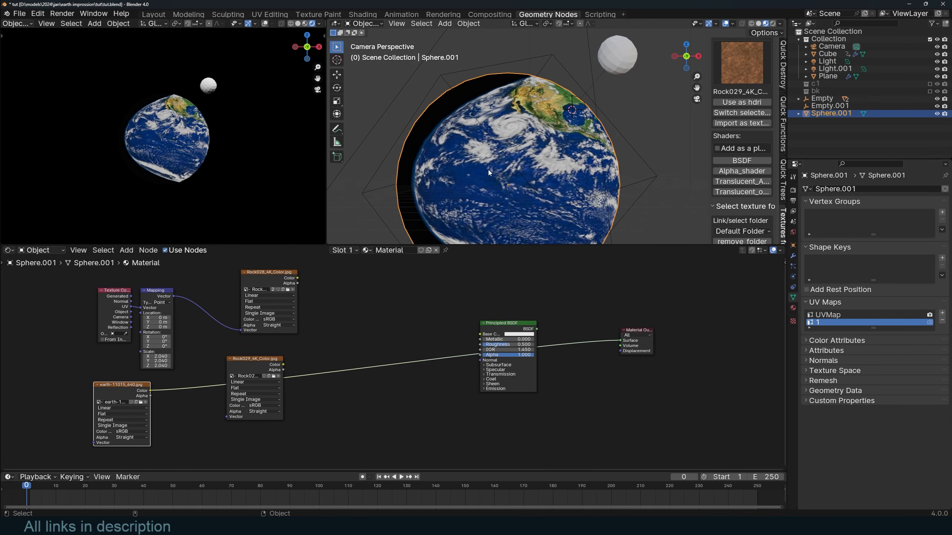
- Unwrap the sphere's mesh with Project from View in camera view and select all of its UVs over the earth image
{"action": "key", "text": "Tab"}
{"action": "key", "text": "KP_1"}
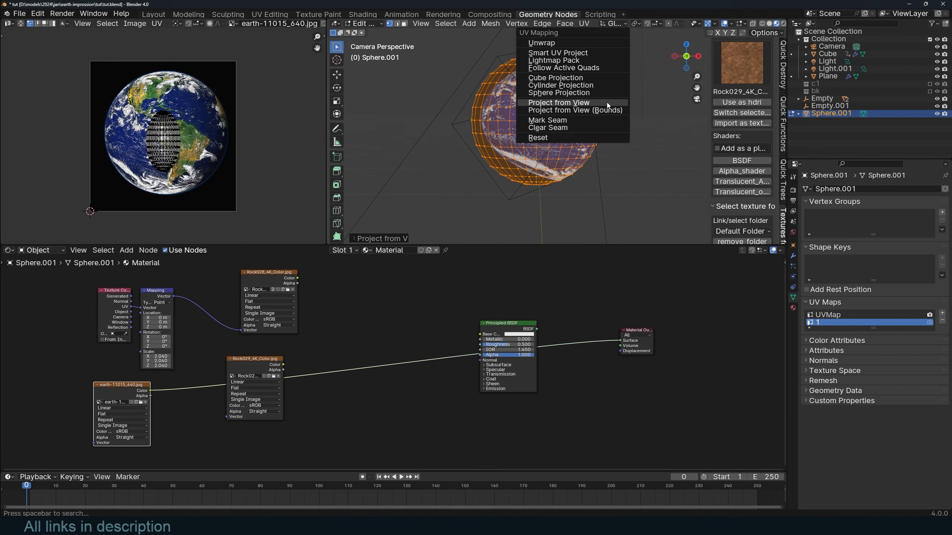
{"action": "left_click", "coordinate": [607, 104]}
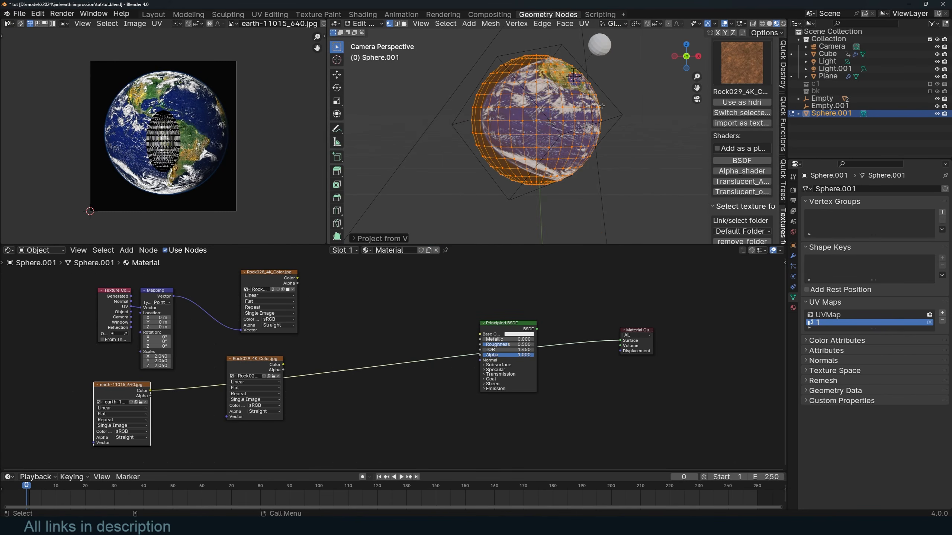
{"action": "scroll", "coordinate": [148, 138], "scroll_direction": "up", "scroll_amount": 2}
{"action": "key", "text": "a"}
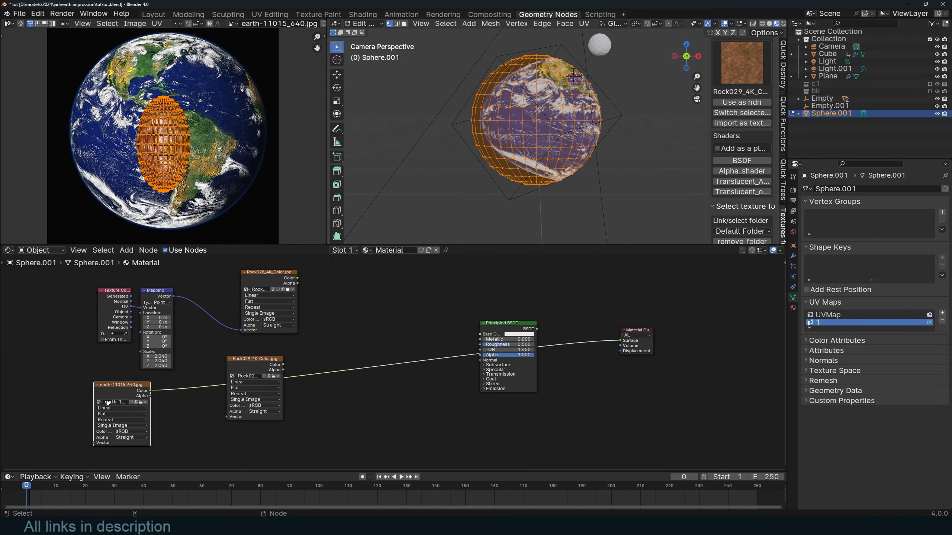
- Add a UV Map node set to UV map 1 and connect it to the earth image texture's Vector input
{"action": "middle_click_drag", "start_coordinate": [59, 364], "coordinate": [153, 351]}
{"action": "key", "text": "shift+a"}
{"action": "left_click", "coordinate": [150, 348]}
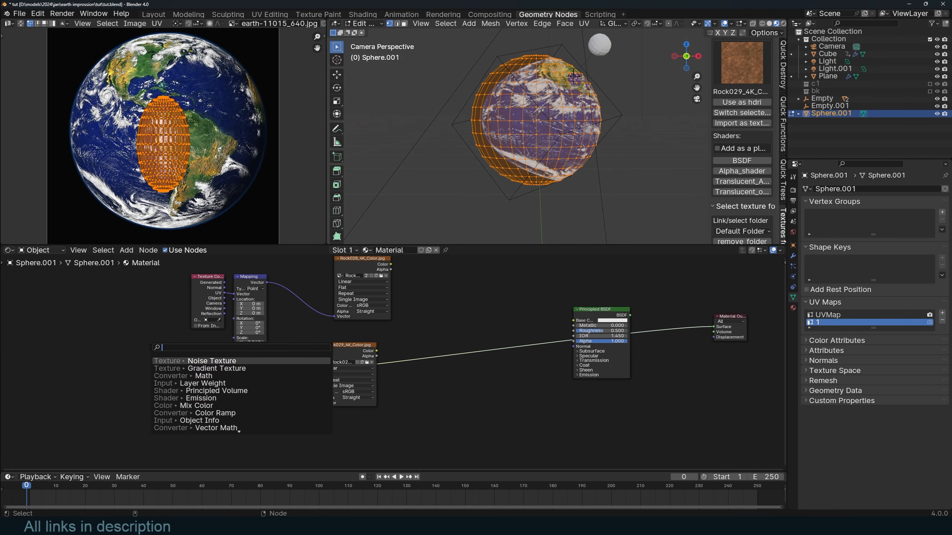
{"action": "type", "text": "u"}
{"action": "key", "text": "Return"}
{"action": "scroll", "coordinate": [242, 356], "scroll_direction": "up", "scroll_amount": 3}
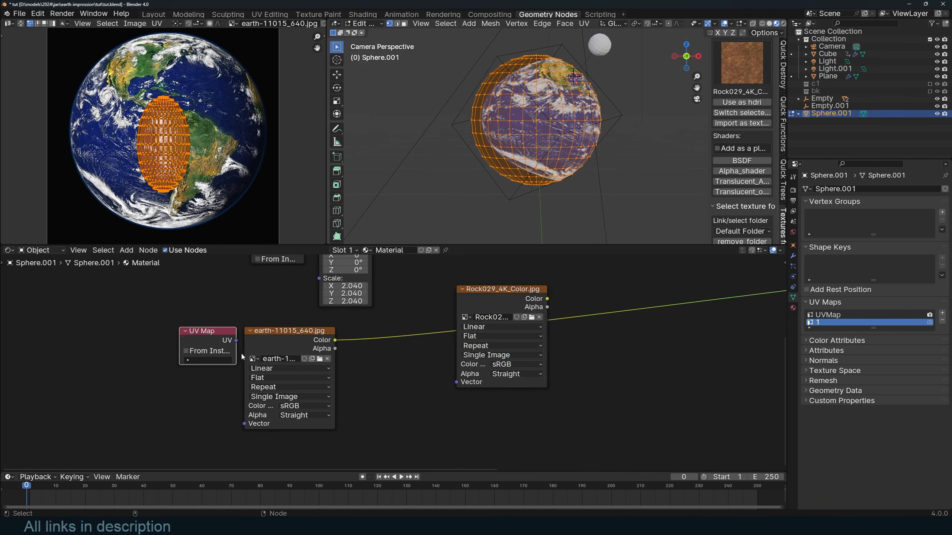
{"action": "left_click", "coordinate": [214, 360]}
{"action": "left_click", "coordinate": [210, 380]}
{"action": "left_click_drag", "start_coordinate": [232, 346], "coordinate": [244, 424]}
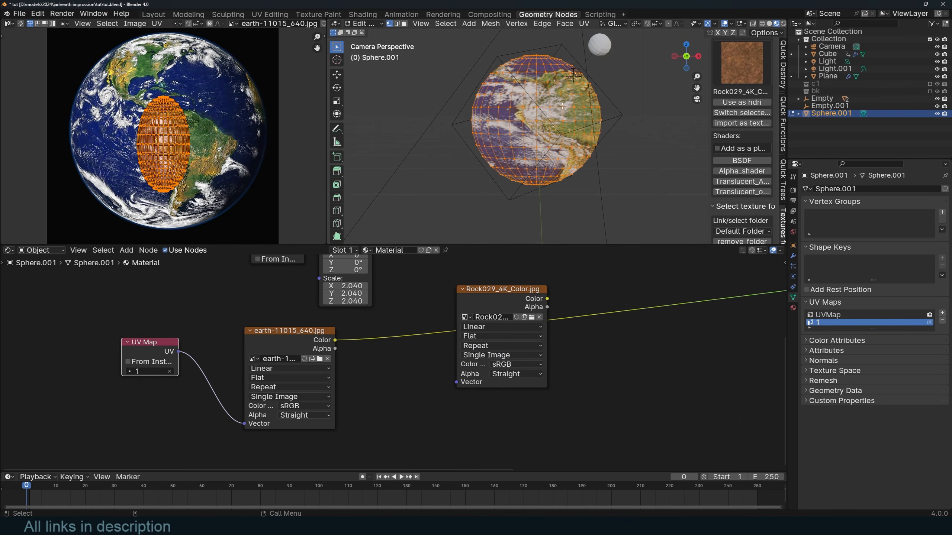
- Scale up the sphere's projected UVs over the earth image
{"action": "scroll", "coordinate": [579, 128], "scroll_direction": "down", "scroll_amount": 3}
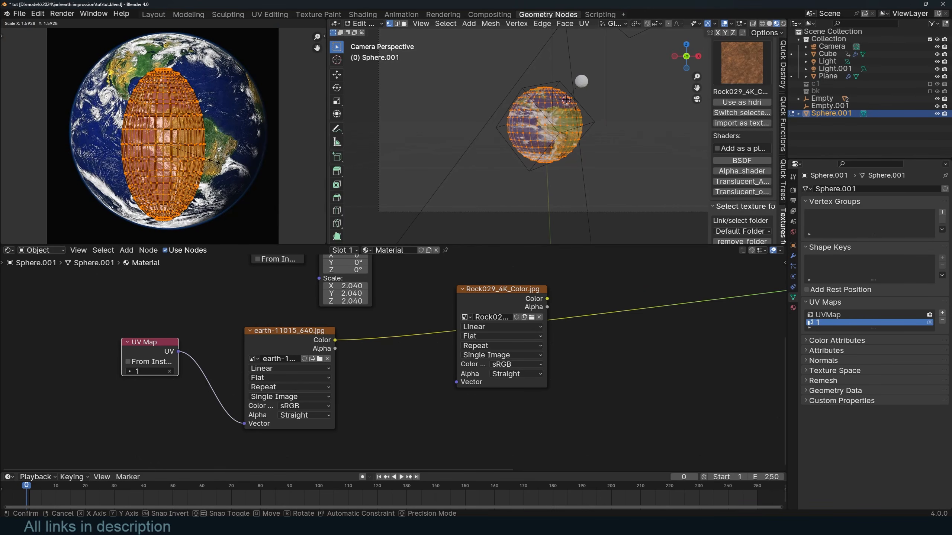
- Reproject the sphere's UVs from the front orthographic view using Project from View
{"action": "key", "text": "KP_1"}
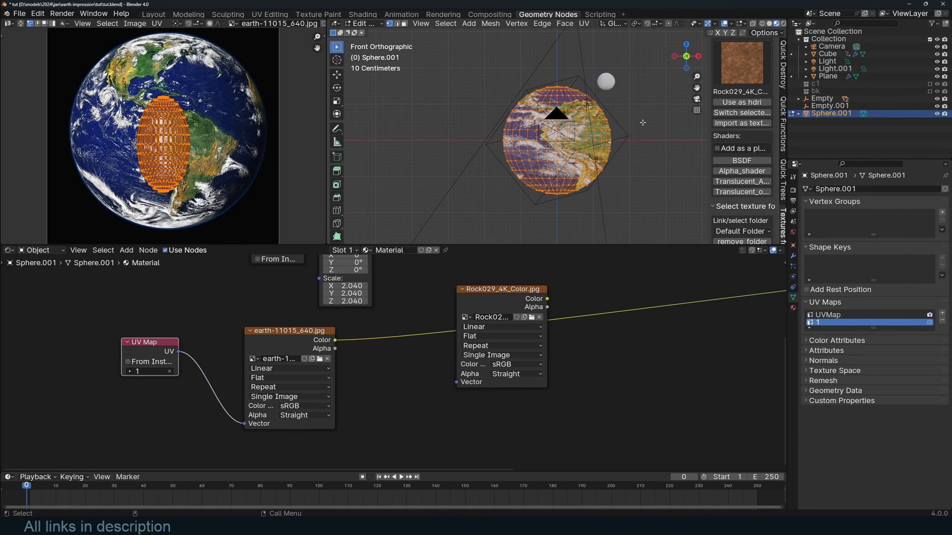
{"action": "key", "text": "u"}
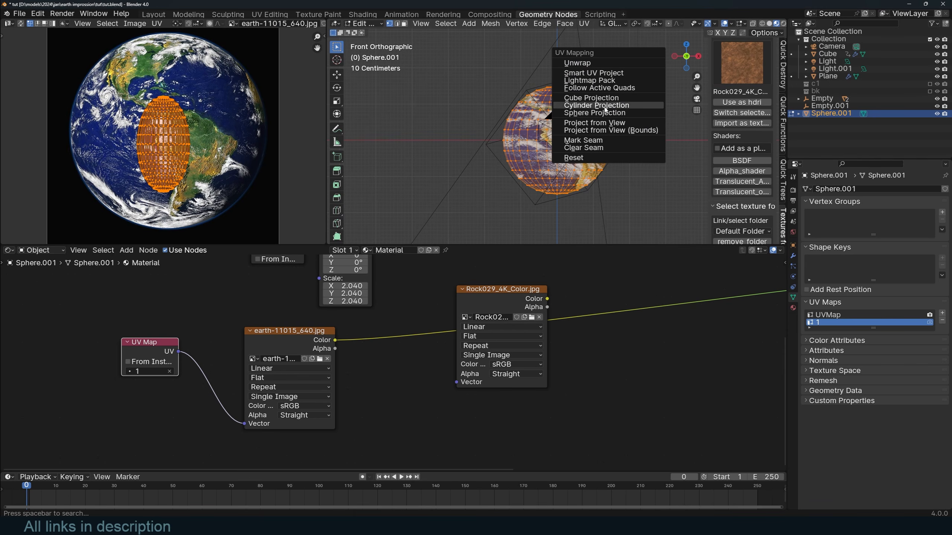
{"action": "left_click", "coordinate": [605, 127]}
- Scale and move the projected UVs so they fit over the globe in the earth image
{"action": "key", "text": "s"}
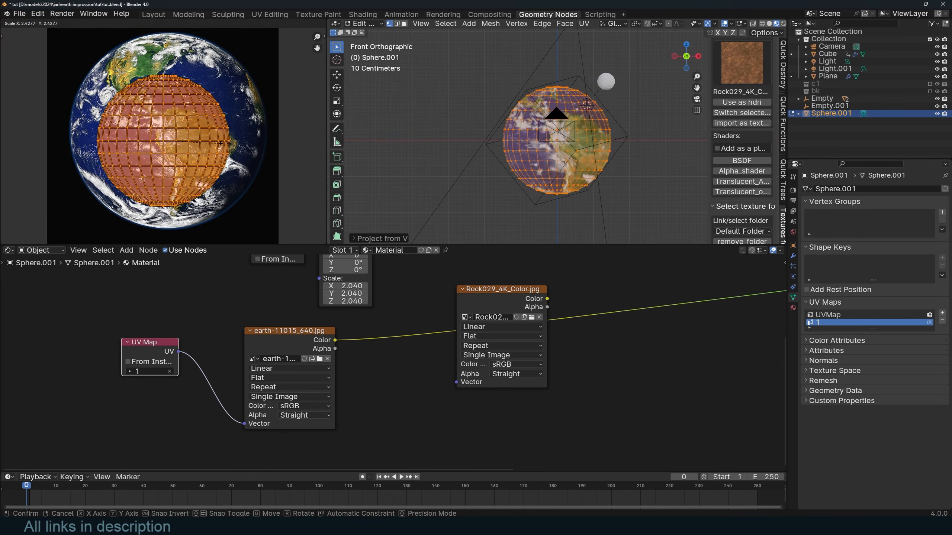
{"action": "left_click", "coordinate": [237, 140]}
{"action": "key", "text": "h"}
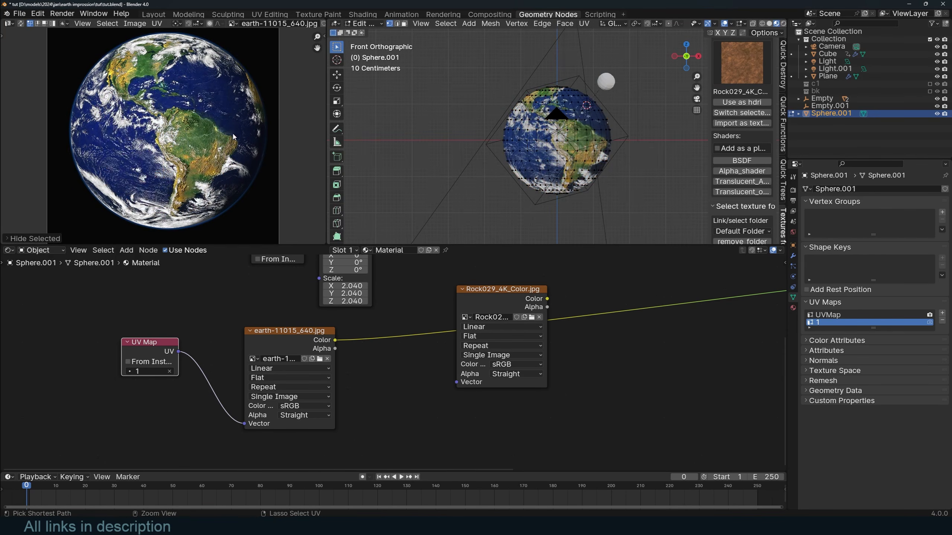
{"action": "key", "text": "ctrl+z"}
{"action": "key", "text": "s"}
{"action": "left_click", "coordinate": [222, 134]}
{"action": "key", "text": "g"}
{"action": "left_click", "coordinate": [228, 124]}
{"action": "key", "text": "s"}
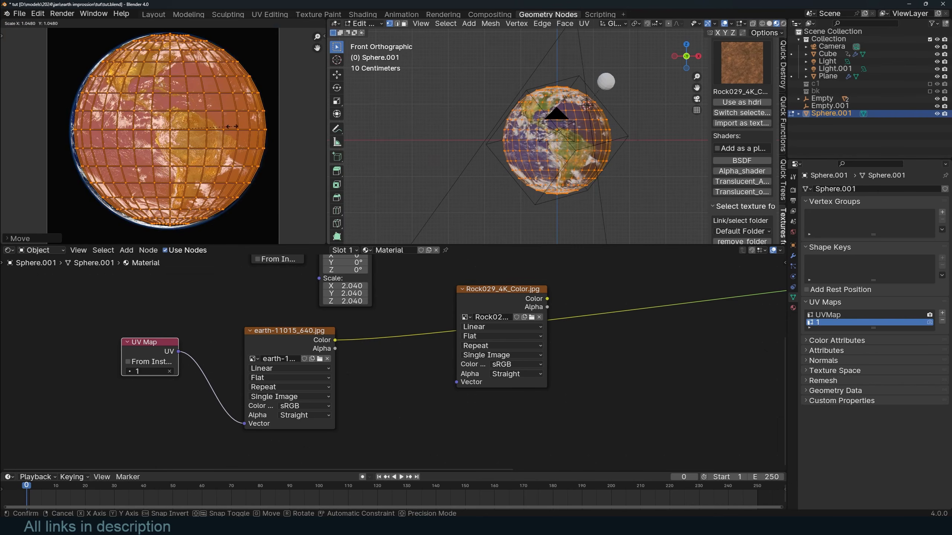
{"action": "left_click", "coordinate": [234, 128]}
{"action": "key", "text": "g"}
{"action": "left_click", "coordinate": [232, 129]}
{"action": "key", "text": "s"}
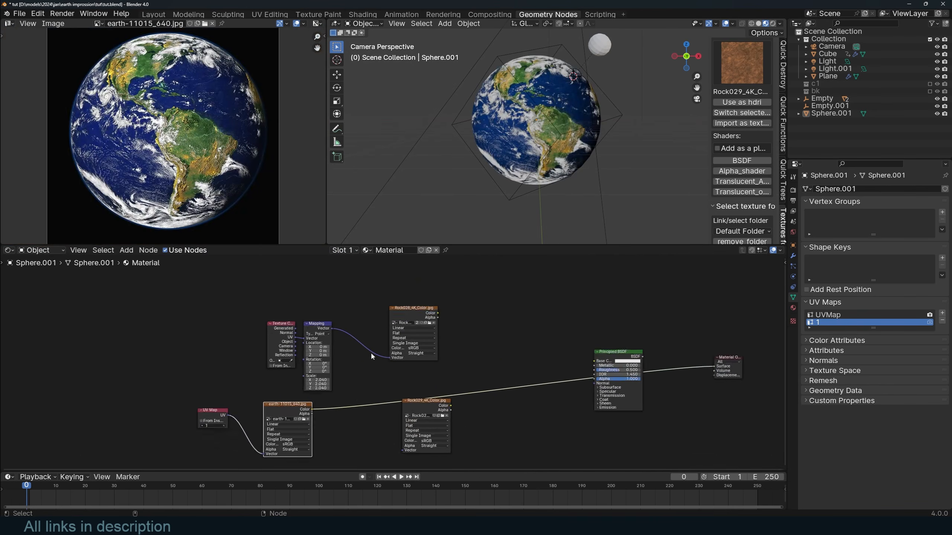
- Preview the Rock028 and Rock029 color textures on the sphere, and move the Rock029 texture node above the Rock028 one
{"action": "double_click", "coordinate": [419, 316], "text": "ctrl+shift"}
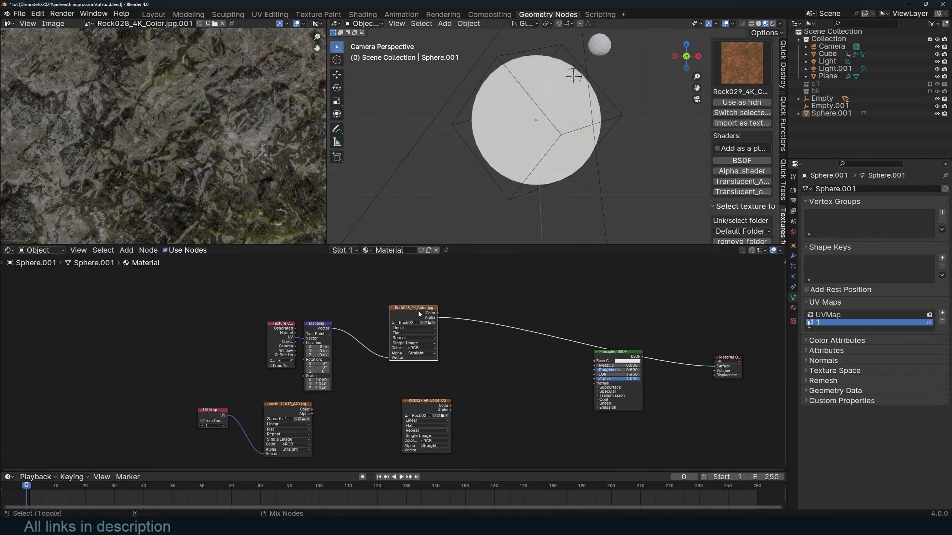
{"action": "scroll", "coordinate": [502, 176], "scroll_direction": "up", "scroll_amount": 3}
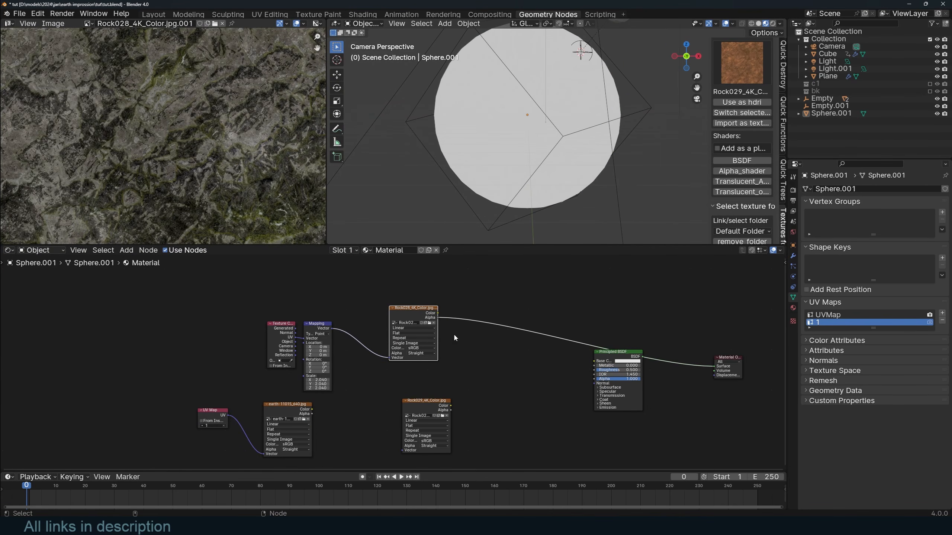
{"action": "left_click", "coordinate": [431, 316], "text": "ctrl+shift"}
{"action": "left_click", "coordinate": [431, 405], "text": "ctrl+shift"}
{"action": "scroll", "coordinate": [431, 404], "scroll_direction": "down", "scroll_amount": 3}
{"action": "left_click_drag", "start_coordinate": [432, 403], "coordinate": [423, 280]}
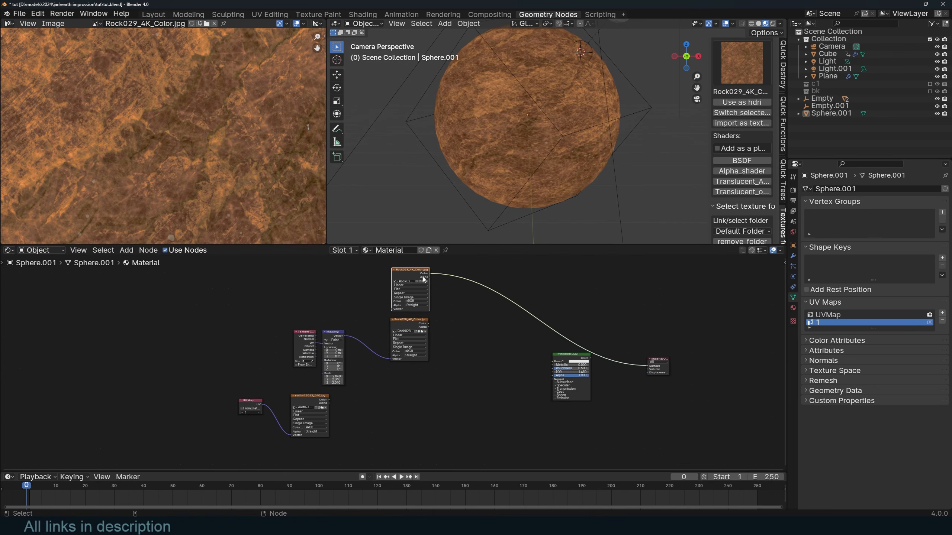
- Duplicate the Rock029 texture node, switch the copy's image to Untitled.jpg and preview it on the sphere
{"action": "middle_click_drag", "start_coordinate": [422, 276], "coordinate": [424, 368]}
{"action": "key", "text": "shift+d"}
{"action": "left_click", "coordinate": [436, 314]}
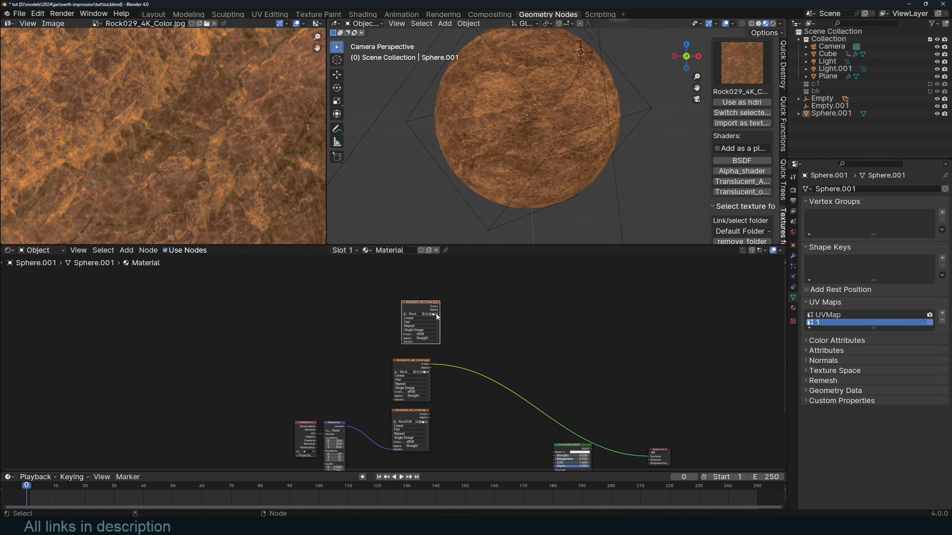
{"action": "scroll", "coordinate": [435, 317], "scroll_direction": "up", "scroll_amount": 2}
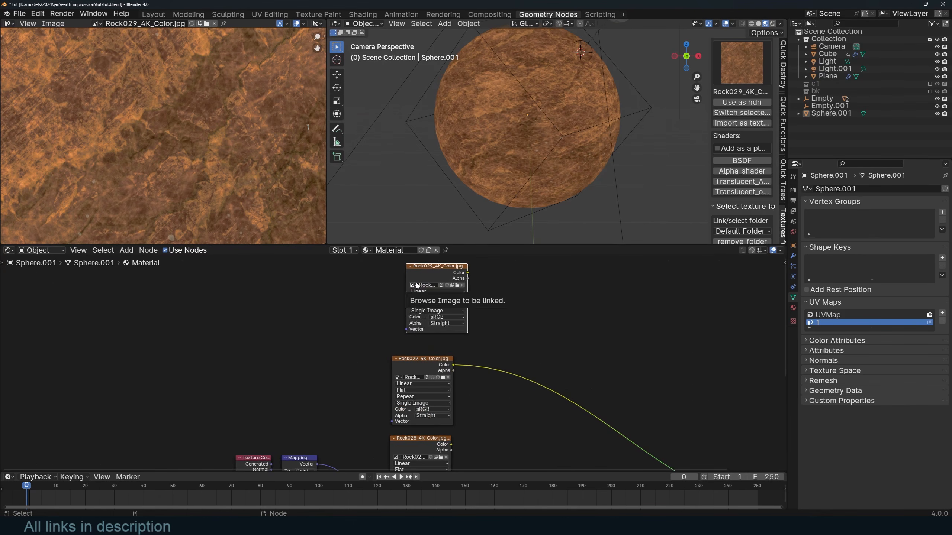
{"action": "left_click", "coordinate": [413, 284]}
{"action": "left_click", "coordinate": [433, 334]}
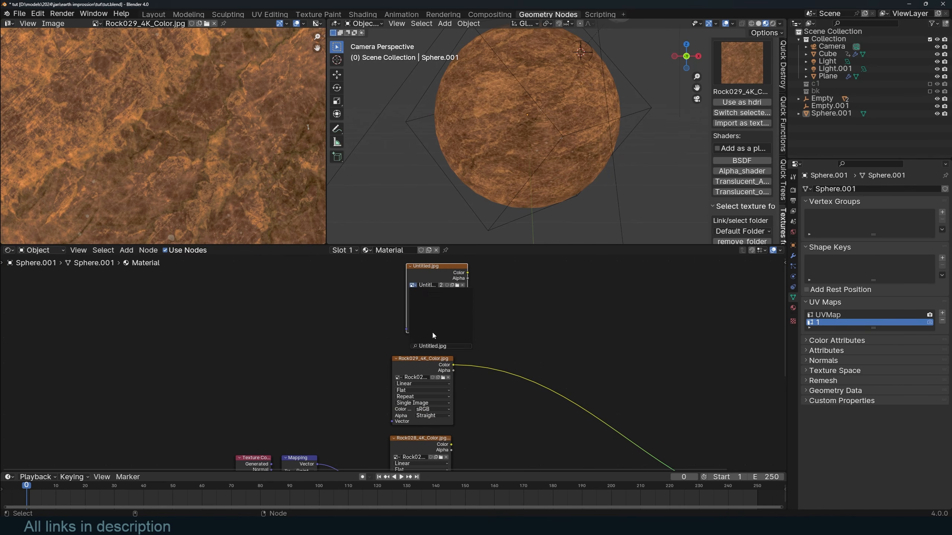
{"action": "left_click", "coordinate": [440, 277], "text": "ctrl+shift"}
{"action": "scroll", "coordinate": [435, 299], "scroll_direction": "down", "scroll_amount": 1}
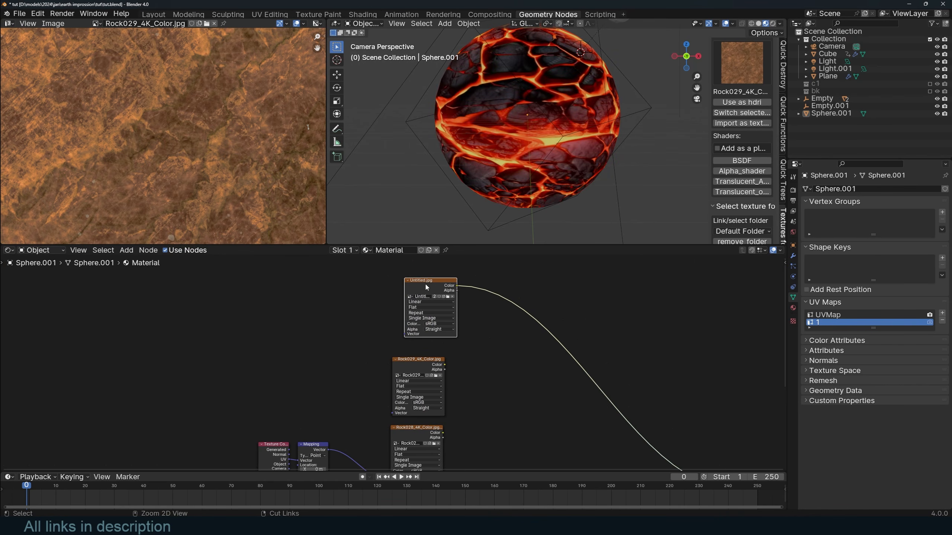
- Add Texture Coordinate and Mapping nodes to the Untitled.jpg texture and feed the Mapping from the Object output
{"action": "key", "text": "ctrl+t"}
{"action": "scroll", "coordinate": [326, 301], "scroll_direction": "up", "scroll_amount": 1}
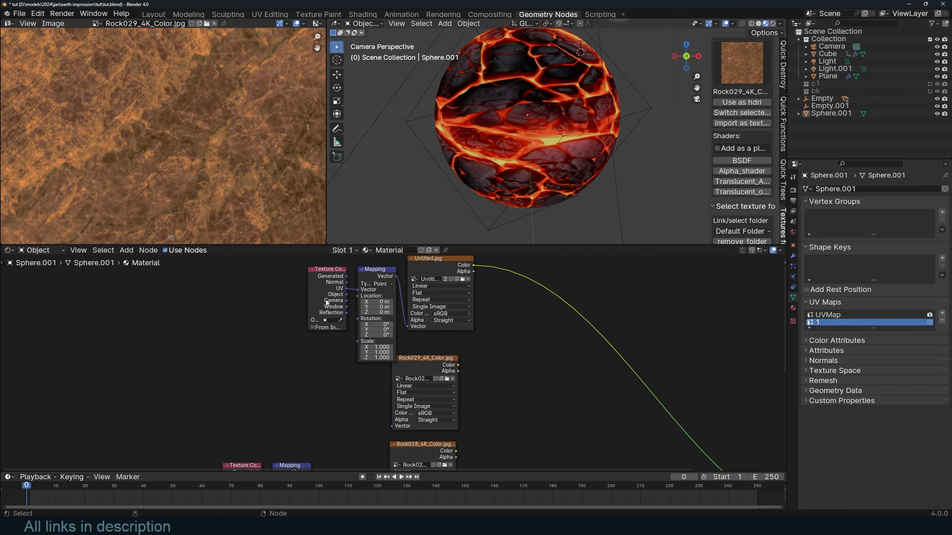
{"action": "left_click_drag", "start_coordinate": [346, 294], "coordinate": [358, 289]}
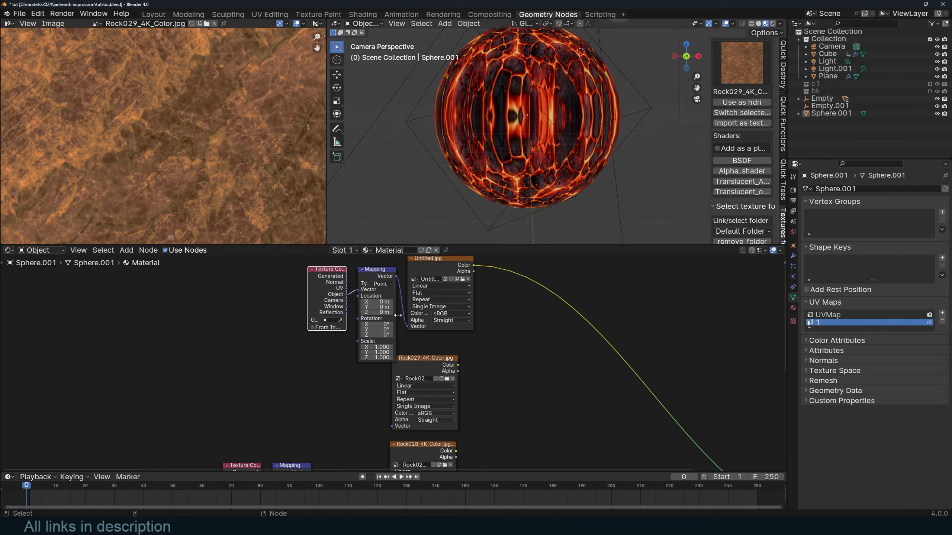
- Set the Untitled.jpg texture to Box projection with a blend of about 0.5 and its mapping scale to 1.8 on all axes
{"action": "left_click", "coordinate": [449, 292]}
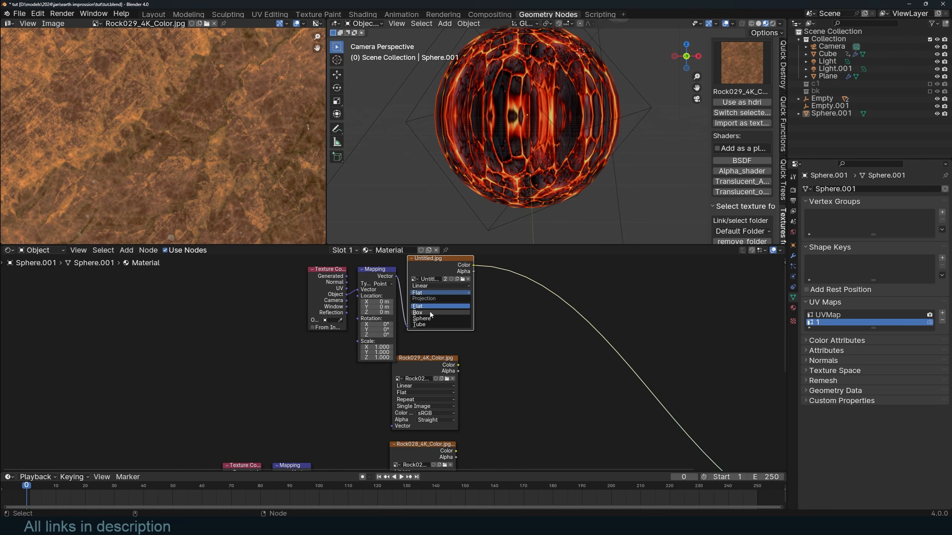
{"action": "left_click", "coordinate": [430, 312]}
{"action": "left_click_drag", "start_coordinate": [377, 347], "coordinate": [403, 358], "text": "shift"}
{"action": "left_click_drag", "start_coordinate": [417, 302], "coordinate": [450, 302]}
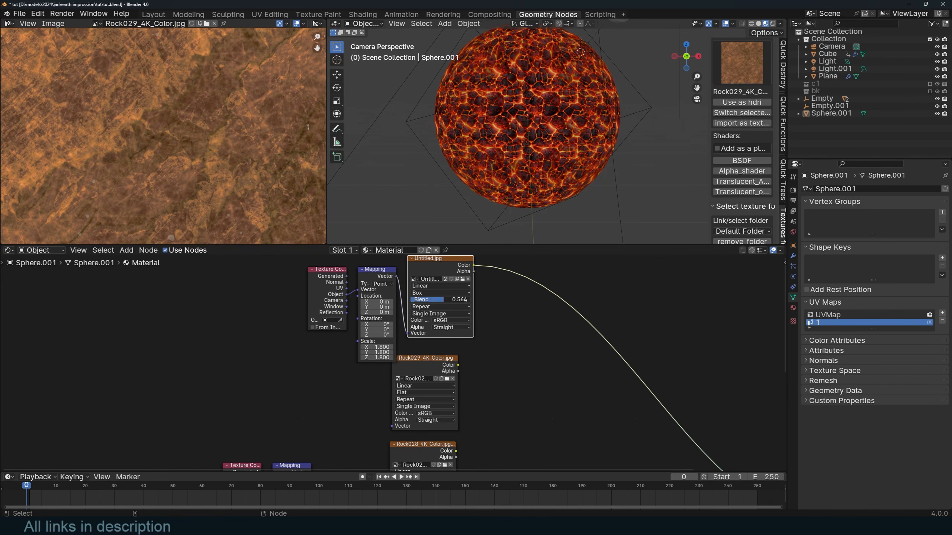
- Save the file and select the Untitled.jpg texture node together with its Mapping and Texture Coordinate nodes
{"action": "scroll", "coordinate": [460, 299], "scroll_direction": "down", "scroll_amount": 5}
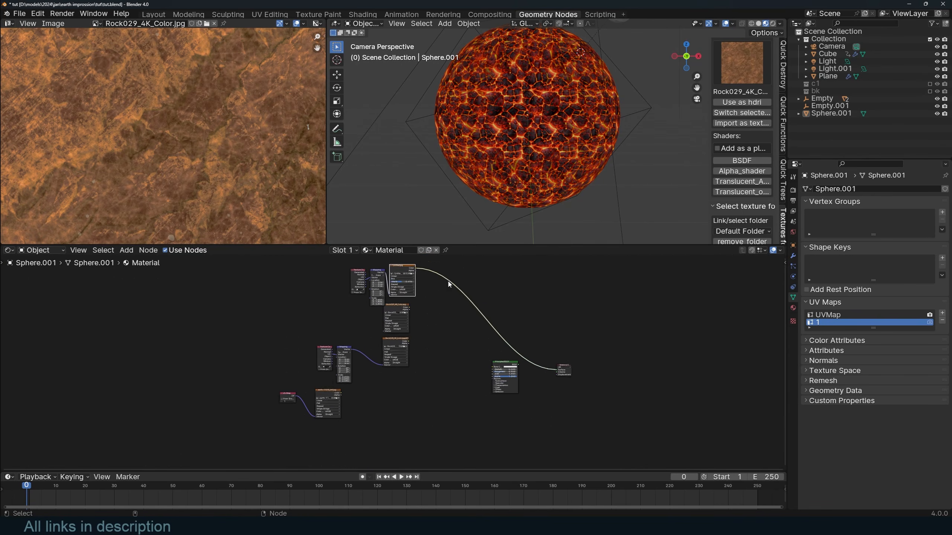
{"action": "key", "text": "ctrl+s"}
{"action": "middle_click_drag", "start_coordinate": [422, 307], "coordinate": [431, 355]}
{"action": "left_click_drag", "start_coordinate": [439, 303], "coordinate": [390, 311]}
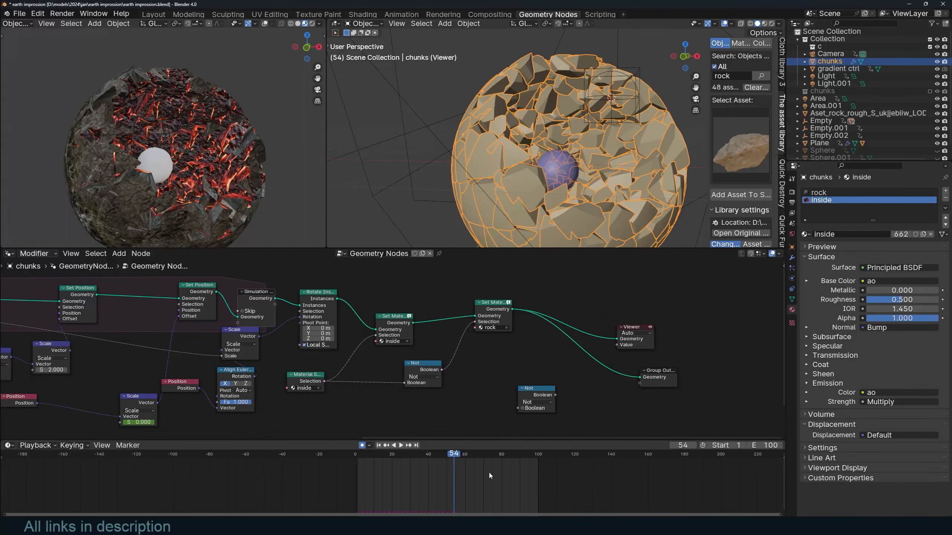
- View the rendered animation in the finished earth scene file
{"action": "left_click", "coordinate": [62, 14]}
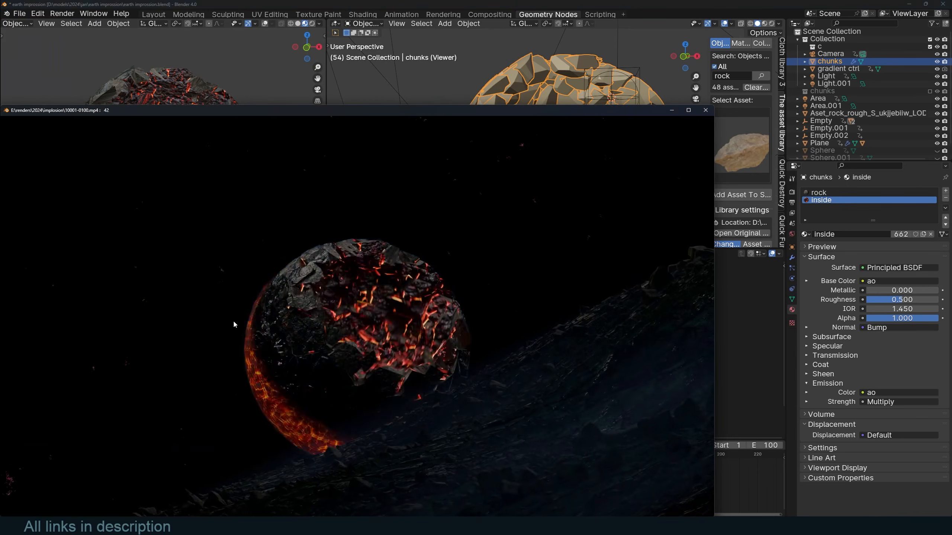
{"action": "key", "text": "Escape"}
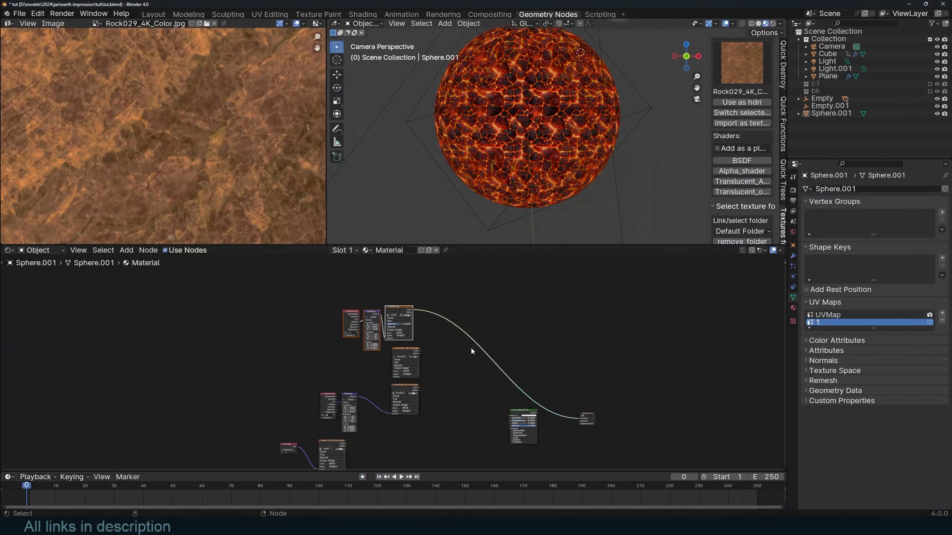
- Add a Gradient Texture node above the Untitled.jpg texture node
{"action": "scroll", "coordinate": [471, 351], "scroll_direction": "up", "scroll_amount": 3}
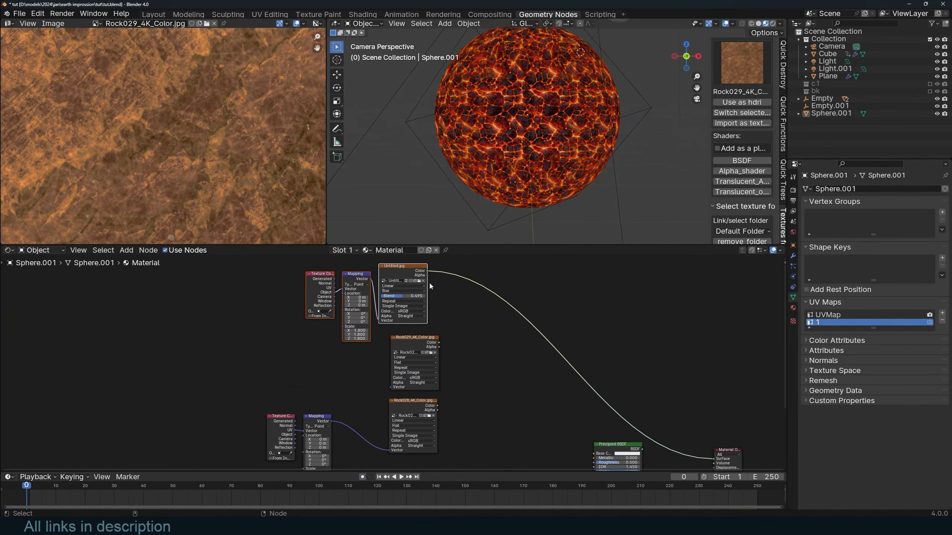
{"action": "middle_click_drag", "start_coordinate": [430, 283], "coordinate": [433, 363]}
{"action": "key", "text": "shift+a"}
{"action": "left_click", "coordinate": [437, 319]}
{"action": "type", "text": "gra"}
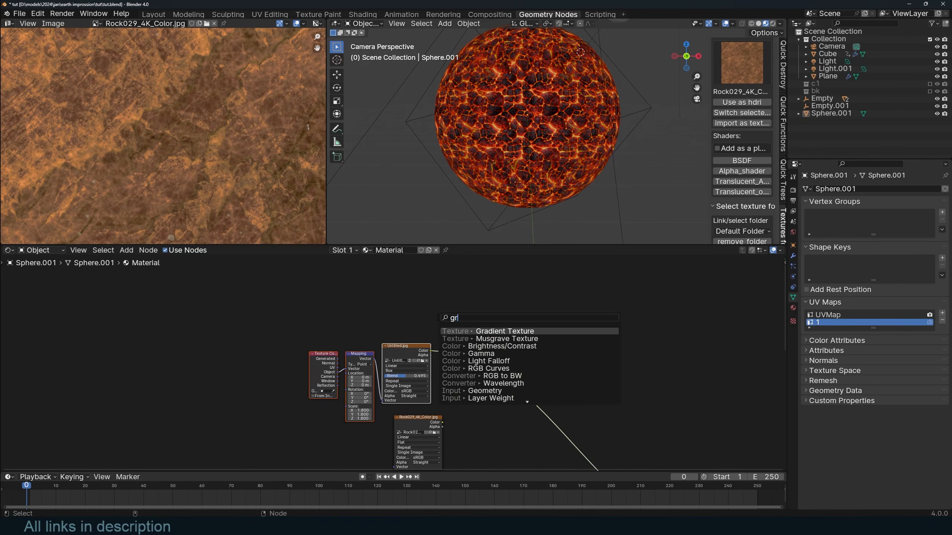
{"action": "key", "text": "Return"}
{"action": "left_click", "coordinate": [366, 285]}
- Set the Gradient Texture to Spherical and preview it on the sphere
{"action": "scroll", "coordinate": [366, 286], "scroll_direction": "up", "scroll_amount": 2}
{"action": "middle_click_drag", "start_coordinate": [366, 285], "coordinate": [386, 356]}
{"action": "scroll", "coordinate": [386, 357], "scroll_direction": "up", "scroll_amount": 1}
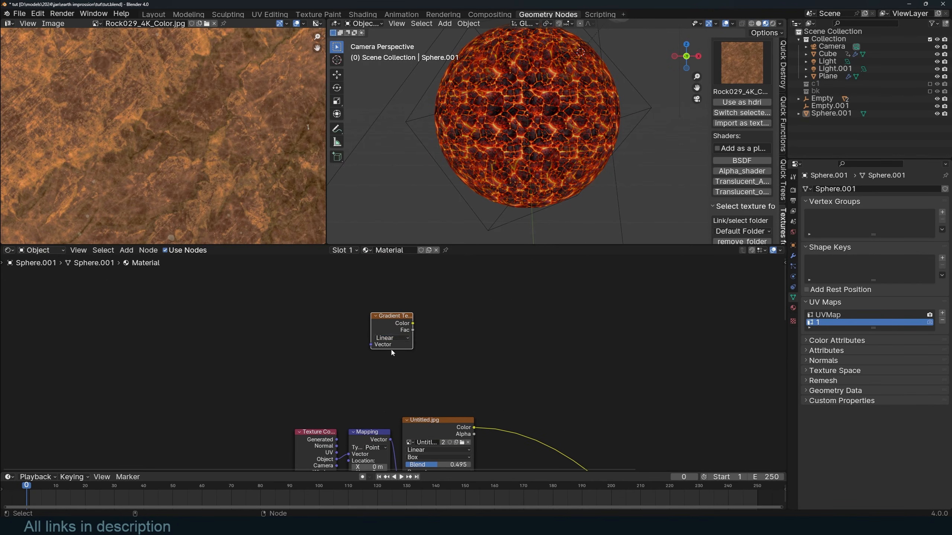
{"action": "left_click", "coordinate": [394, 339]}
{"action": "left_click", "coordinate": [396, 379]}
{"action": "left_click", "coordinate": [393, 326], "text": "ctrl+shift"}
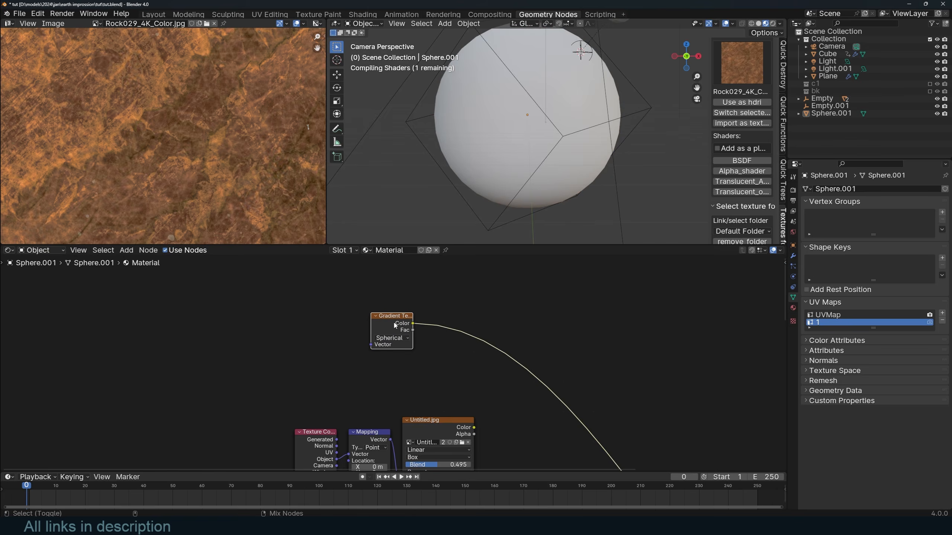
- Pin the sphere's material node tree and select Empty.001 near the sphere's upper edge
{"action": "middle_click_drag", "start_coordinate": [522, 148], "coordinate": [498, 183], "text": "shift"}
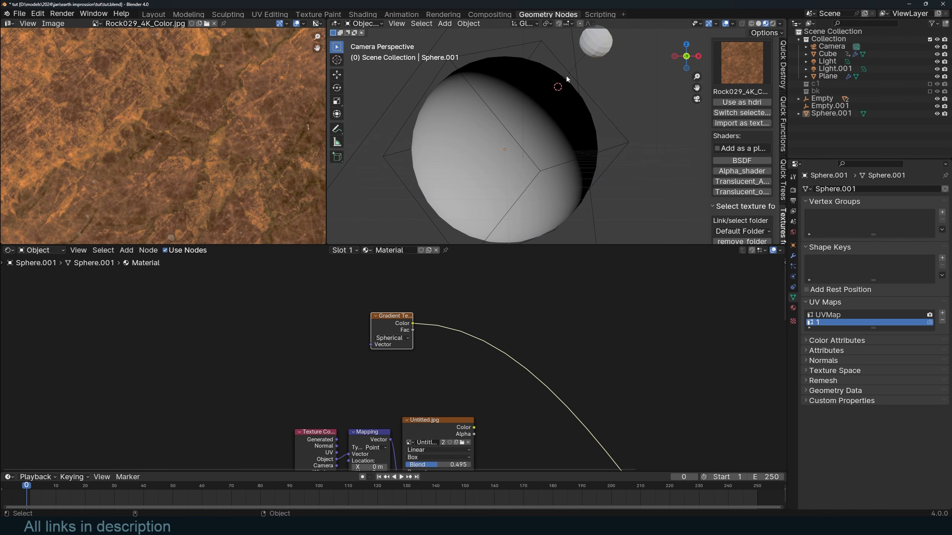
{"action": "left_click", "coordinate": [446, 250]}
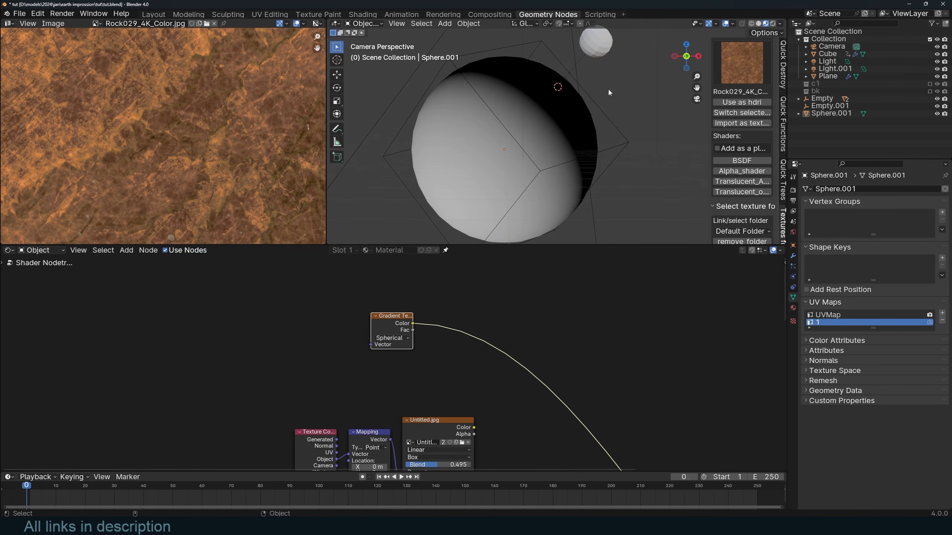
{"action": "left_click", "coordinate": [566, 85]}
{"action": "left_click", "coordinate": [568, 87]}
{"action": "key", "text": "g"}
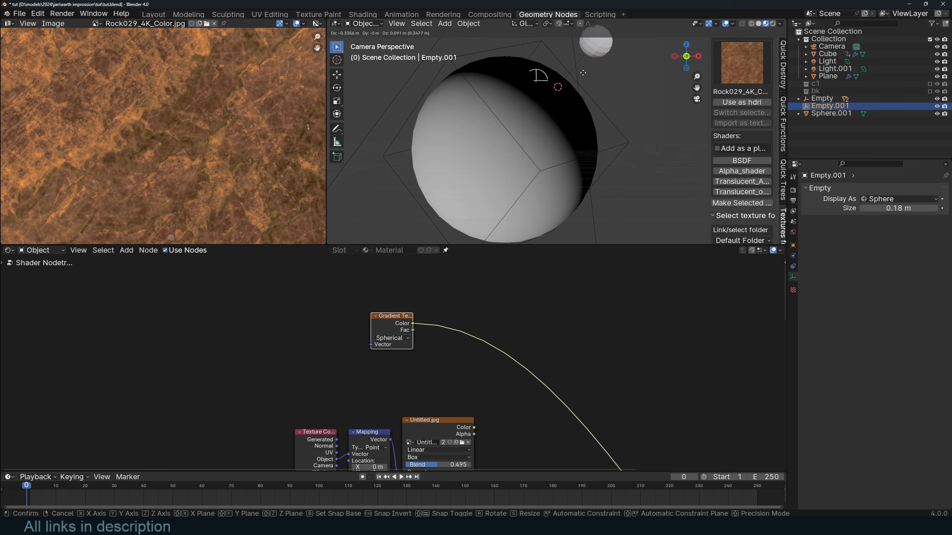
{"action": "right_click", "coordinate": [619, 72]}
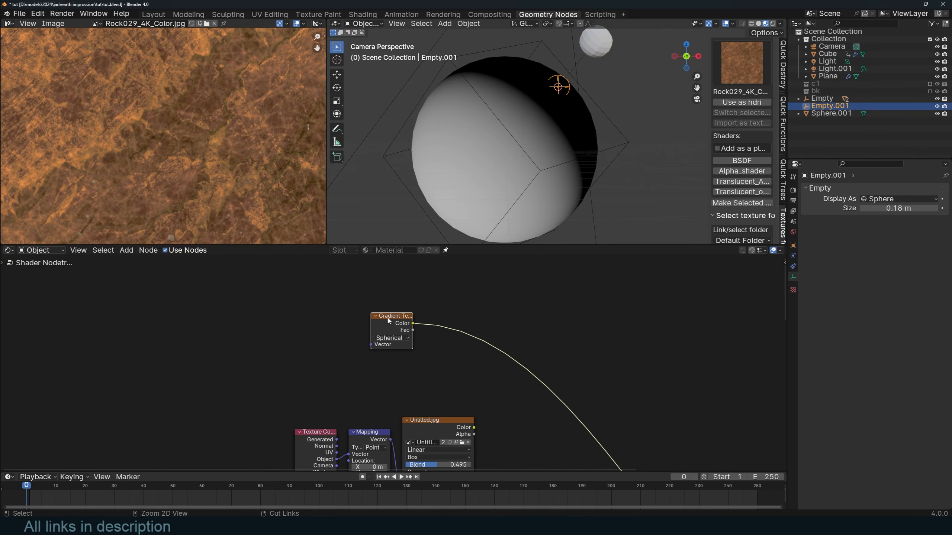
- Add Texture Coordinate and Mapping nodes to the Gradient Texture, using the Object output with Empty.001 as the reference object
{"action": "key", "text": "ctrl+t"}
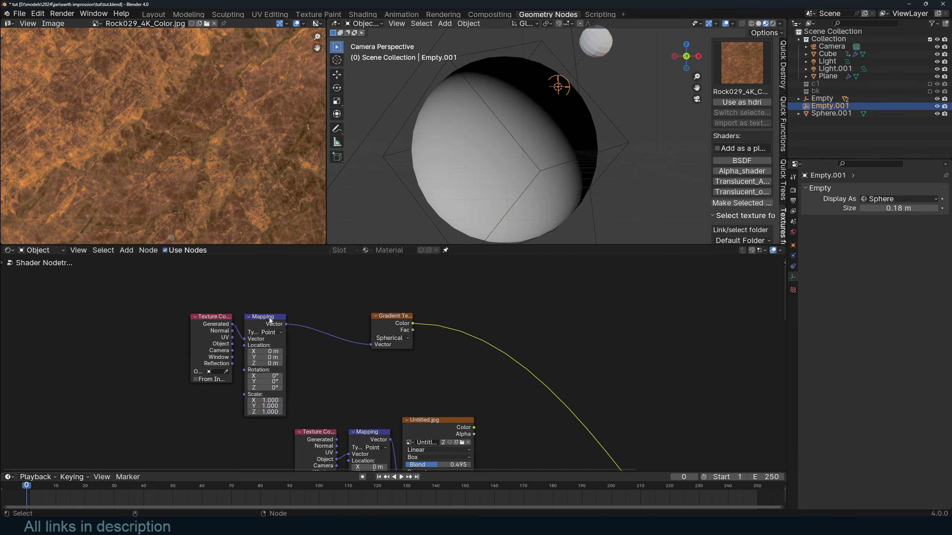
{"action": "left_click", "coordinate": [294, 310]}
{"action": "scroll", "coordinate": [224, 335], "scroll_direction": "up", "scroll_amount": 2}
{"action": "left_click_drag", "start_coordinate": [173, 337], "coordinate": [224, 312]}
{"action": "left_click", "coordinate": [164, 375]}
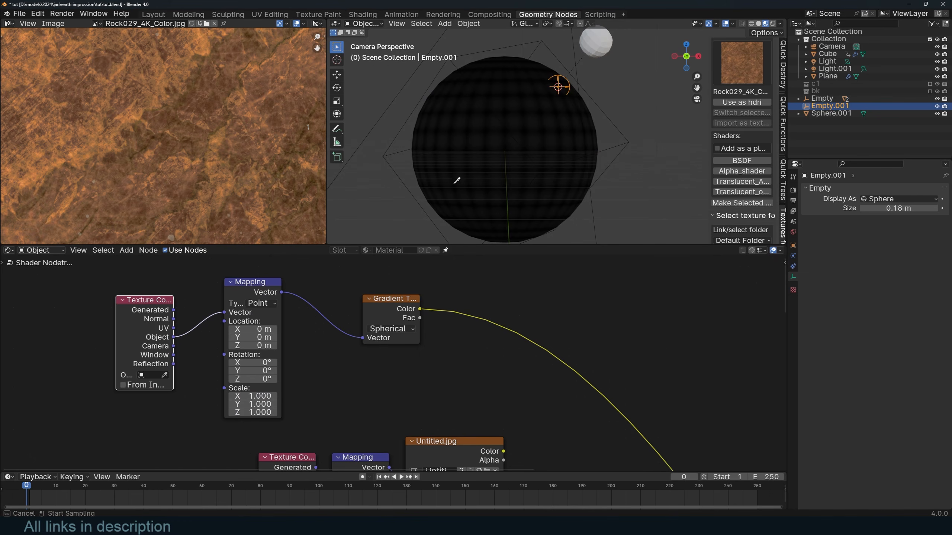
{"action": "left_click", "coordinate": [559, 87]}
- Try moving and scaling Empty.001 to check how it controls the spherical gradient on the sphere
{"action": "key", "text": "g"}
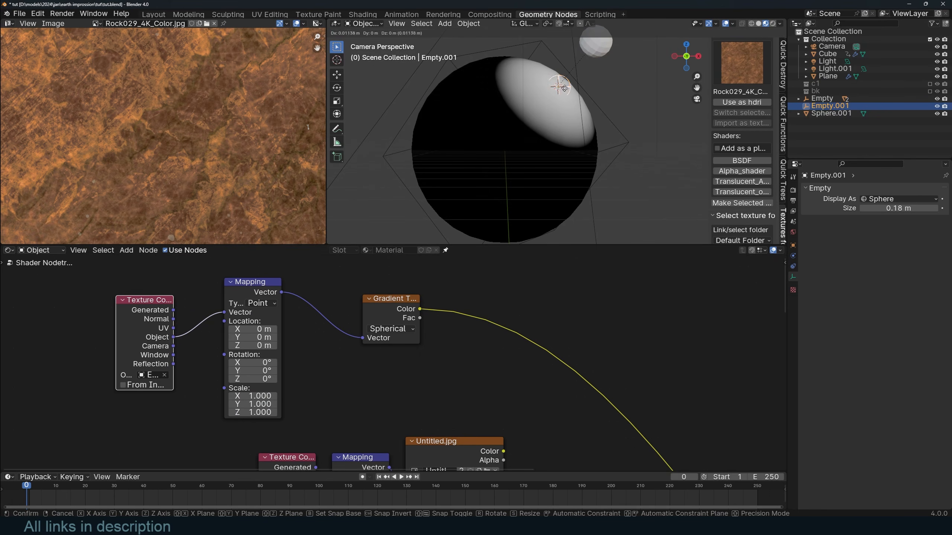
{"action": "key", "text": "Escape"}
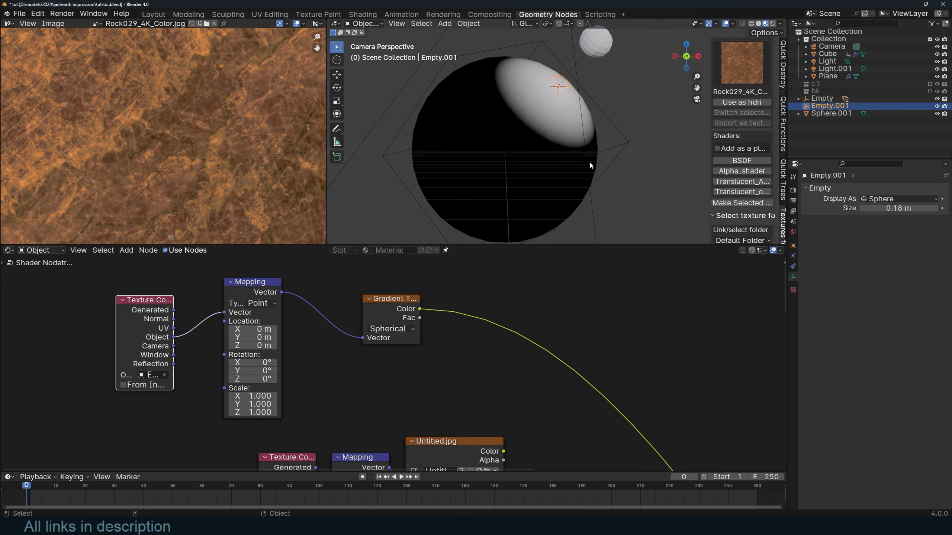
{"action": "key", "text": "s"}
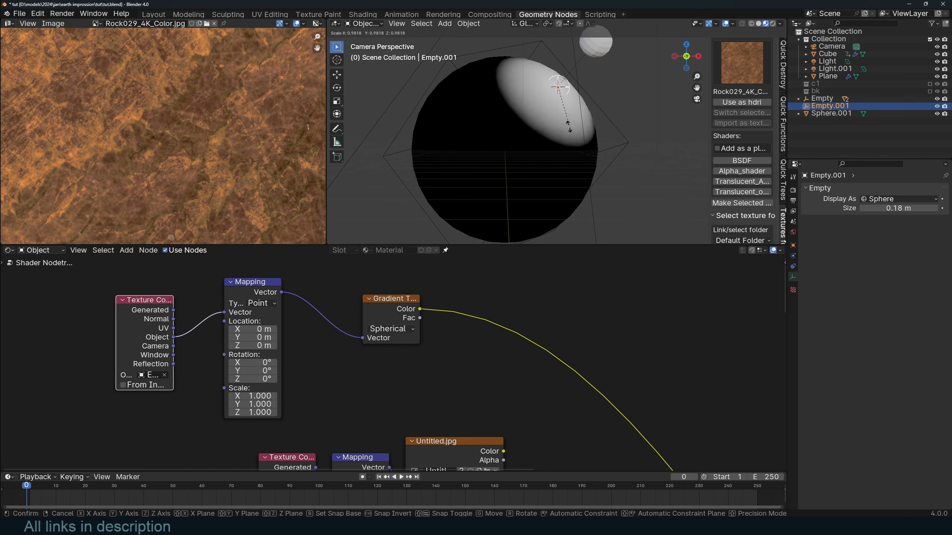
{"action": "left_click", "coordinate": [572, 181]}
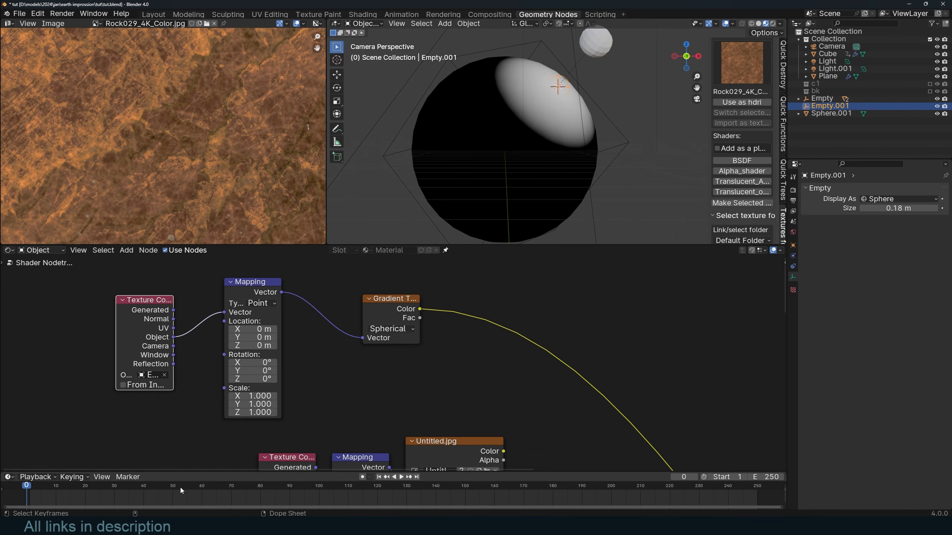
- Go to frame 70 and scale up Empty.001 until the spherical gradient covers most of the sphere
{"action": "key", "text": "s"}
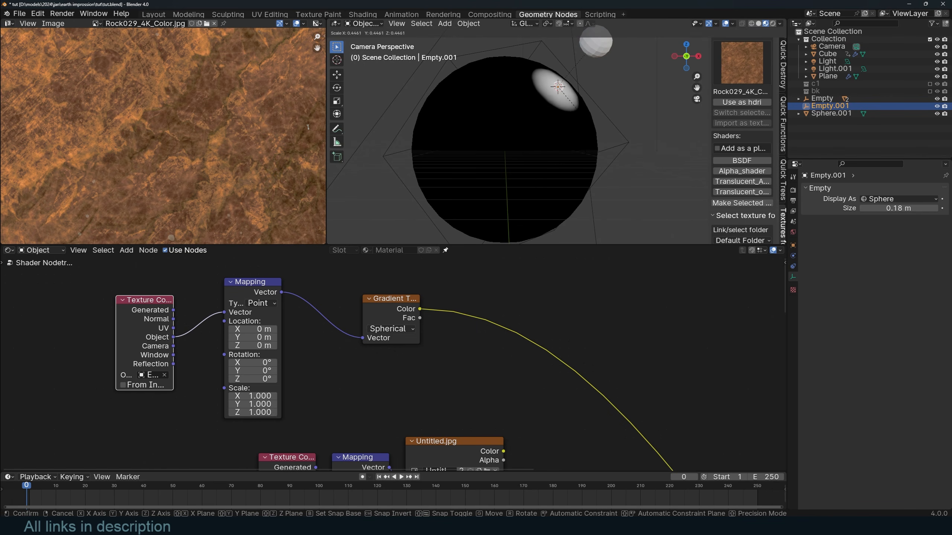
{"action": "key", "text": "Escape"}
{"action": "left_click", "coordinate": [231, 485]}
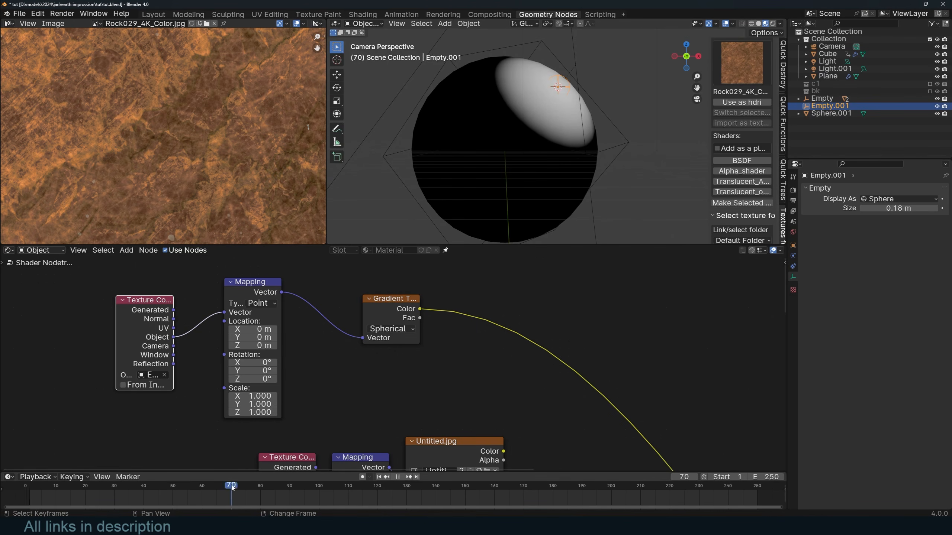
{"action": "key", "text": "s"}
{"action": "left_click", "coordinate": [592, 131]}
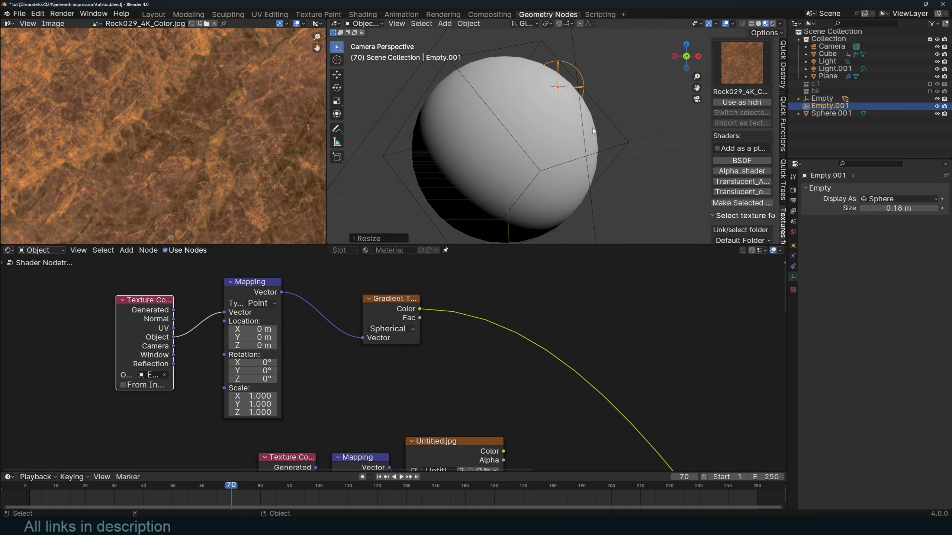
- Keyframe Empty.001's growth between frame 0 and frame 70 with auto keying and play the animation
{"action": "left_click", "coordinate": [362, 477]}
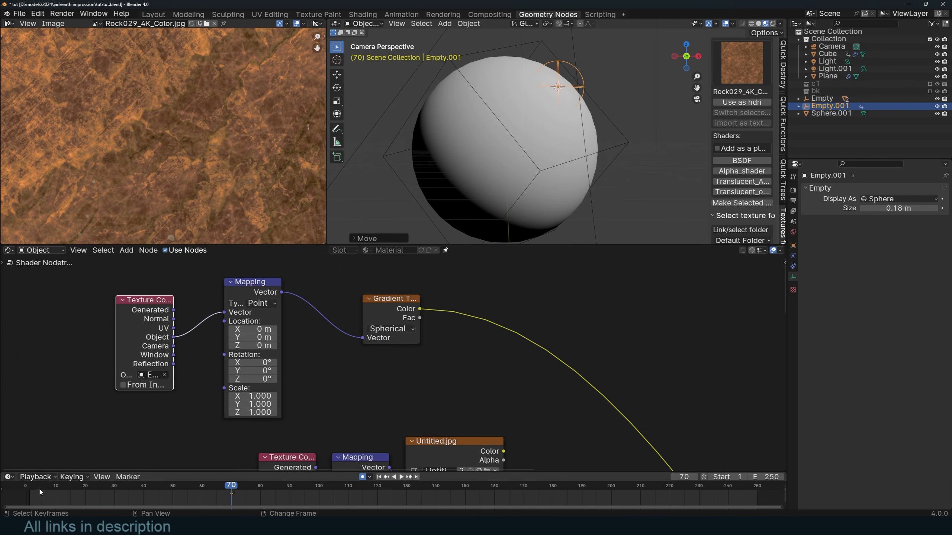
{"action": "left_click", "coordinate": [27, 486]}
{"action": "key", "text": "space"}
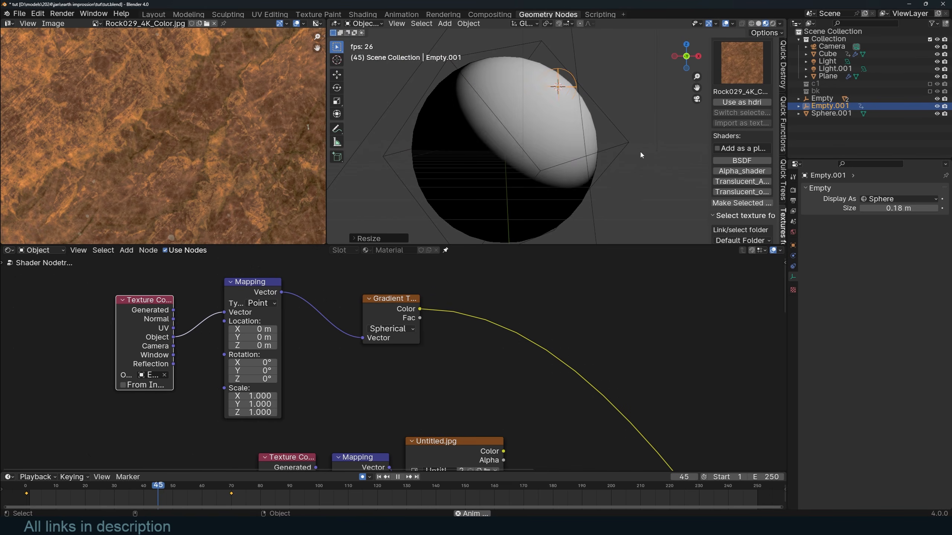
- Move the gradient node group up and add a Noise Texture node below the Gradient Texture
{"action": "left_click_drag", "start_coordinate": [400, 291], "coordinate": [382, 264]}
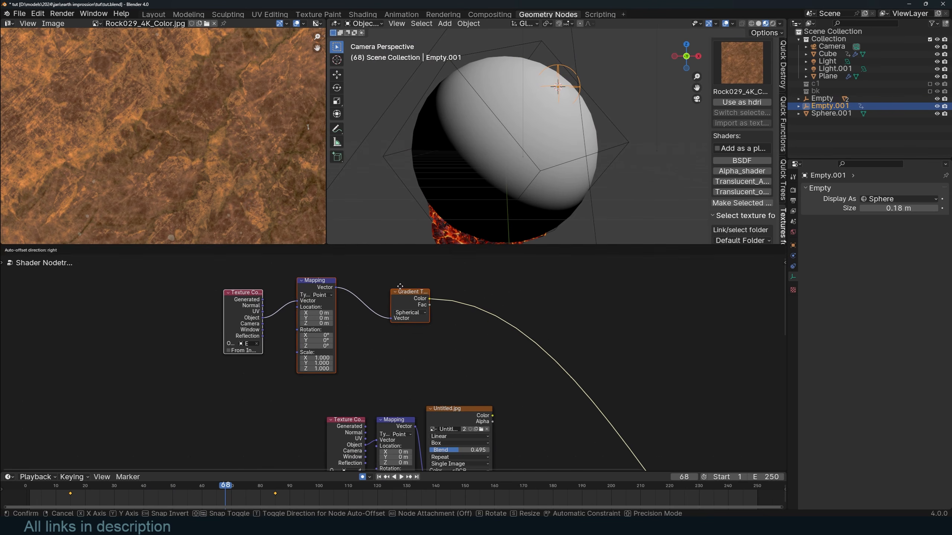
{"action": "left_click", "coordinate": [444, 312]}
{"action": "key", "text": "shift+a"}
{"action": "left_click", "coordinate": [445, 309]}
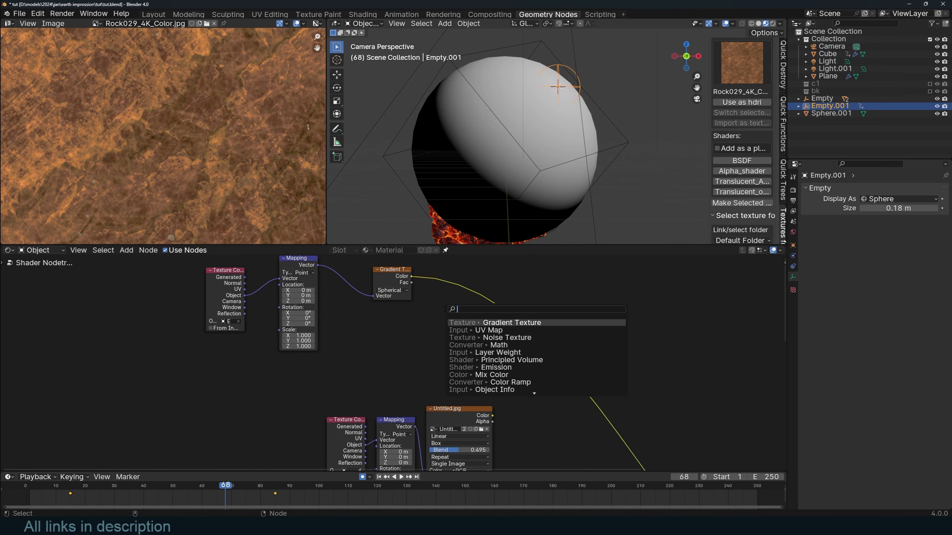
{"action": "type", "text": "noise"}
{"action": "key", "text": "Return"}
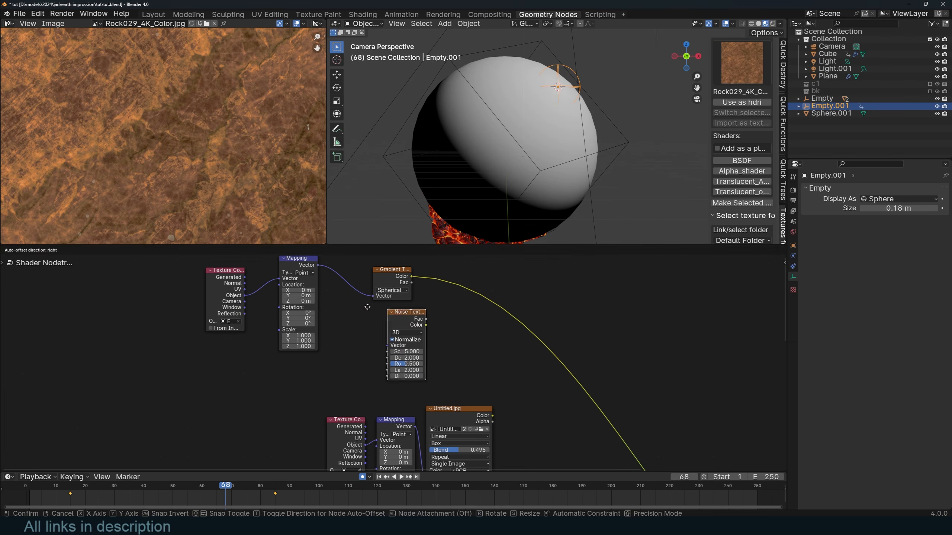
{"action": "left_click", "coordinate": [439, 308]}
- Insert a Mix Color node on the Gradient Texture's output link and connect the Noise Texture's Color output to its B input
{"action": "key", "text": "shift+a"}
{"action": "left_click", "coordinate": [439, 307]}
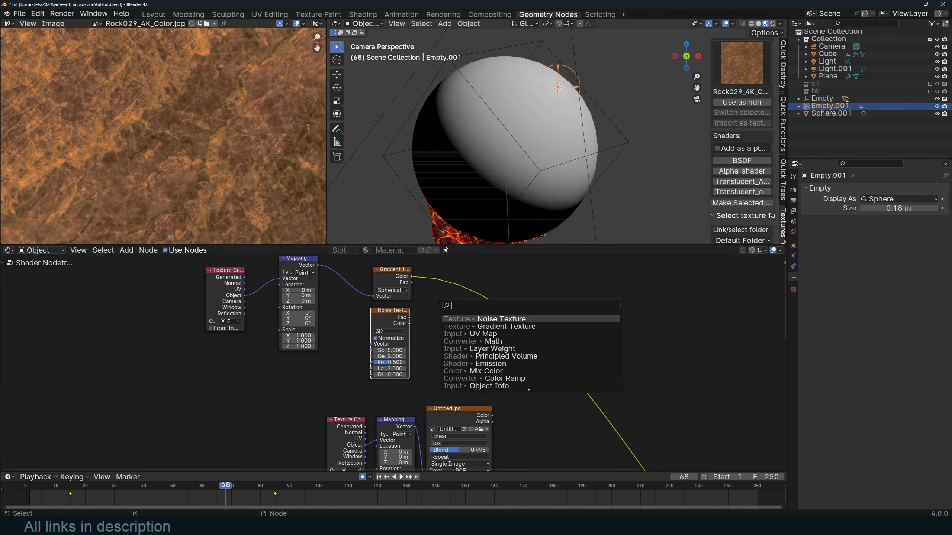
{"action": "left_click", "coordinate": [472, 301]}
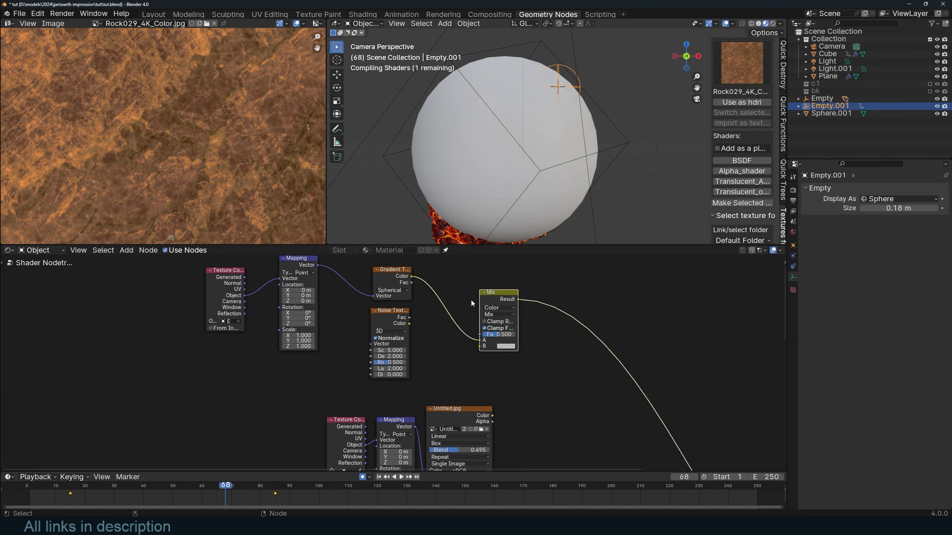
{"action": "scroll", "coordinate": [461, 305], "scroll_direction": "up", "scroll_amount": 4}
{"action": "left_click_drag", "start_coordinate": [416, 310], "coordinate": [429, 314]}
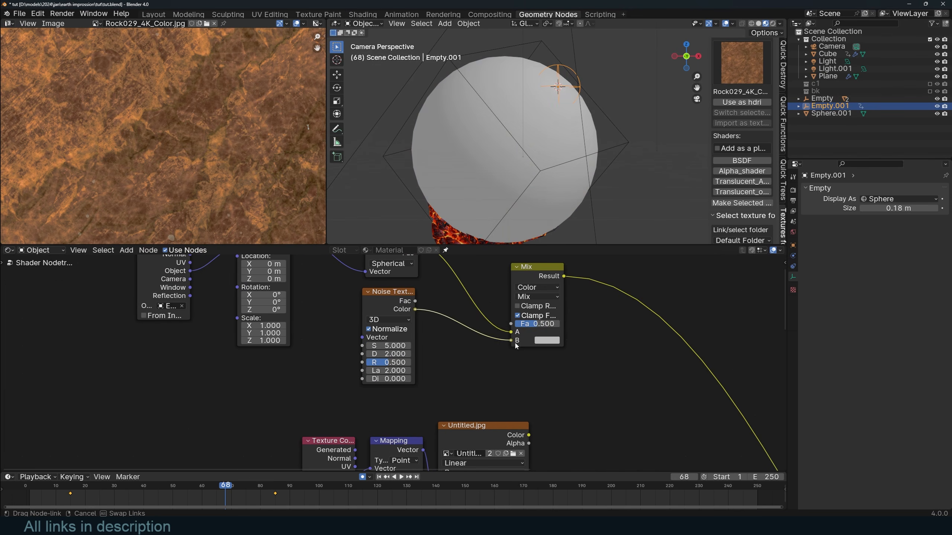
{"action": "left_click_drag", "start_coordinate": [515, 345], "coordinate": [514, 342]}
- Feed the Noise Texture's Fac output into the Mix node's B input and set the blending mode to Color Burn
{"action": "left_click", "coordinate": [539, 297]}
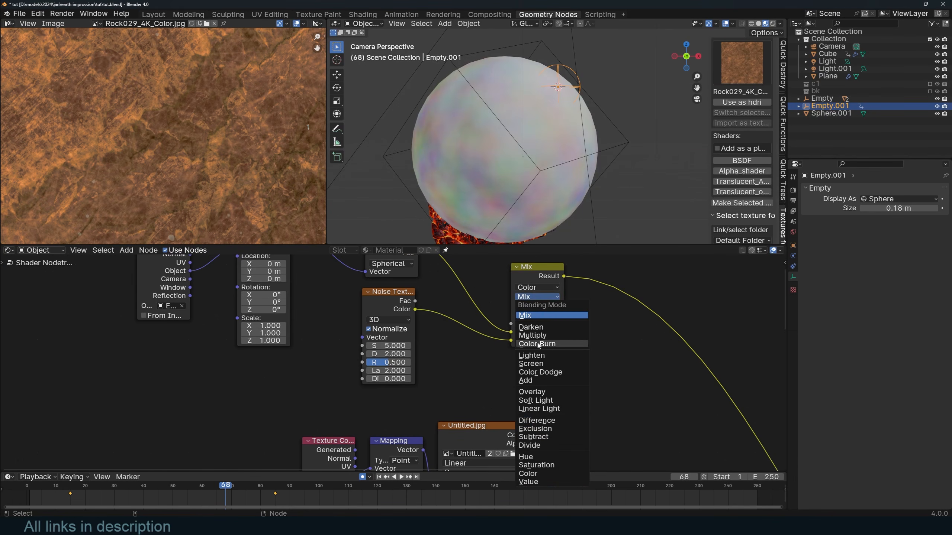
{"action": "left_click_drag", "start_coordinate": [416, 301], "coordinate": [512, 325]}
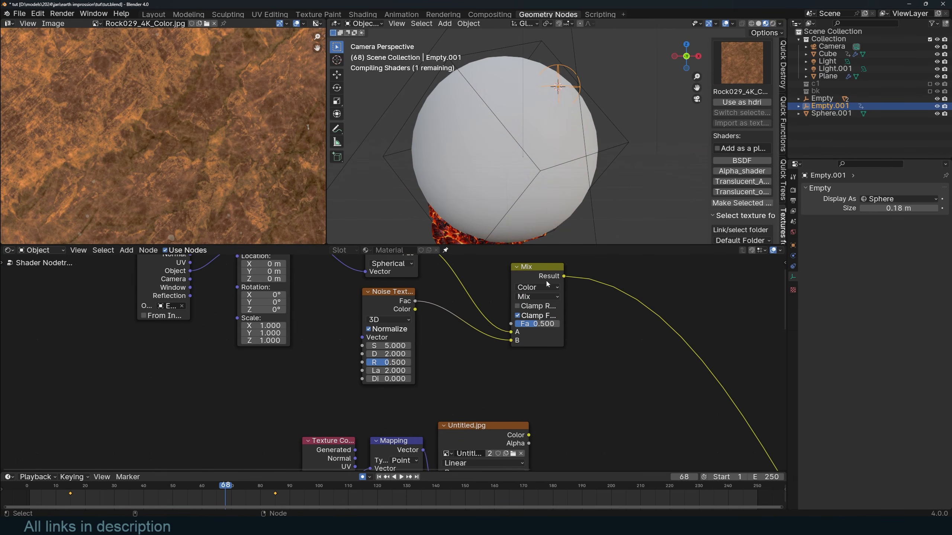
{"action": "left_click", "coordinate": [537, 296]}
{"action": "left_click", "coordinate": [537, 343]}
{"action": "scroll", "coordinate": [504, 88], "scroll_direction": "up", "scroll_amount": 3}
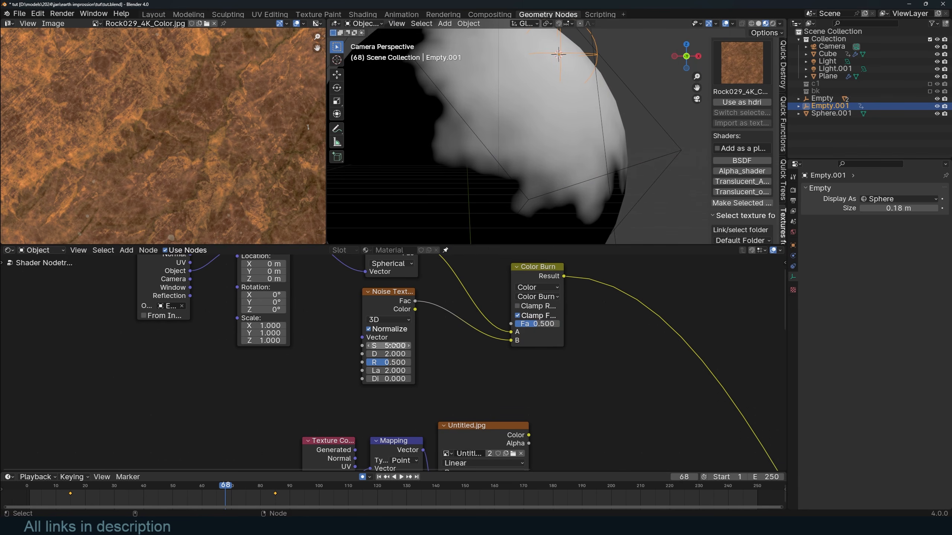
- Set the Noise Texture's Scale to 12.5 and check the gradient's broken-up edge on the sphere
{"action": "left_click_drag", "start_coordinate": [388, 345], "coordinate": [433, 346]}
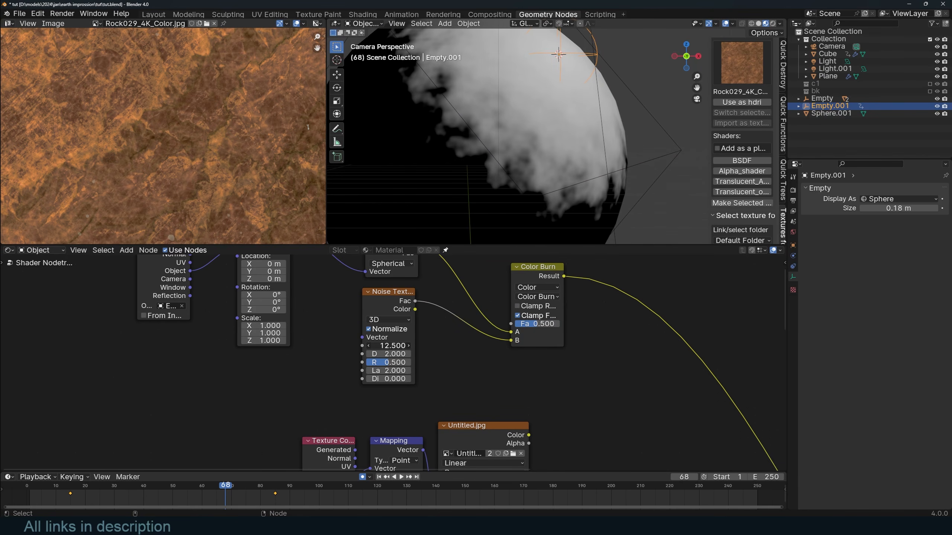
{"action": "middle_click_drag", "start_coordinate": [486, 116], "coordinate": [500, 138], "text": "shift"}
{"action": "scroll", "coordinate": [467, 123], "scroll_direction": "up", "scroll_amount": 1}
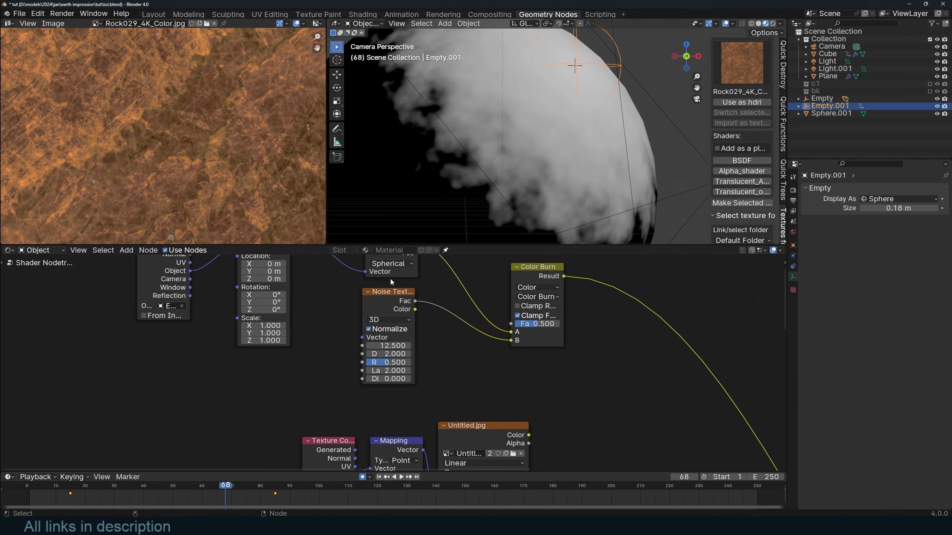
{"action": "middle_click_drag", "start_coordinate": [389, 296], "coordinate": [473, 276]}
{"action": "key", "text": "shift+a"}
{"action": "left_click", "coordinate": [379, 311]}
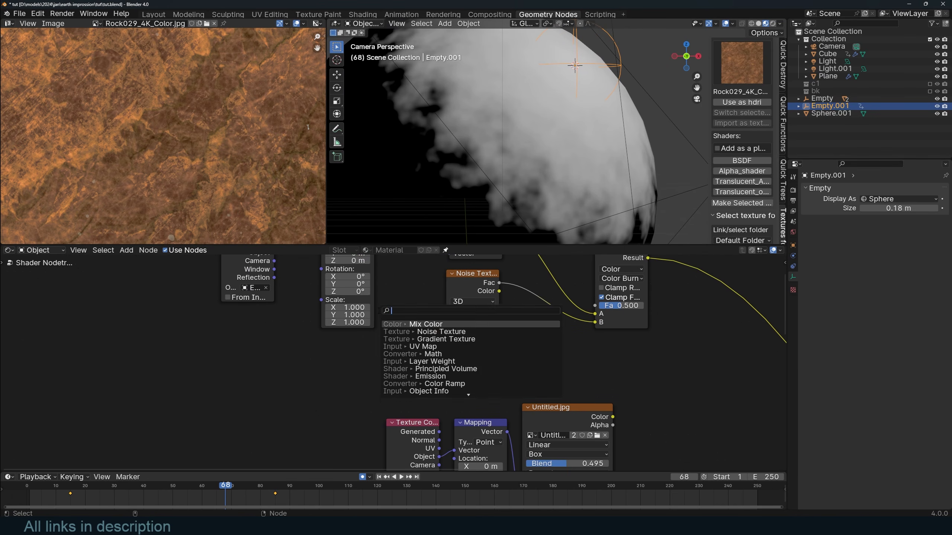
{"action": "left_click", "coordinate": [340, 356]}
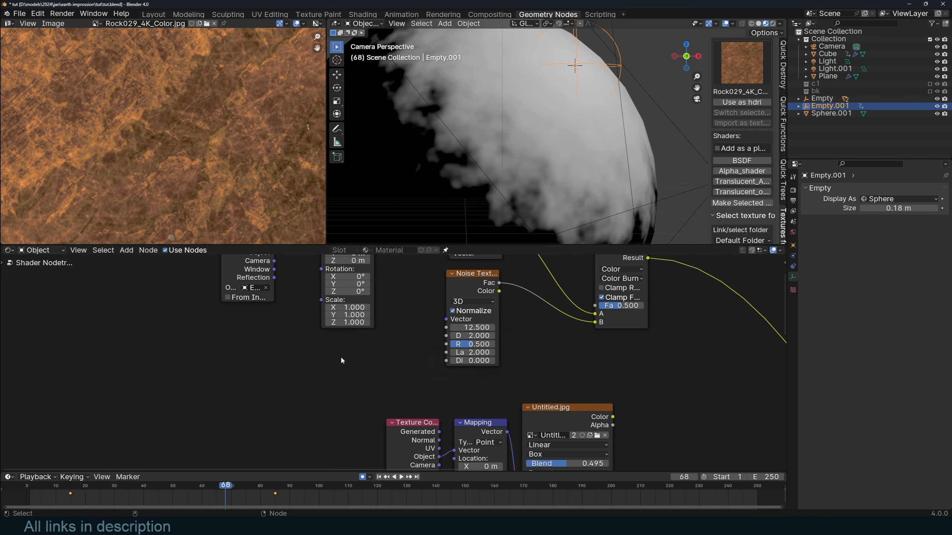
- Duplicate the Noise Texture node and connect the copy's Color output to the original's Vector input to distort the noise
{"action": "left_click_drag", "start_coordinate": [460, 278], "coordinate": [453, 303]}
{"action": "key", "text": "shift+d"}
{"action": "left_click", "coordinate": [274, 324]}
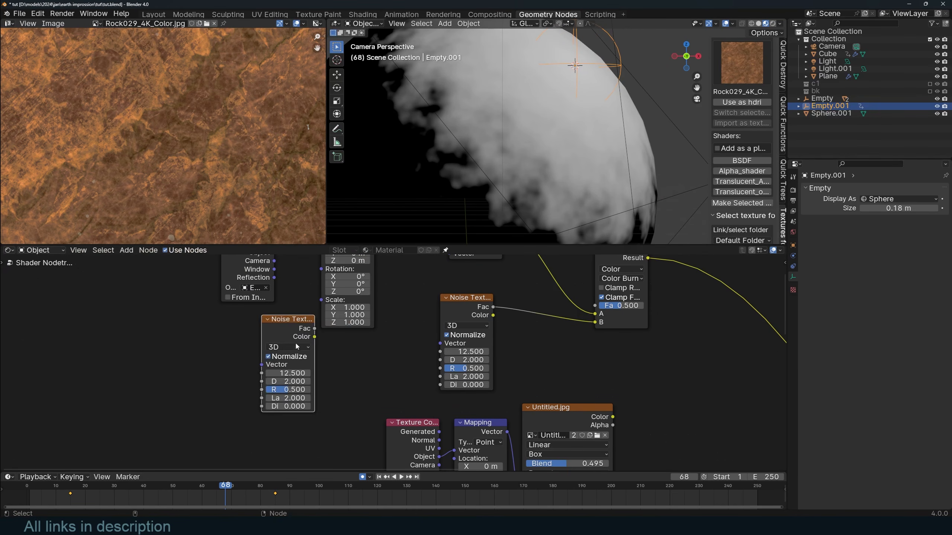
{"action": "left_click_drag", "start_coordinate": [296, 346], "coordinate": [334, 355]}
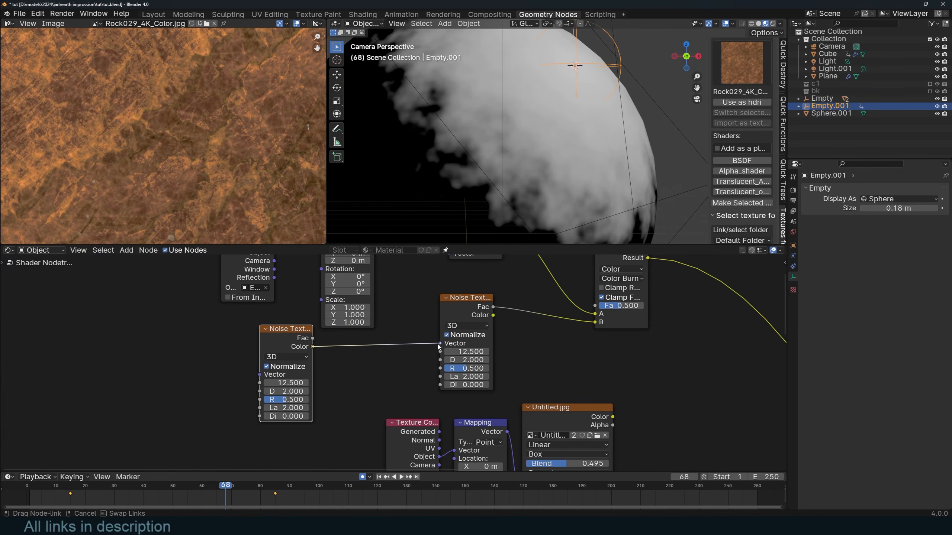
{"action": "left_click_drag", "start_coordinate": [438, 346], "coordinate": [440, 343]}
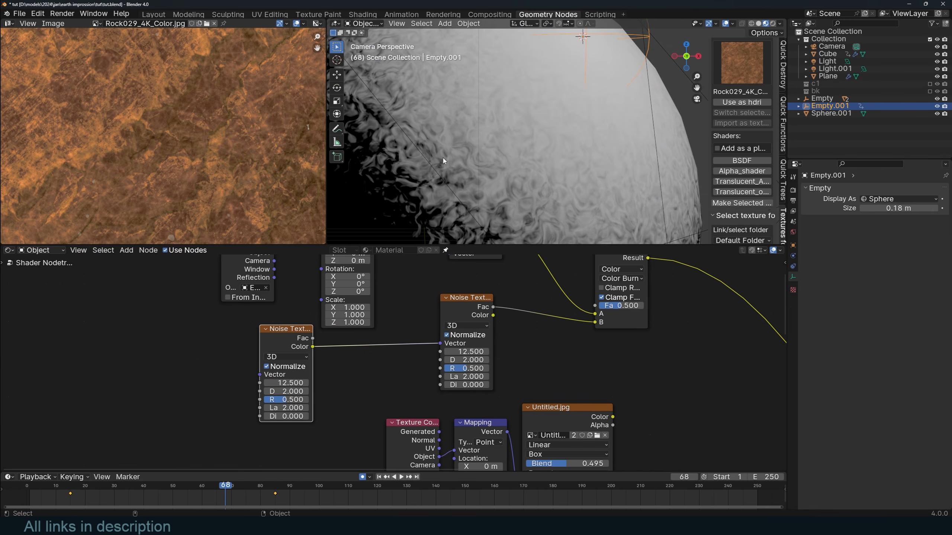
{"action": "scroll", "coordinate": [491, 328], "scroll_direction": "down", "scroll_amount": 3}
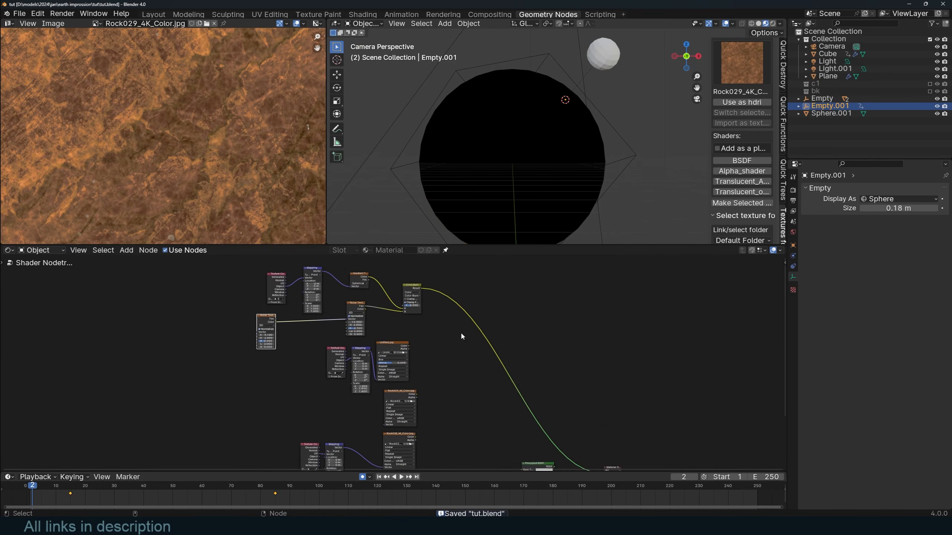
- Add an Emission shader beside the lava image texture and connect the image's Color output to it
{"action": "left_click", "coordinate": [396, 353]}
{"action": "scroll", "coordinate": [441, 353], "scroll_direction": "up", "scroll_amount": 1}
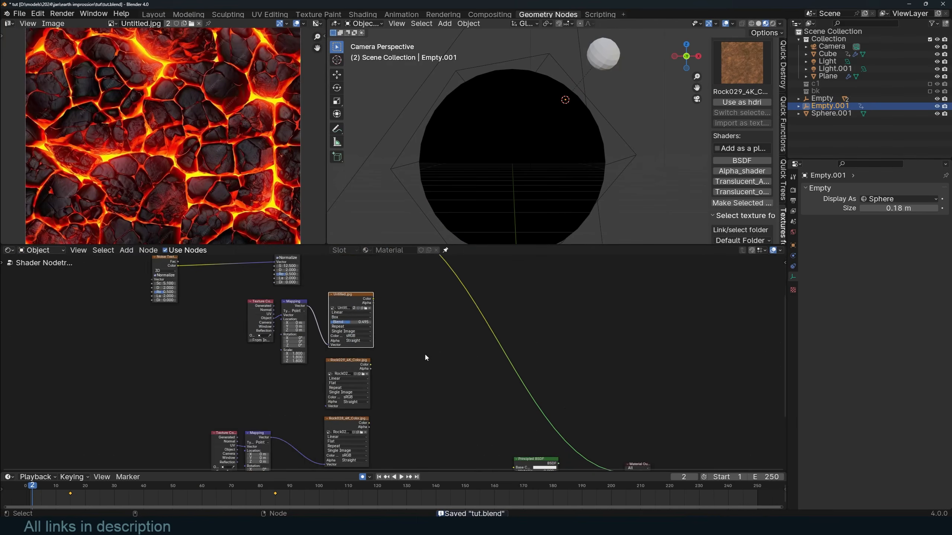
{"action": "key", "text": "shift+a"}
{"action": "type", "text": "e"}
{"action": "left_click", "coordinate": [468, 310]}
{"action": "left_click", "coordinate": [442, 297]}
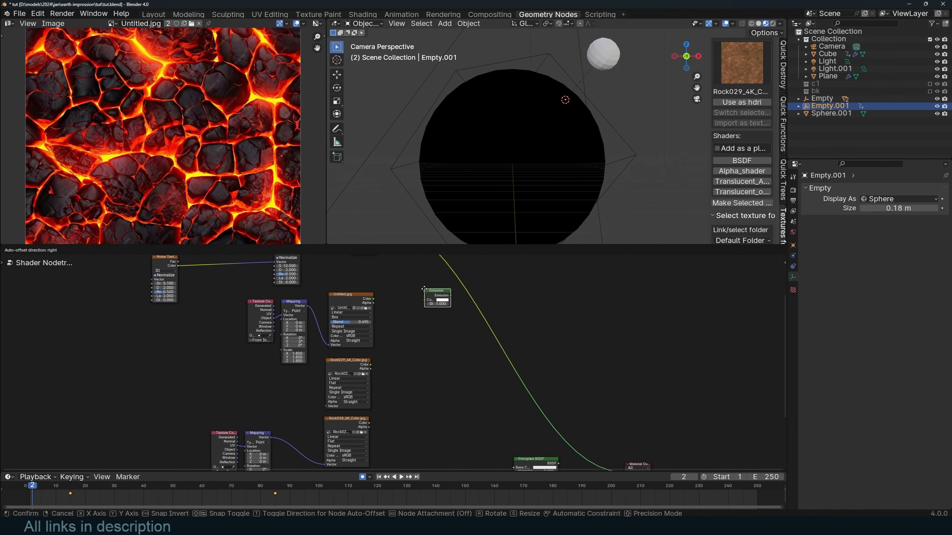
{"action": "scroll", "coordinate": [403, 294], "scroll_direction": "up", "scroll_amount": 2}
{"action": "left_click_drag", "start_coordinate": [362, 275], "coordinate": [436, 277]}
{"action": "scroll", "coordinate": [528, 387], "scroll_direction": "down", "scroll_amount": 3}
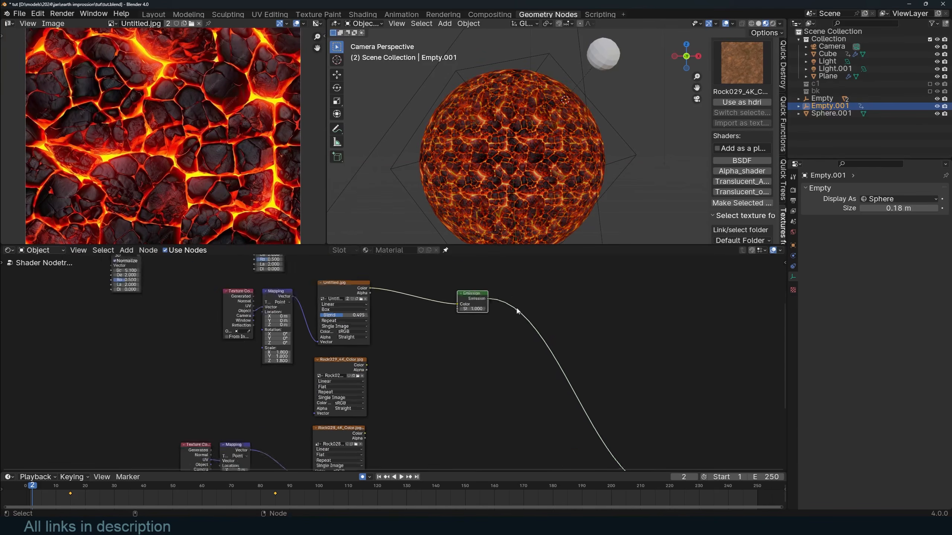
- Move the Principled BSDF below the Emission node and combine the two with a Mix Shader
{"action": "left_click_drag", "start_coordinate": [528, 392], "coordinate": [461, 280]}
{"action": "middle_click_drag", "start_coordinate": [460, 277], "coordinate": [435, 359]}
{"action": "scroll", "coordinate": [435, 358], "scroll_direction": "up", "scroll_amount": 4}
{"action": "right_click_drag", "start_coordinate": [442, 333], "coordinate": [442, 332], "text": "ctrl+shift"}
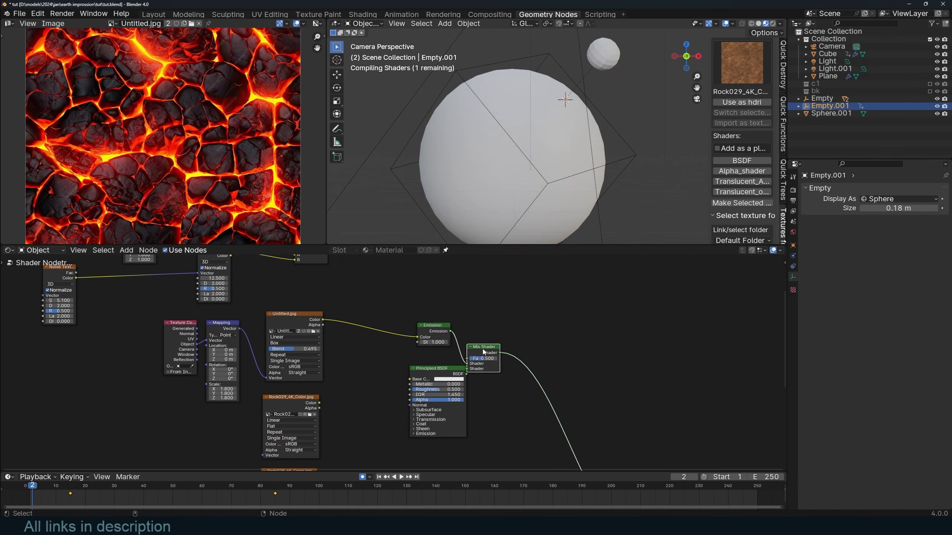
{"action": "left_click_drag", "start_coordinate": [482, 349], "coordinate": [523, 333]}
- Connect the Color Burn result to the Mix Shader's Fac input and play the animation to check the blend
{"action": "middle_click_drag", "start_coordinate": [429, 289], "coordinate": [431, 343]}
{"action": "mouse_move", "coordinate": [329, 274]}
{"action": "left_mouse_down"}
{"action": "mouse_move", "coordinate": [457, 374]}
{"action": "mouse_move", "coordinate": [510, 397]}
{"action": "left_mouse_up"}
{"action": "key", "text": "space"}
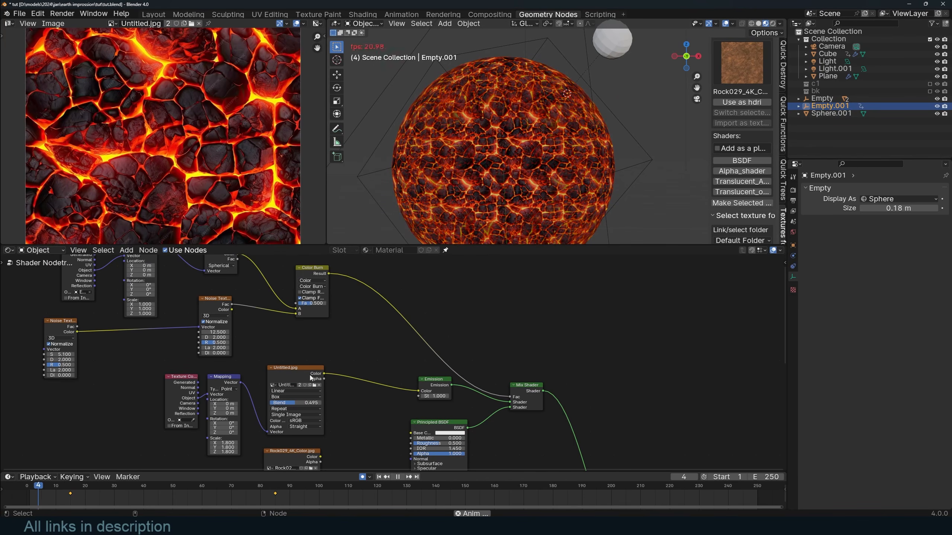
{"action": "key", "text": "space"}
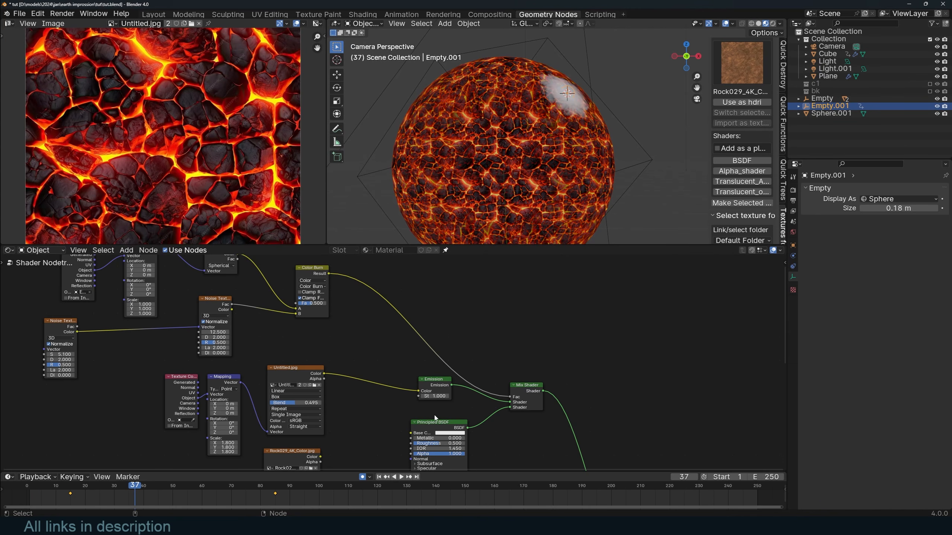
- Insert a Color Ramp between Color Burn and the Mix Shader, with the black stop at 0.109 and the white stop close to it
{"action": "scroll", "coordinate": [529, 408], "scroll_direction": "up", "scroll_amount": 2}
{"action": "left_click_drag", "start_coordinate": [525, 391], "coordinate": [526, 395]}
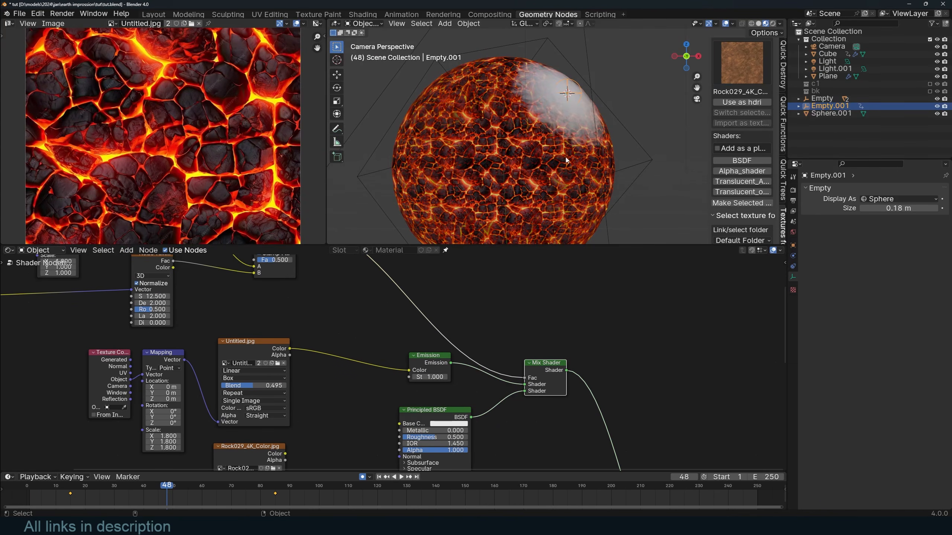
{"action": "scroll", "coordinate": [422, 402], "scroll_direction": "down", "scroll_amount": 2}
{"action": "key", "text": "shift+a"}
{"action": "type", "text": "rano"}
{"action": "left_click", "coordinate": [475, 329]}
{"action": "left_click", "coordinate": [428, 344]}
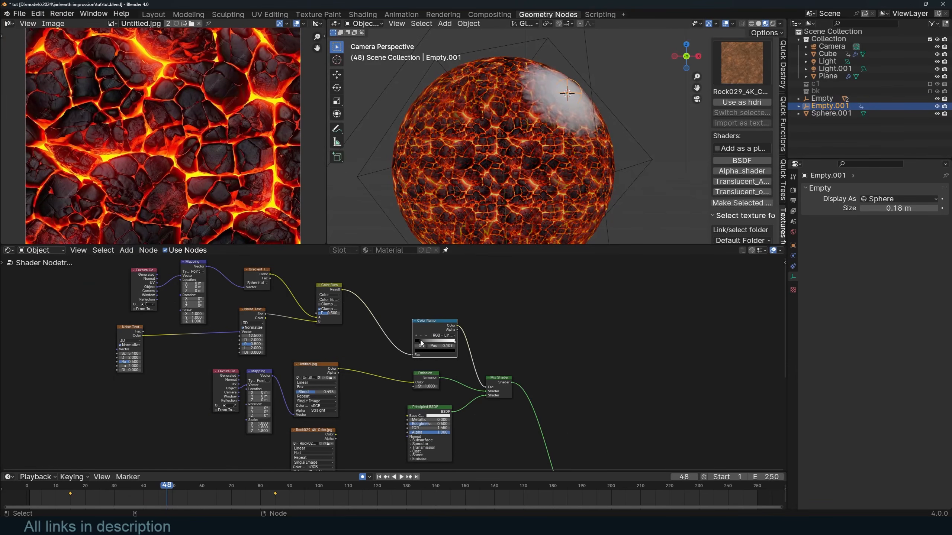
{"action": "left_click_drag", "start_coordinate": [429, 344], "coordinate": [426, 344]}
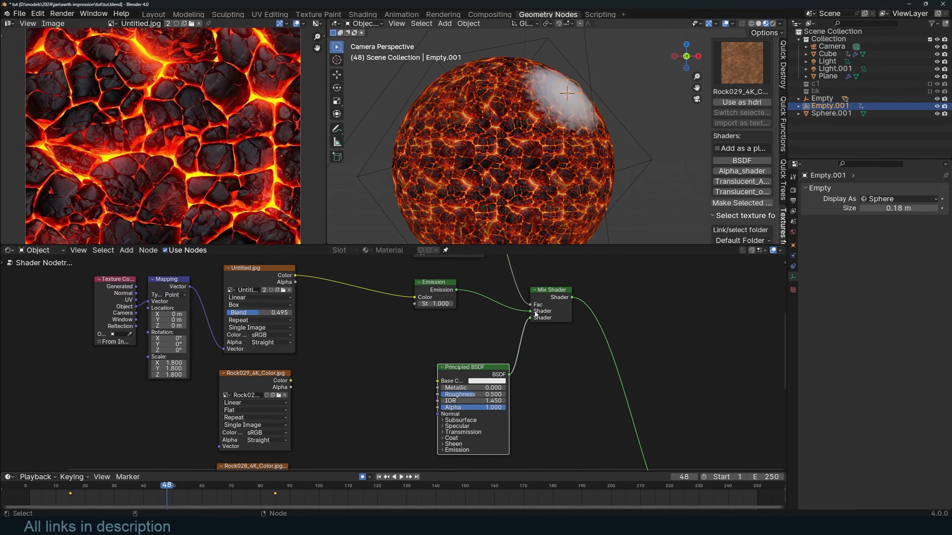
- Swap the Mix Shader's inputs so the Principled BSDF comes first and Emission second, and save the file
{"action": "middle_click_drag", "start_coordinate": [535, 321], "coordinate": [520, 335]}
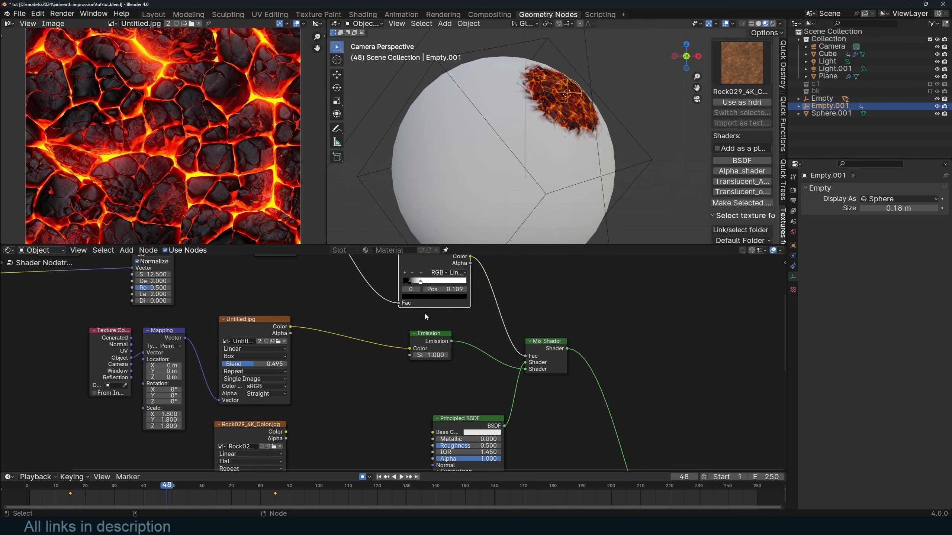
{"action": "key", "text": "ctrl+s"}
- Preview the Rock029 and Rock028 image textures one after the other on the sphere
{"action": "middle_click_drag", "start_coordinate": [451, 350], "coordinate": [516, 294]}
{"action": "middle_click_drag", "start_coordinate": [388, 400], "coordinate": [410, 380]}
{"action": "left_click", "coordinate": [359, 362], "text": "ctrl+shift"}
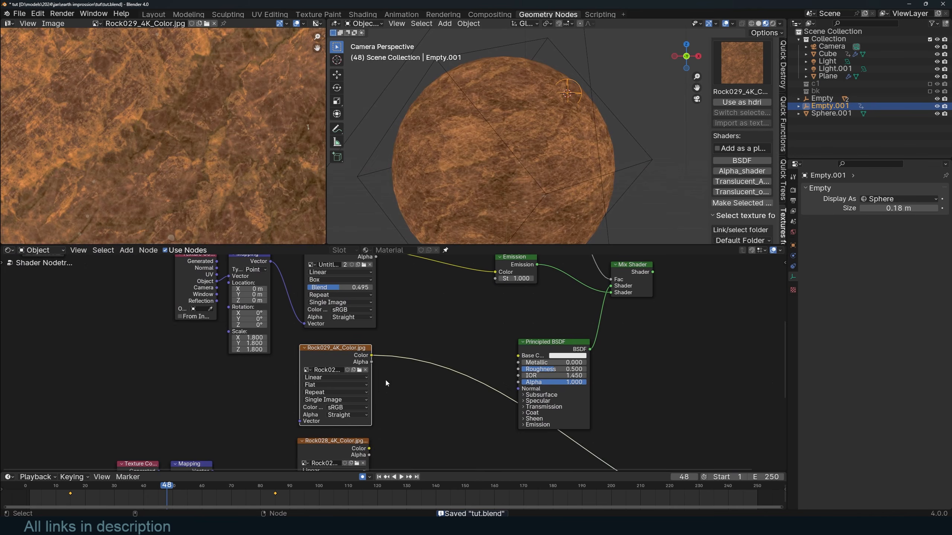
{"action": "scroll", "coordinate": [389, 372], "scroll_direction": "down", "scroll_amount": 6}
{"action": "left_click", "coordinate": [372, 413], "text": "ctrl+shift"}
{"action": "scroll", "coordinate": [388, 414], "scroll_direction": "down", "scroll_amount": 5}
{"action": "middle_click_drag", "start_coordinate": [387, 415], "coordinate": [397, 344]}
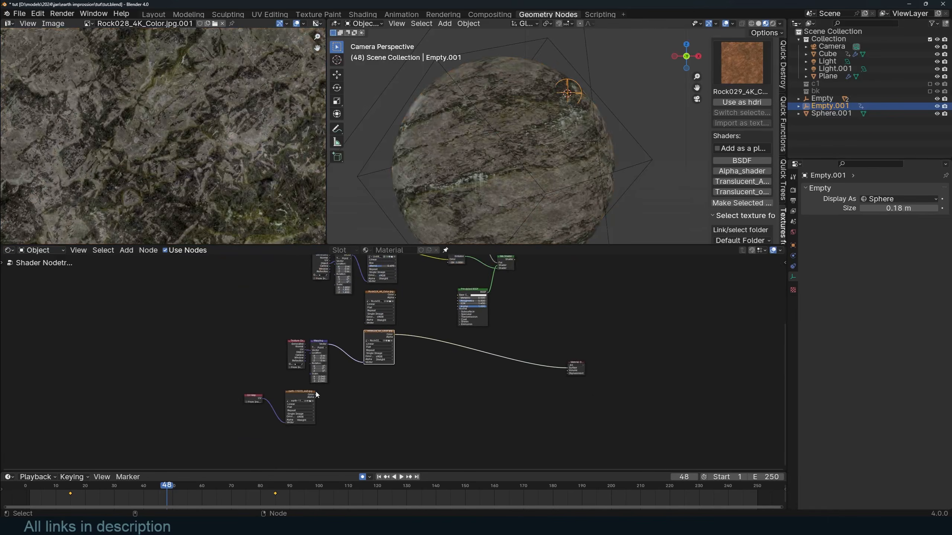
- Preview the Earth image texture on the sphere and move its node underneath the rock texture nodes
{"action": "left_click", "coordinate": [305, 397], "text": "ctrl+shift"}
{"action": "left_click_drag", "start_coordinate": [304, 396], "coordinate": [376, 389]}
{"action": "scroll", "coordinate": [425, 325], "scroll_direction": "up", "scroll_amount": 1}
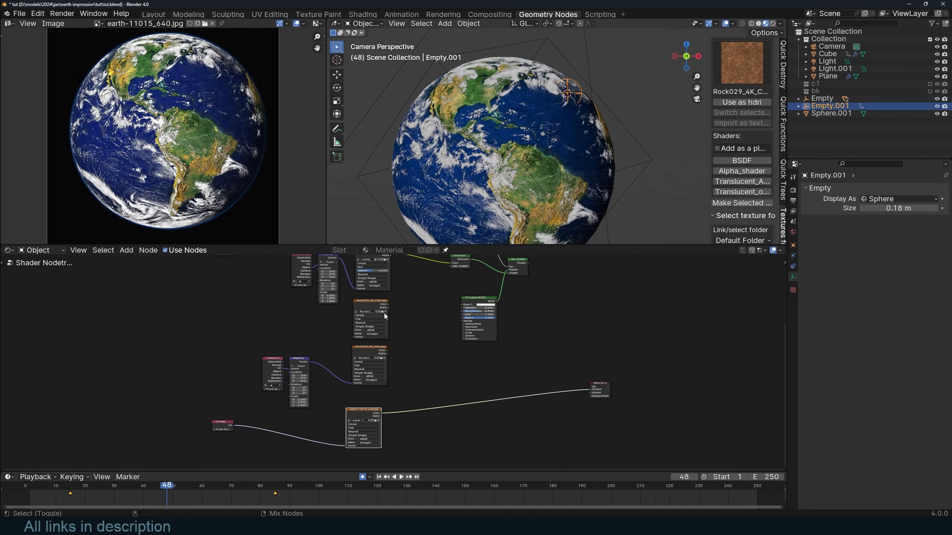
- Preview the Rock028 and Rock029 image textures on the sphere, ending on Rock029
{"action": "left_click", "coordinate": [380, 305], "text": "ctrl+shift"}
{"action": "left_click", "coordinate": [381, 351], "text": "ctrl+shift"}
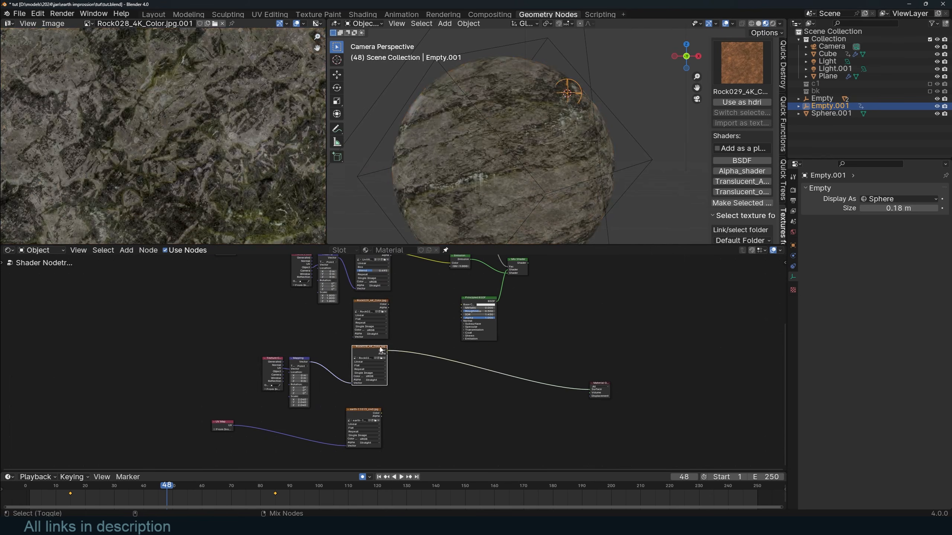
{"action": "left_click", "coordinate": [382, 306], "text": "ctrl+shift"}
- Move the gradient, noise and Color Burn nodes away from the image texture nodes to free up space
{"action": "scroll", "coordinate": [384, 302], "scroll_direction": "down", "scroll_amount": 5}
{"action": "middle_click_drag", "start_coordinate": [385, 291], "coordinate": [408, 322]}
{"action": "left_click_drag", "start_coordinate": [432, 279], "coordinate": [287, 316]}
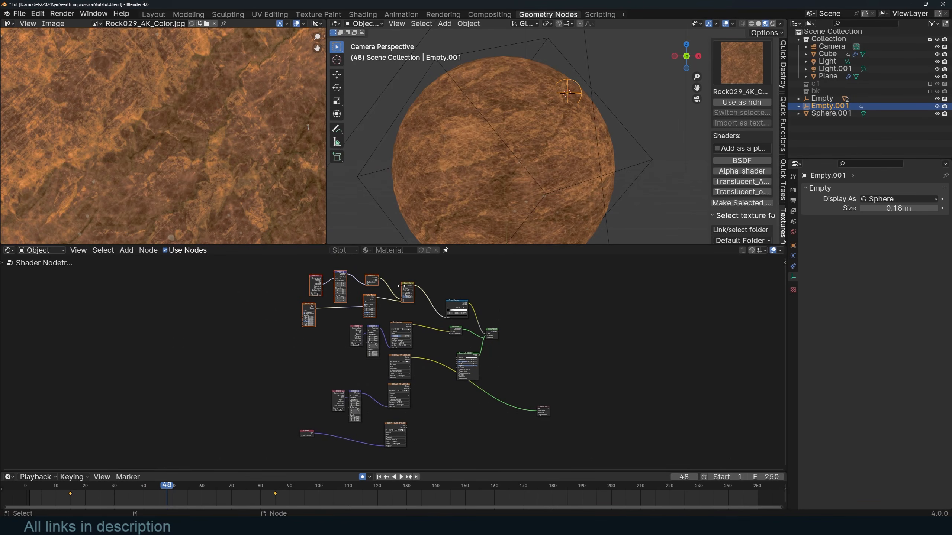
{"action": "left_click_drag", "start_coordinate": [372, 299], "coordinate": [276, 328]}
{"action": "left_click", "coordinate": [371, 367]}
{"action": "scroll", "coordinate": [373, 367], "scroll_direction": "up", "scroll_amount": 5}
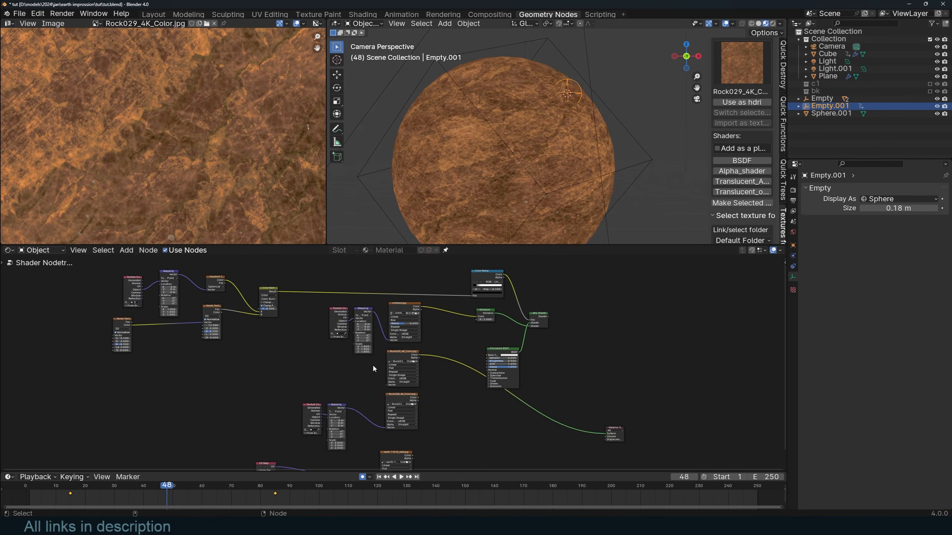
- Combine the Rock029 and Rock028 textures in a color Mix node feeding the Material Output, and move the Principled BSDF aside
{"action": "left_click_drag", "start_coordinate": [374, 368], "coordinate": [444, 402]}
{"action": "key", "text": "ctrl+0"}
{"action": "left_click", "coordinate": [557, 352]}
{"action": "left_click_drag", "start_coordinate": [509, 349], "coordinate": [567, 349]}
{"action": "left_click", "coordinate": [431, 380]}
{"action": "left_click_drag", "start_coordinate": [438, 380], "coordinate": [486, 365]}
- Insert a Color Ramp between Color Burn and the rock Mix node's Factor, with the white stop at 0.191
{"action": "key", "text": "shift+a"}
{"action": "left_click", "coordinate": [350, 357]}
{"action": "type", "text": "ra"}
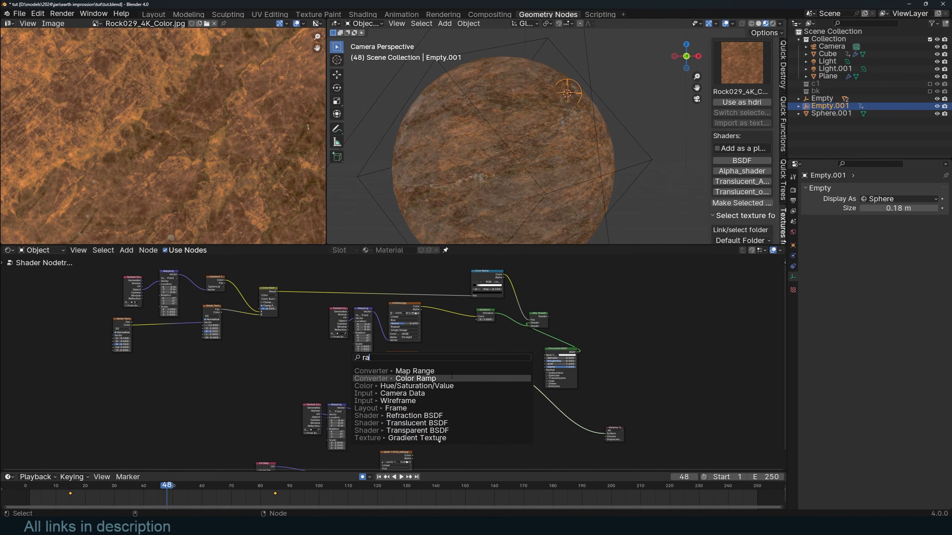
{"action": "left_click", "coordinate": [452, 377]}
{"action": "left_click", "coordinate": [349, 371]}
{"action": "scroll", "coordinate": [258, 302], "scroll_direction": "up", "scroll_amount": 1}
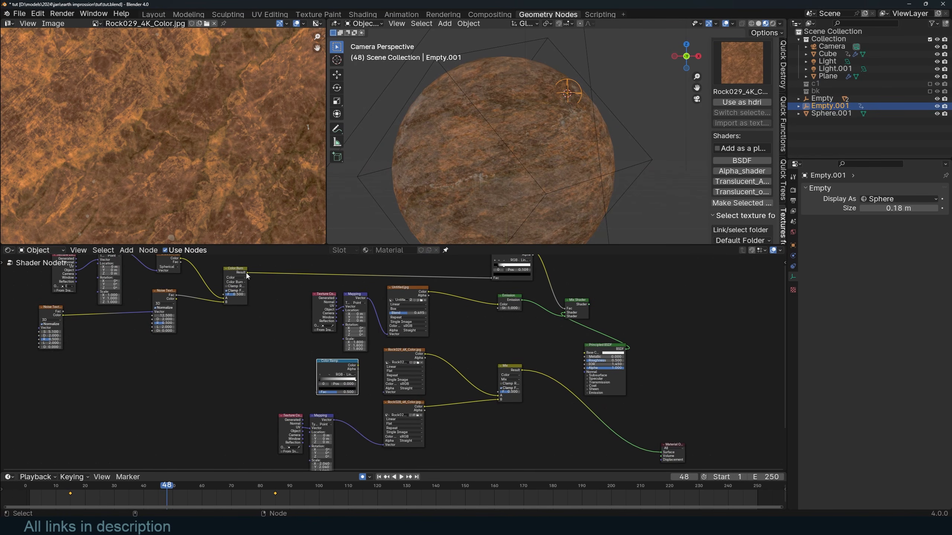
{"action": "left_click_drag", "start_coordinate": [246, 272], "coordinate": [317, 392]}
{"action": "mouse_move", "coordinate": [358, 366]}
{"action": "left_mouse_down"}
{"action": "mouse_move", "coordinate": [464, 379]}
{"action": "mouse_move", "coordinate": [509, 396]}
{"action": "mouse_move", "coordinate": [501, 393]}
{"action": "left_mouse_up"}
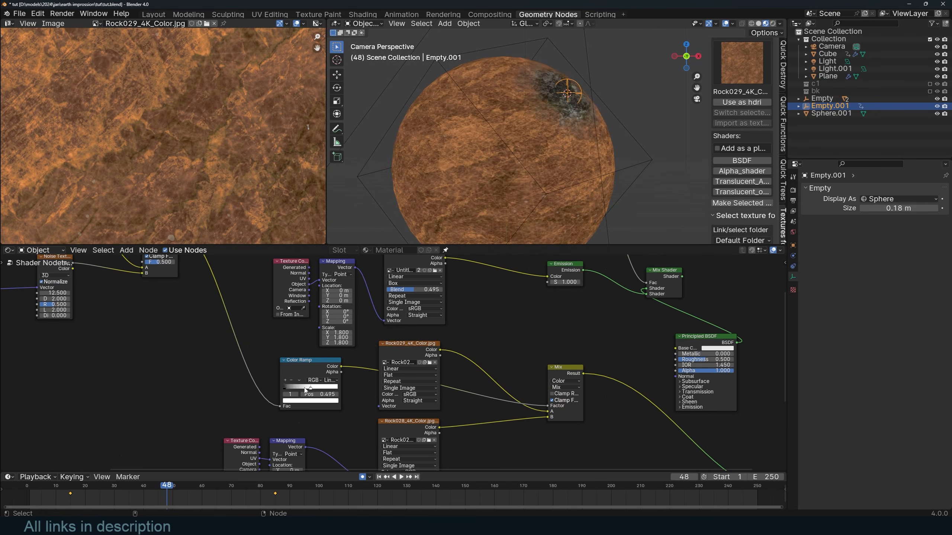
{"action": "left_click_drag", "start_coordinate": [305, 390], "coordinate": [285, 392]}
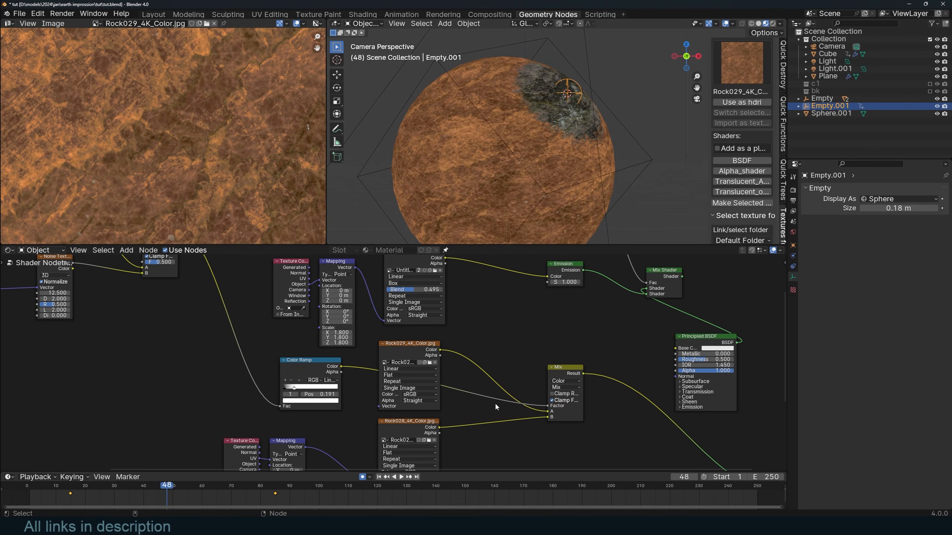
- Swap the rock Mix node's A and B inputs and place its ramp's black stop at 0.014
{"action": "middle_click_drag", "start_coordinate": [528, 410], "coordinate": [475, 395]}
{"action": "left_click_drag", "start_coordinate": [493, 403], "coordinate": [493, 398]}
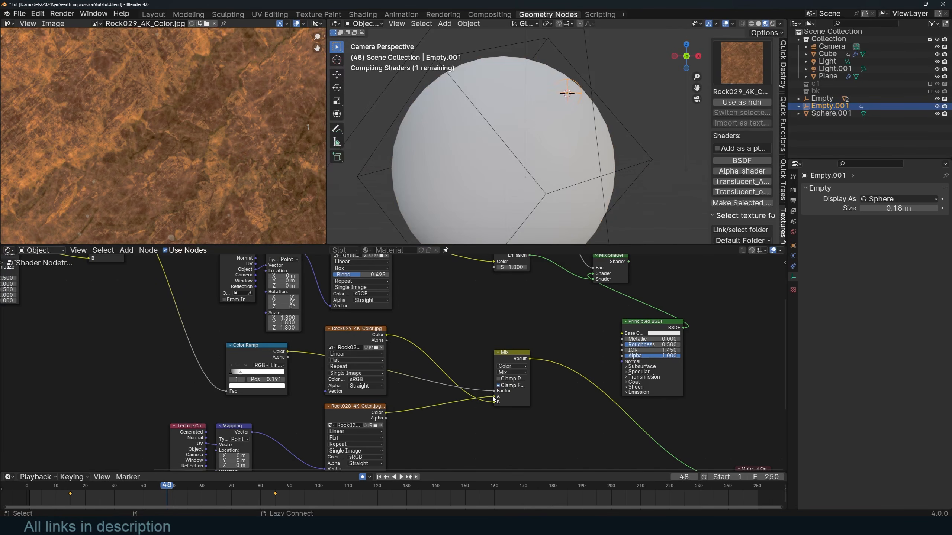
{"action": "scroll", "coordinate": [574, 102], "scroll_direction": "up", "scroll_amount": 1}
{"action": "middle_click_drag", "start_coordinate": [573, 101], "coordinate": [573, 121], "text": "shift"}
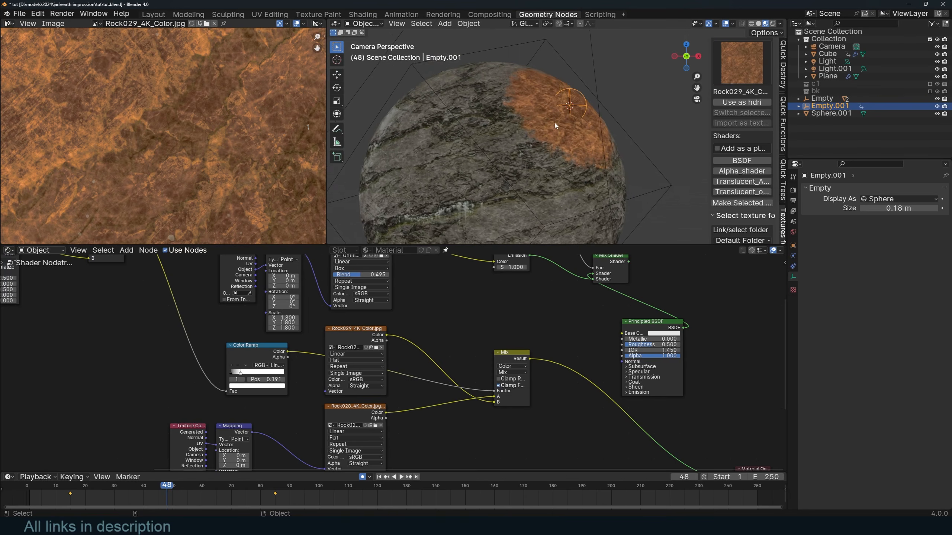
{"action": "scroll", "coordinate": [555, 122], "scroll_direction": "up", "scroll_amount": 1}
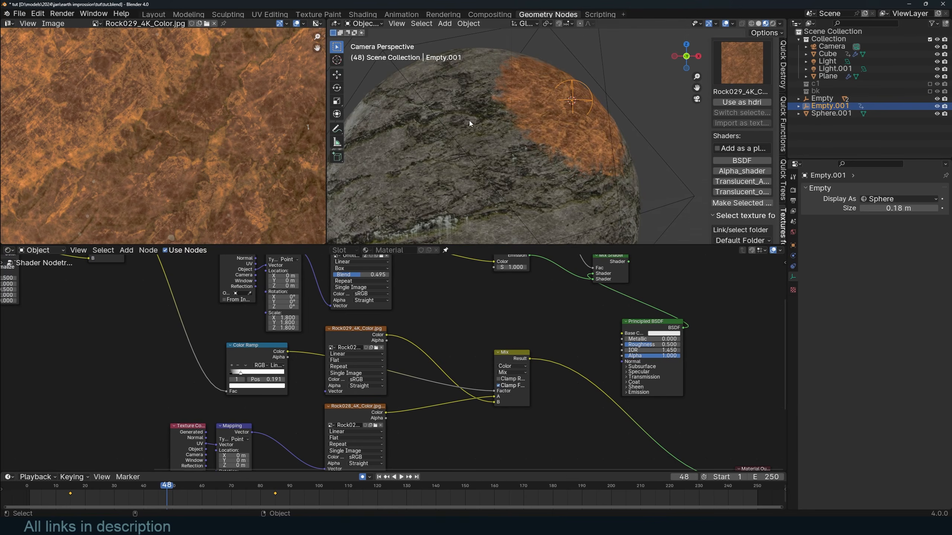
{"action": "left_click", "coordinate": [232, 375]}
{"action": "scroll", "coordinate": [484, 125], "scroll_direction": "up", "scroll_amount": 1}
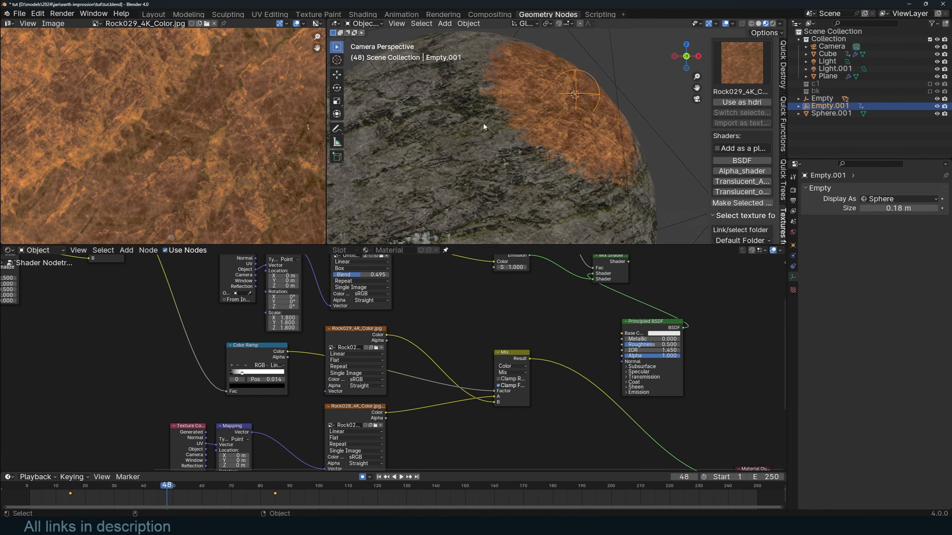
- Duplicate the rock Mix node, insert the copy before the Material Output, and connect the Earth texture to its B input
{"action": "scroll", "coordinate": [517, 405], "scroll_direction": "down", "scroll_amount": 4}
{"action": "middle_click_drag", "start_coordinate": [516, 406], "coordinate": [451, 378]}
{"action": "scroll", "coordinate": [475, 334], "scroll_direction": "up", "scroll_amount": 2}
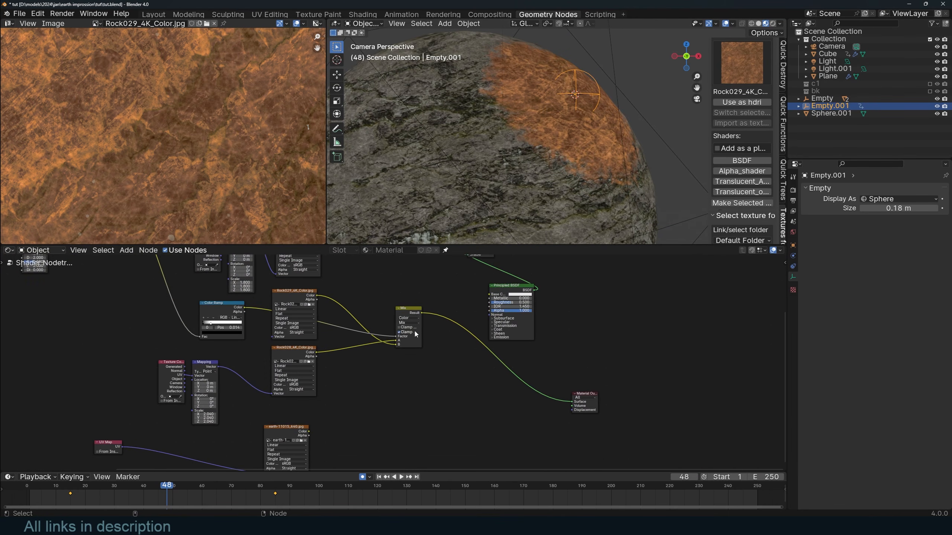
{"action": "left_click", "coordinate": [415, 329]}
{"action": "key", "text": "shift+d"}
{"action": "left_click", "coordinate": [474, 329]}
{"action": "left_click_drag", "start_coordinate": [461, 323], "coordinate": [475, 363]}
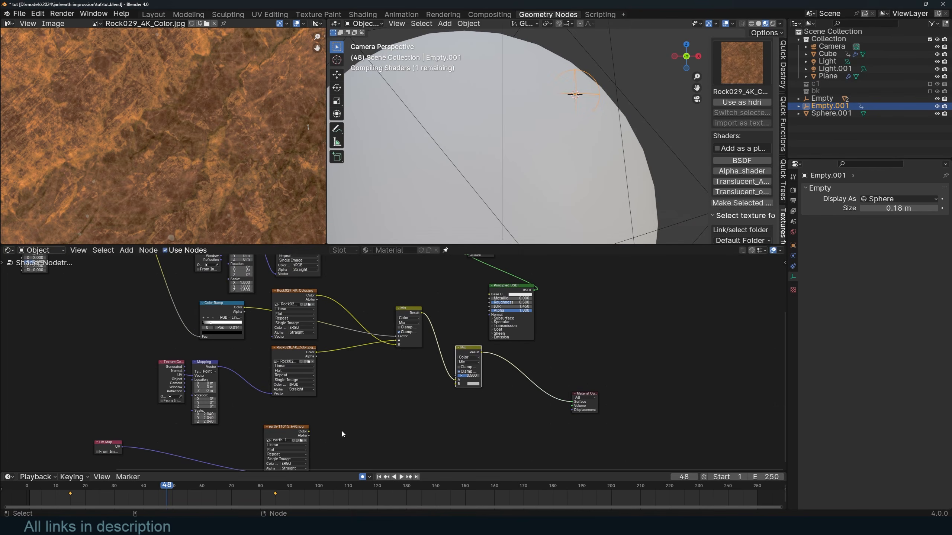
{"action": "left_click_drag", "start_coordinate": [310, 431], "coordinate": [456, 386]}
- Duplicate the rock Color Ramp and wire the copy between Color Burn and the second Mix node's Factor
{"action": "scroll", "coordinate": [394, 388], "scroll_direction": "down", "scroll_amount": 5}
{"action": "middle_click_drag", "start_coordinate": [386, 390], "coordinate": [409, 403]}
{"action": "scroll", "coordinate": [401, 410], "scroll_direction": "up", "scroll_amount": 3}
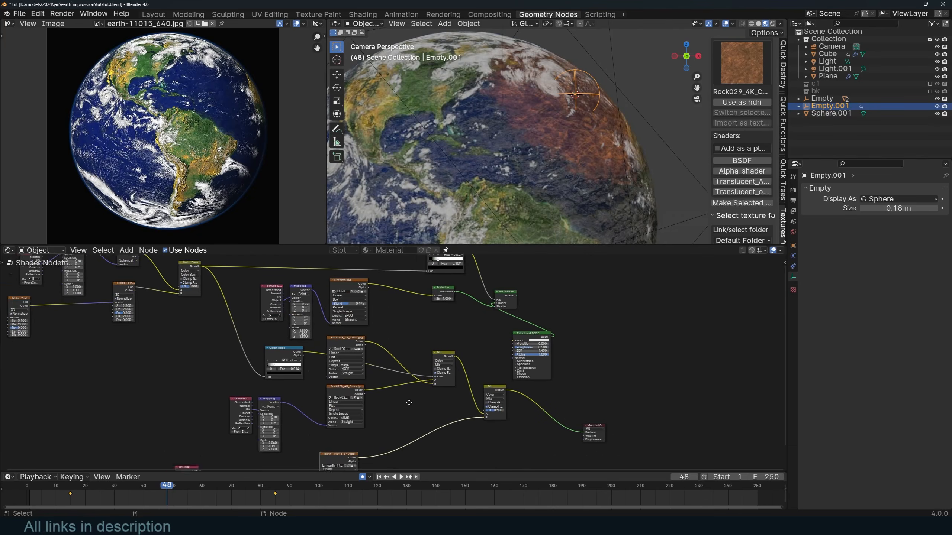
{"action": "left_click_drag", "start_coordinate": [283, 353], "coordinate": [270, 338]}
{"action": "key", "text": "shift+d"}
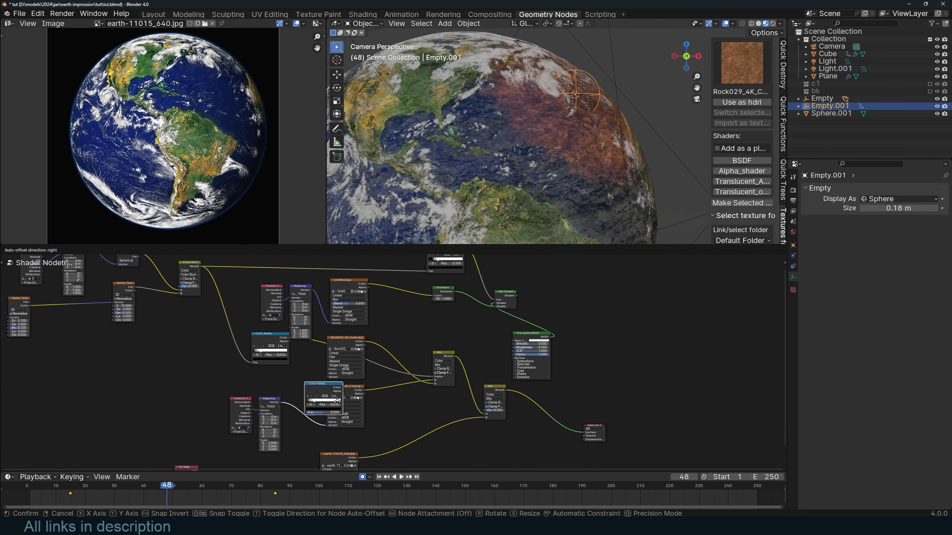
{"action": "left_click", "coordinate": [396, 400]}
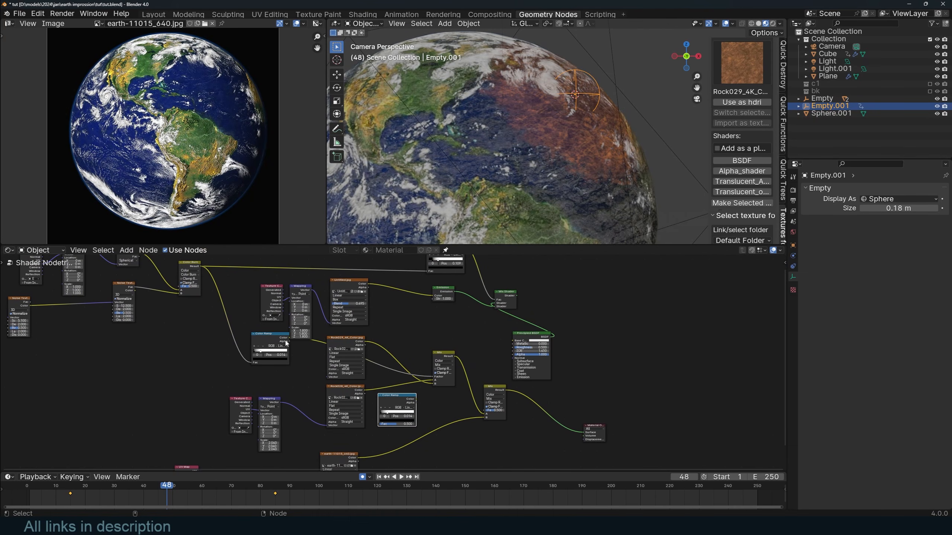
{"action": "left_click", "coordinate": [200, 269]}
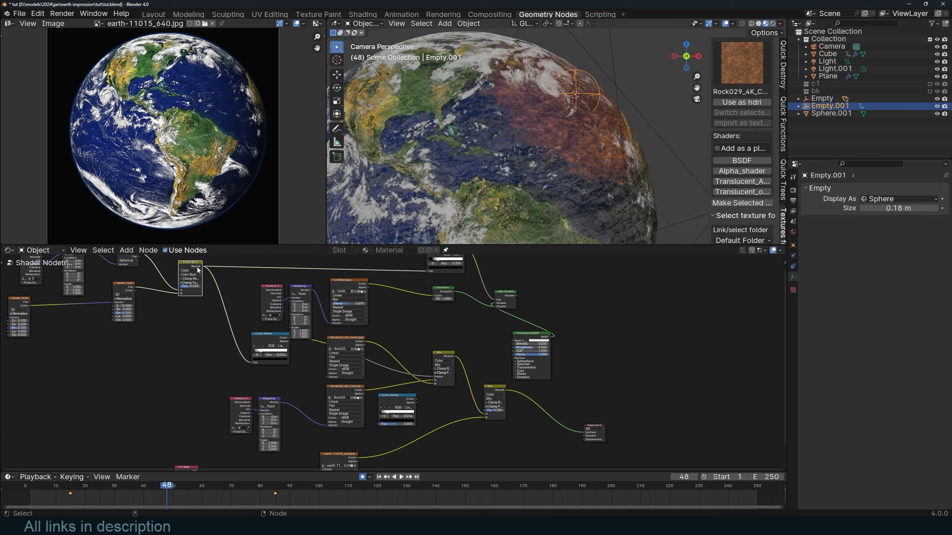
{"action": "mouse_move", "coordinate": [201, 267]}
{"action": "left_mouse_down"}
{"action": "mouse_move", "coordinate": [307, 400]}
{"action": "mouse_move", "coordinate": [380, 424]}
{"action": "mouse_move", "coordinate": [508, 422]}
{"action": "left_mouse_up"}
{"action": "scroll", "coordinate": [412, 405], "scroll_direction": "up", "scroll_amount": 1}
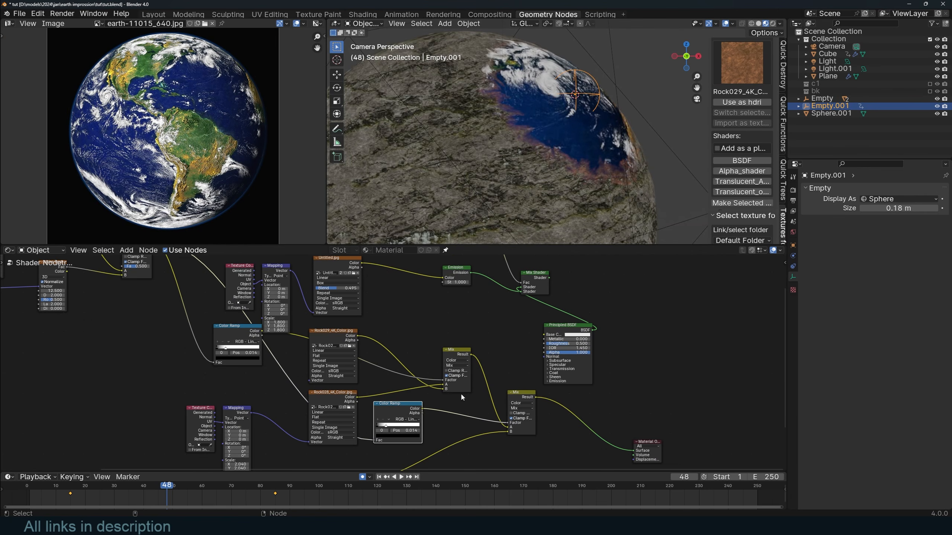
- Swap the A and B inputs of the second Mix node so the rock blend covers the area around the empty
{"action": "middle_click_drag", "start_coordinate": [461, 393], "coordinate": [494, 376]}
{"action": "scroll", "coordinate": [493, 376], "scroll_direction": "up", "scroll_amount": 1}
{"action": "left_click_drag", "start_coordinate": [566, 423], "coordinate": [566, 416], "text": "alt"}
- Adjust the white stops to 0.186 on the Earth blend's Color Ramp and 0.645 on the rock blend's Color Ramp
{"action": "middle_click_drag", "start_coordinate": [446, 427], "coordinate": [489, 418]}
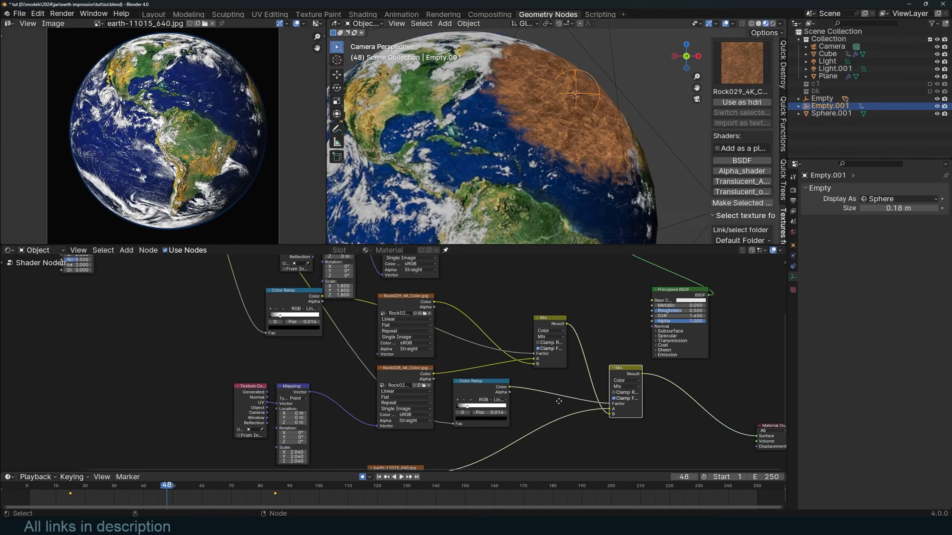
{"action": "scroll", "coordinate": [488, 418], "scroll_direction": "up", "scroll_amount": 1}
{"action": "mouse_move", "coordinate": [482, 415]}
{"action": "left_mouse_down"}
{"action": "mouse_move", "coordinate": [472, 418]}
{"action": "mouse_move", "coordinate": [495, 413]}
{"action": "mouse_move", "coordinate": [479, 415]}
{"action": "left_mouse_up"}
{"action": "left_click", "coordinate": [474, 416]}
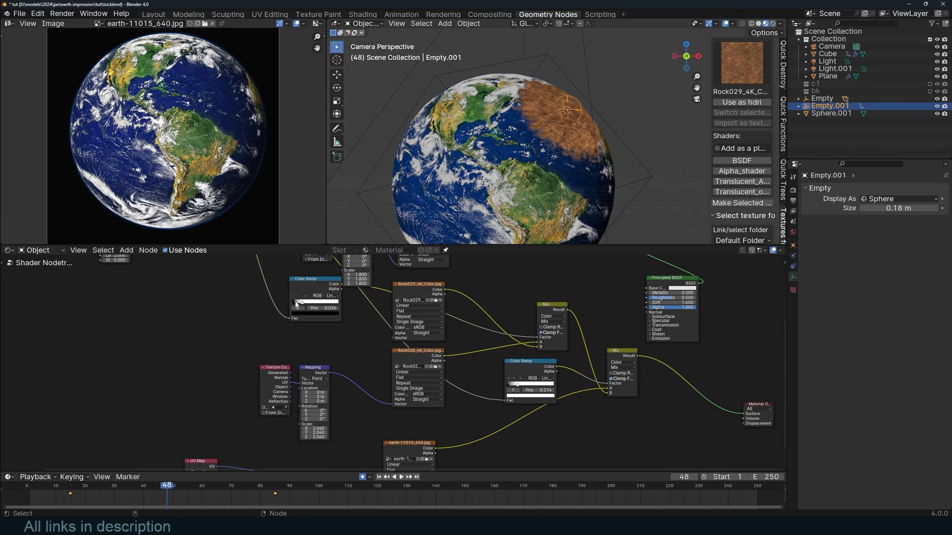
{"action": "left_click_drag", "start_coordinate": [279, 285], "coordinate": [308, 285]}
{"action": "scroll", "coordinate": [566, 149], "scroll_direction": "up", "scroll_amount": 4}
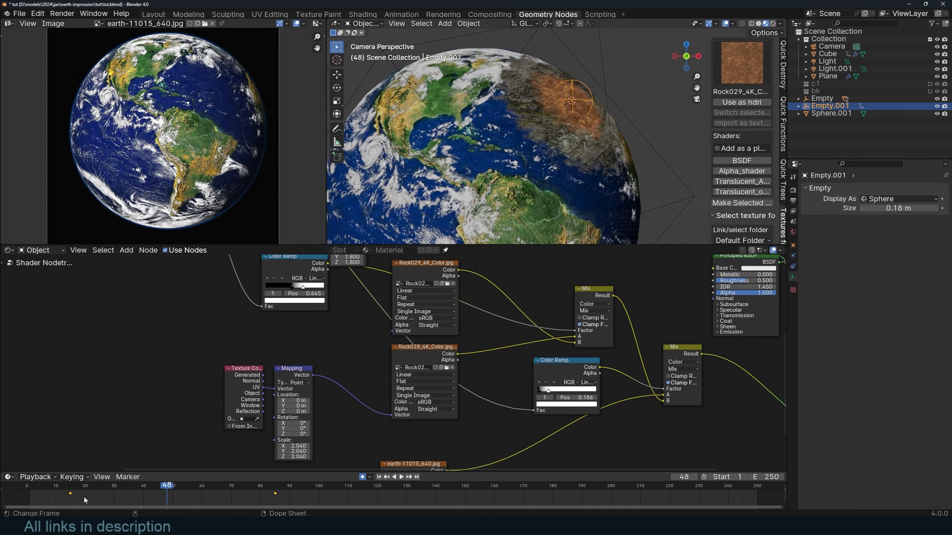
- Play the animation to check how the rock blend spreads, and stop at frame 74
{"action": "key", "text": "shift+Left"}
{"action": "key", "text": "space"}
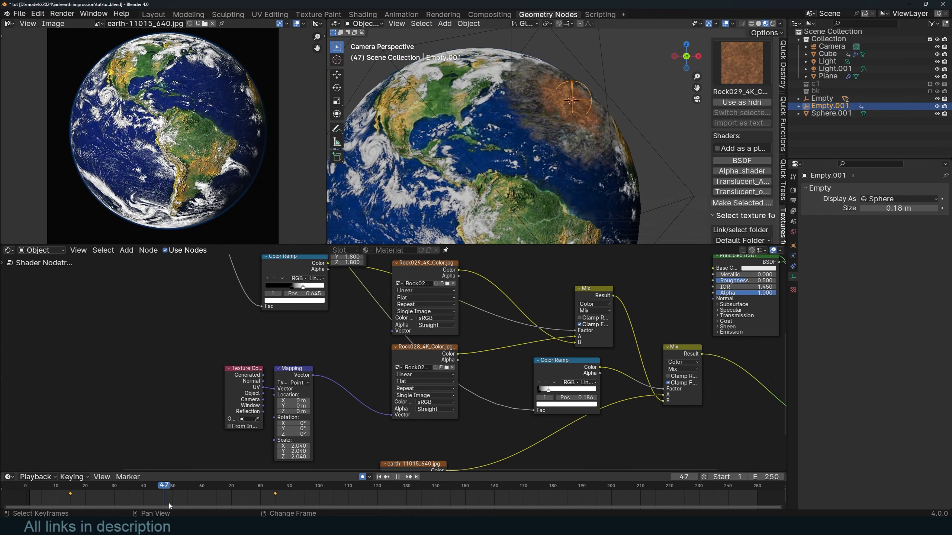
{"action": "key", "text": "space"}
- Connect the Mix Shader to the Material Output and feed the second Mix node's result into the Principled BSDF's Base Color
{"action": "scroll", "coordinate": [502, 359], "scroll_direction": "down", "scroll_amount": 2}
{"action": "middle_click_drag", "start_coordinate": [502, 352], "coordinate": [470, 448]}
{"action": "left_click_drag", "start_coordinate": [575, 342], "coordinate": [661, 347]}
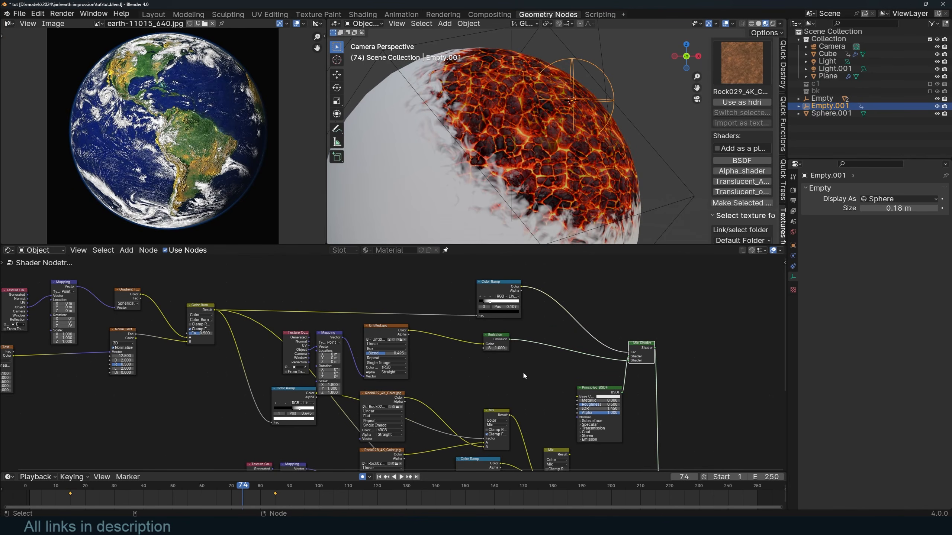
{"action": "scroll", "coordinate": [524, 375], "scroll_direction": "down", "scroll_amount": 3}
{"action": "scroll", "coordinate": [553, 413], "scroll_direction": "down", "scroll_amount": 1}
{"action": "left_click_drag", "start_coordinate": [540, 407], "coordinate": [549, 349]}
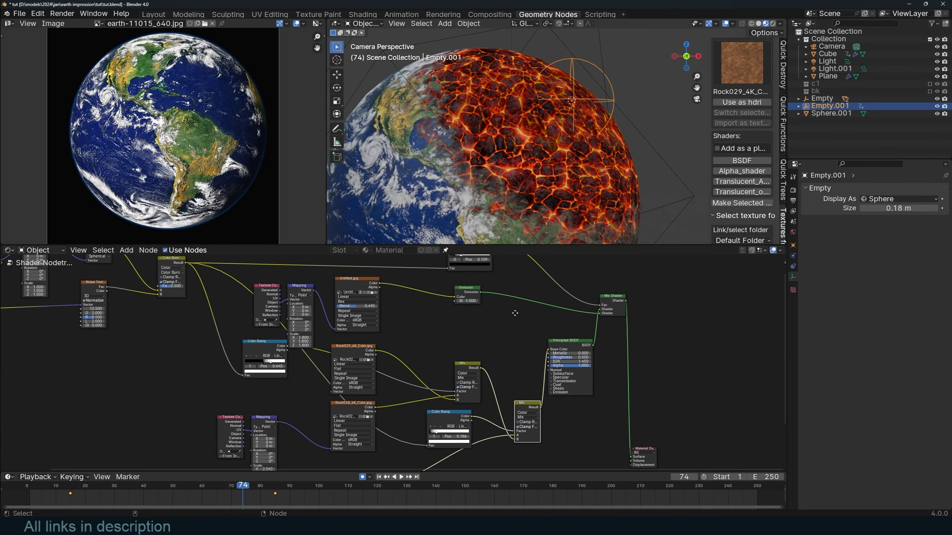
- Move the black stop of the lava Mix Shader's Color Ramp to 0.636
{"action": "scroll", "coordinate": [514, 336], "scroll_direction": "up", "scroll_amount": 1}
{"action": "mouse_move", "coordinate": [519, 301]}
{"action": "left_mouse_down"}
{"action": "mouse_move", "coordinate": [541, 299]}
{"action": "mouse_move", "coordinate": [531, 302]}
{"action": "left_mouse_up"}
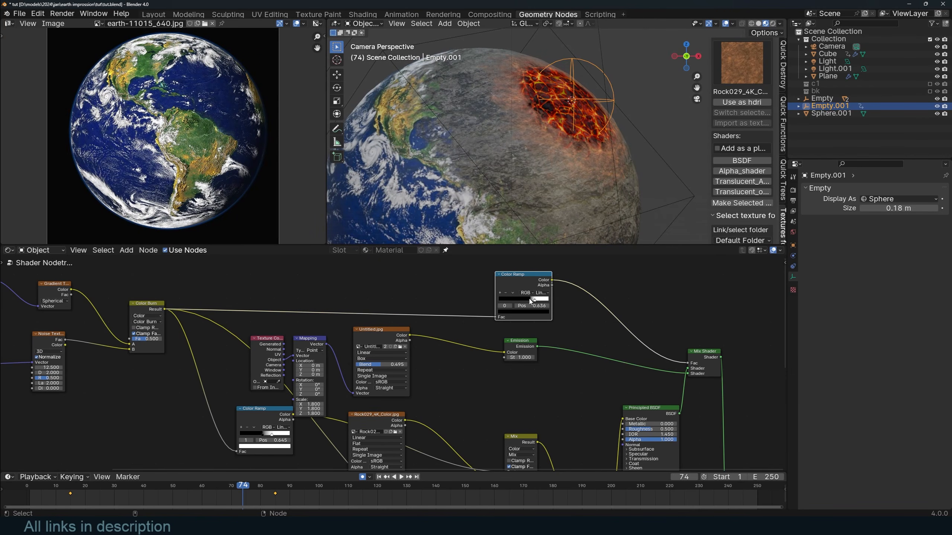
- Set the white stop of the Earth blend's Color Ramp to 0.141 and of the rock blend's Color Ramp to 0.545
{"action": "scroll", "coordinate": [545, 379], "scroll_direction": "down", "scroll_amount": 2}
{"action": "middle_click_drag", "start_coordinate": [561, 430], "coordinate": [526, 372]}
{"action": "middle_click_drag", "start_coordinate": [487, 408], "coordinate": [531, 371]}
{"action": "scroll", "coordinate": [530, 371], "scroll_direction": "up", "scroll_amount": 2}
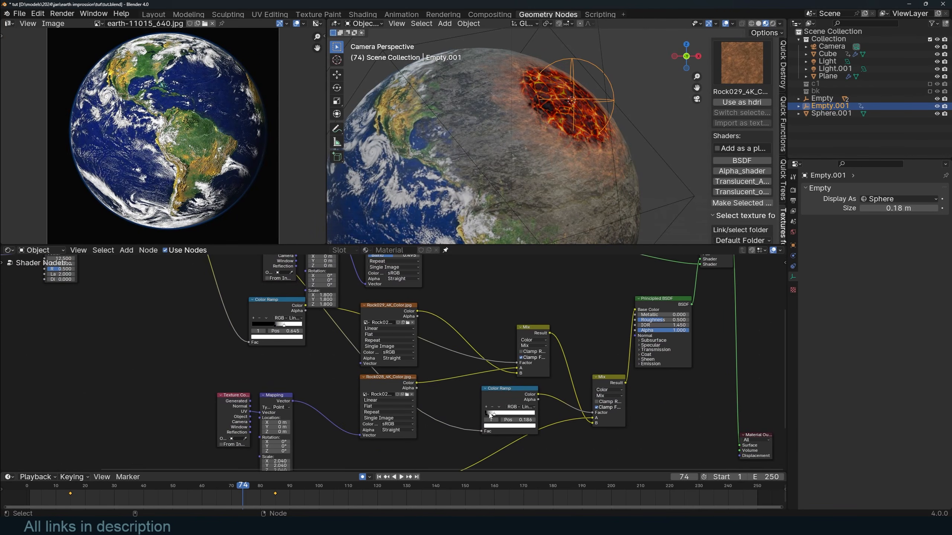
{"action": "left_click_drag", "start_coordinate": [490, 415], "coordinate": [493, 415]}
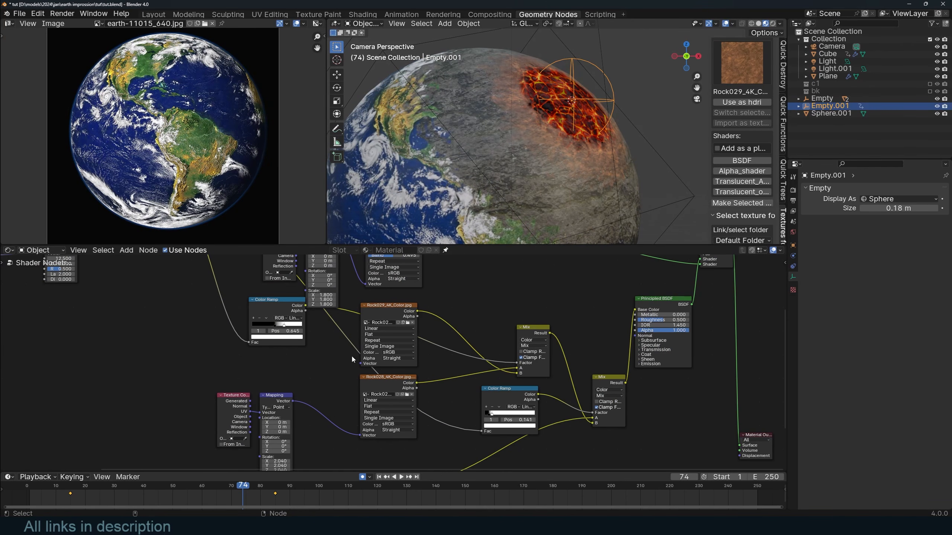
{"action": "middle_click_drag", "start_coordinate": [352, 359], "coordinate": [387, 388]}
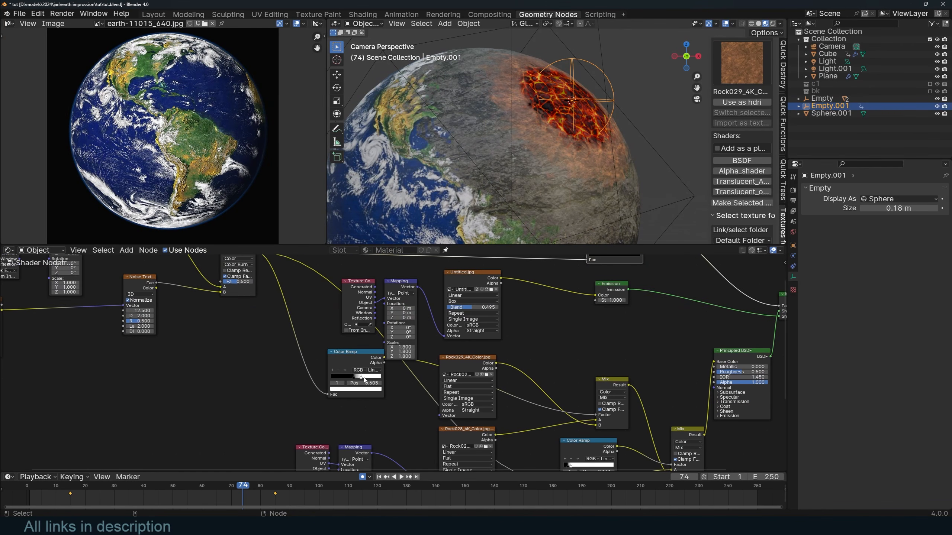
{"action": "left_click_drag", "start_coordinate": [364, 377], "coordinate": [361, 378]}
- Move the Rock028 texture node and its coordinate and mapping nodes away from the Mix nodes to make room
{"action": "scroll", "coordinate": [361, 378], "scroll_direction": "down", "scroll_amount": 5}
{"action": "middle_click_drag", "start_coordinate": [361, 378], "coordinate": [398, 310]}
{"action": "scroll", "coordinate": [408, 358], "scroll_direction": "up", "scroll_amount": 2}
{"action": "left_click_drag", "start_coordinate": [479, 342], "coordinate": [310, 385]}
{"action": "left_click_drag", "start_coordinate": [448, 358], "coordinate": [315, 354]}
- Insert an RGB Curves node between the Rock028 texture and the rock Mix node, save the file, and reshape the curve's midpoint
{"action": "key", "text": "shift+a"}
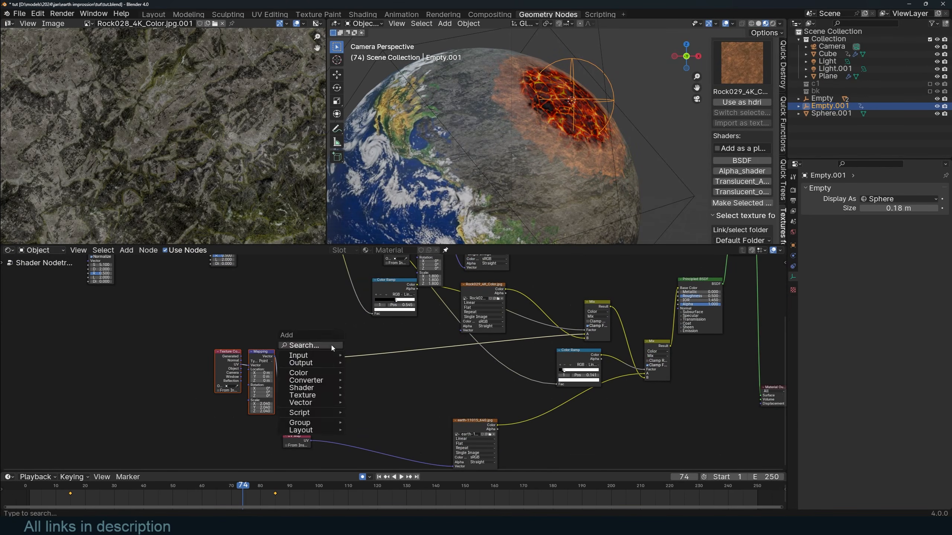
{"action": "left_click", "coordinate": [331, 345]}
{"action": "type", "text": "rb"}
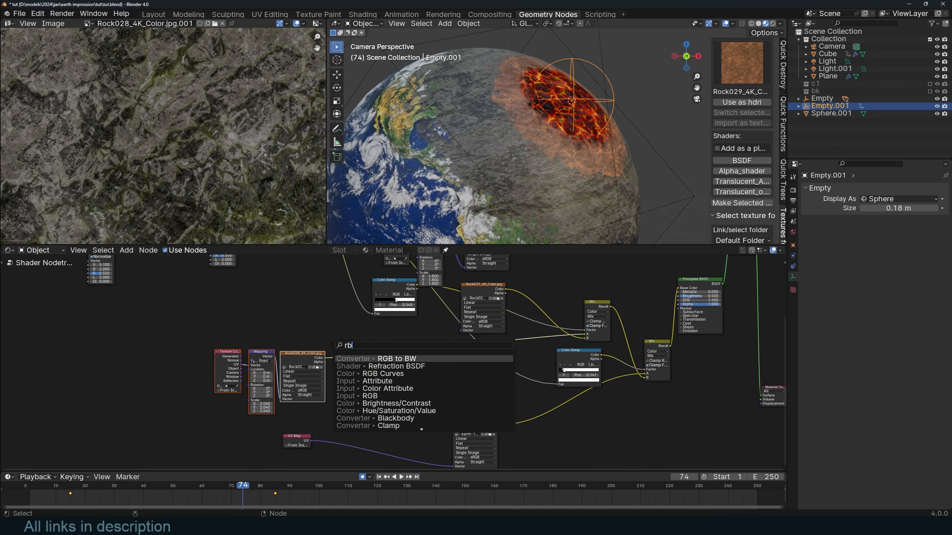
{"action": "key", "text": "Down"}
{"action": "key", "text": "Down"}
{"action": "key", "text": "Return"}
{"action": "left_click", "coordinate": [360, 345]}
{"action": "scroll", "coordinate": [393, 362], "scroll_direction": "up", "scroll_amount": 3}
{"action": "key", "text": "ctrl+s"}
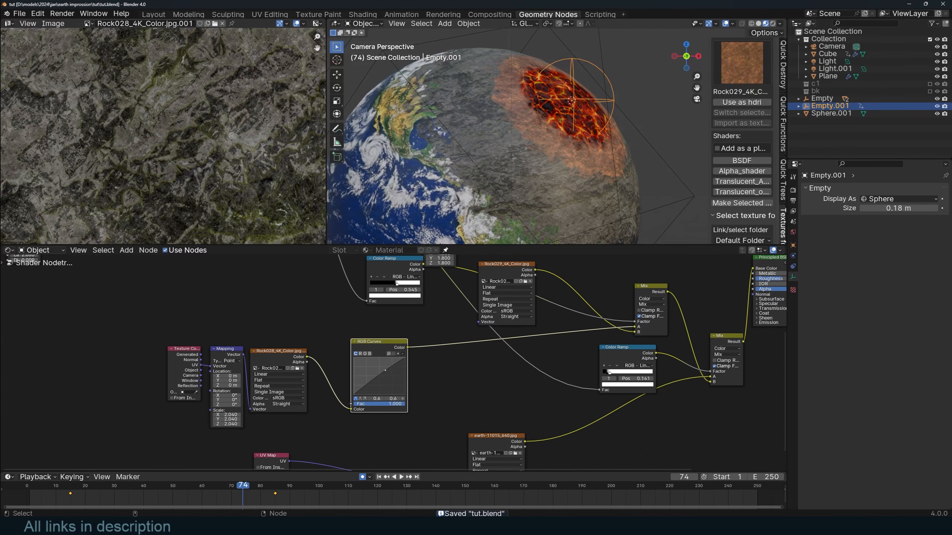
{"action": "left_click_drag", "start_coordinate": [385, 371], "coordinate": [380, 364]}
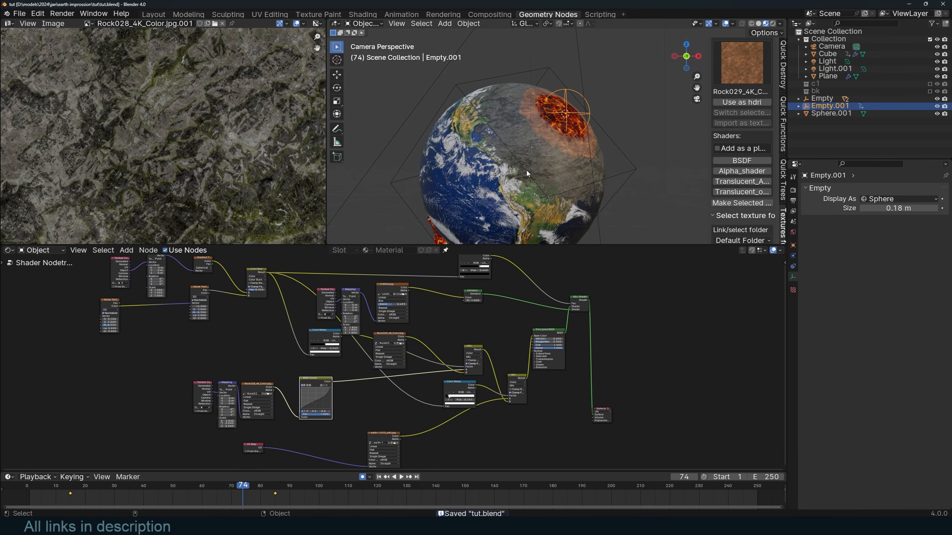
- Play the animation from frame 0 to review the full destruction blend, and stop at frame 92
{"action": "key", "text": "shift+Left"}
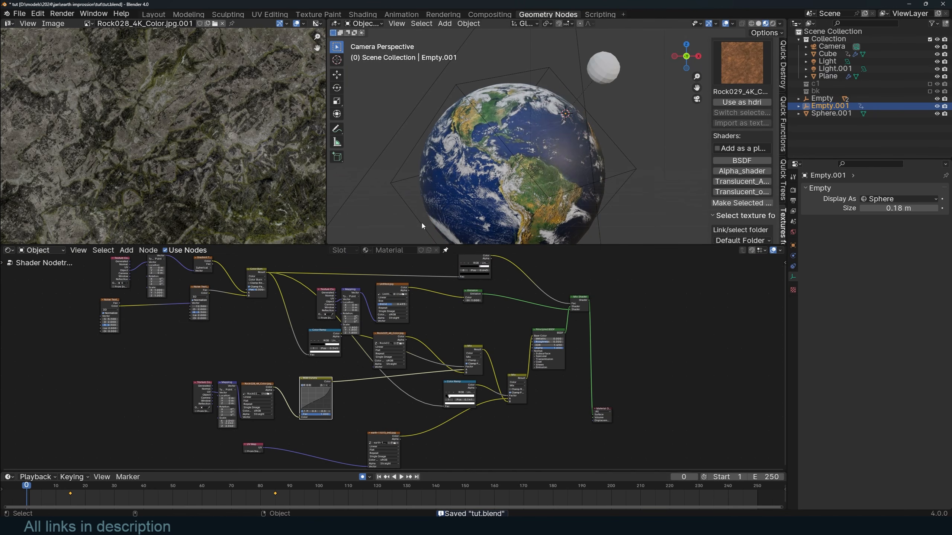
{"action": "key", "text": "space"}
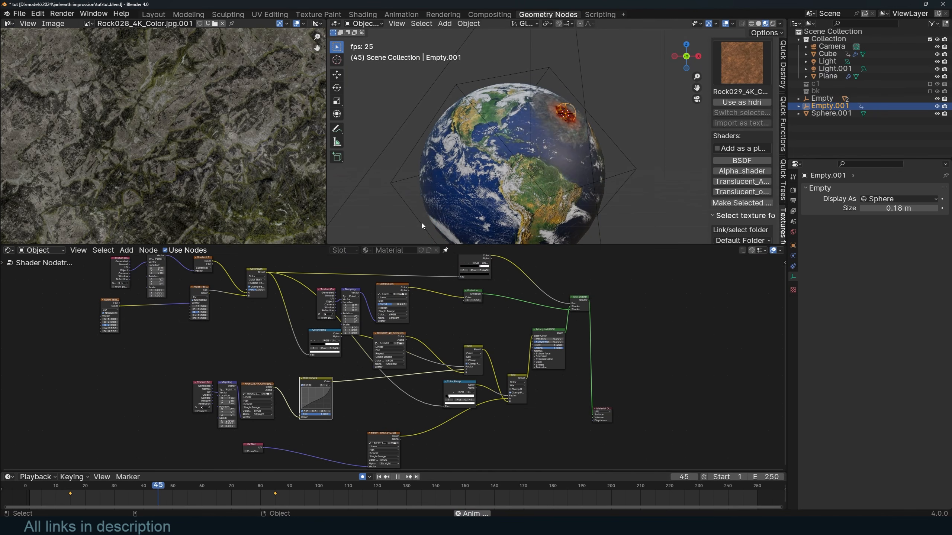
{"action": "key", "text": "space"}
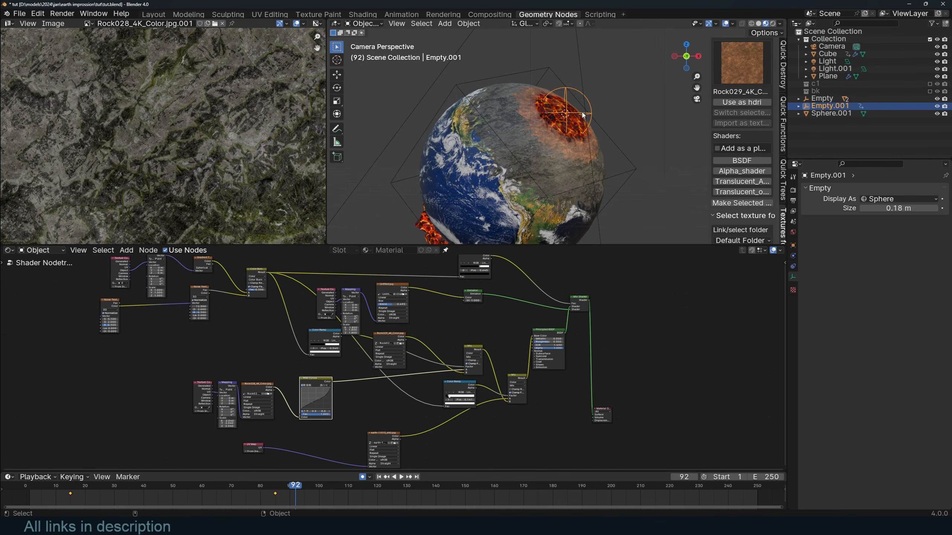
- Scale Empty.001 up to about 1.6 times at frame 92 and set the white stop of the rock blend's Color Ramp to 0.341
{"action": "key", "text": "s"}
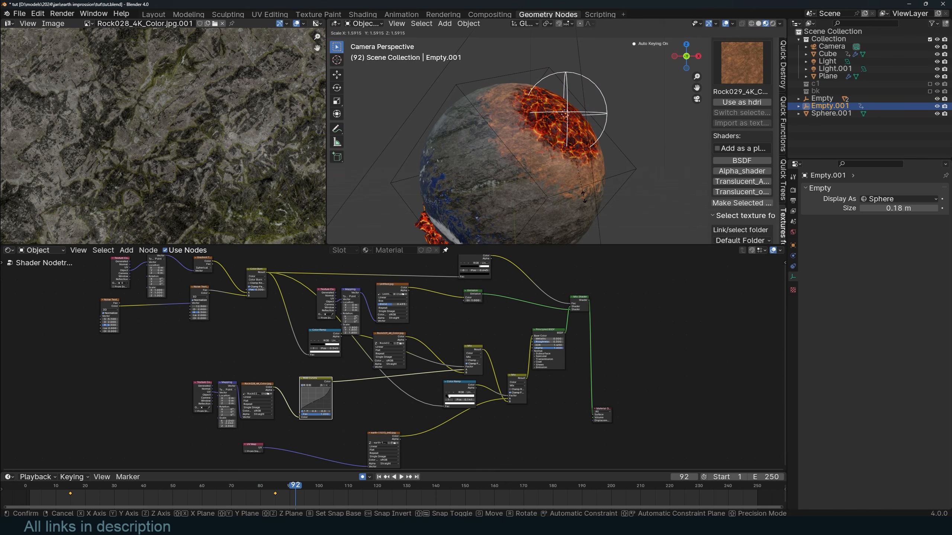
{"action": "left_click", "coordinate": [583, 203]}
{"action": "middle_click_drag", "start_coordinate": [445, 404], "coordinate": [530, 404]}
{"action": "scroll", "coordinate": [529, 405], "scroll_direction": "up", "scroll_amount": 5}
{"action": "scroll", "coordinate": [530, 404], "scroll_direction": "up", "scroll_amount": 2}
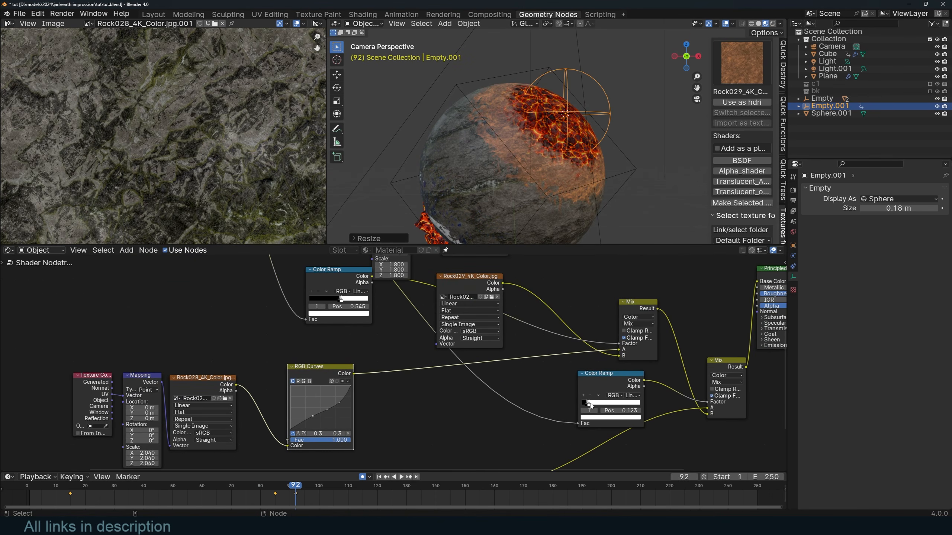
{"action": "middle_click_drag", "start_coordinate": [336, 299], "coordinate": [385, 355]}
{"action": "left_click_drag", "start_coordinate": [384, 355], "coordinate": [368, 355]}
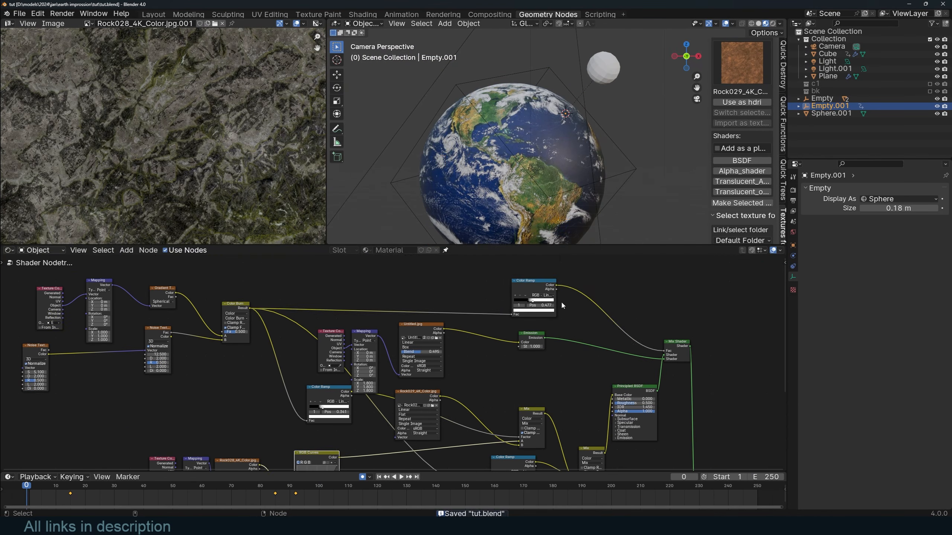
- Shift the lava Color Ramp node slightly, then play the animation from frame 0 and stop at frame 91
{"action": "left_click_drag", "start_coordinate": [552, 302], "coordinate": [543, 306]}
{"action": "key", "text": "space"}
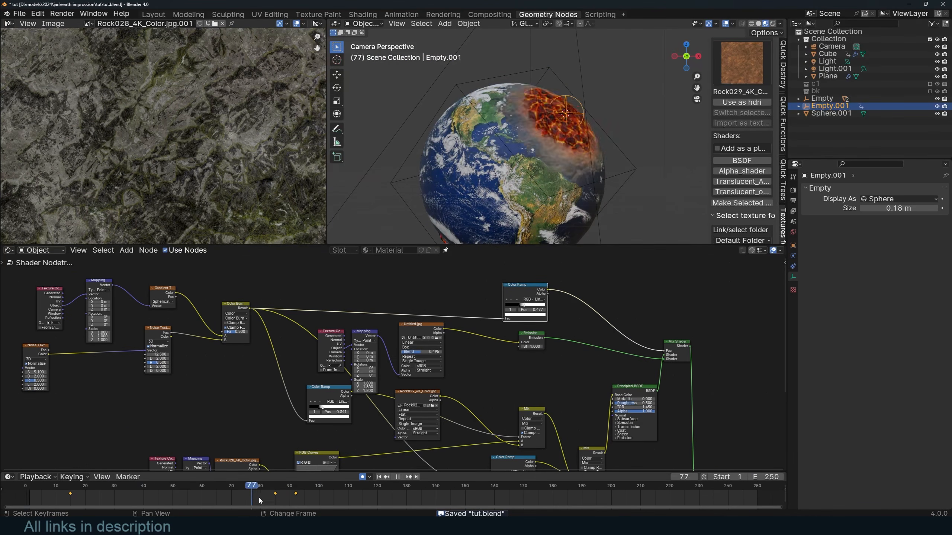
{"action": "key", "text": "space"}
- Save the file, add a Transparent BSDF, and combine it with the existing Mix Shader through a new Mix Shader feeding the Material Output
{"action": "scroll", "coordinate": [515, 334], "scroll_direction": "down", "scroll_amount": 2}
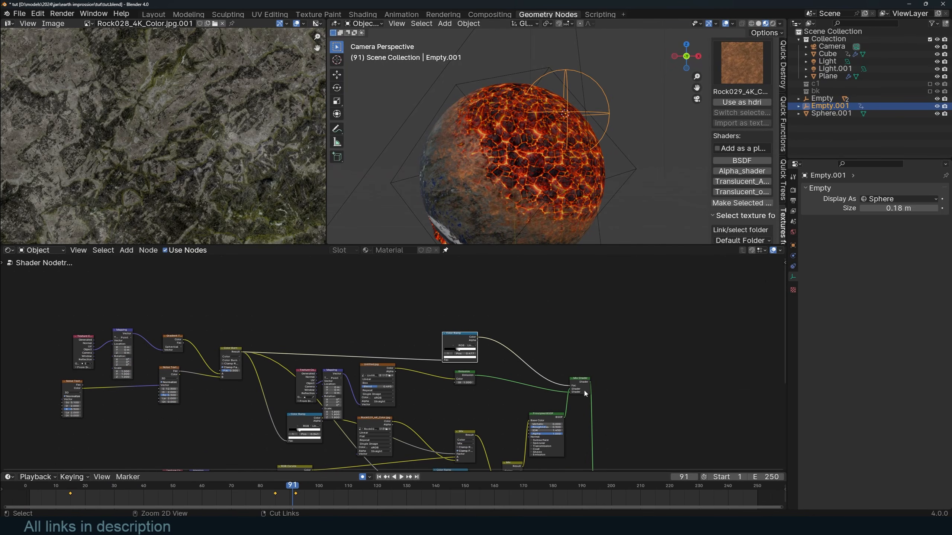
{"action": "key", "text": "ctrl+s"}
{"action": "key", "text": "shift+a"}
{"action": "type", "text": "r"}
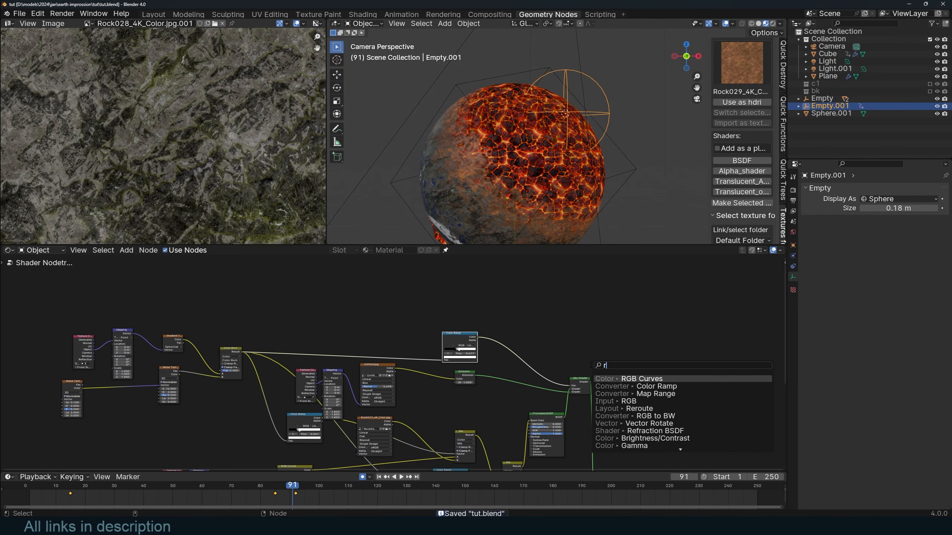
{"action": "key", "text": "BackSpace"}
{"action": "type", "text": "tra"}
{"action": "key", "text": "Down"}
{"action": "key", "text": "Return"}
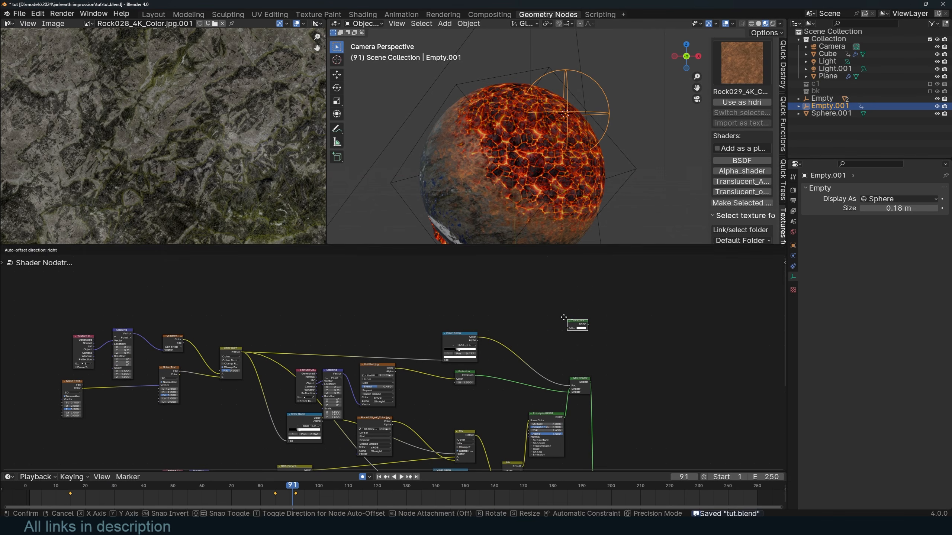
{"action": "left_click", "coordinate": [563, 323]}
{"action": "right_click_drag", "start_coordinate": [578, 384], "coordinate": [577, 329], "text": "ctrl+shift"}
{"action": "middle_click_drag", "start_coordinate": [597, 410], "coordinate": [598, 403]}
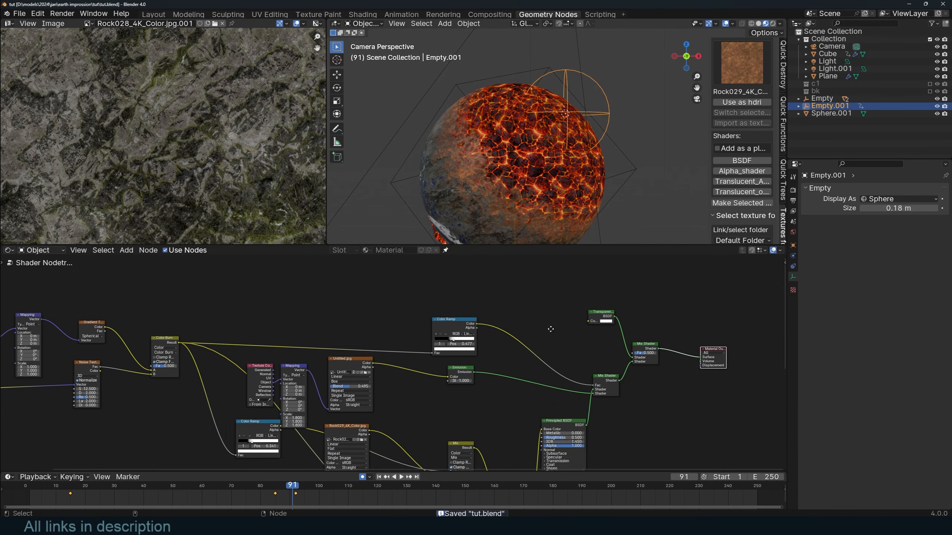
- Link the Color Burn result to the new Mix Shader's factor and insert a duplicate of the lava Color Ramp on that link
{"action": "middle_click_drag", "start_coordinate": [551, 329], "coordinate": [550, 366]}
{"action": "left_click_drag", "start_coordinate": [104, 365], "coordinate": [433, 329]}
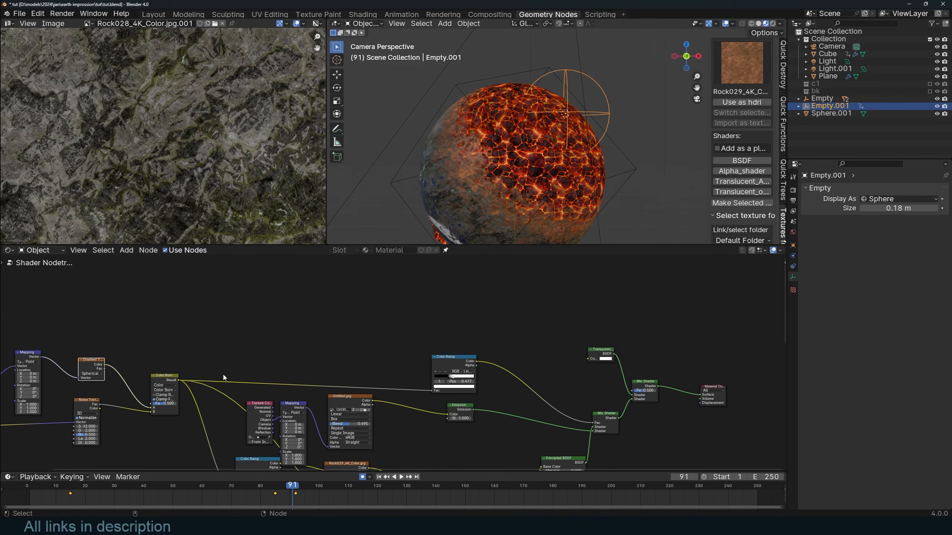
{"action": "mouse_move", "coordinate": [179, 381]}
{"action": "left_mouse_down"}
{"action": "mouse_move", "coordinate": [434, 371]}
{"action": "mouse_move", "coordinate": [631, 390]}
{"action": "left_mouse_up"}
{"action": "left_click_drag", "start_coordinate": [474, 358], "coordinate": [390, 344]}
{"action": "key", "text": "shift+d"}
{"action": "left_click", "coordinate": [565, 374]}
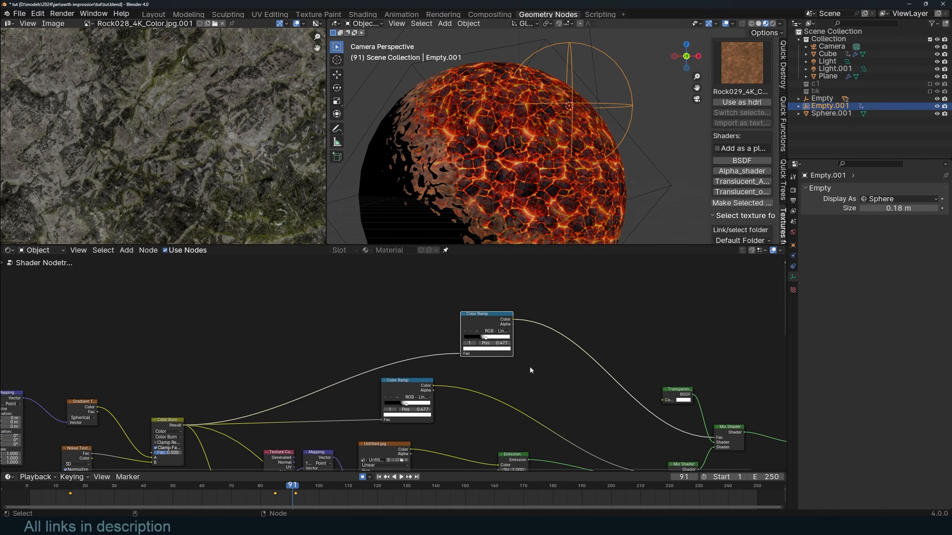
- Swap the new Mix Shader's shader inputs so the lava Mix Shader comes first and the Transparent BSDF second
{"action": "scroll", "coordinate": [600, 408], "scroll_direction": "up", "scroll_amount": 3}
{"action": "middle_click_drag", "start_coordinate": [601, 409], "coordinate": [537, 348]}
{"action": "left_click_drag", "start_coordinate": [678, 397], "coordinate": [679, 390]}
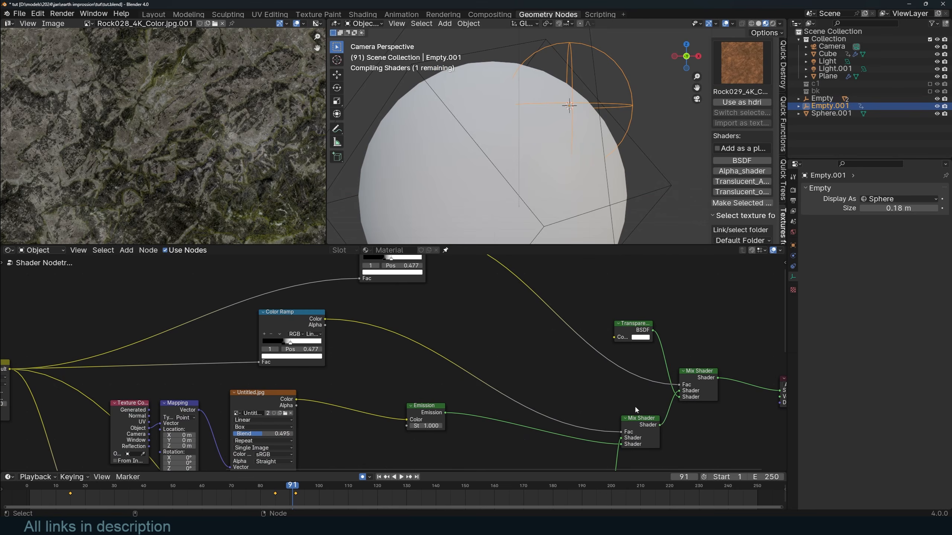
- Set the scene's render engine to EEVEE
{"action": "left_click", "coordinate": [793, 190]}
{"action": "left_click", "coordinate": [872, 189]}
{"action": "left_click", "coordinate": [877, 197]}
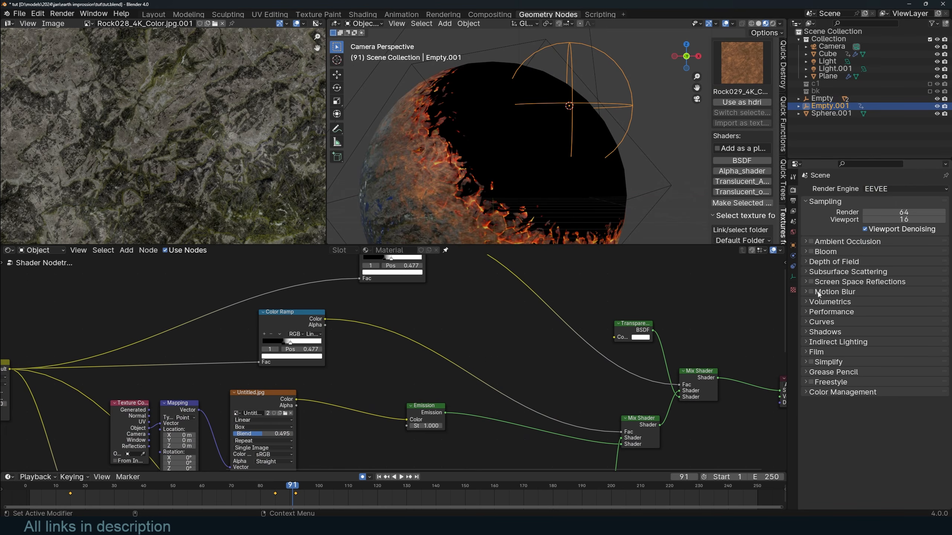
- Set the blend mode of the Earth sphere's material to Alpha Blend
{"action": "left_click", "coordinate": [604, 220]}
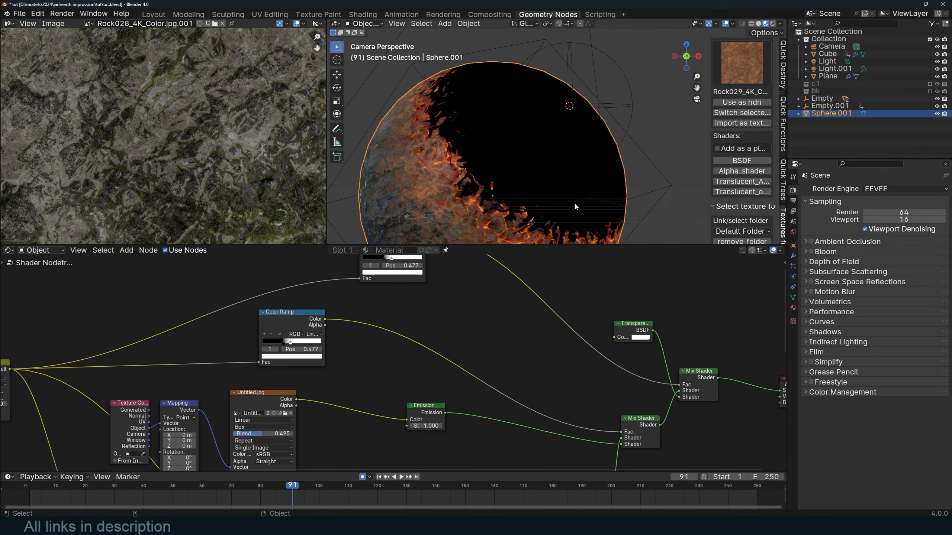
{"action": "left_click", "coordinate": [793, 308]}
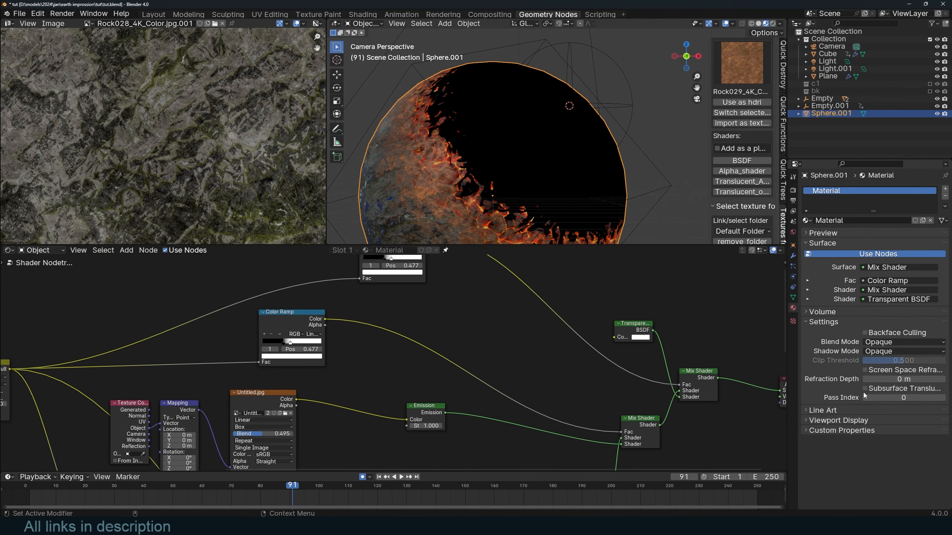
{"action": "left_click", "coordinate": [897, 342]}
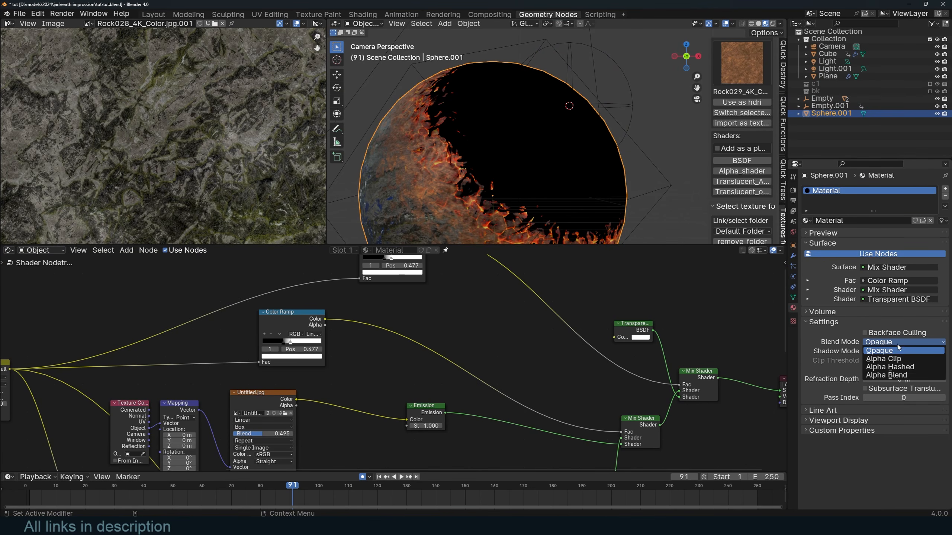
{"action": "left_click", "coordinate": [898, 375]}
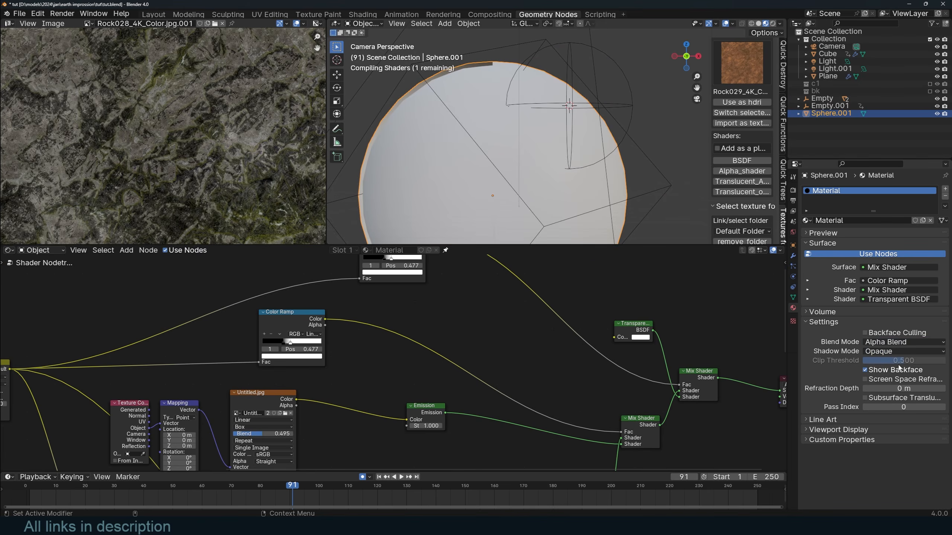
{"action": "left_click", "coordinate": [691, 237]}
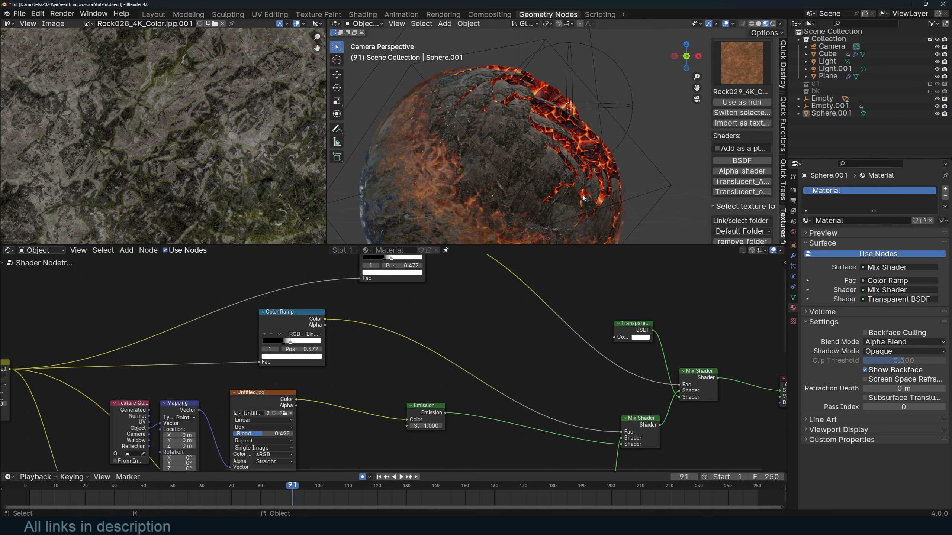
- Raise the white stop of the transparency Color Ramp slightly and set its black stop to 0.464
{"action": "middle_click_drag", "start_coordinate": [473, 300], "coordinate": [557, 366]}
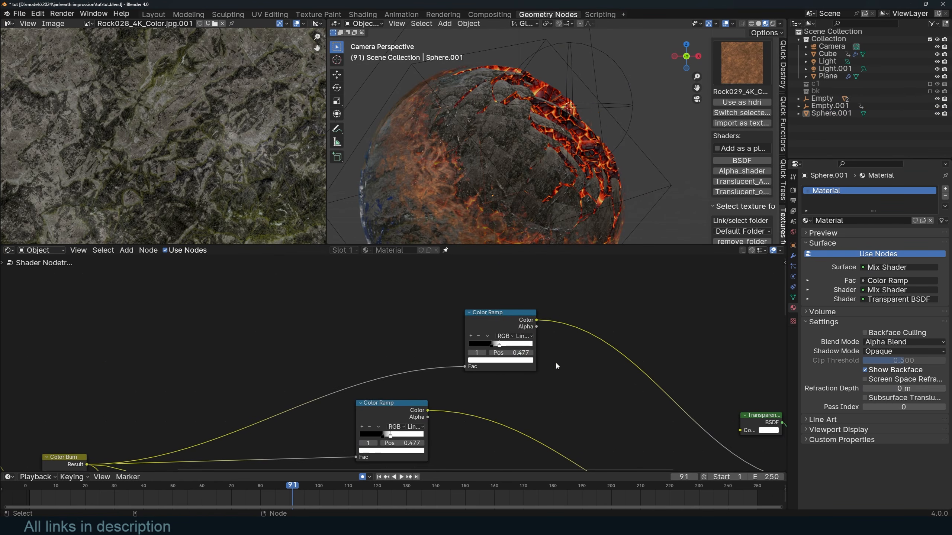
{"action": "left_click_drag", "start_coordinate": [493, 346], "coordinate": [519, 344]}
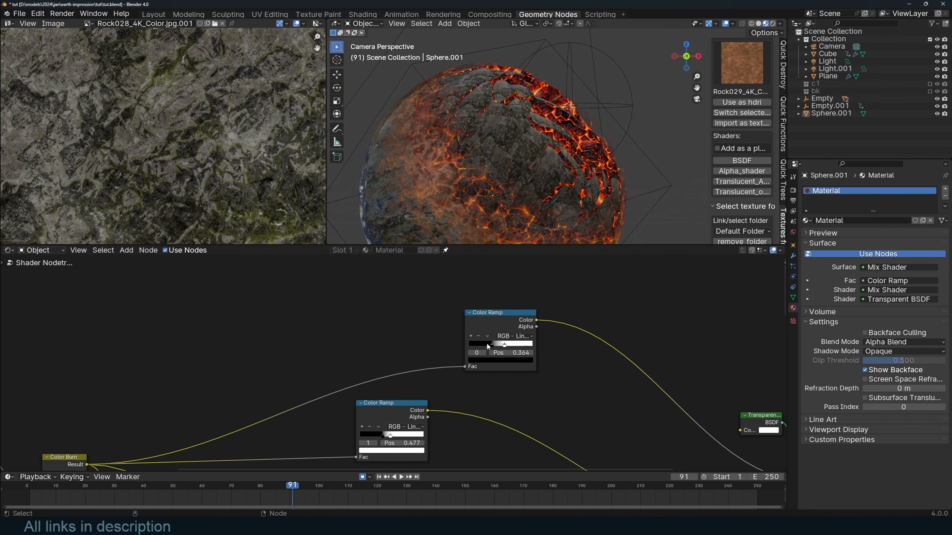
{"action": "left_click_drag", "start_coordinate": [488, 344], "coordinate": [495, 347]}
- Set the lava Emission node's strength to 3.500
{"action": "scroll", "coordinate": [638, 380], "scroll_direction": "down", "scroll_amount": 3}
{"action": "scroll", "coordinate": [516, 364], "scroll_direction": "up", "scroll_amount": 2}
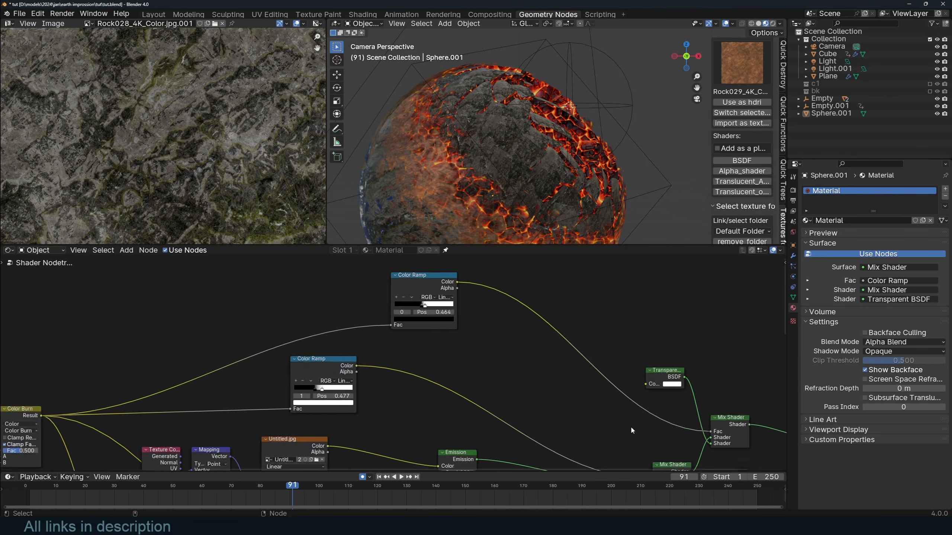
{"action": "left_click_drag", "start_coordinate": [360, 378], "coordinate": [352, 378]}
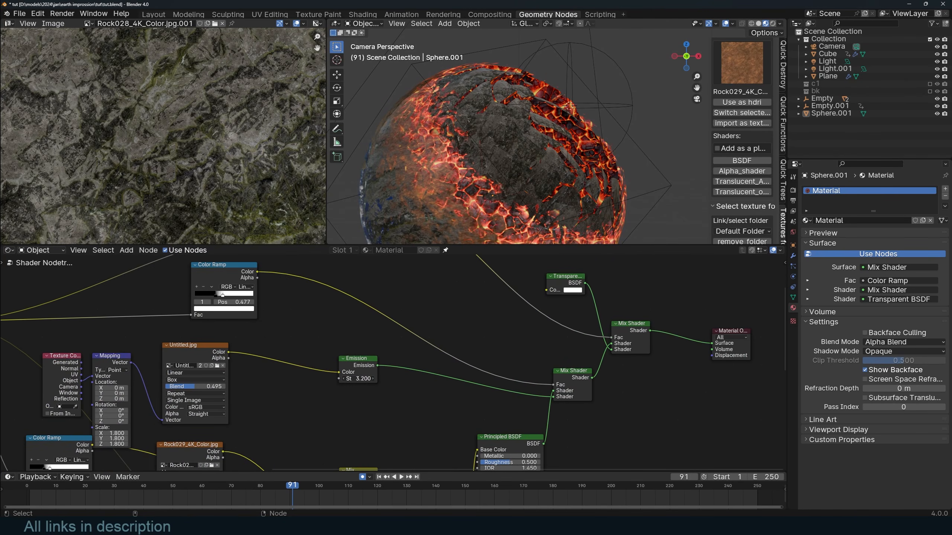
- Enable Bloom in the EEVEE render settings and save the file
{"action": "scroll", "coordinate": [606, 160], "scroll_direction": "down", "scroll_amount": 3}
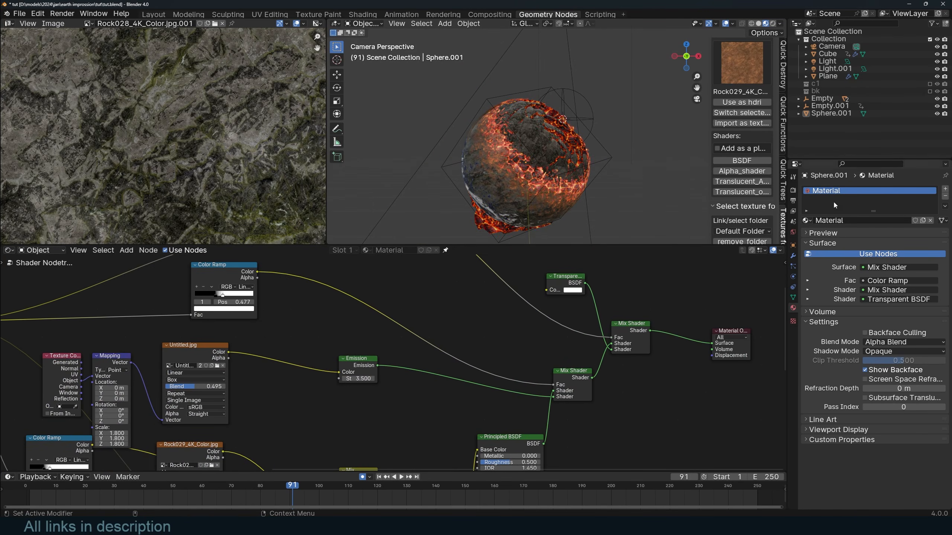
{"action": "left_click", "coordinate": [792, 191]}
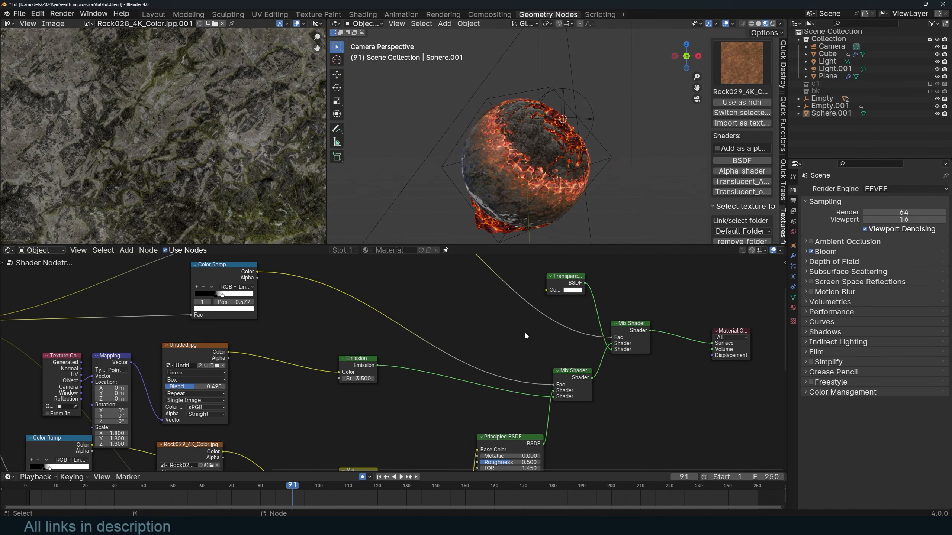
{"action": "key", "text": "ctrl+s"}
- Play the animation from frame 0 to check the transparent hole and glowing lava, and stop at frame 100
{"action": "left_click_drag", "start_coordinate": [37, 488], "coordinate": [26, 488]}
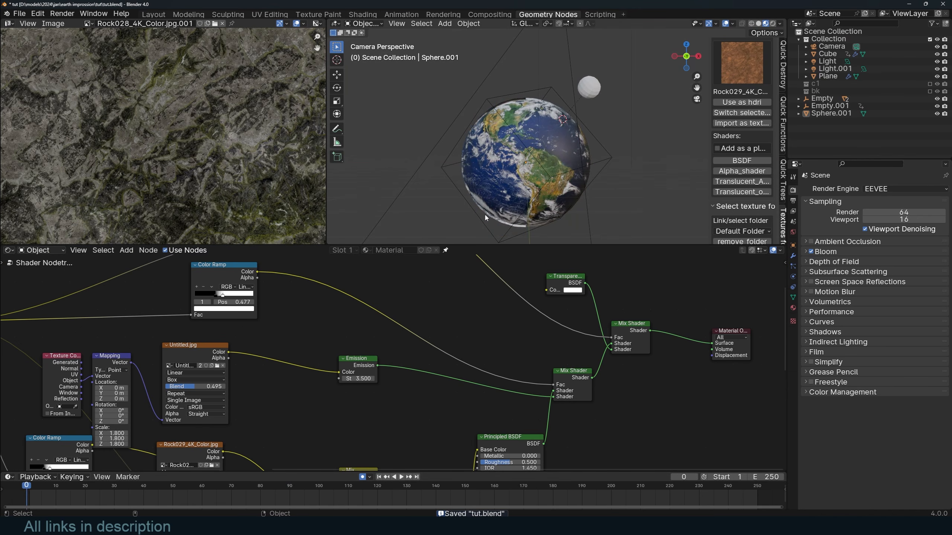
{"action": "key", "text": "space"}
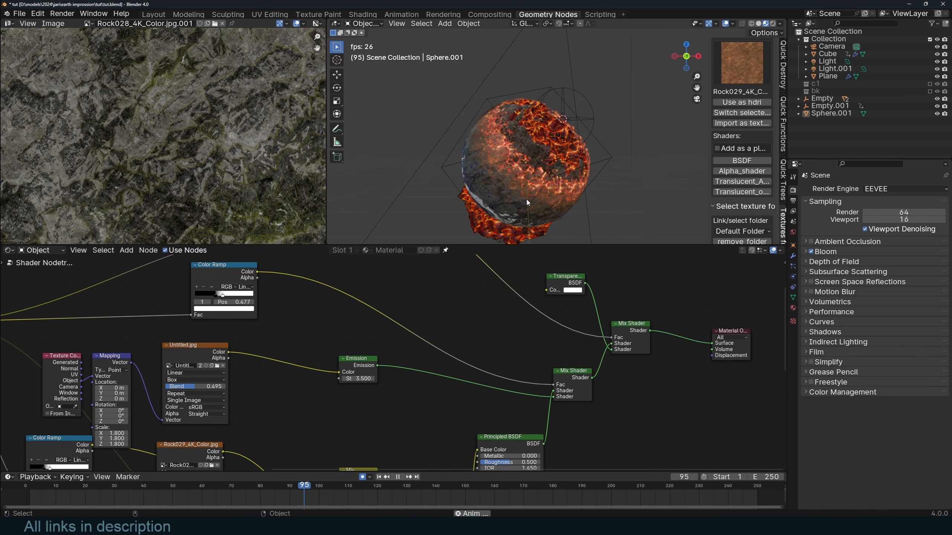
{"action": "key", "text": "space"}
- Move Empty.001's keyframes earlier, placing the first at frame 1 and the last two at about frames 18 and 20
{"action": "left_click", "coordinate": [592, 122]}
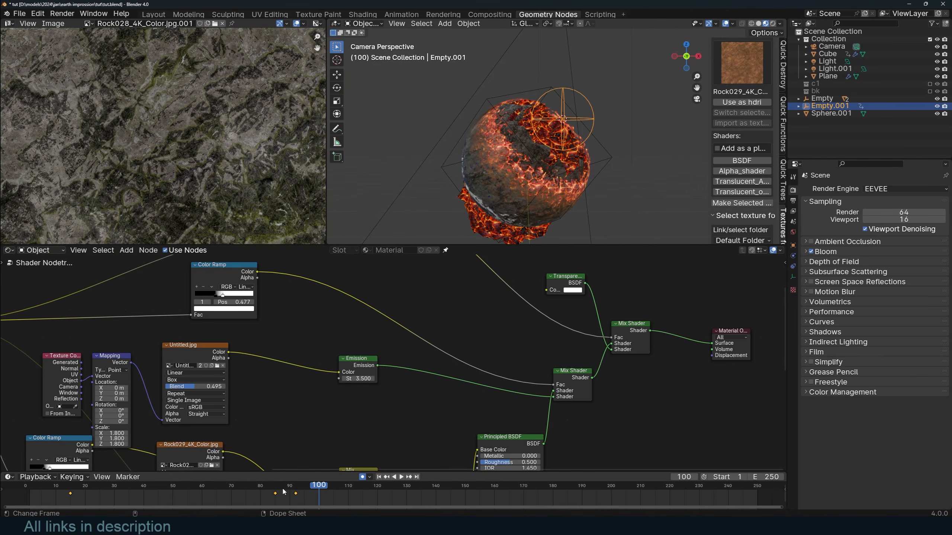
{"action": "key", "text": "g"}
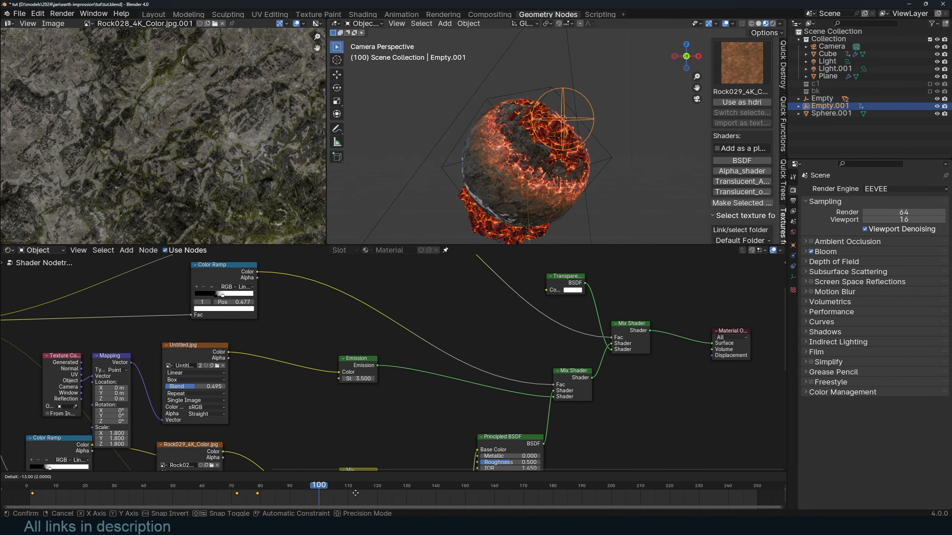
{"action": "left_click", "coordinate": [351, 493]}
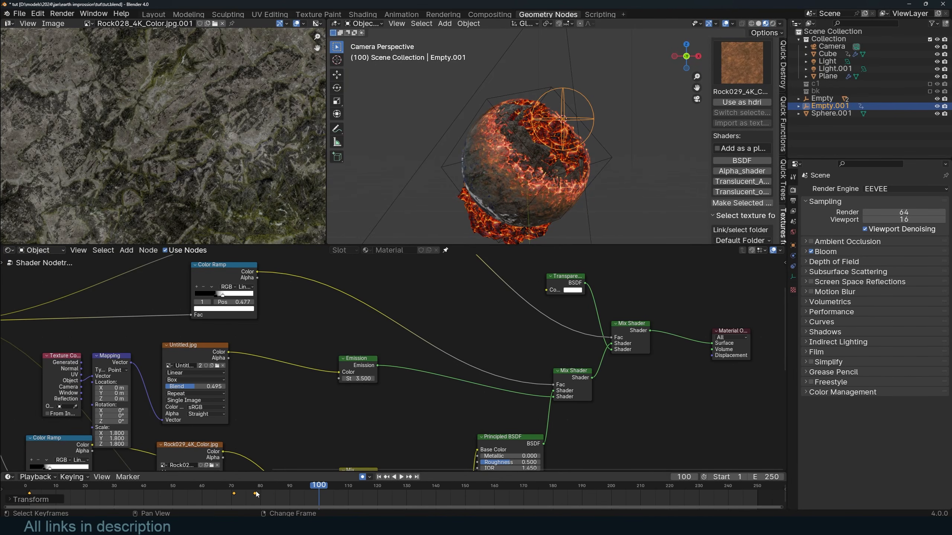
{"action": "left_click_drag", "start_coordinate": [184, 485], "coordinate": [206, 484]}
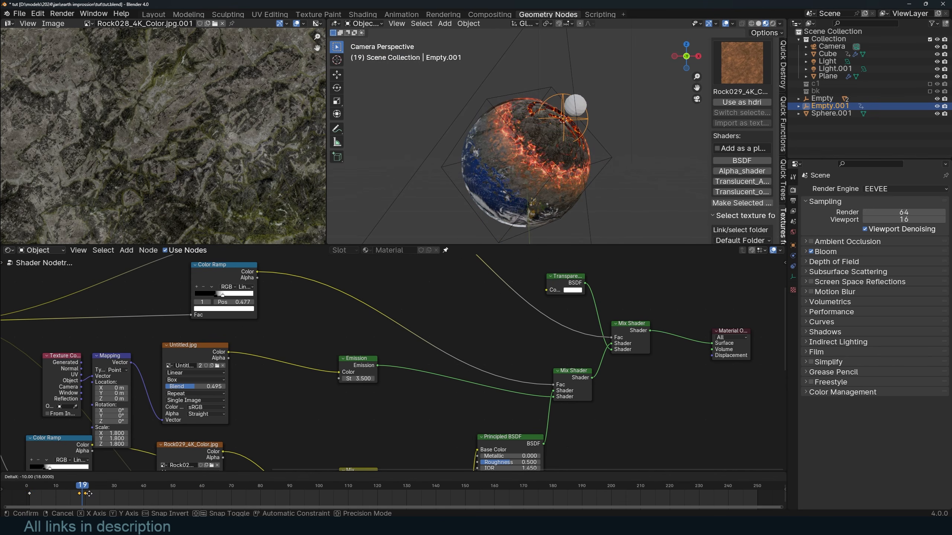
{"action": "left_click", "coordinate": [90, 498]}
- Play the retimed destruction from frame 0 in the camera view and stop at frame 49
{"action": "scroll", "coordinate": [511, 204], "scroll_direction": "up", "scroll_amount": 5}
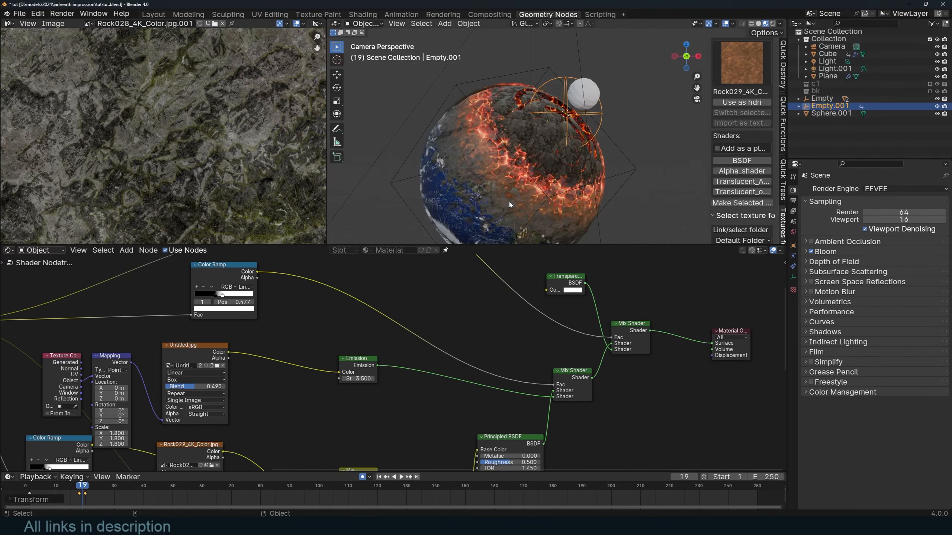
{"action": "key", "text": "alt+a"}
{"action": "key", "text": "space"}
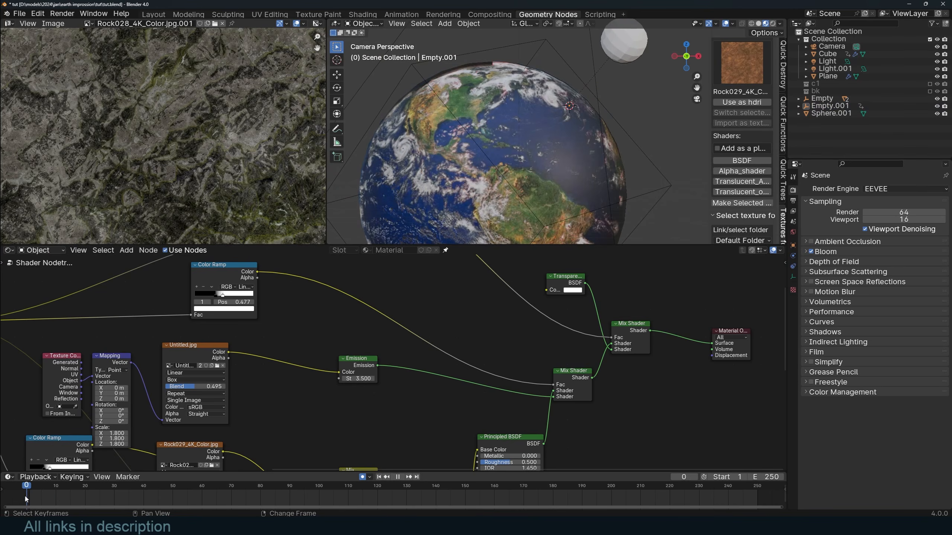
{"action": "key", "text": "KP_0"}
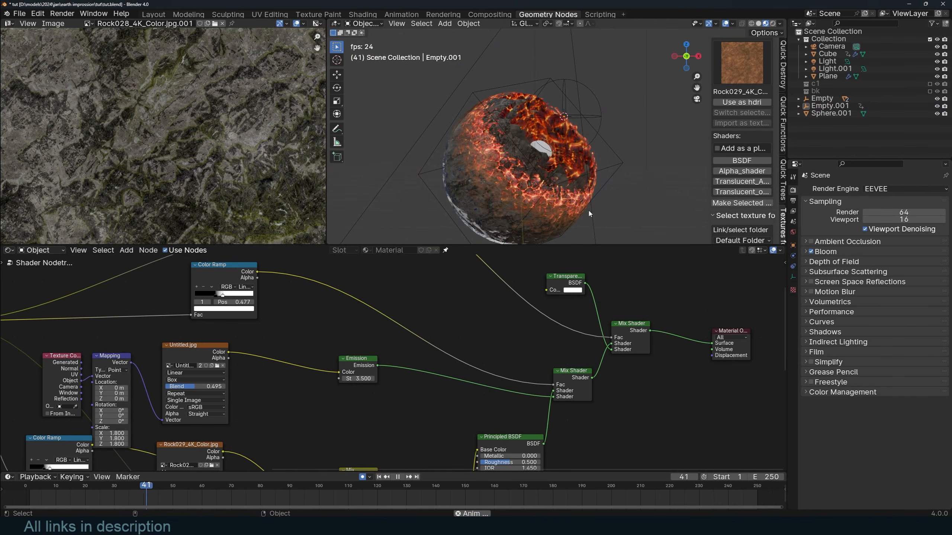
{"action": "key", "text": "space"}
- Select Empty.001 and move its last two keyframes much later on the timeline to slow the spread of the destruction
{"action": "left_click", "coordinate": [529, 209]}
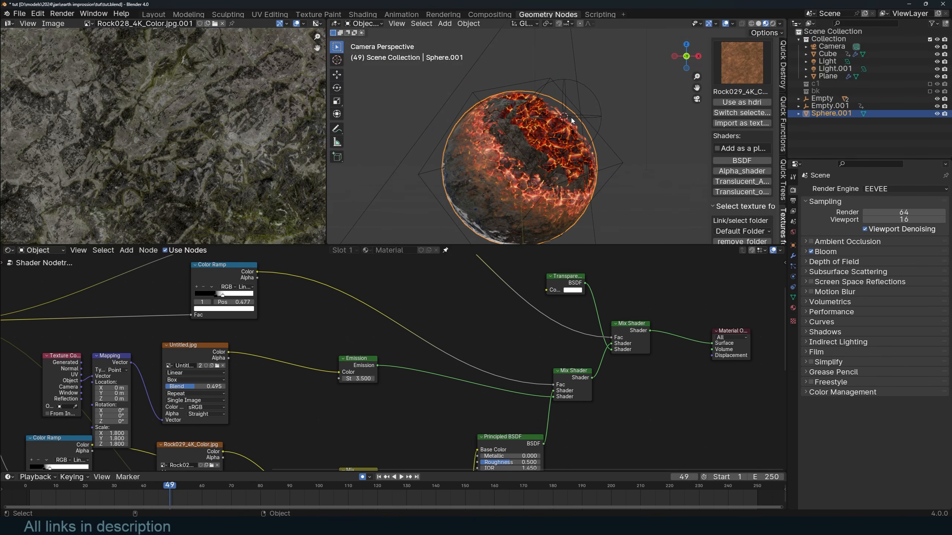
{"action": "left_click", "coordinate": [599, 113]}
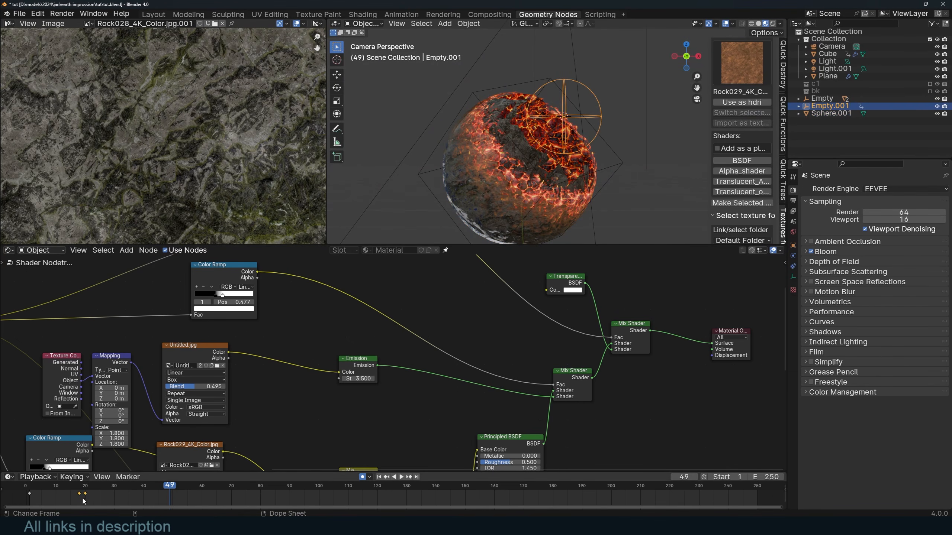
{"action": "key", "text": "g"}
{"action": "left_click", "coordinate": [330, 495]}
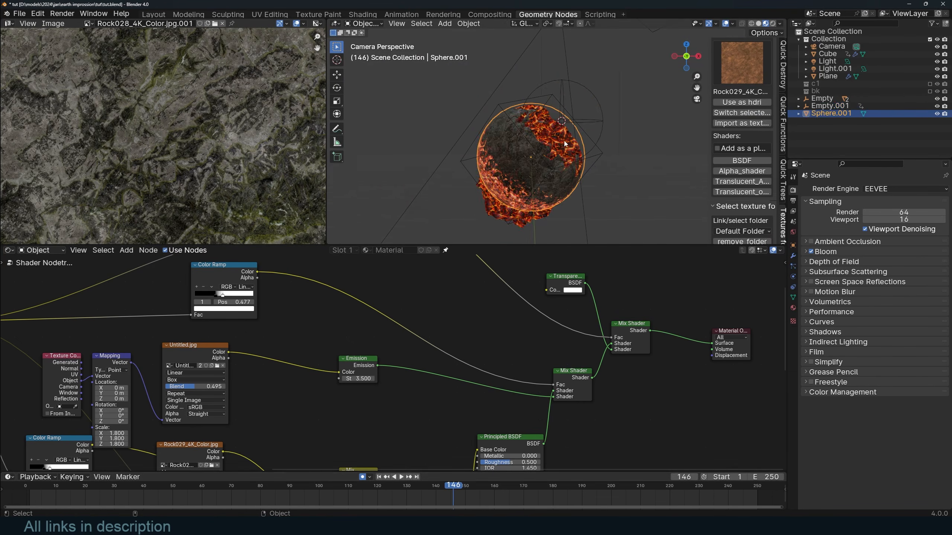
- Save the file and switch the node area to the Geometry Node Editor showing the node tree of Plane
{"action": "key", "text": "ctrl+s"}
{"action": "left_click", "coordinate": [8, 251]}
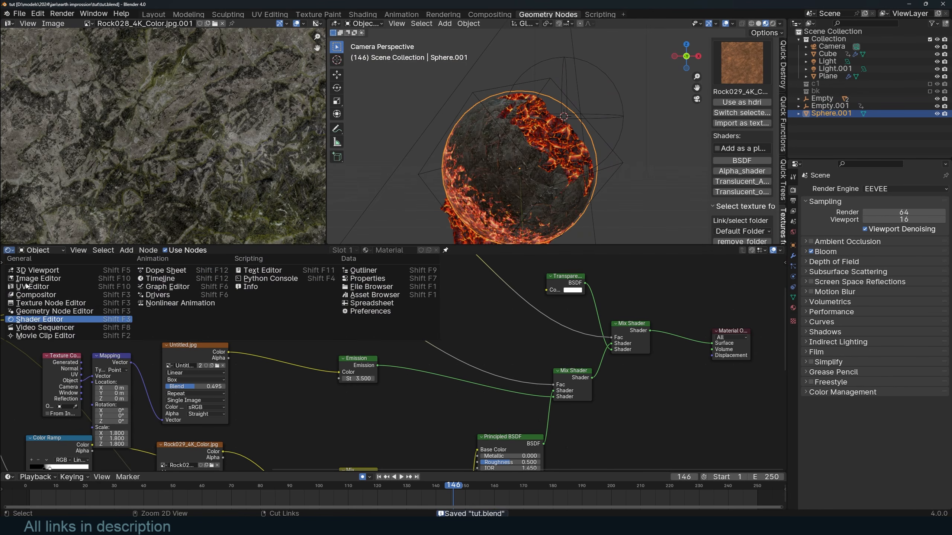
{"action": "left_click", "coordinate": [38, 315]}
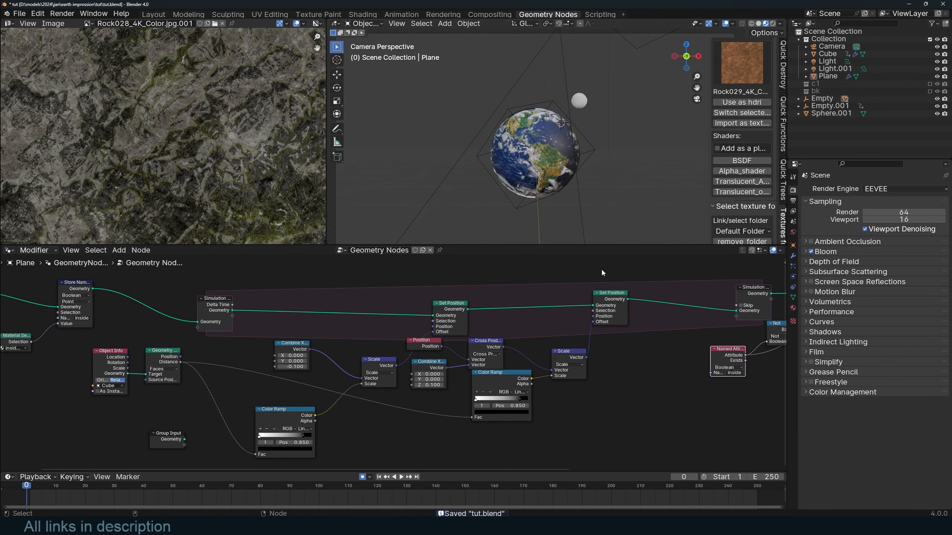
- Play the animation from frame 0 and stop at frame 42
{"action": "key", "text": "space"}
{"action": "key", "text": "space"}
- Duplicate the last Set Position node onto the link before the simulation output and expand the copy
{"action": "scroll", "coordinate": [596, 329], "scroll_direction": "up", "scroll_amount": 2}
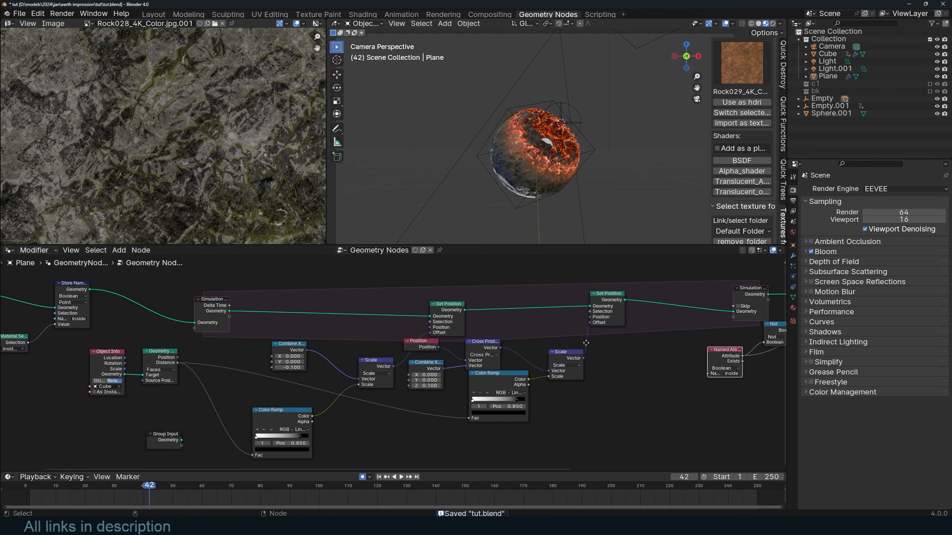
{"action": "middle_click_drag", "start_coordinate": [596, 329], "coordinate": [437, 333]}
{"action": "left_click", "coordinate": [439, 293]}
{"action": "key", "text": "shift+d"}
{"action": "left_click", "coordinate": [535, 312]}
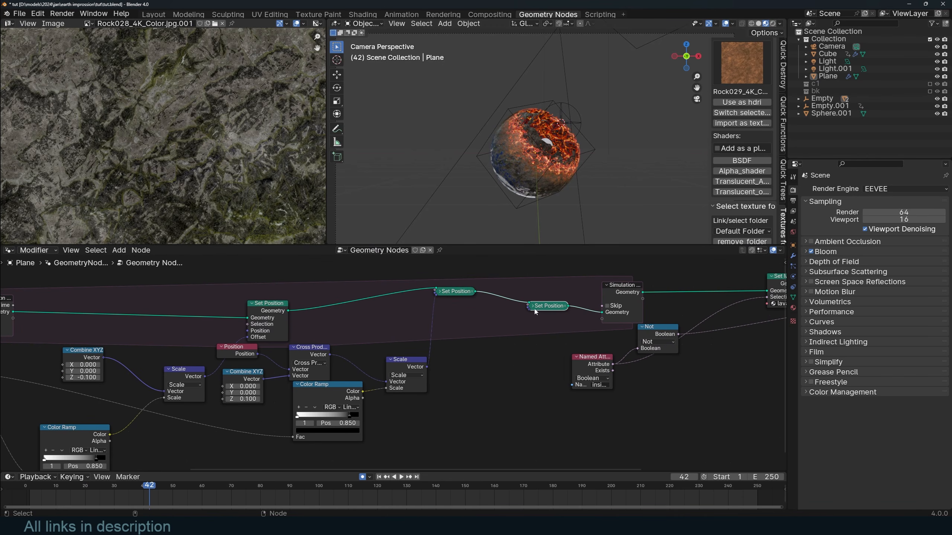
{"action": "left_click", "coordinate": [533, 306]}
- Add a Position node and connect its output to the Offset of the new Set Position node
{"action": "key", "text": "shift+a"}
{"action": "left_click", "coordinate": [474, 333]}
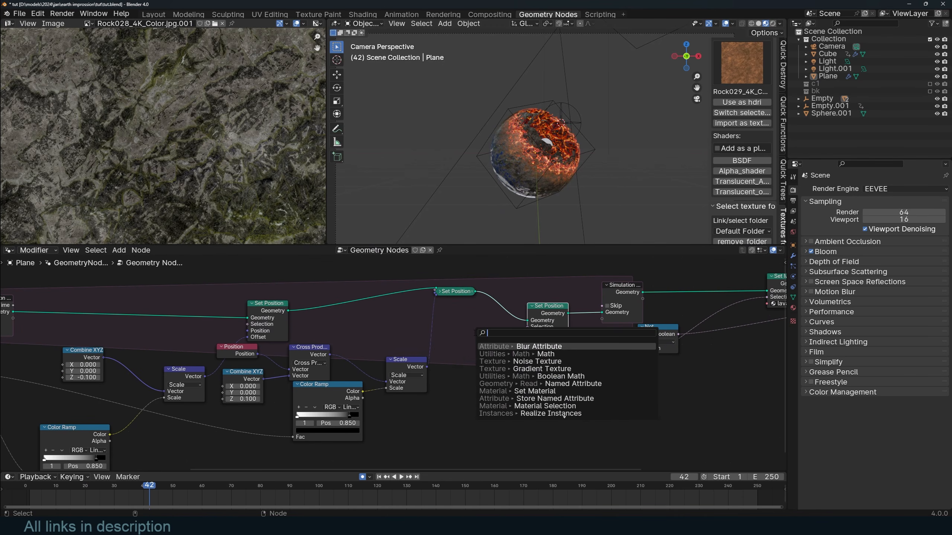
{"action": "type", "text": "pos"}
{"action": "key", "text": "Return"}
{"action": "left_click", "coordinate": [401, 413]}
{"action": "left_click_drag", "start_coordinate": [441, 422], "coordinate": [527, 339]}
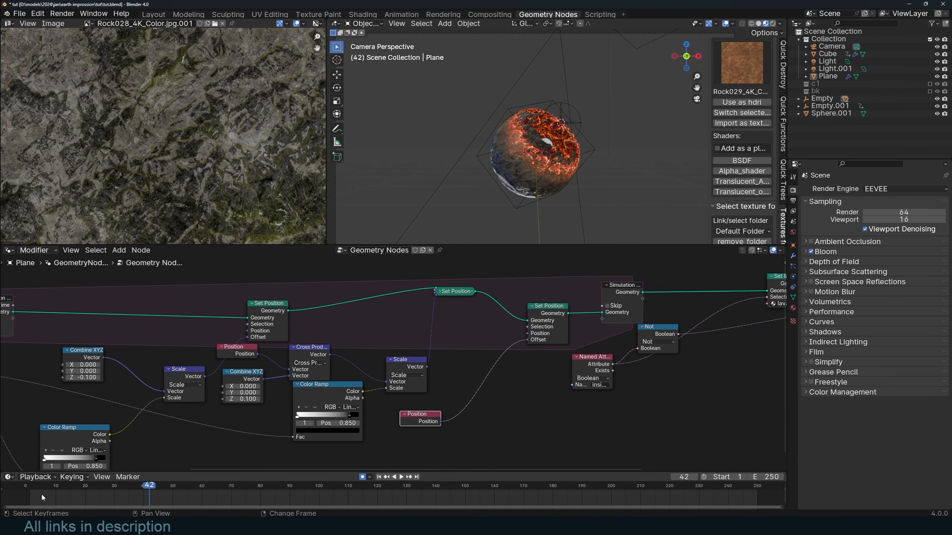
- Play the animation from frame 0 to check how the position offset pushes the chunks outward
{"action": "right_click_drag", "start_coordinate": [42, 494], "coordinate": [20, 494], "text": "shift"}
{"action": "key", "text": "space"}
{"action": "scroll", "coordinate": [500, 364], "scroll_direction": "down", "scroll_amount": 2}
{"action": "key", "text": "Escape"}
{"action": "key", "text": "space"}
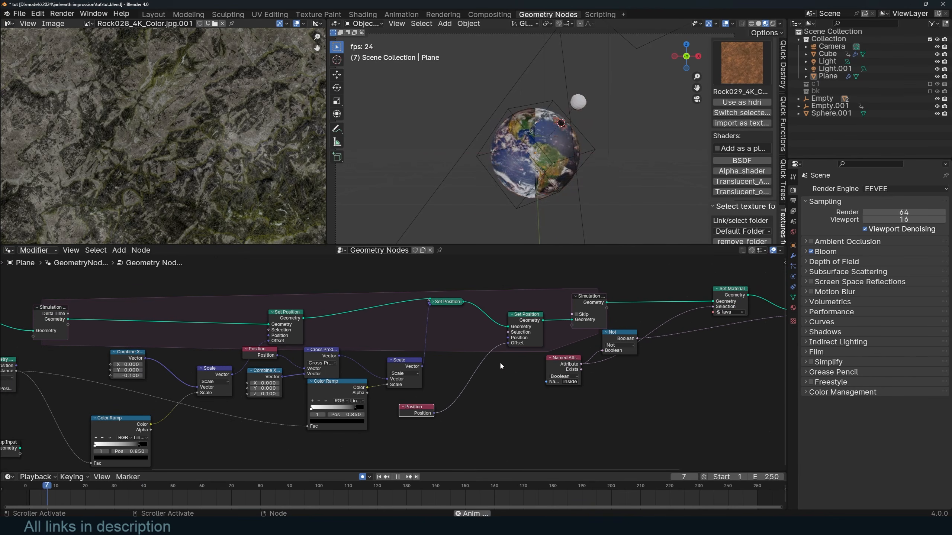
{"action": "key", "text": "Escape"}
- Insert a Scale vector math node between Position and the new Set Position's Offset, and set its scale to 0
{"action": "scroll", "coordinate": [500, 362], "scroll_direction": "up", "scroll_amount": 2}
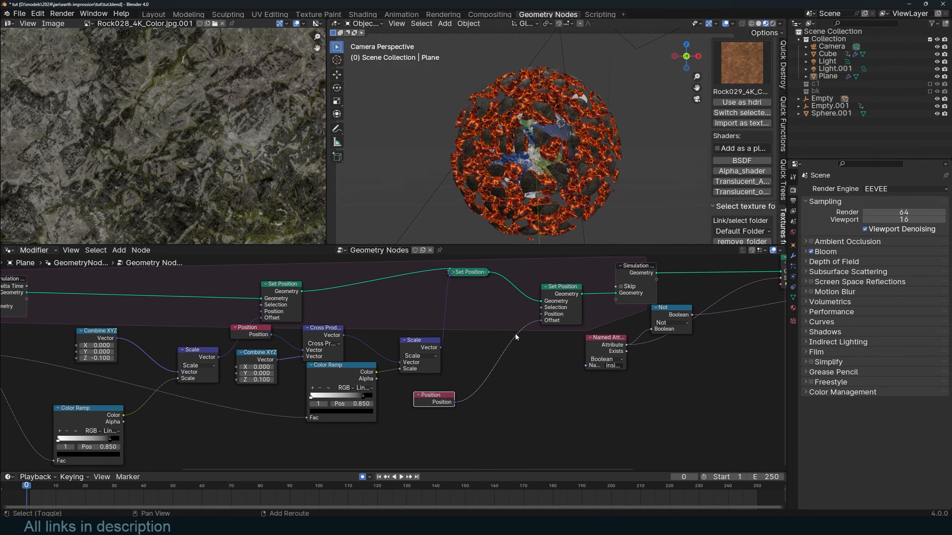
{"action": "key", "text": "shift+a"}
{"action": "type", "text": "scale"}
{"action": "key", "text": "Return"}
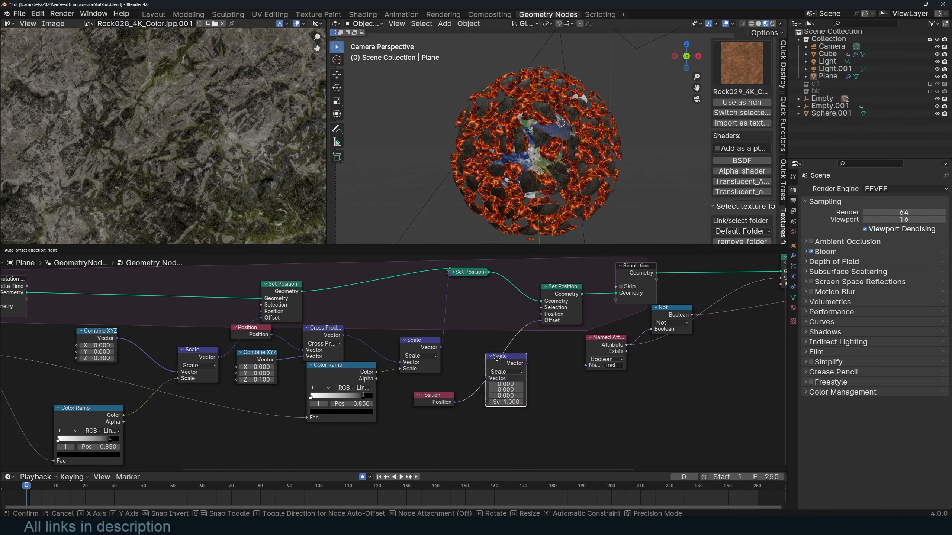
{"action": "left_click", "coordinate": [508, 395]}
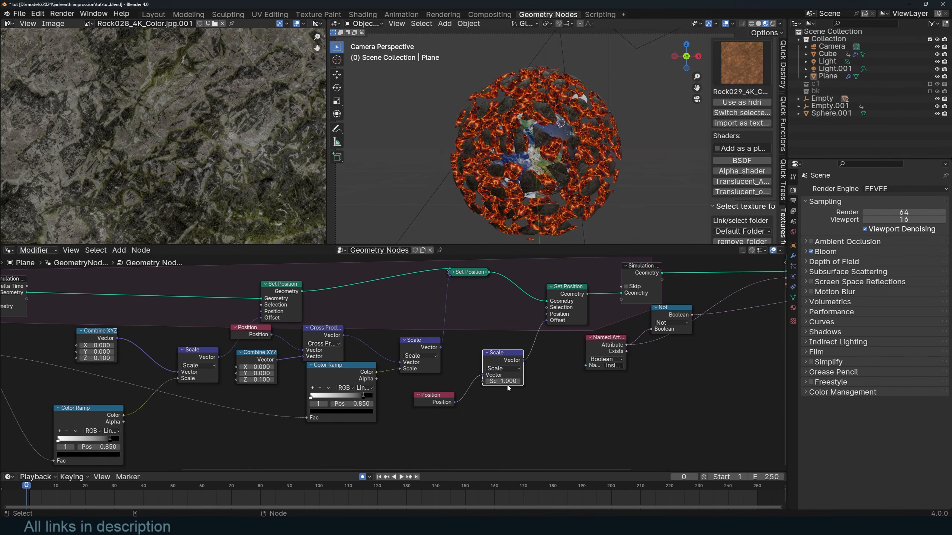
{"action": "key", "text": "Return"}
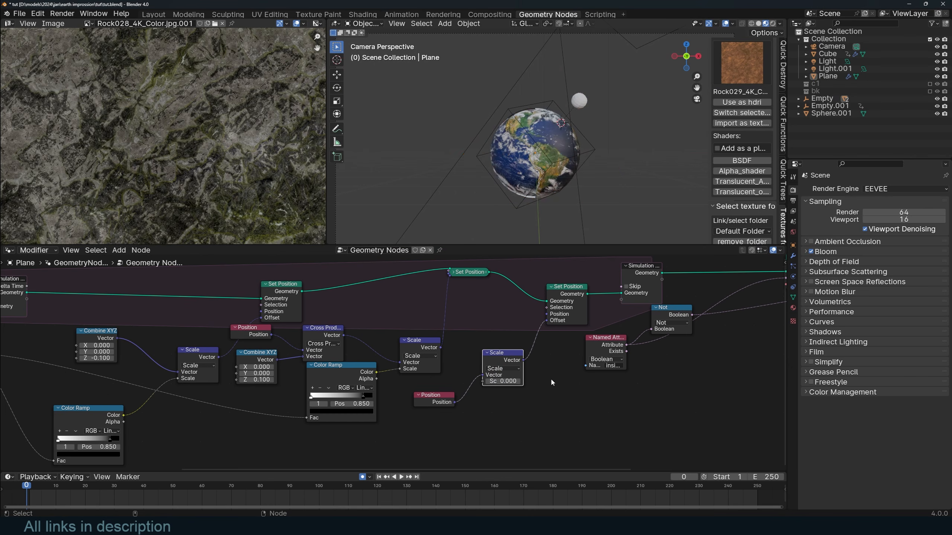
- Keyframe the new Scale node's scale value at 0 on frame 41 and raise it to 2.700 by frame 45
{"action": "key", "text": "space"}
{"action": "key", "text": "space"}
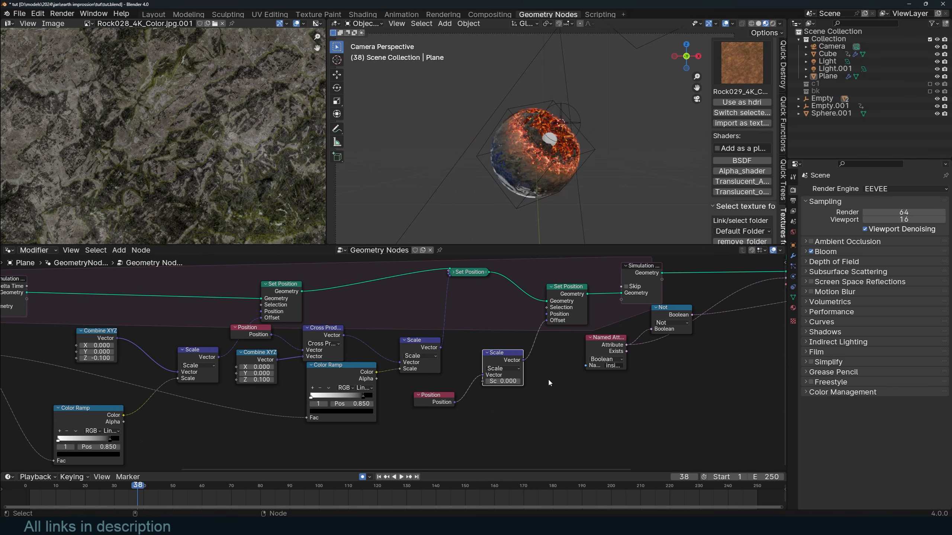
{"action": "left_click_drag", "start_coordinate": [142, 491], "coordinate": [147, 493]}
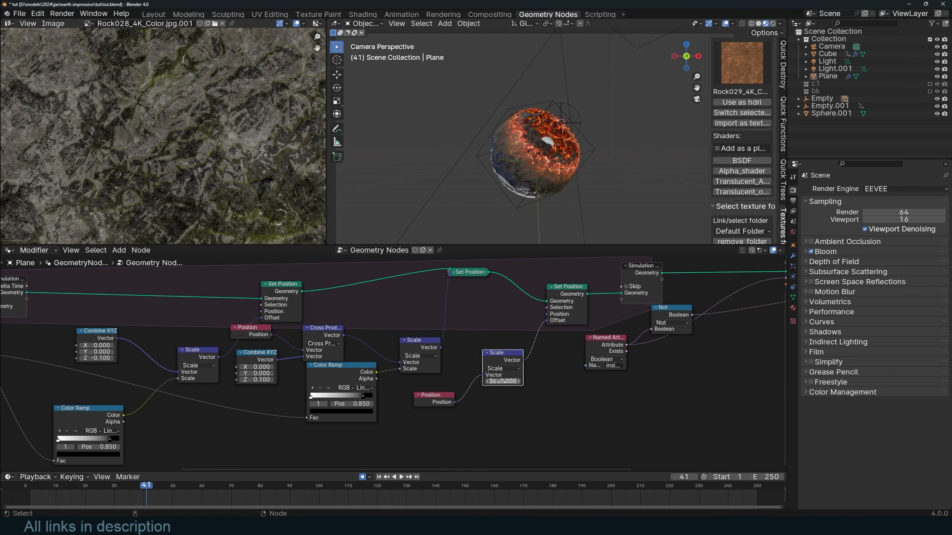
{"action": "key", "text": "i"}
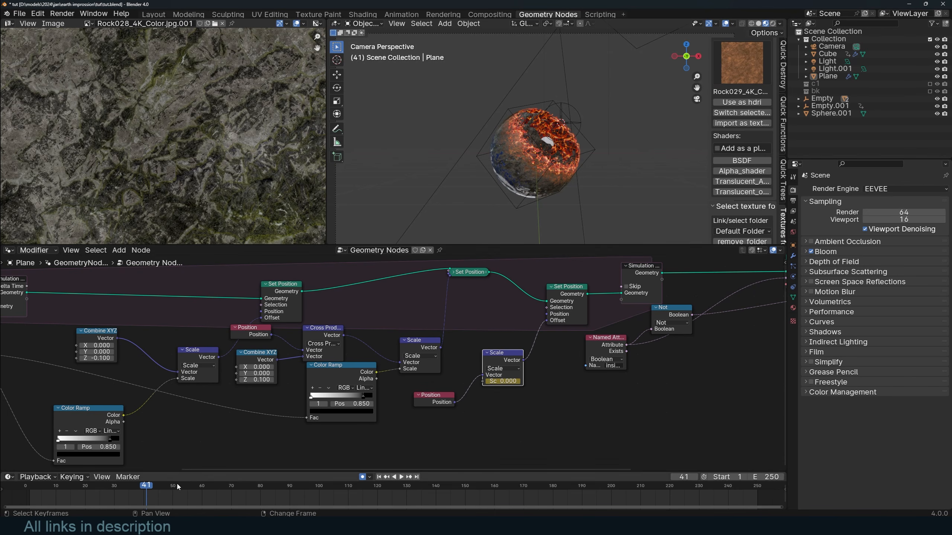
{"action": "left_click", "coordinate": [159, 492]}
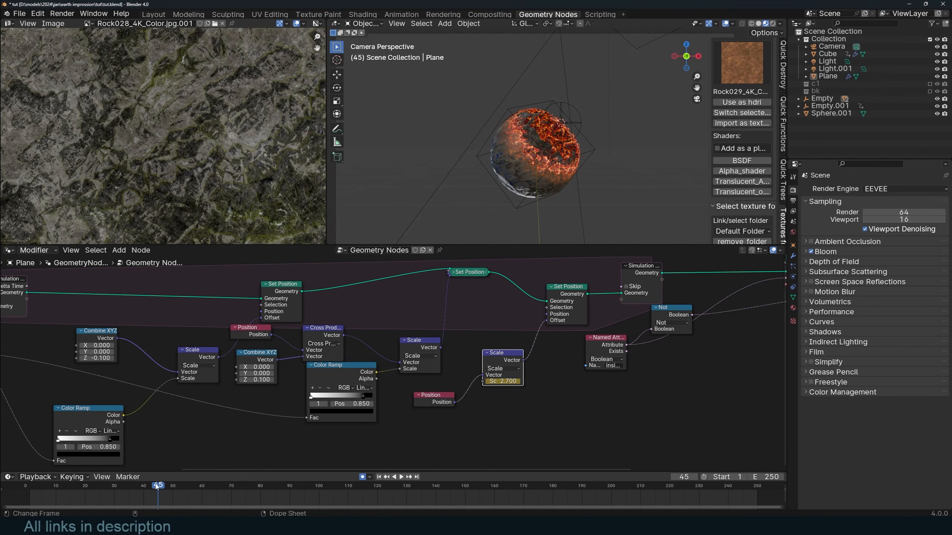
- Save the file and play the animation from the first frame to check the burst of chunks
{"action": "key", "text": "ctrl+s"}
{"action": "key", "text": "space"}
{"action": "key", "text": "shift+Left"}
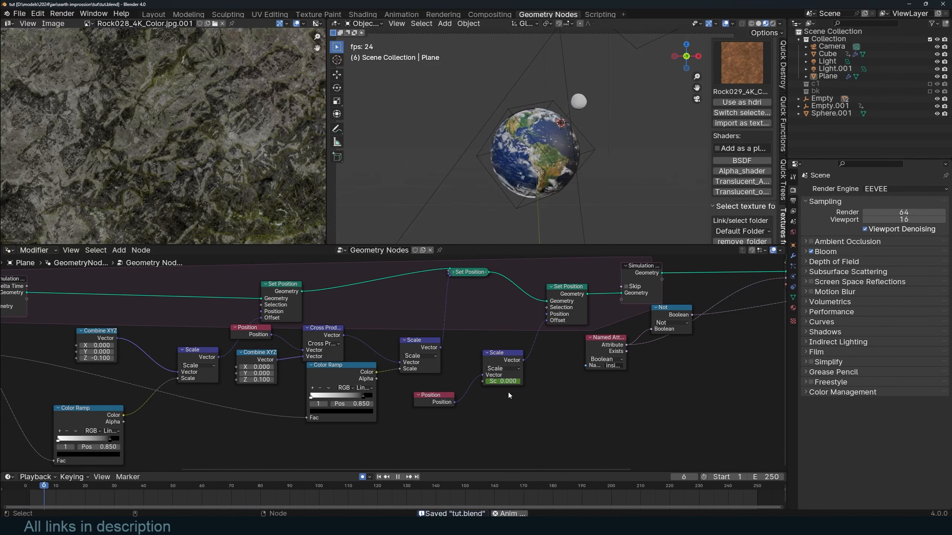
{"action": "key", "text": "Escape"}
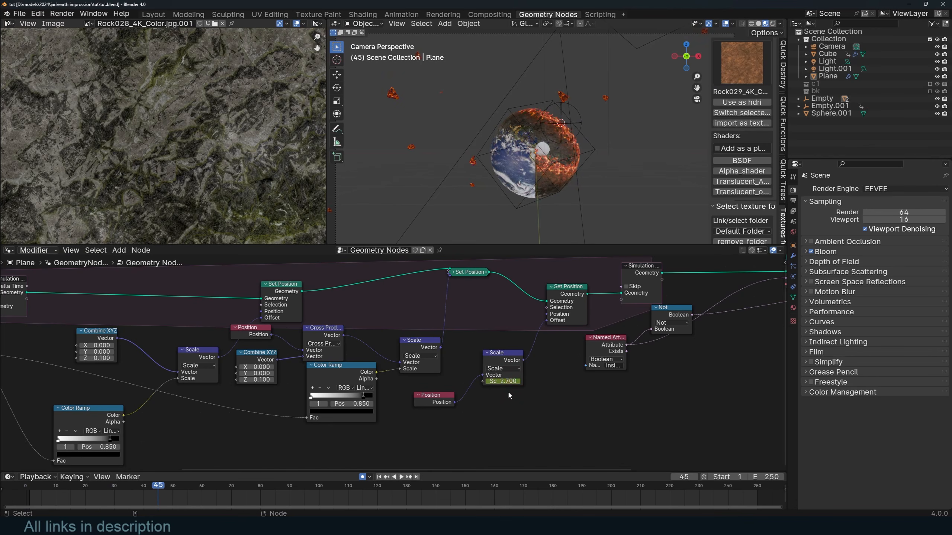
- Select the Earth sphere, Sphere.001, and switch the node area back to the Shader Editor
{"action": "right_click_drag", "start_coordinate": [148, 494], "coordinate": [144, 489], "text": "shift"}
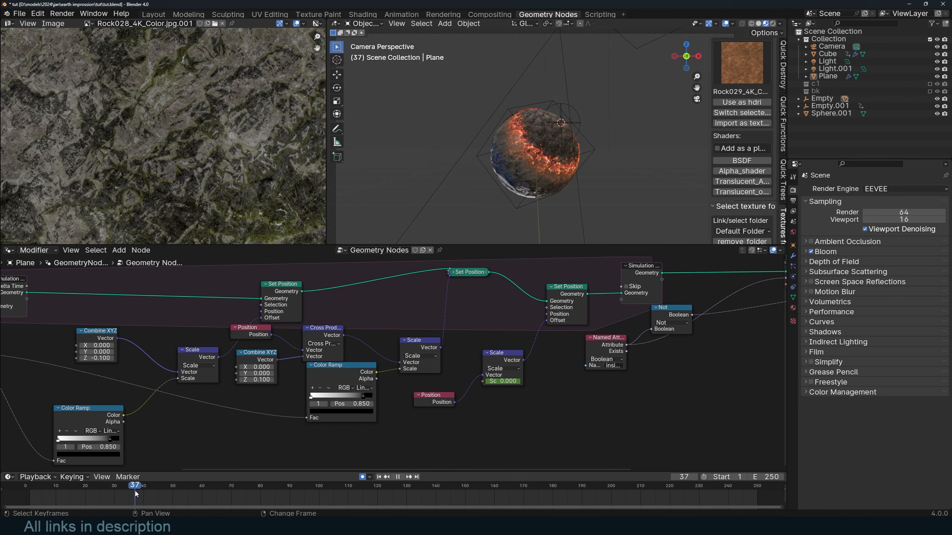
{"action": "key", "text": "space"}
{"action": "left_click", "coordinate": [528, 183]}
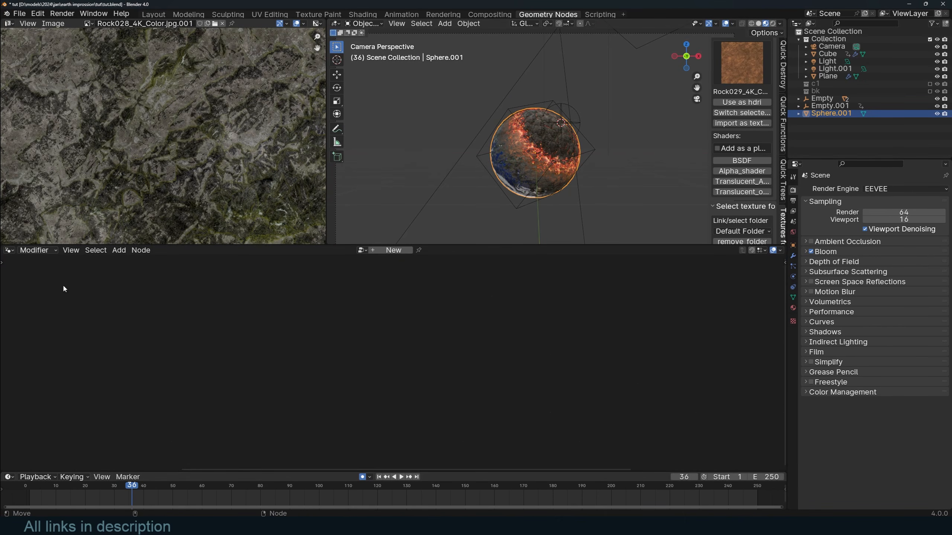
{"action": "left_click", "coordinate": [10, 254]}
{"action": "left_click", "coordinate": [33, 319]}
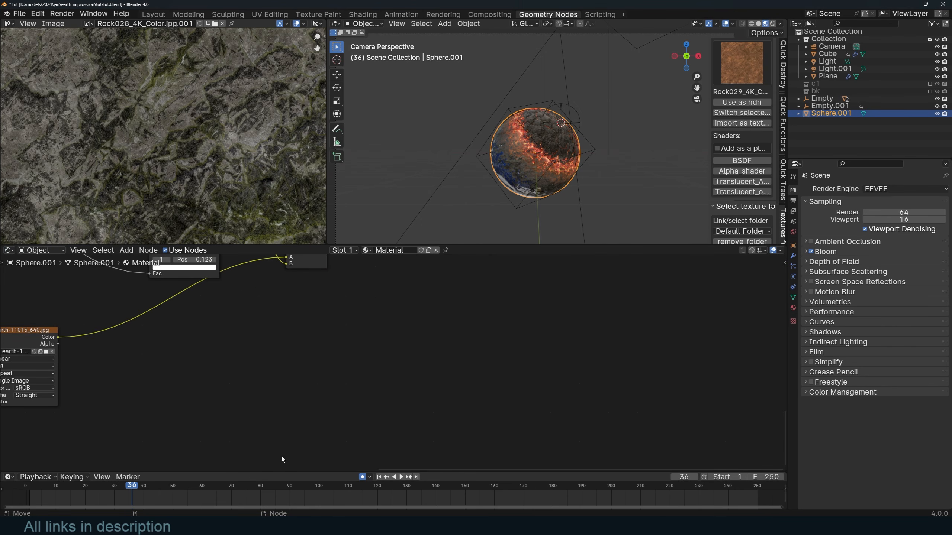
- Keyframe the Earth sphere at full size on frame 40 and scale it to 0 on frame 43
{"action": "left_click", "coordinate": [143, 485]}
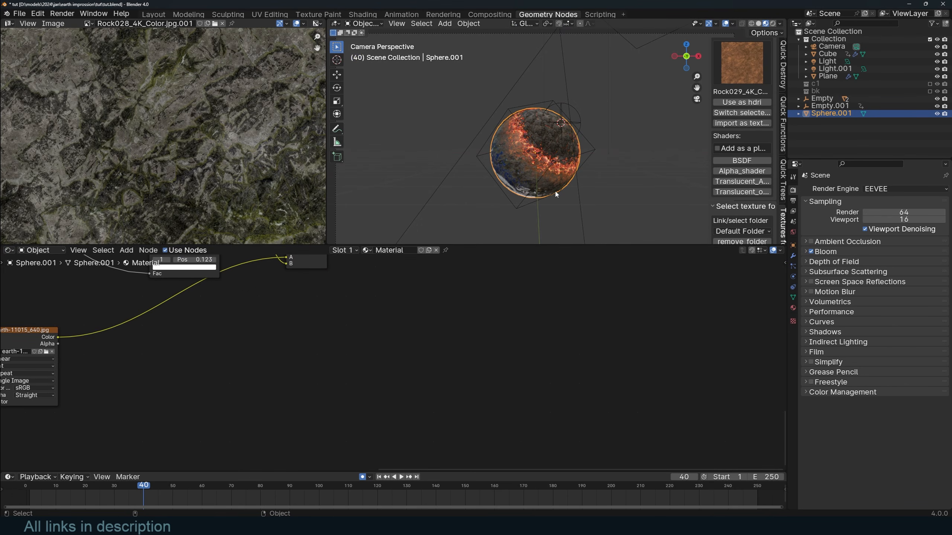
{"action": "key", "text": "g"}
{"action": "left_click", "coordinate": [557, 194]}
{"action": "key", "text": "Right"}
{"action": "key", "text": "Right"}
{"action": "key", "text": "Right"}
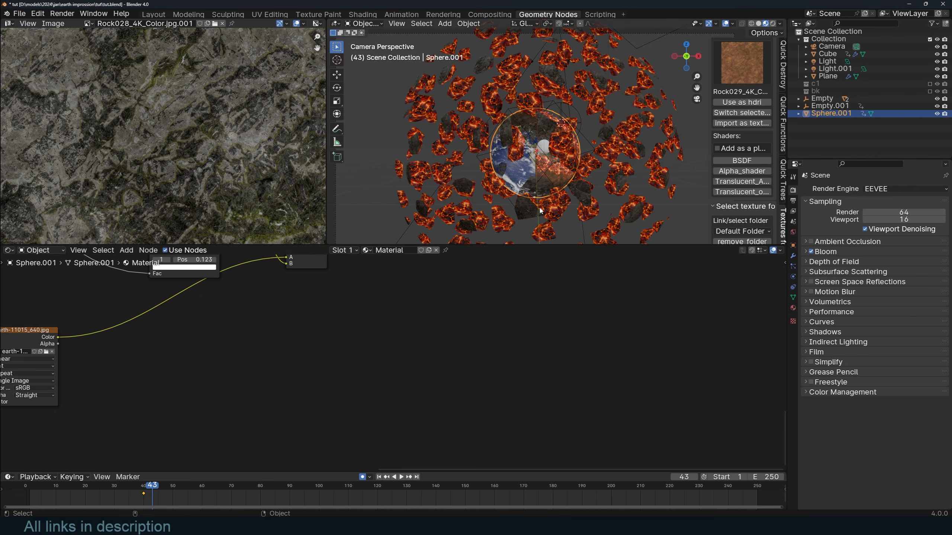
{"action": "key", "text": "s"}
{"action": "key", "text": "0"}
{"action": "key", "text": "Return"}
- Inspect the explosion from the side and camera views, and play the animation from the start with nothing selected
{"action": "key", "text": "KP_3"}
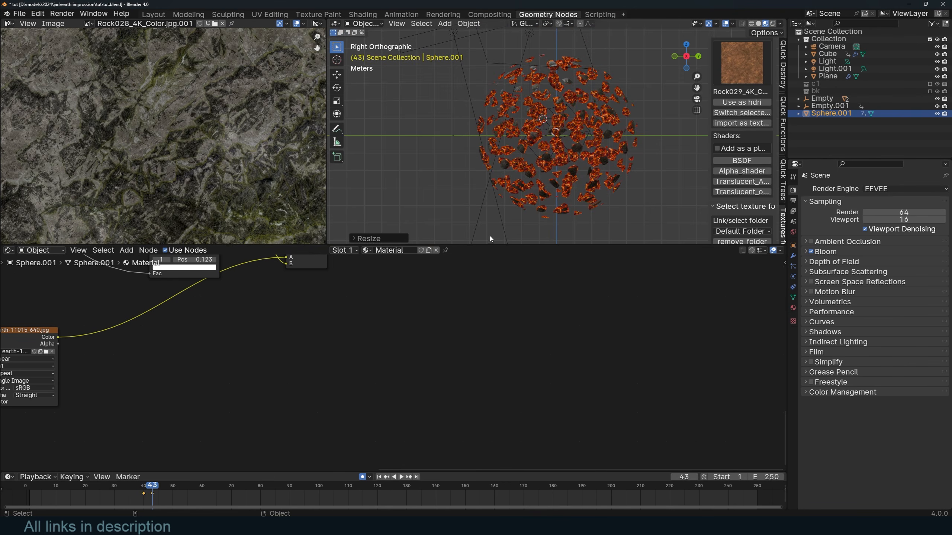
{"action": "key", "text": "KP_0"}
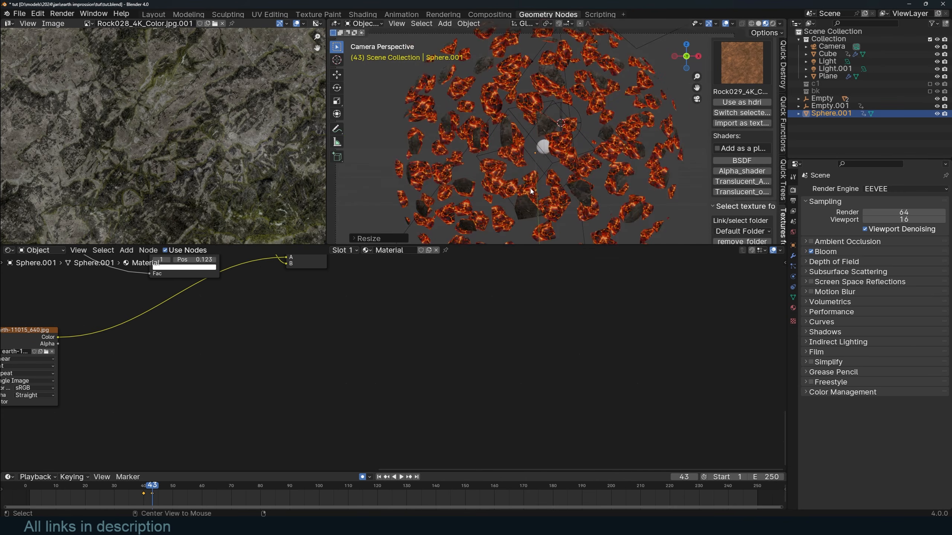
{"action": "key", "text": "alt+a"}
{"action": "key", "text": "shift+Left"}
{"action": "key", "text": "space"}
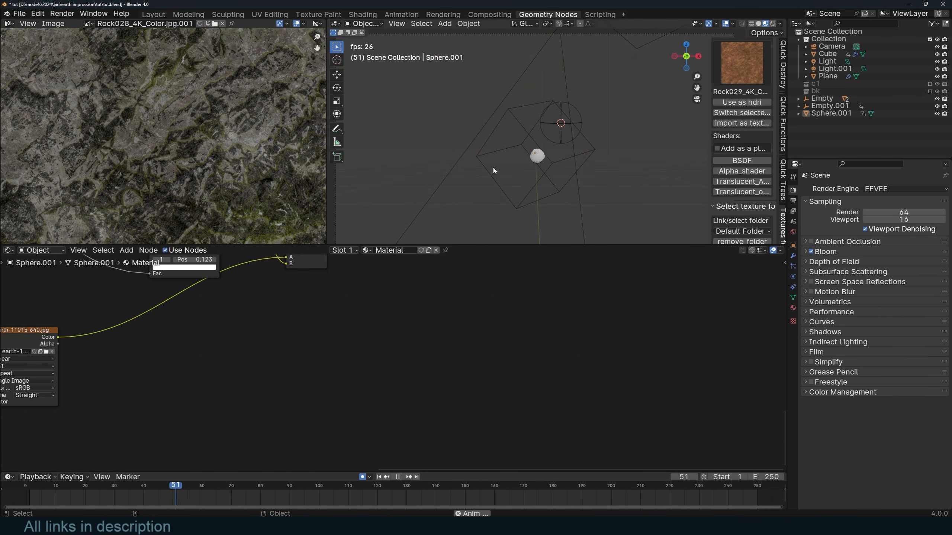
{"action": "key", "text": "Escape"}
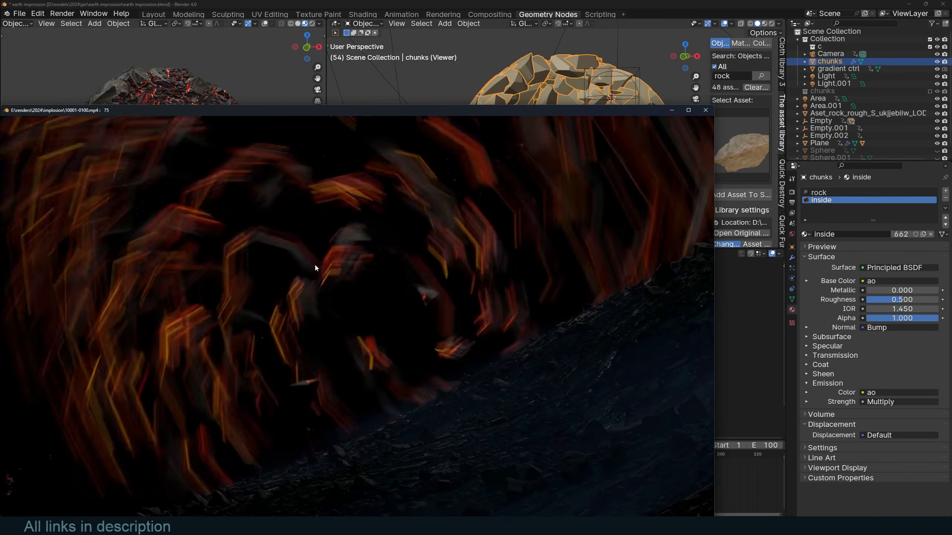
- In the earth impression file, show the shaded viewport through the camera with rendered shading to examine the finished scene
{"action": "scroll", "coordinate": [229, 130], "scroll_direction": "down", "scroll_amount": 4}
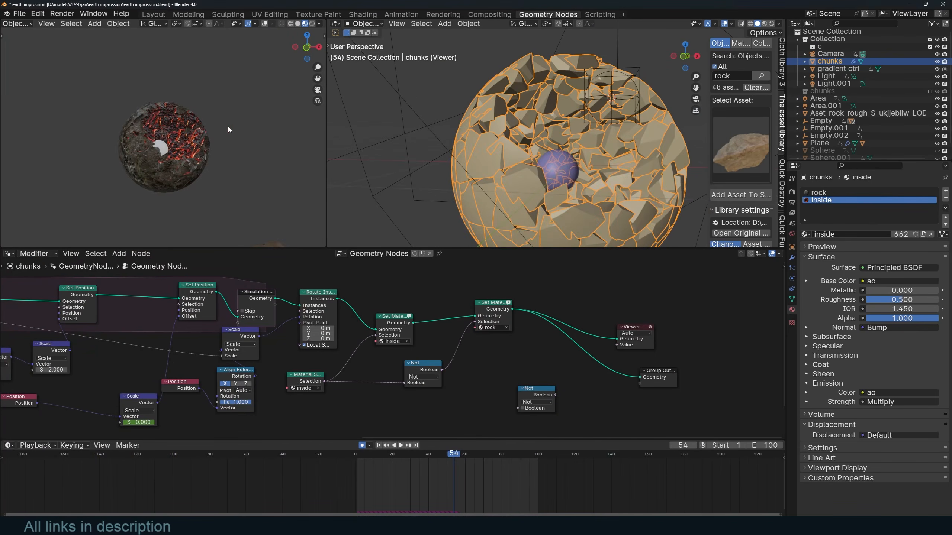
{"action": "key", "text": "KP_0"}
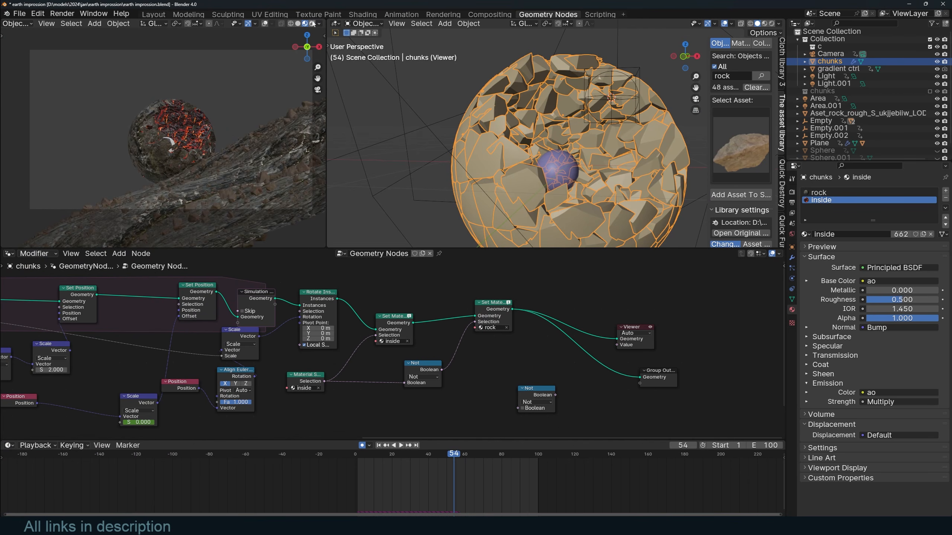
{"action": "left_click", "coordinate": [313, 23]}
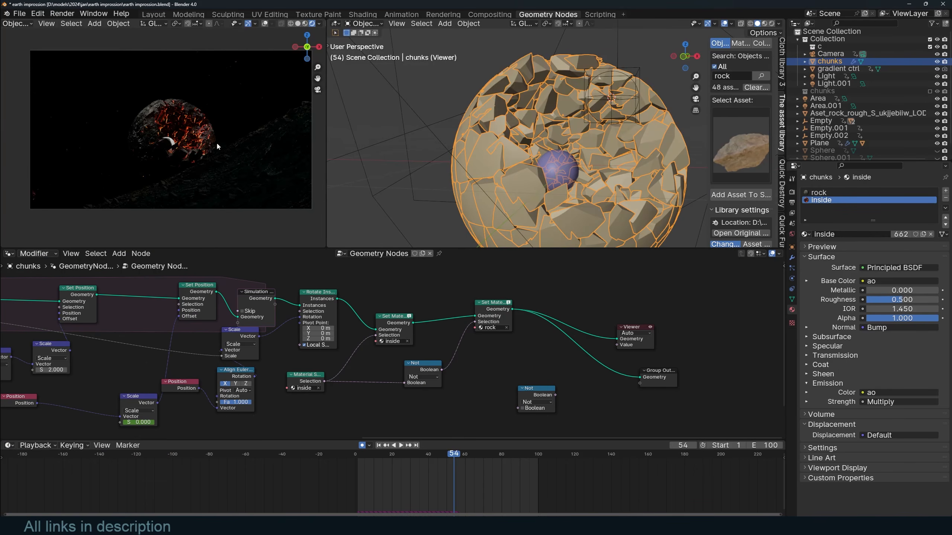
{"action": "key", "text": "alt+h"}
{"action": "key", "text": "alt+a"}
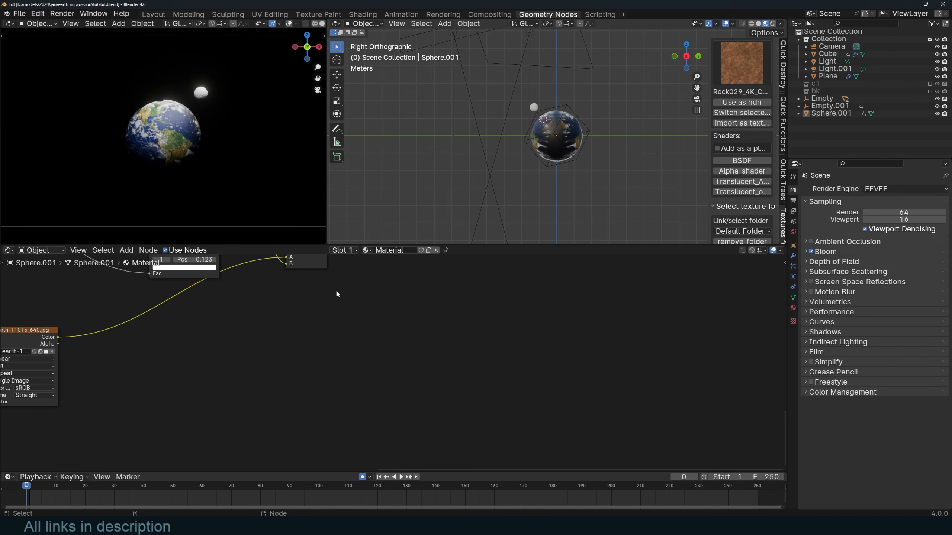
- Save the tut file and move the Material Output node of the Earth material farther from the final Mix Shader
{"action": "scroll", "coordinate": [336, 292], "scroll_direction": "down", "scroll_amount": 3}
{"action": "middle_click_drag", "start_coordinate": [304, 294], "coordinate": [298, 346]}
{"action": "scroll", "coordinate": [297, 346], "scroll_direction": "up", "scroll_amount": 2}
{"action": "key", "text": "ctrl+s"}
{"action": "middle_click_drag", "start_coordinate": [341, 296], "coordinate": [275, 349]}
{"action": "scroll", "coordinate": [306, 320], "scroll_direction": "down", "scroll_amount": 5}
{"action": "middle_click_drag", "start_coordinate": [306, 320], "coordinate": [291, 373]}
{"action": "middle_click_drag", "start_coordinate": [340, 285], "coordinate": [279, 354]}
{"action": "scroll", "coordinate": [357, 314], "scroll_direction": "down", "scroll_amount": 1}
{"action": "left_click_drag", "start_coordinate": [371, 328], "coordinate": [399, 329]}
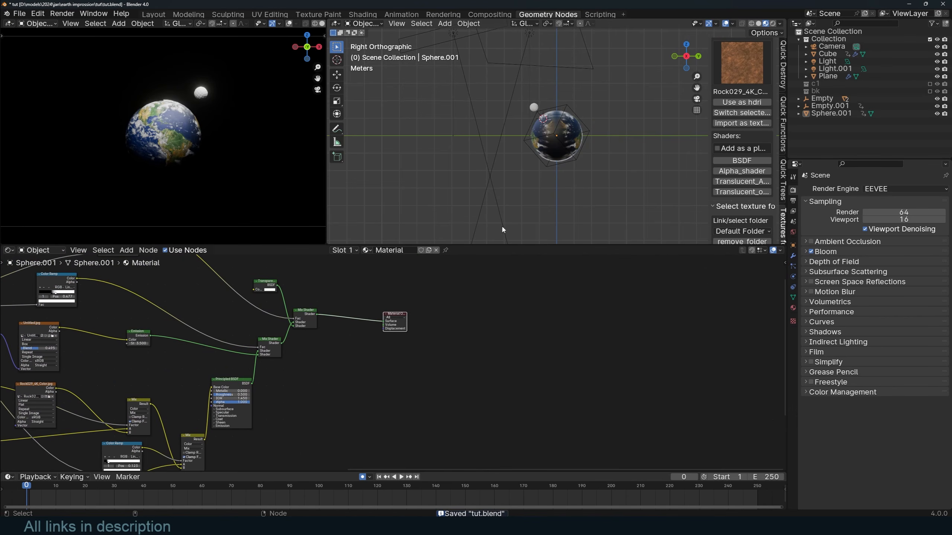
- Duplicate the Earth sphere in place and scale the copy up slightly, by a factor of about 1.02
{"action": "scroll", "coordinate": [599, 135], "scroll_direction": "up", "scroll_amount": 5}
{"action": "left_click", "coordinate": [610, 128]}
{"action": "key", "text": "shift+d"}
{"action": "right_click", "coordinate": [610, 127]}
{"action": "key", "text": "s"}
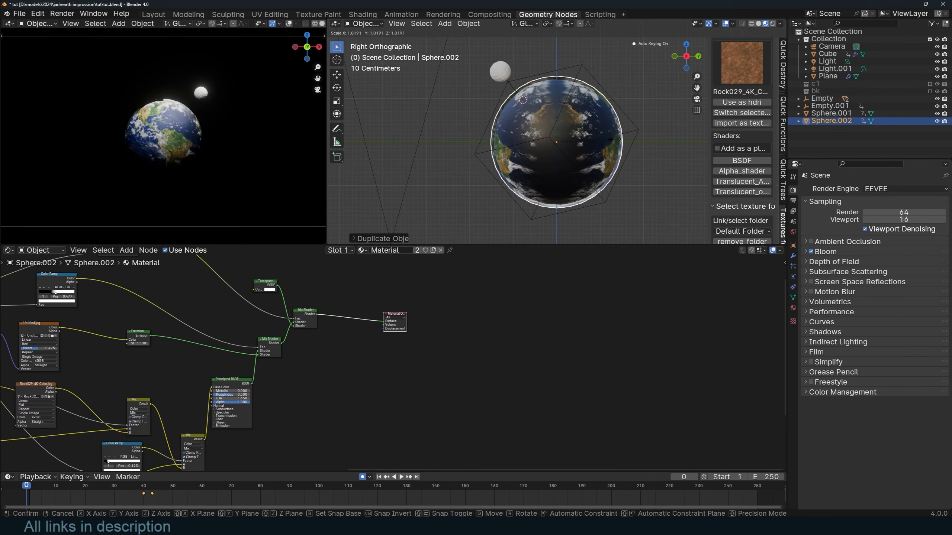
{"action": "left_click", "coordinate": [616, 142]}
- Unlink the shared Earth material from the enlarged sphere copy and create a new material for it
{"action": "left_click", "coordinate": [441, 250]}
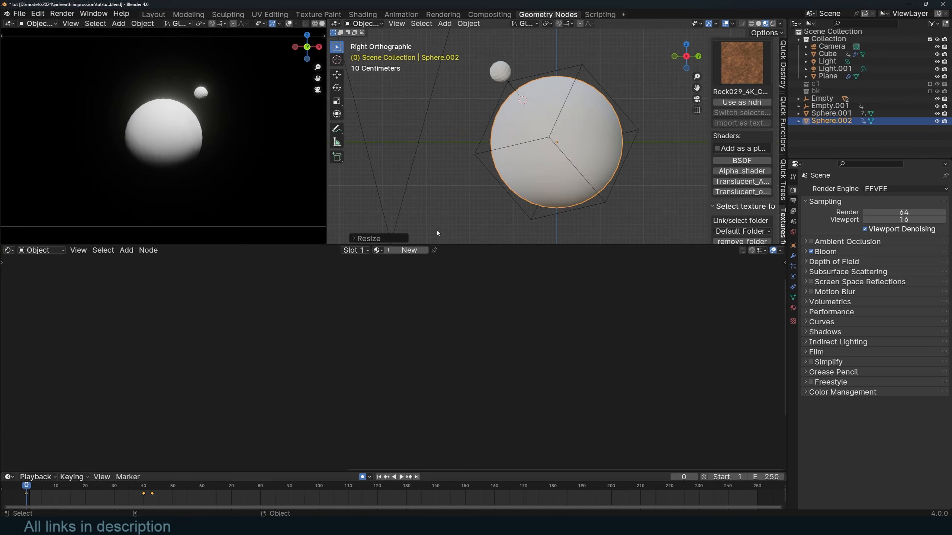
{"action": "scroll", "coordinate": [566, 157], "scroll_direction": "up", "scroll_amount": 2}
{"action": "left_click", "coordinate": [414, 251]}
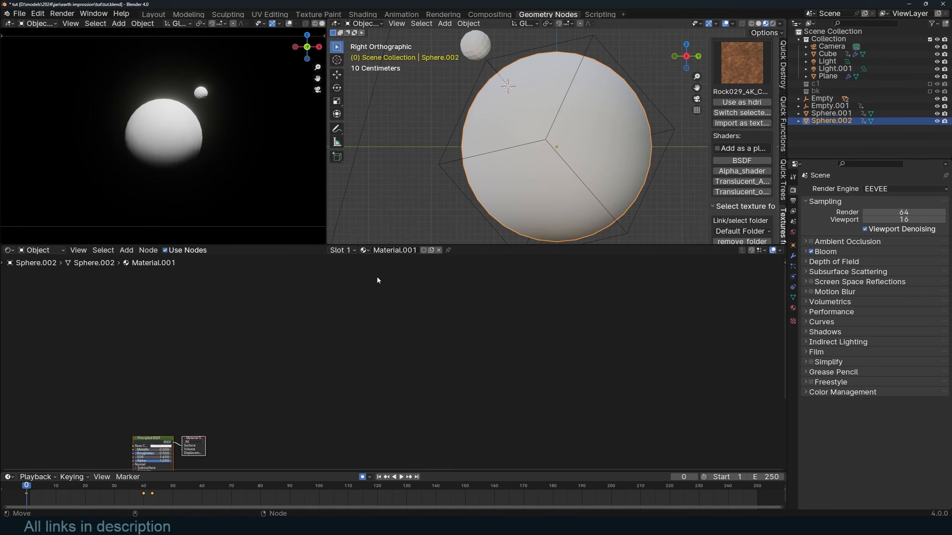
{"action": "middle_click_drag", "start_coordinate": [376, 275], "coordinate": [576, 282]}
{"action": "middle_click_drag", "start_coordinate": [457, 352], "coordinate": [522, 314]}
{"action": "scroll", "coordinate": [525, 315], "scroll_direction": "up", "scroll_amount": 4}
{"action": "left_click", "coordinate": [538, 325]}
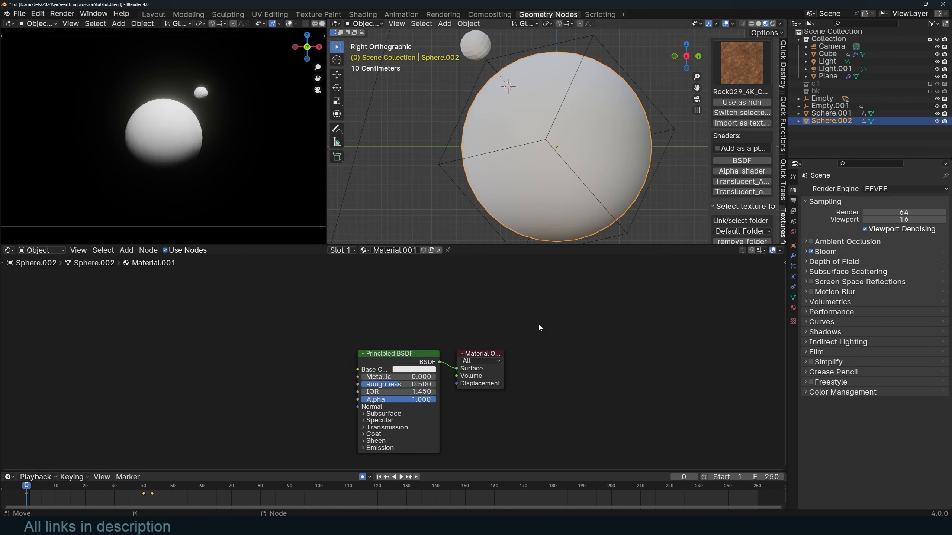
- Replace the outer sphere's Principled BSDF with a Principled Volume feeding the Volume output, and switch the render engine to Cycles
{"action": "left_click", "coordinate": [383, 353]}
{"action": "key", "text": "x"}
{"action": "key", "text": "shift+a"}
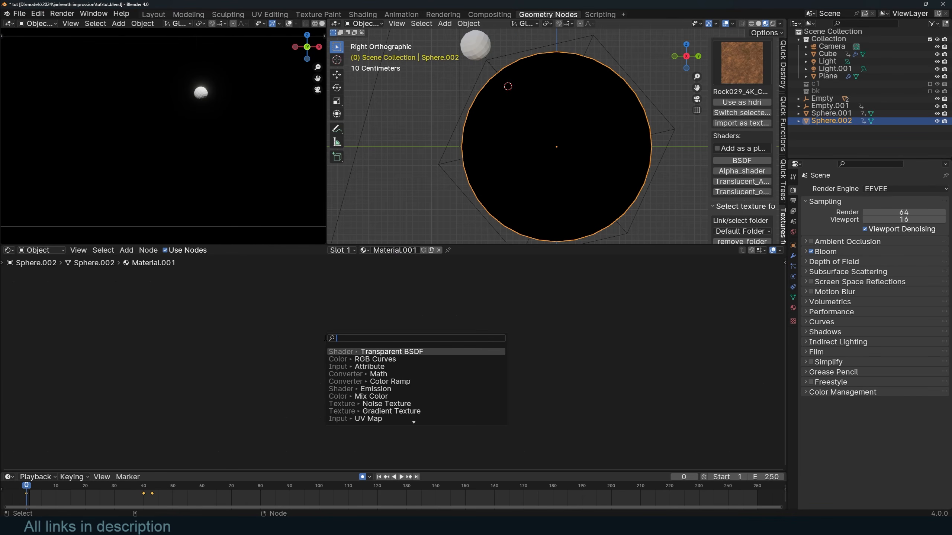
{"action": "type", "text": "v"}
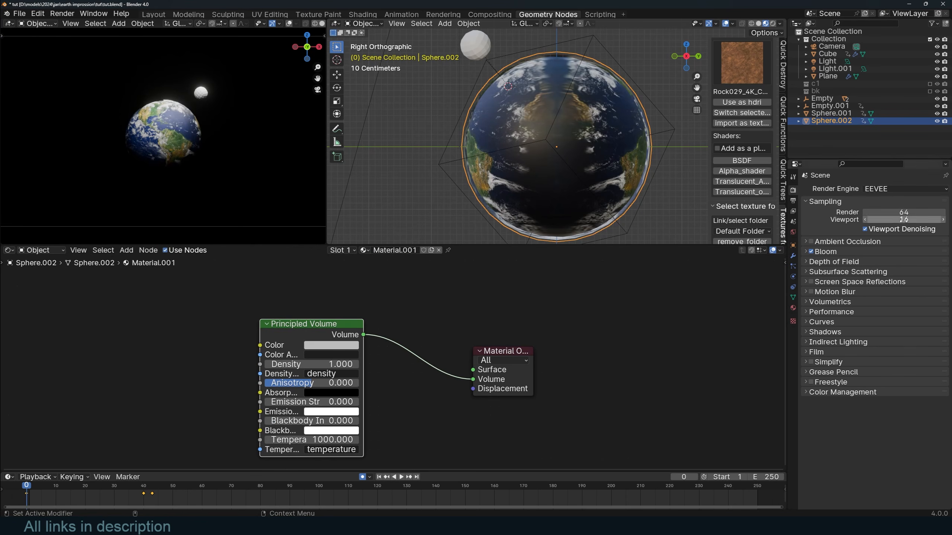
{"action": "left_click", "coordinate": [901, 189]}
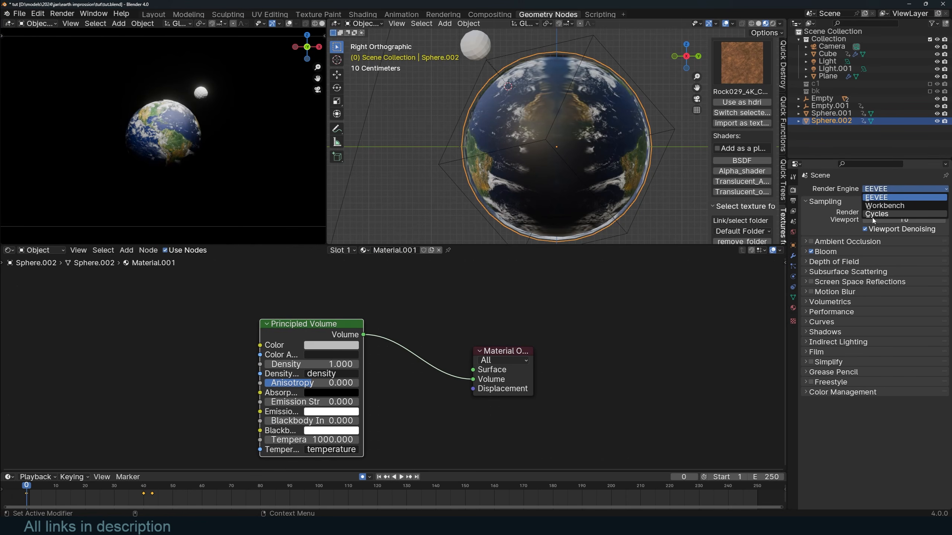
{"action": "left_click", "coordinate": [875, 214]}
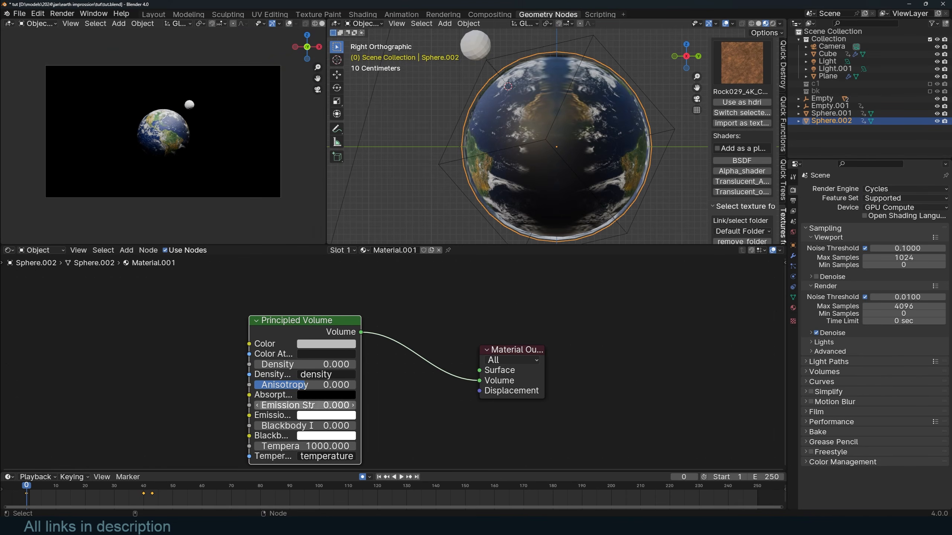
- Give the Principled Volume zero density, an emission strength of 0.3 and a light blue emission color, and save the file
{"action": "left_click_drag", "start_coordinate": [308, 408], "coordinate": [319, 407]}
{"action": "scroll", "coordinate": [308, 407], "scroll_direction": "up", "scroll_amount": 4}
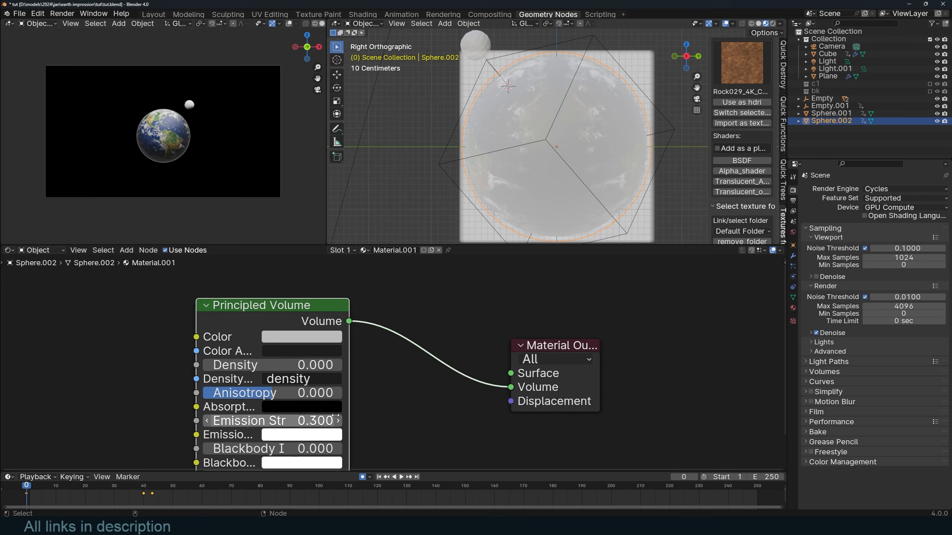
{"action": "left_click", "coordinate": [312, 435]}
{"action": "left_click", "coordinate": [352, 290]}
{"action": "key", "text": "ctrl+s"}
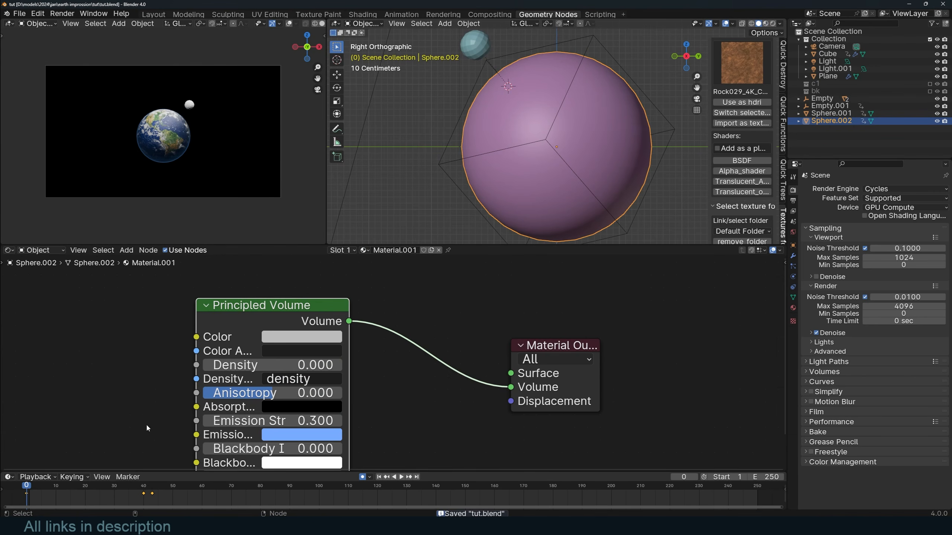
- At frame 40, scale the outer sphere up by a factor of about 1.03, check nearby frames and save the file
{"action": "key", "text": "space"}
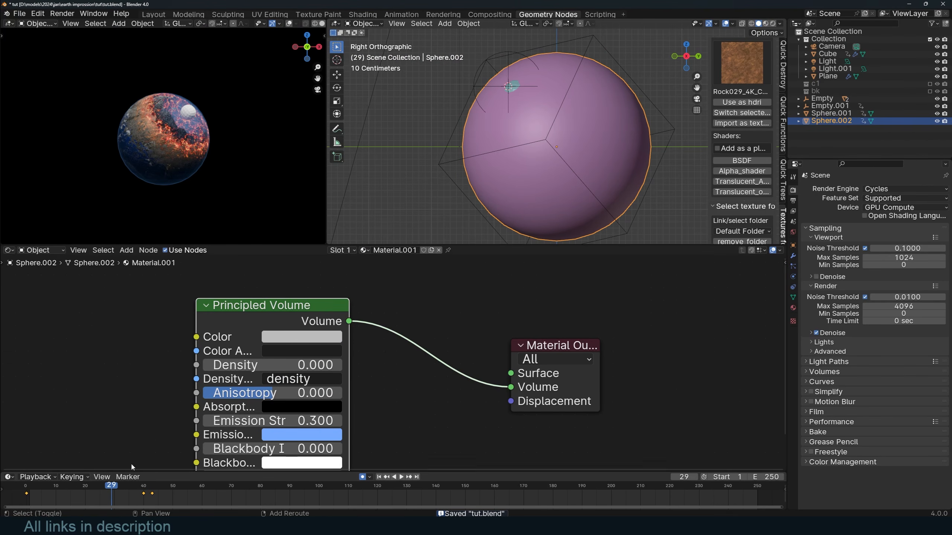
{"action": "left_click", "coordinate": [141, 487]}
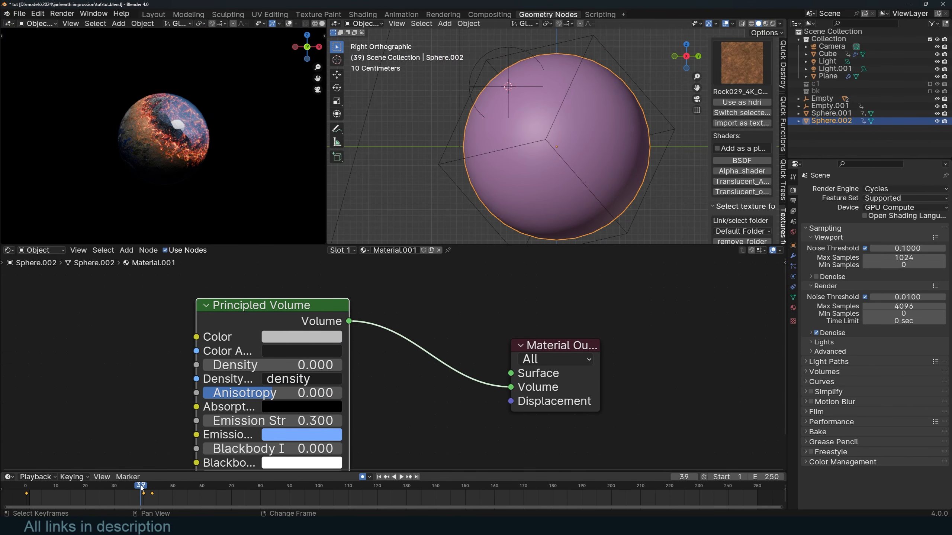
{"action": "left_click_drag", "start_coordinate": [141, 488], "coordinate": [101, 477]}
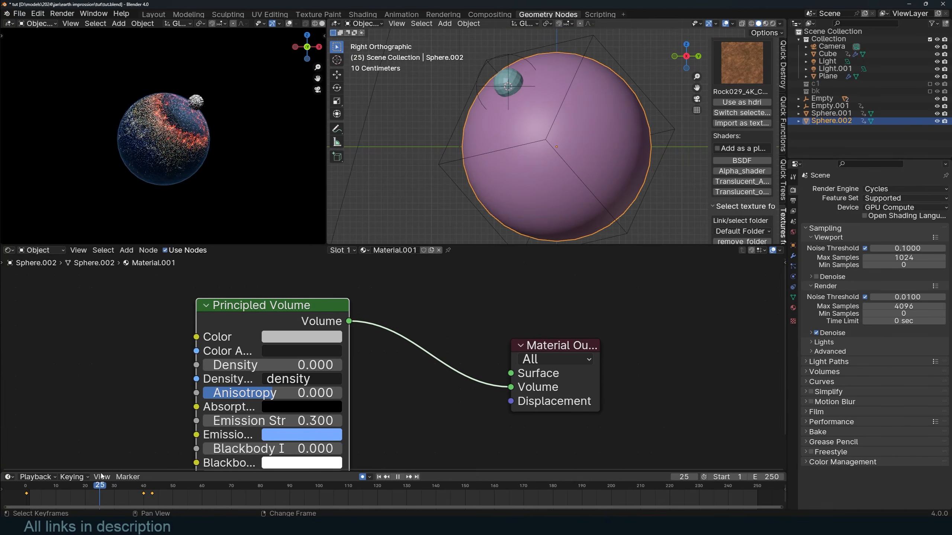
{"action": "key", "text": "space"}
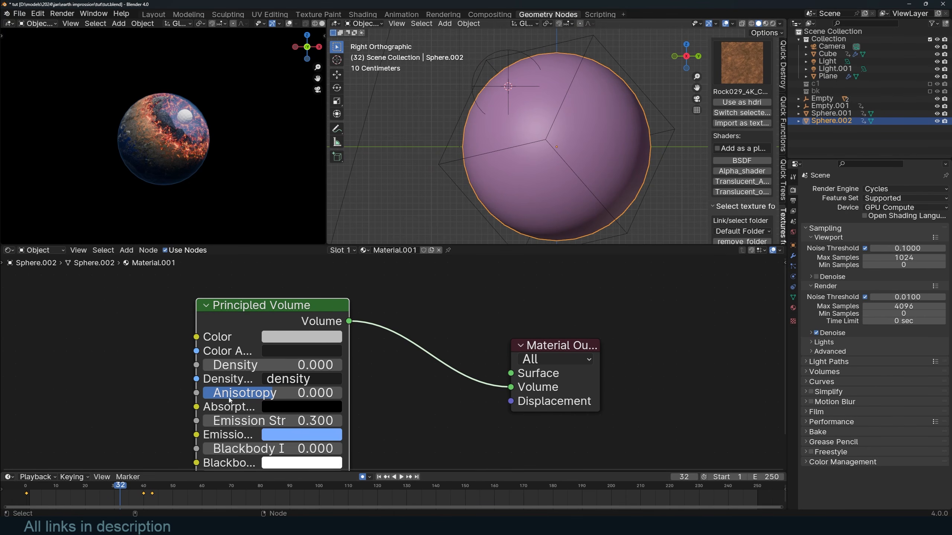
{"action": "key", "text": "Up"}
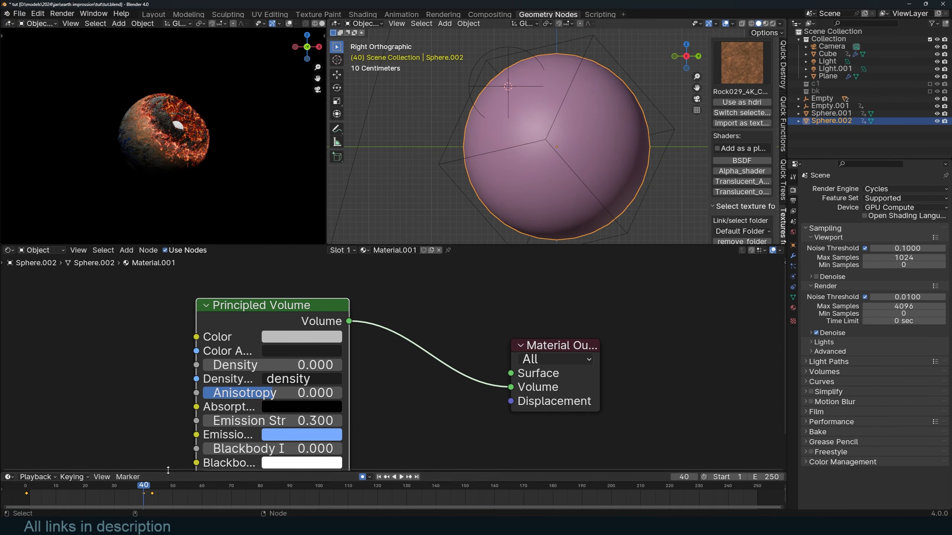
{"action": "key", "text": "s"}
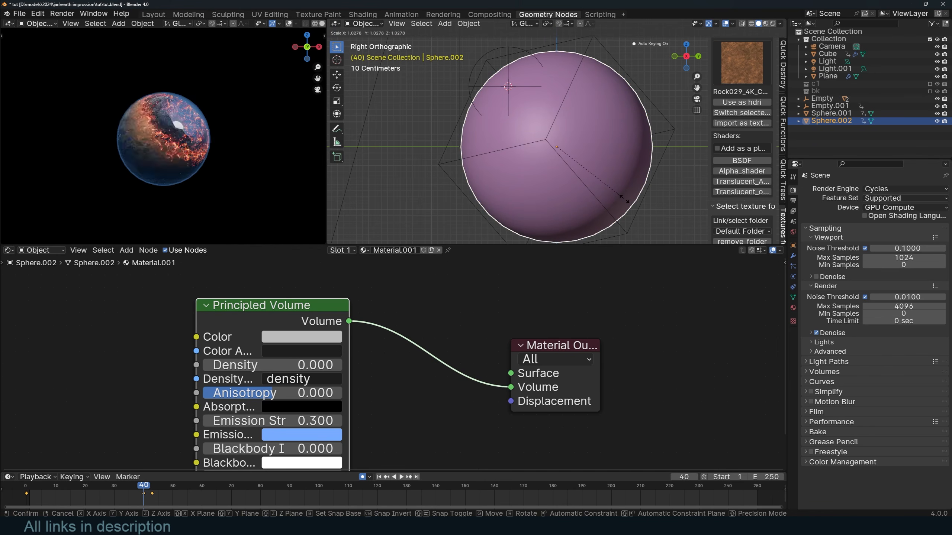
{"action": "left_click", "coordinate": [625, 202]}
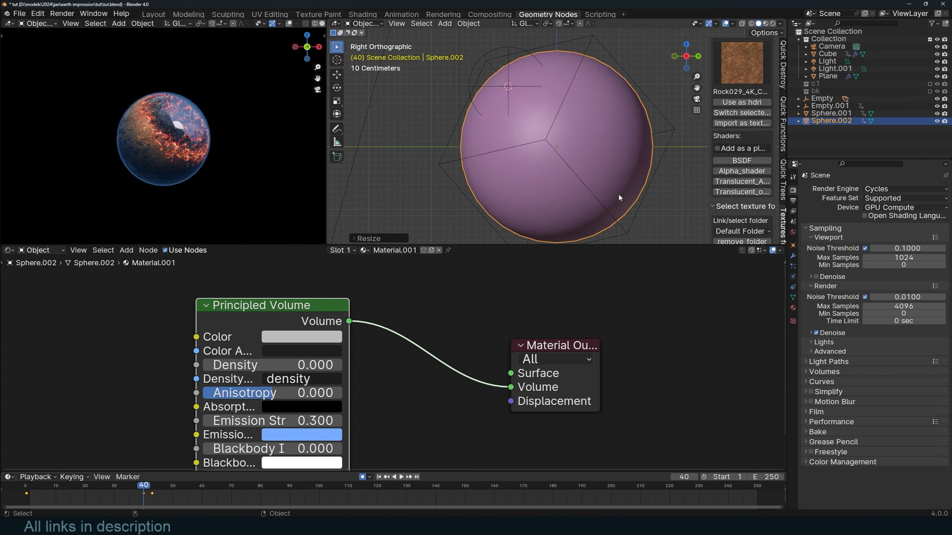
{"action": "key", "text": "Left"}
{"action": "key", "text": "Left"}
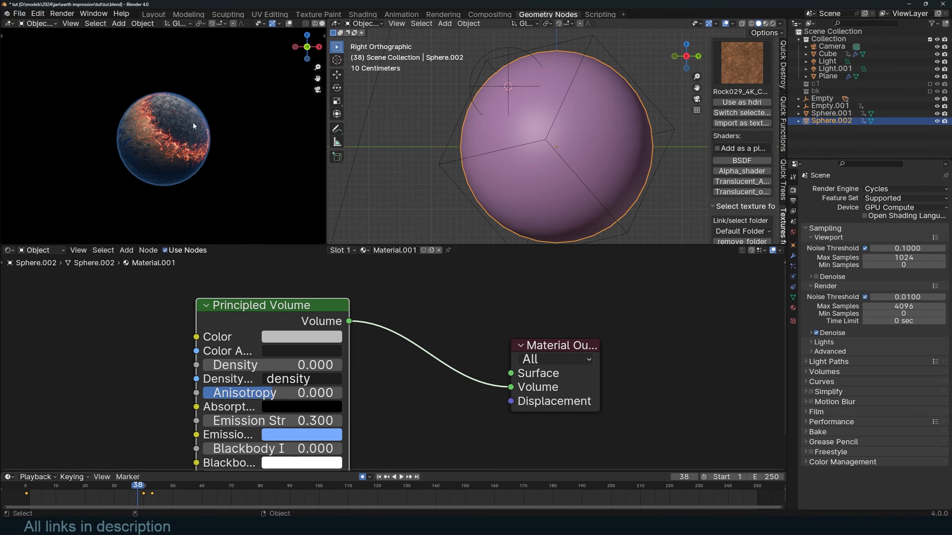
{"action": "left_click_drag", "start_coordinate": [135, 488], "coordinate": [114, 487]}
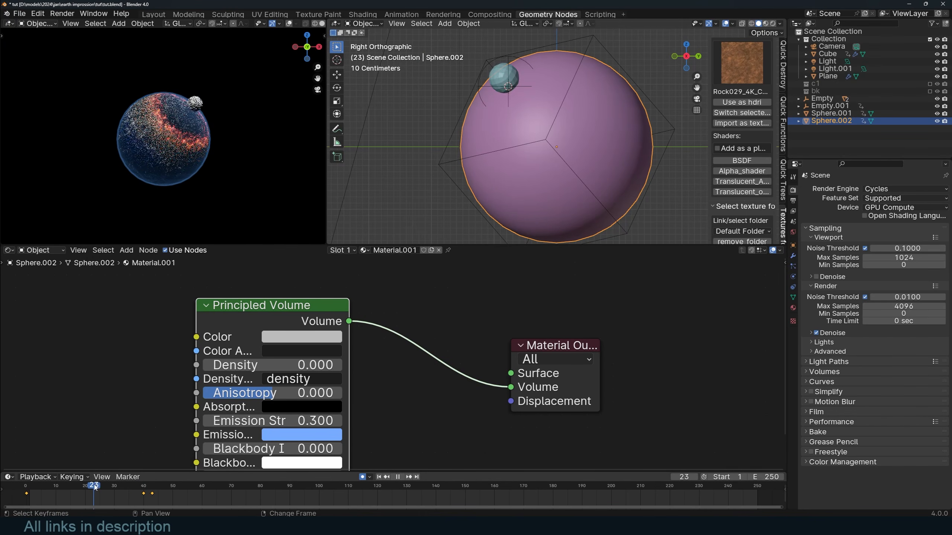
{"action": "key", "text": "ctrl+s"}
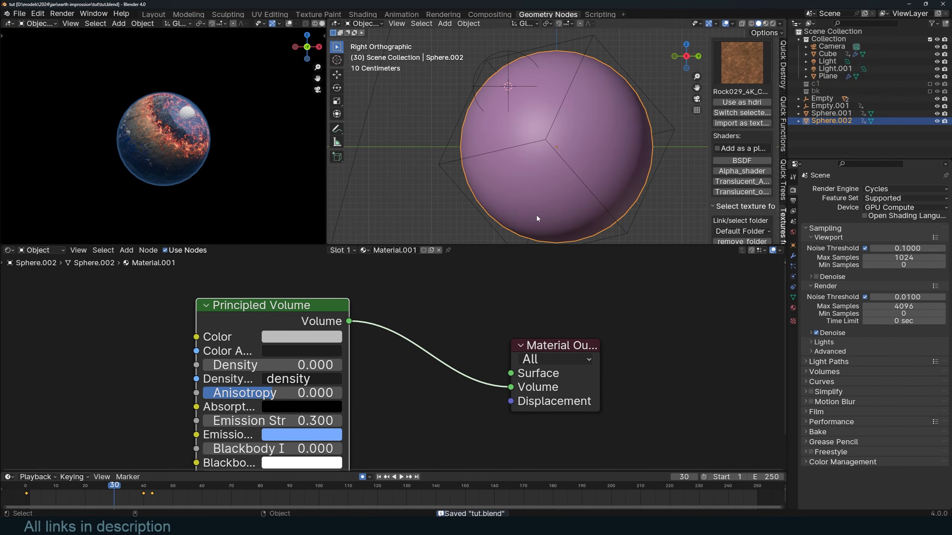
- Add a Texture Coordinate node to the outer sphere's material, using the empty at the impact point as its object
{"action": "key", "text": "KP_0"}
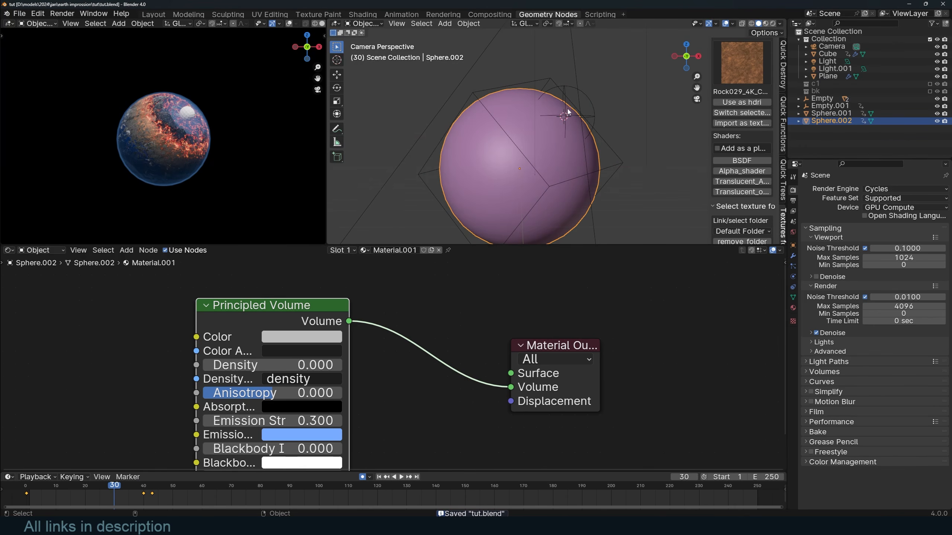
{"action": "left_click", "coordinate": [585, 93]}
{"action": "left_click", "coordinate": [538, 106]}
{"action": "scroll", "coordinate": [388, 361], "scroll_direction": "down", "scroll_amount": 5}
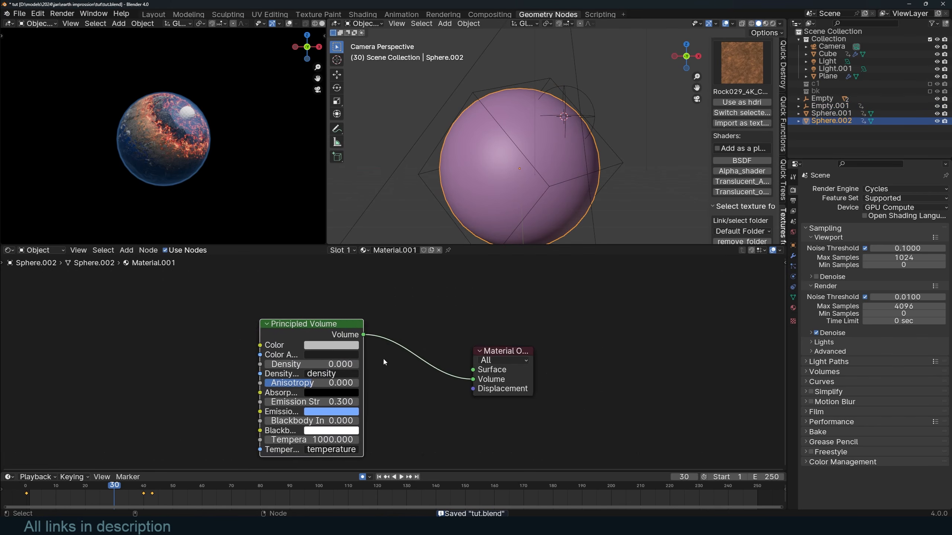
{"action": "middle_click_drag", "start_coordinate": [383, 359], "coordinate": [538, 351]}
{"action": "scroll", "coordinate": [429, 332], "scroll_direction": "up", "scroll_amount": 1}
{"action": "key", "text": "shift+a"}
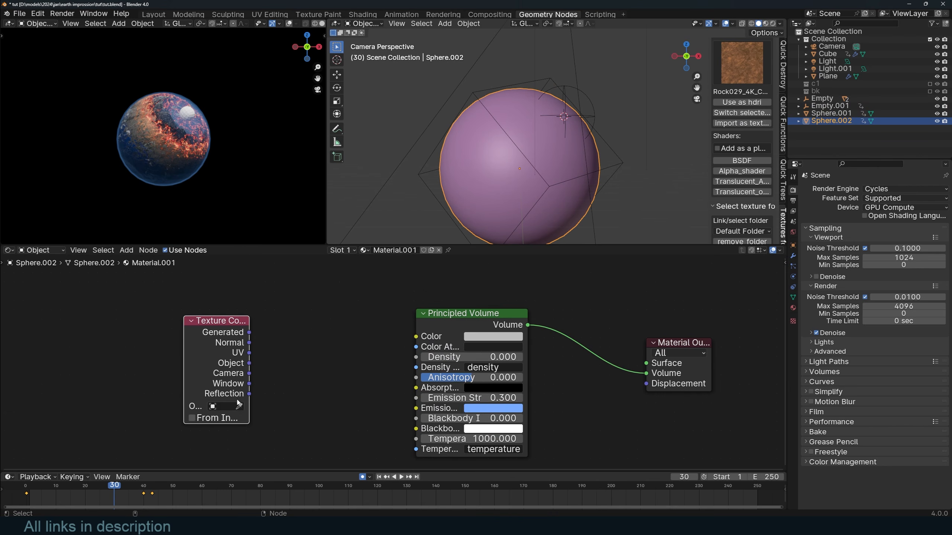
{"action": "left_click", "coordinate": [239, 407]}
{"action": "left_click", "coordinate": [582, 120]}
{"action": "middle_click_drag", "start_coordinate": [170, 341], "coordinate": [297, 311]}
{"action": "key", "text": "g"}
{"action": "left_click", "coordinate": [150, 306]}
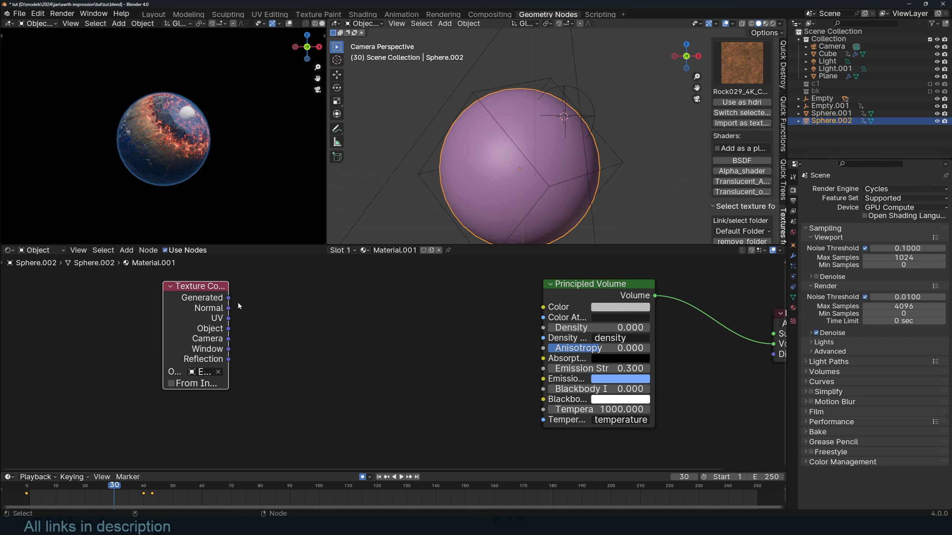
- Add a Spherical Gradient Texture driven by the Texture Coordinate's Object output and preview it on the outer sphere's surface
{"action": "key", "text": "shift+a"}
{"action": "left_click", "coordinate": [238, 300]}
{"action": "type", "text": "gr"}
{"action": "key", "text": "Return"}
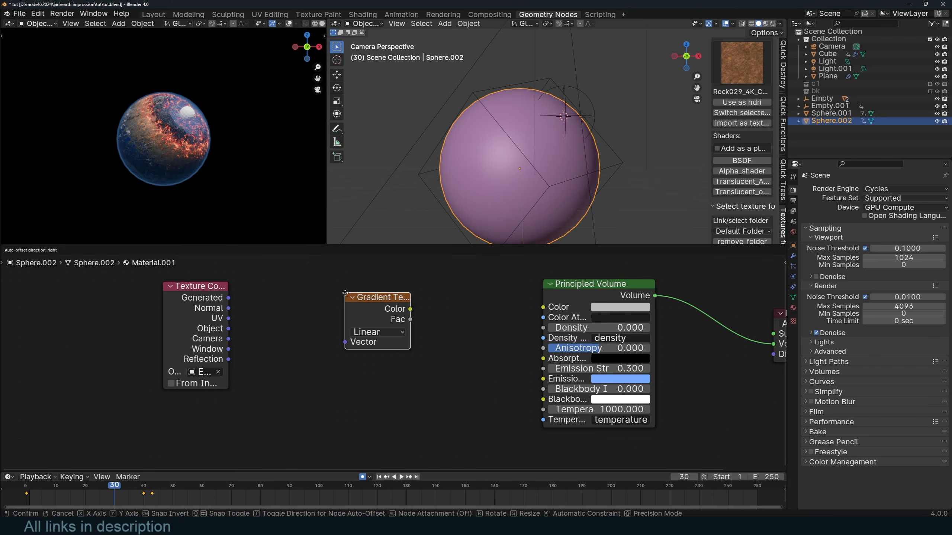
{"action": "left_click", "coordinate": [371, 329]}
{"action": "left_click", "coordinate": [371, 330]}
{"action": "left_click", "coordinate": [367, 391]}
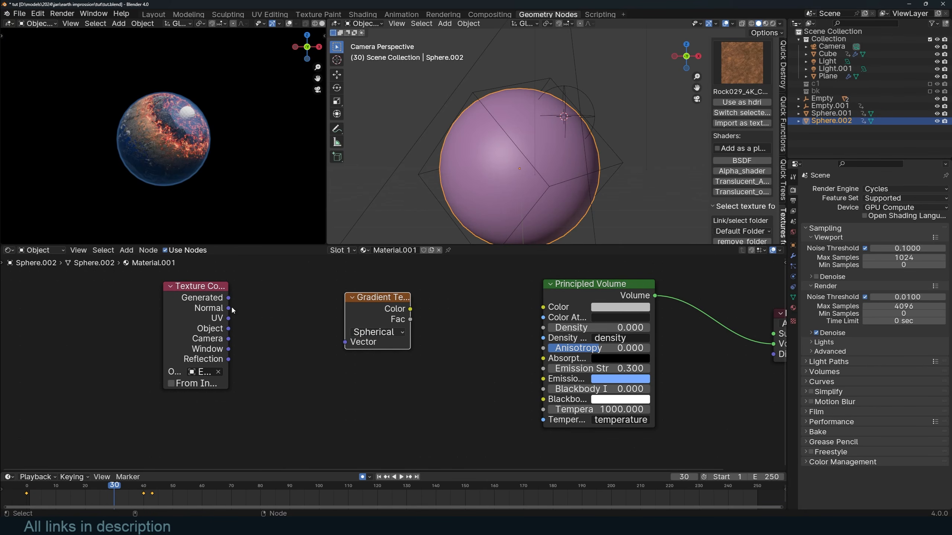
{"action": "left_click_drag", "start_coordinate": [229, 329], "coordinate": [347, 352]}
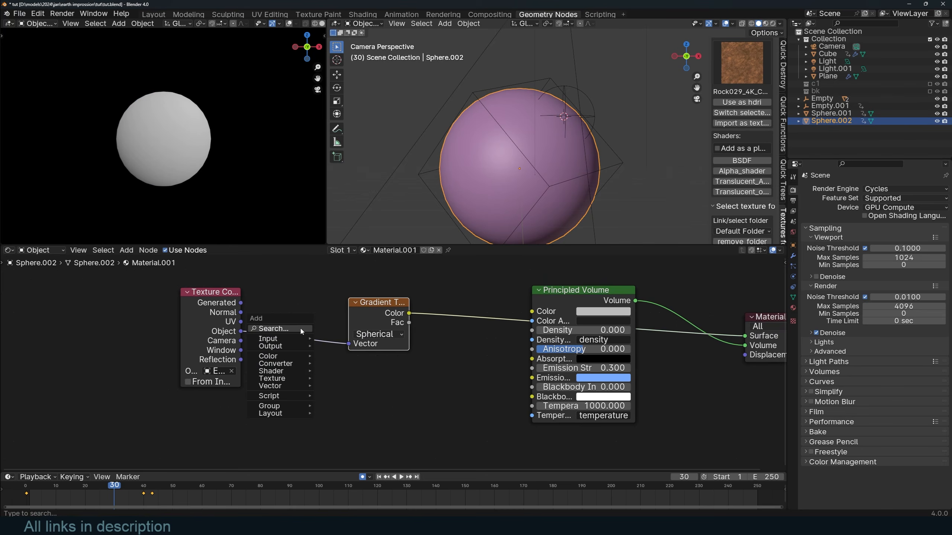
- Insert a Mapping node before the Gradient Texture with a scale of 2.770 on all axes and check the gradient across frames
{"action": "type", "text": "mapp"}
{"action": "key", "text": "Return"}
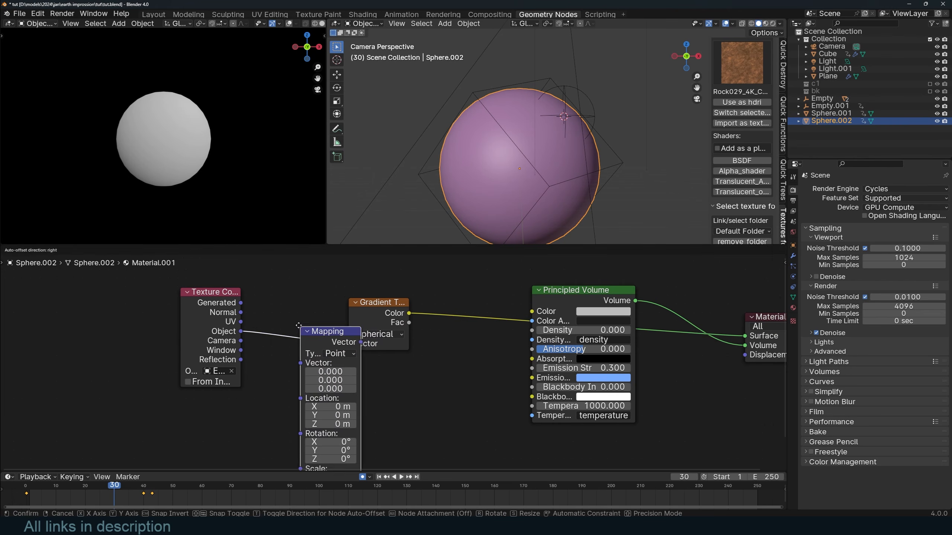
{"action": "left_click", "coordinate": [296, 349]}
{"action": "mouse_move", "coordinate": [306, 419]}
{"action": "left_mouse_down", "text": "shift"}
{"action": "mouse_move", "coordinate": [292, 419]}
{"action": "mouse_move", "coordinate": [322, 419]}
{"action": "mouse_move", "coordinate": [311, 419]}
{"action": "left_mouse_up", "text": "shift"}
{"action": "left_click_drag", "start_coordinate": [135, 488], "coordinate": [41, 483]}
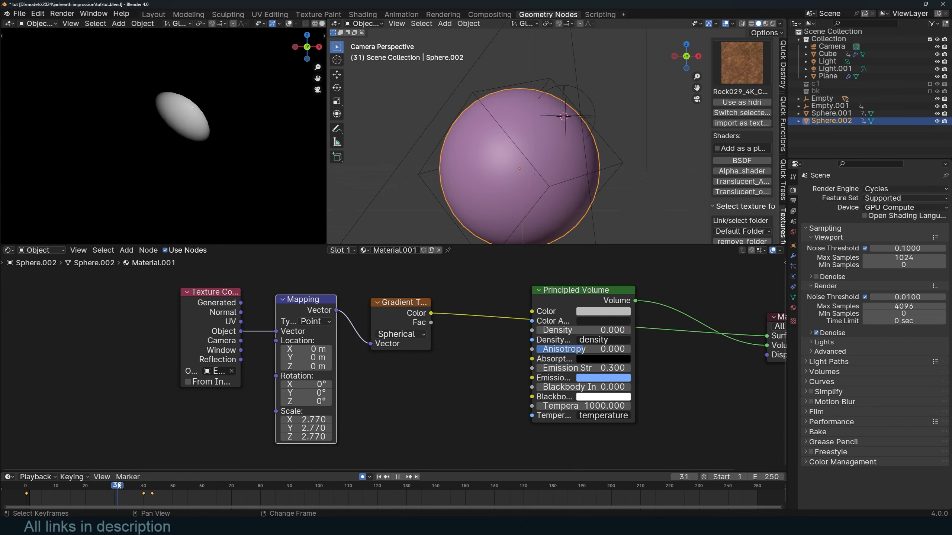
{"action": "key", "text": "space"}
{"action": "left_click_drag", "start_coordinate": [98, 487], "coordinate": [126, 488]}
{"action": "middle_click_drag", "start_coordinate": [460, 350], "coordinate": [347, 339]}
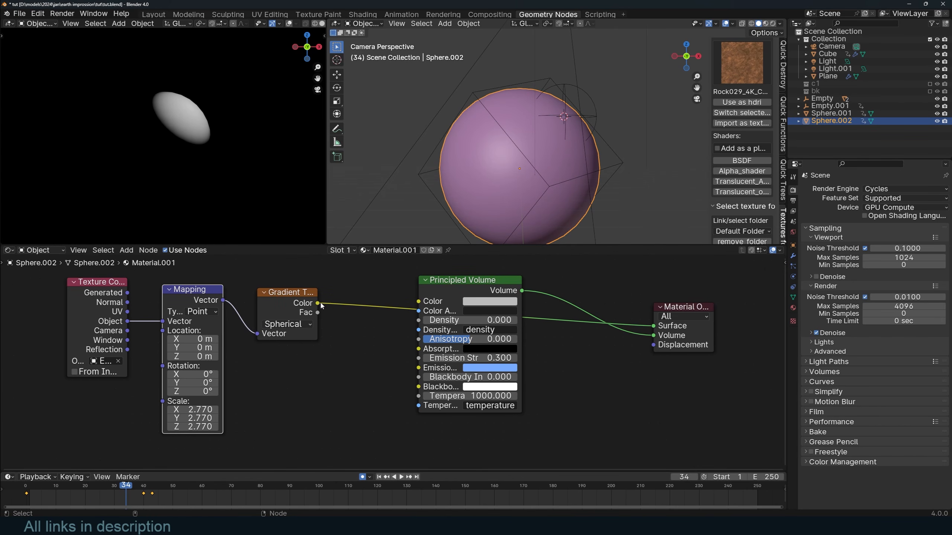
- Feed the gradient's color through a Color Ramp into the volume's Emission Strength and remove the preview link to Surface
{"action": "left_click_drag", "start_coordinate": [320, 304], "coordinate": [419, 359]}
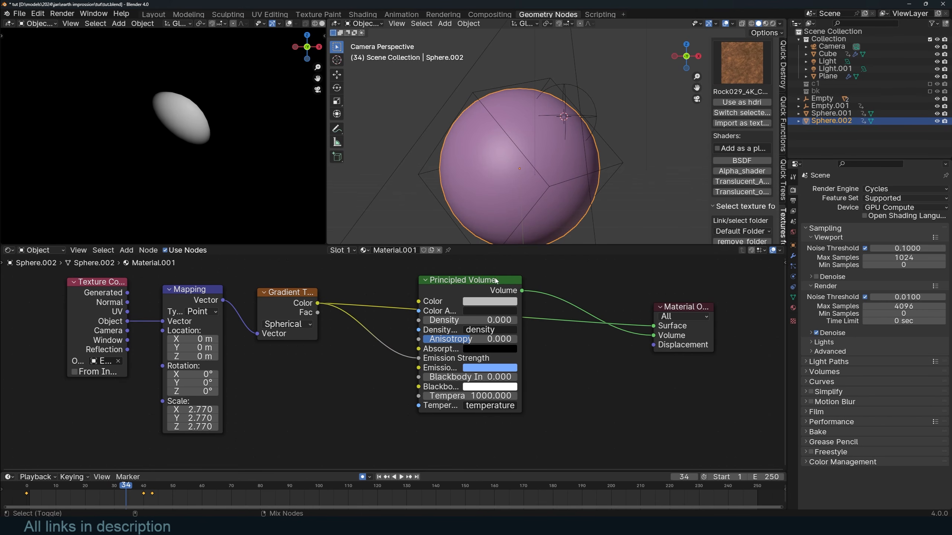
{"action": "left_click_drag", "start_coordinate": [652, 326], "coordinate": [607, 345]}
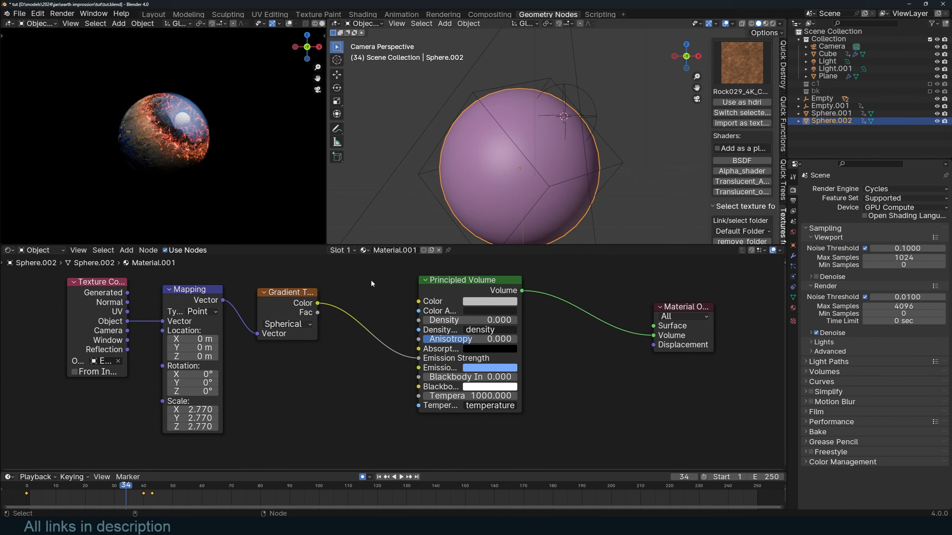
{"action": "left_click_drag", "start_coordinate": [490, 286], "coordinate": [545, 290]}
{"action": "key", "text": "shift+a"}
{"action": "type", "text": "ra"}
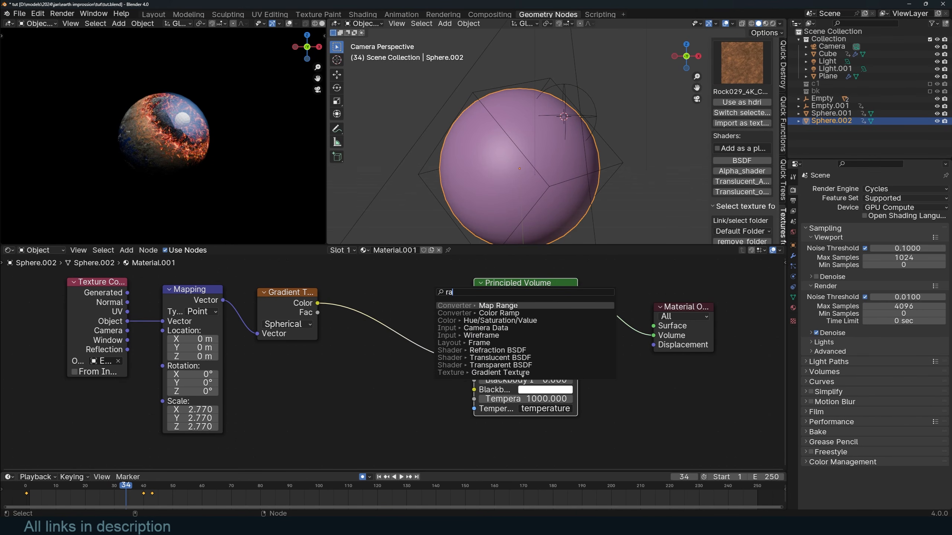
{"action": "left_click", "coordinate": [515, 313]}
{"action": "left_click", "coordinate": [354, 315]}
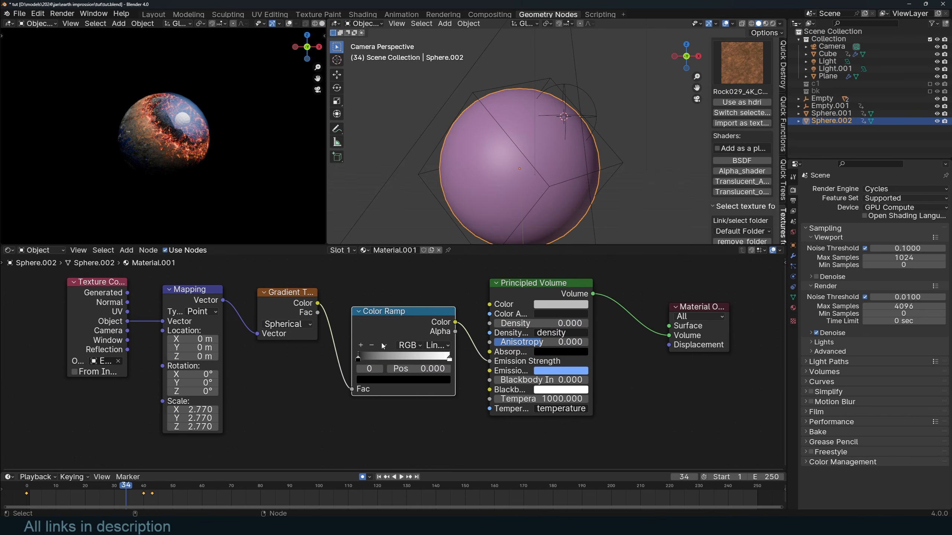
- Flip the Color Ramp, place its black stop at position 0.218, and play the frames around the impact to check the atmosphere
{"action": "left_click", "coordinate": [384, 345]}
{"action": "left_click", "coordinate": [394, 356]}
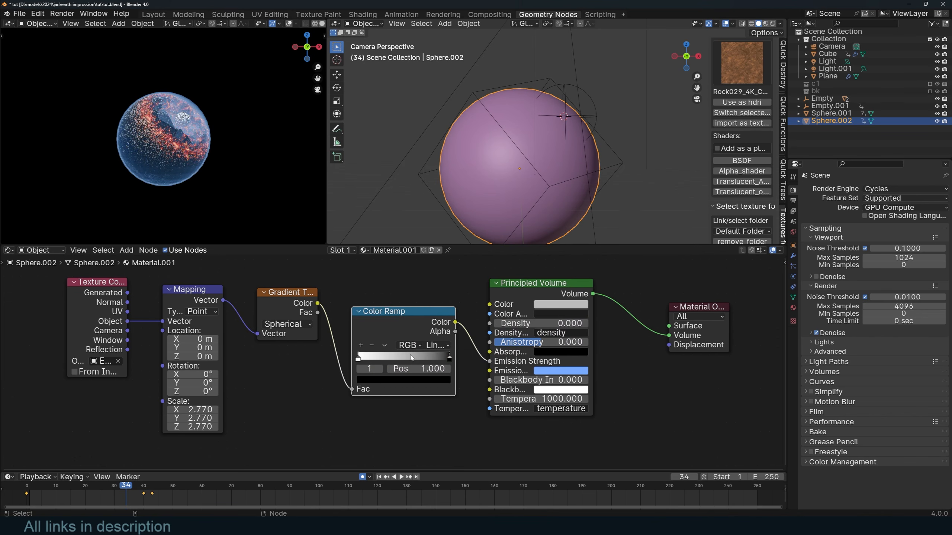
{"action": "left_click_drag", "start_coordinate": [447, 358], "coordinate": [369, 360]}
{"action": "left_click_drag", "start_coordinate": [372, 360], "coordinate": [374, 360]}
{"action": "left_click_drag", "start_coordinate": [109, 487], "coordinate": [66, 493]}
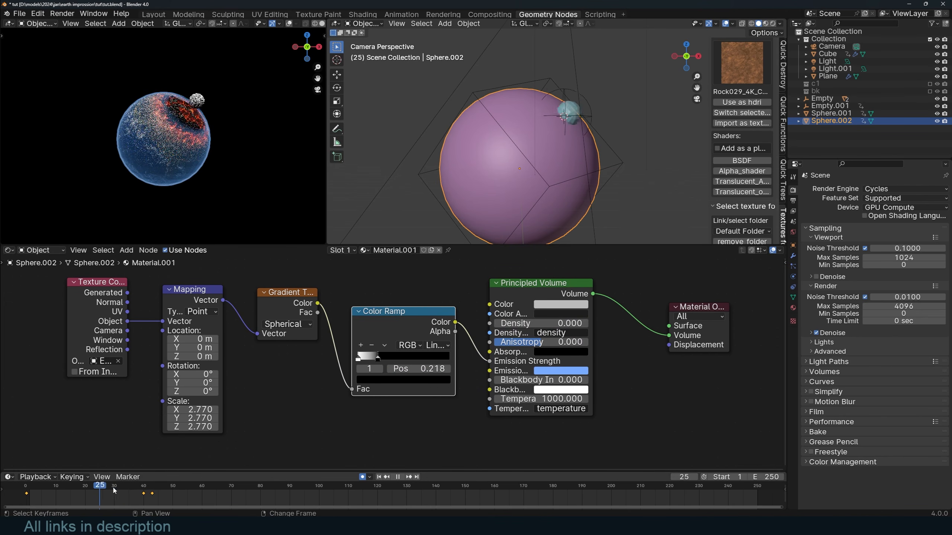
{"action": "key", "text": "space"}
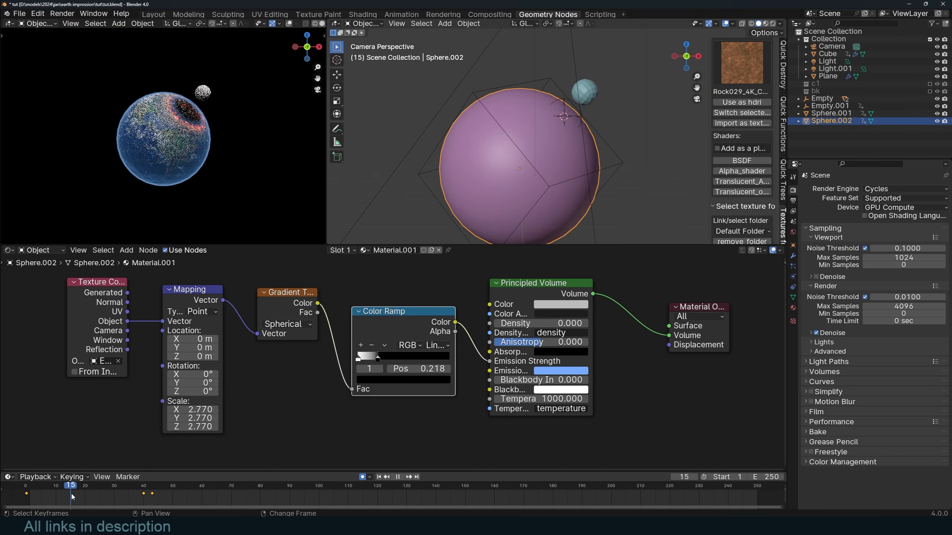
{"action": "key", "text": "space"}
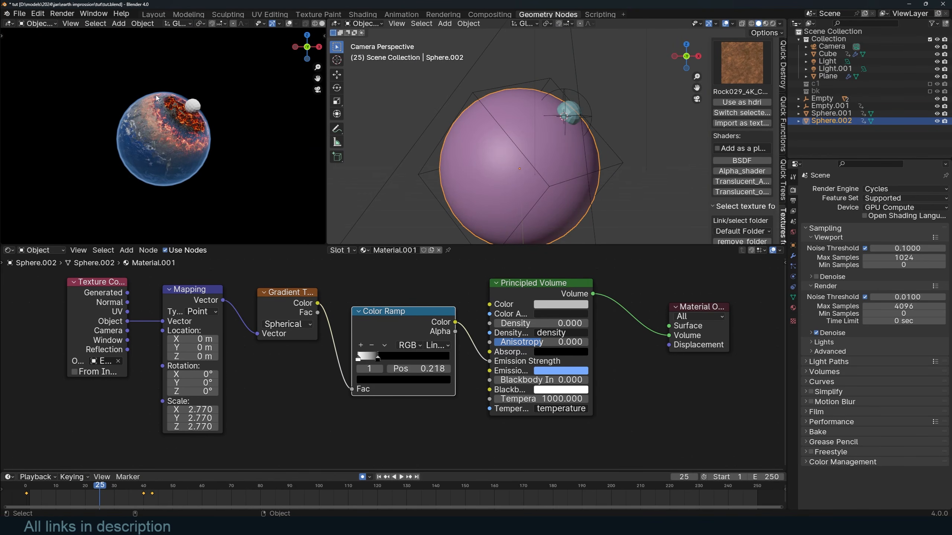
{"action": "key", "text": "space"}
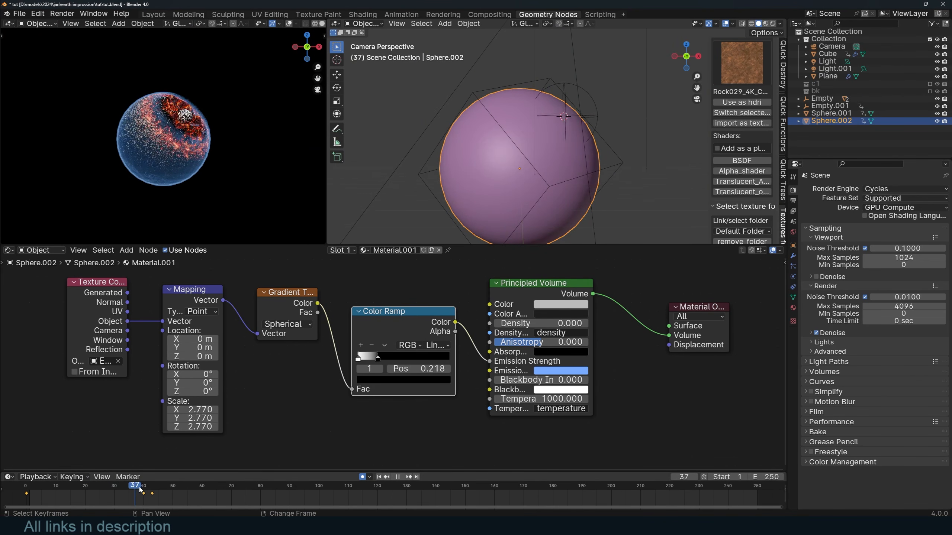
- Return to the camera view at frame 21 and save the file
{"action": "key", "text": "KP_0"}
{"action": "key", "text": "KP_0"}
{"action": "key", "text": "KP_0"}
{"action": "key", "text": "KP_0"}
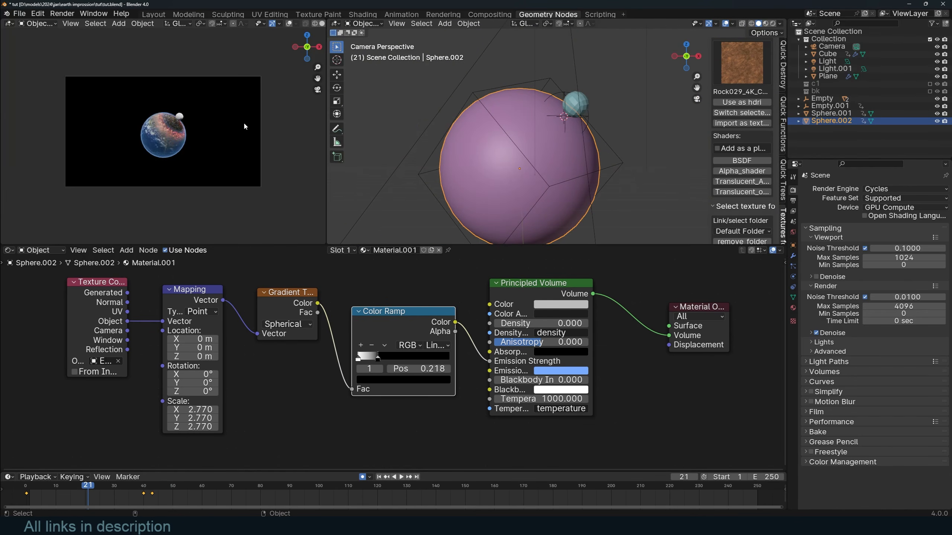
{"action": "key", "text": "KP_0"}
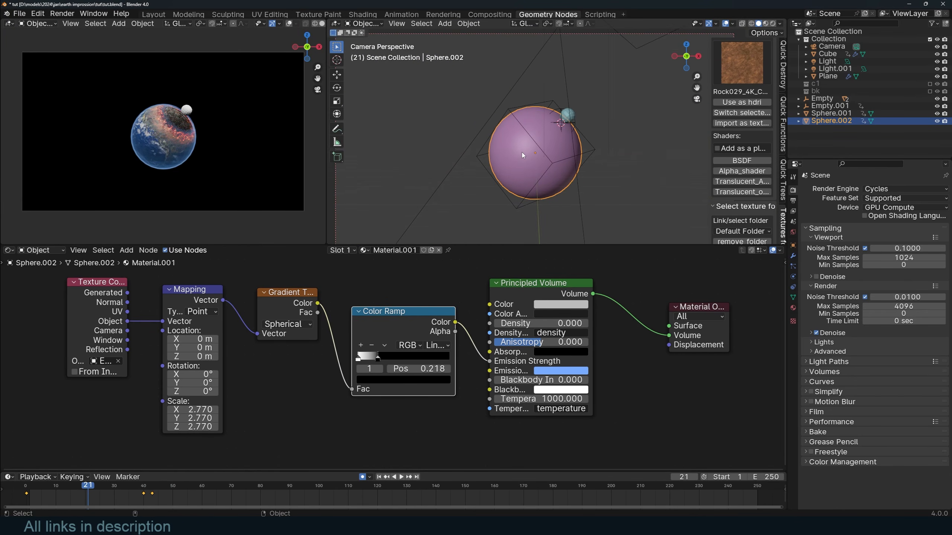
{"action": "scroll", "coordinate": [522, 151], "scroll_direction": "down", "scroll_amount": 5}
{"action": "key", "text": "ctrl+s"}
- Add a mesh plane and scale it into a wide rectangle in front of the planet
{"action": "key", "text": "shift+a"}
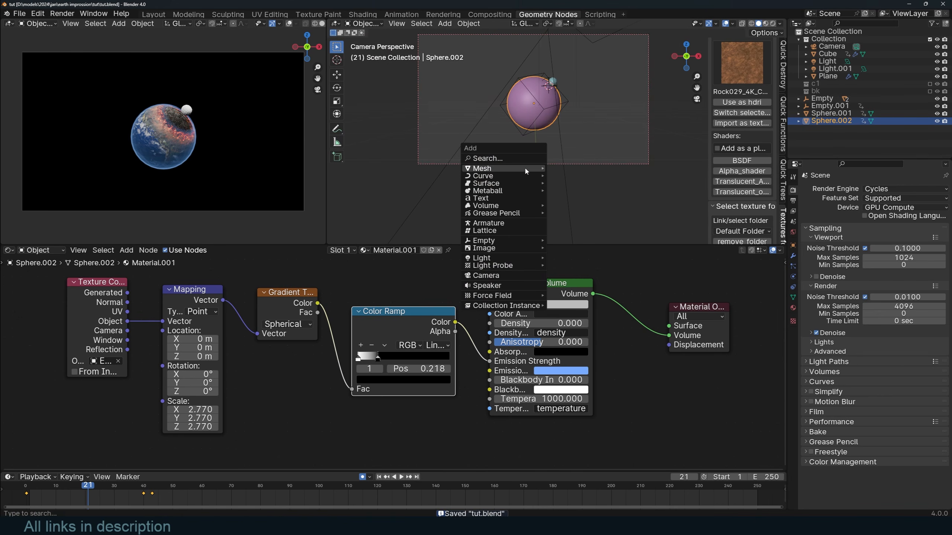
{"action": "mouse_move", "coordinate": [487, 169]}
{"action": "left_click", "coordinate": [565, 170]}
{"action": "key", "text": "s"}
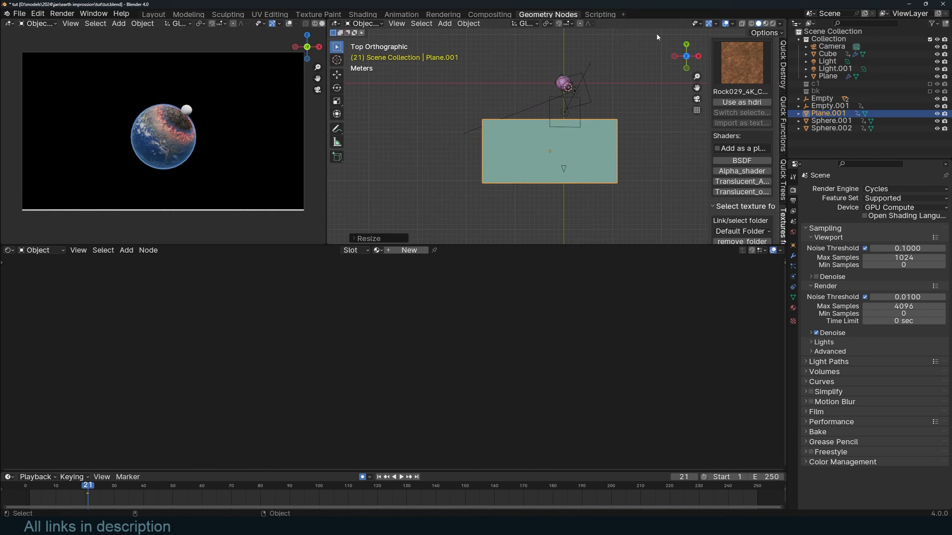
- Rotate and move the plane in camera view so it forms slanted ground covering the planet's lower edge
{"action": "middle_click_drag", "start_coordinate": [585, 113], "coordinate": [535, 47]}
{"action": "scroll", "coordinate": [557, 82], "scroll_direction": "up", "scroll_amount": 3}
{"action": "key", "text": "Tab"}
{"action": "key", "text": "g"}
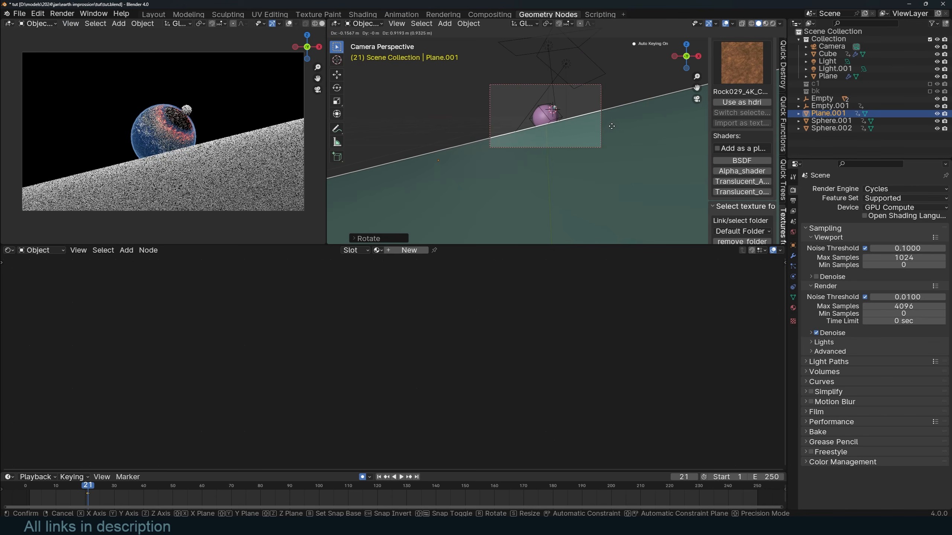
{"action": "left_click", "coordinate": [614, 123]}
{"action": "scroll", "coordinate": [641, 155], "scroll_direction": "up", "scroll_amount": 3}
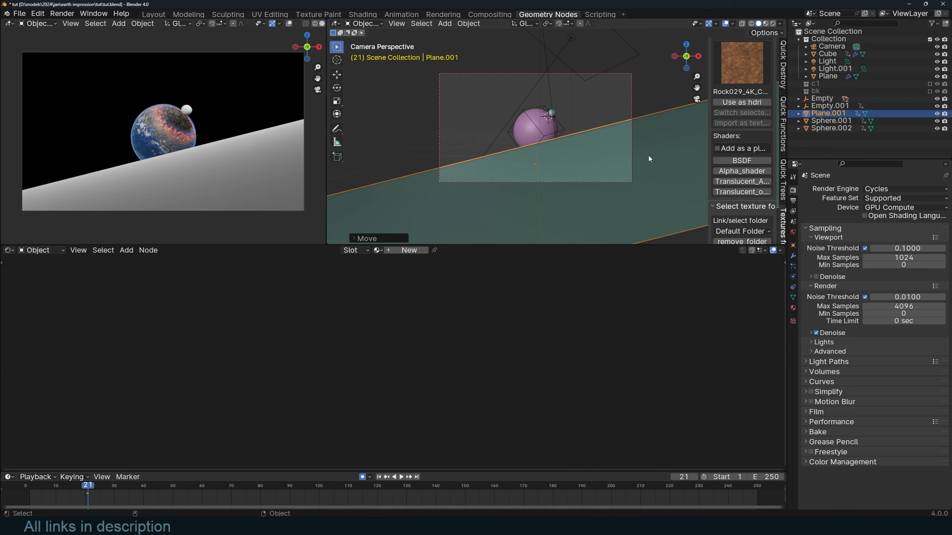
- Give the plane a BSDF material from the Rock028_4K texture, leave its Displacement output unlinked, and save the file
{"action": "scroll", "coordinate": [783, 169], "scroll_direction": "up", "scroll_amount": 5}
{"action": "scroll", "coordinate": [737, 119], "scroll_direction": "up", "scroll_amount": 5}
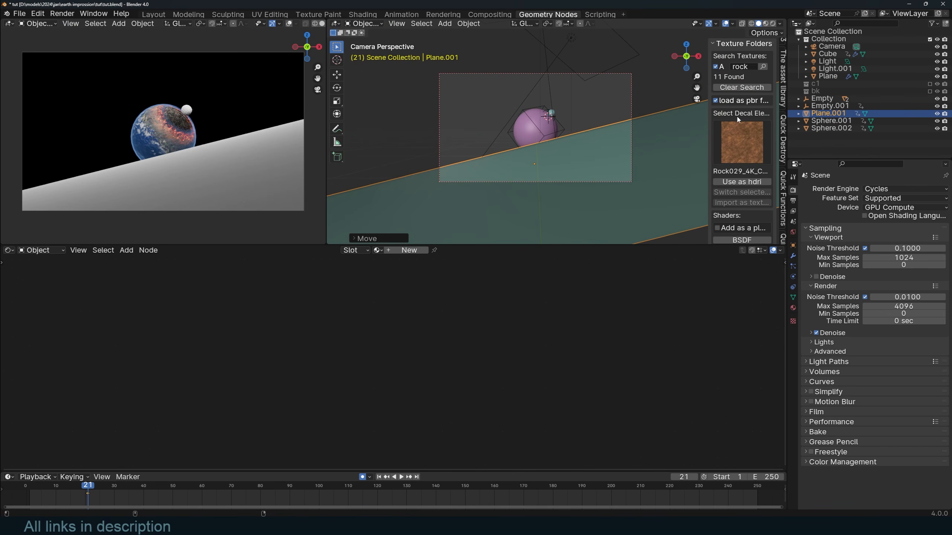
{"action": "left_click", "coordinate": [743, 138]}
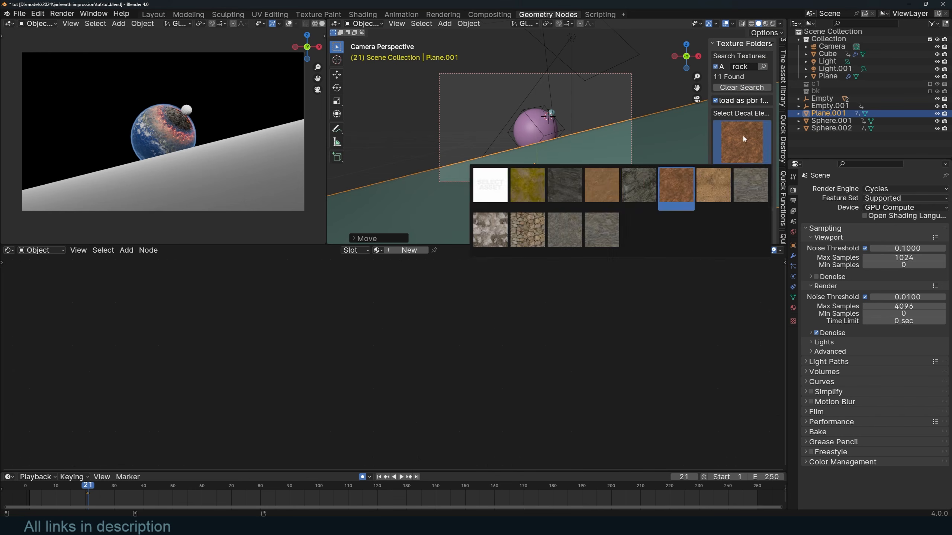
{"action": "left_click", "coordinate": [636, 190]}
{"action": "scroll", "coordinate": [708, 168], "scroll_direction": "down", "scroll_amount": 4}
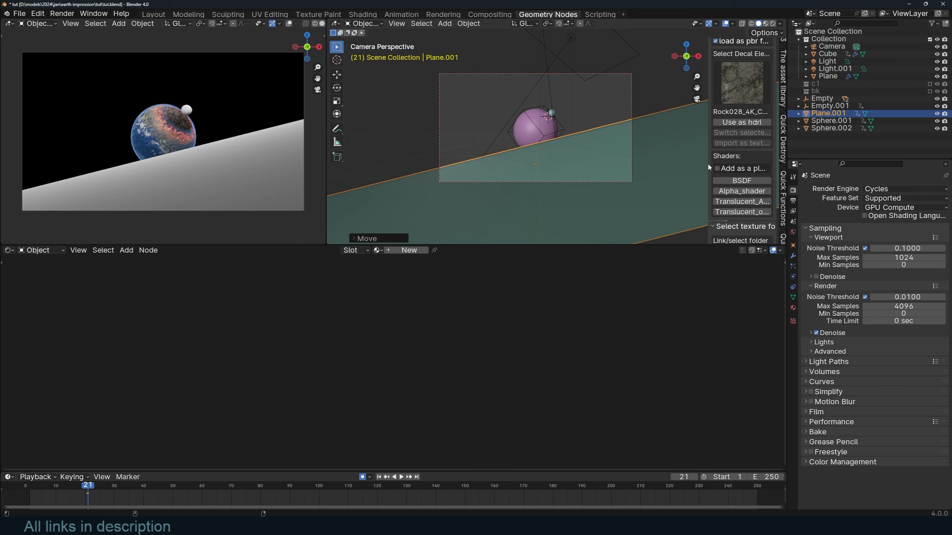
{"action": "left_click", "coordinate": [742, 180]}
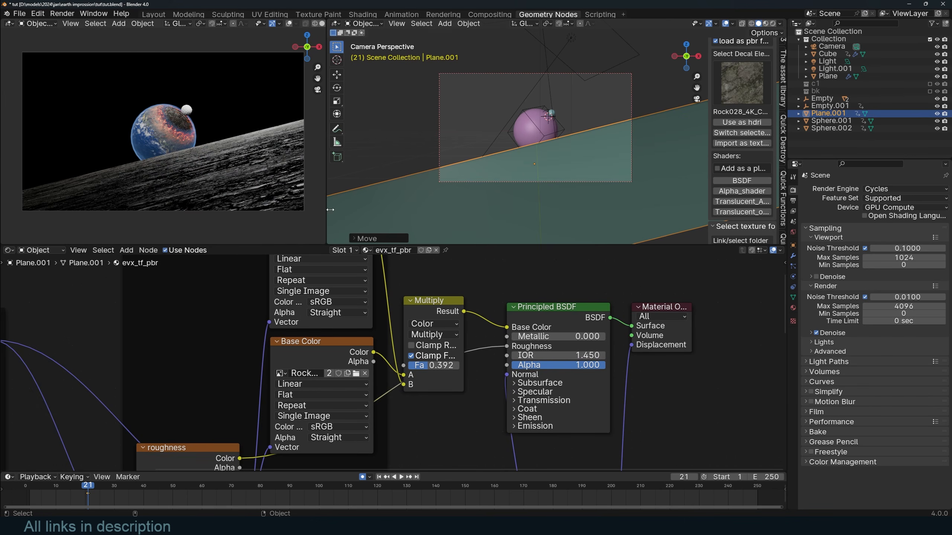
{"action": "scroll", "coordinate": [556, 382], "scroll_direction": "down", "scroll_amount": 3}
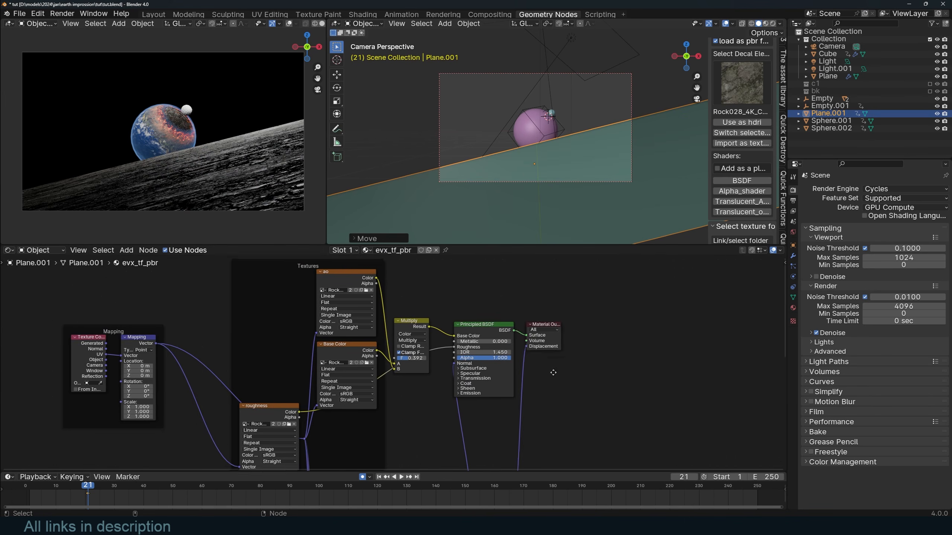
{"action": "key", "text": "ctrl+s"}
- Add a Displace modifier to the plane with a Clouds texture of size 0.63
{"action": "left_click", "coordinate": [793, 256]}
{"action": "left_click", "coordinate": [866, 189]}
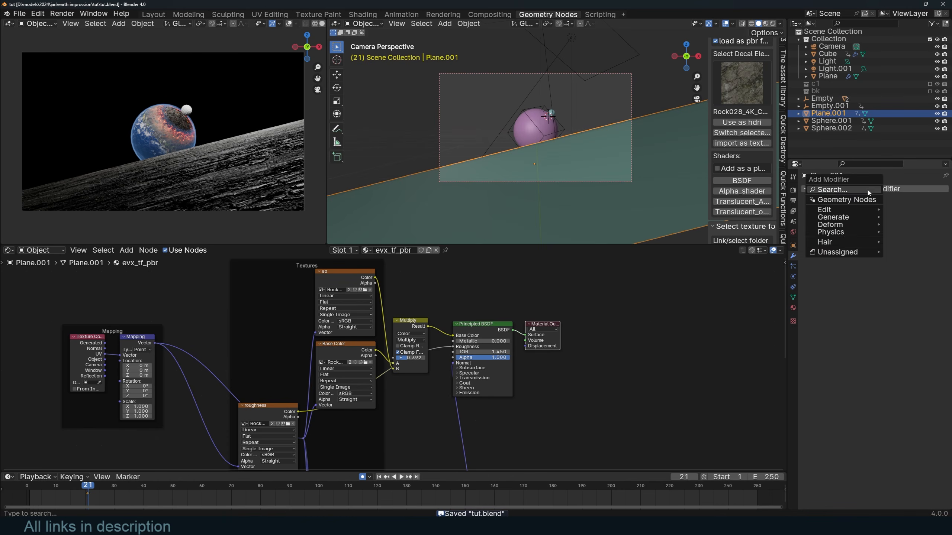
{"action": "left_click", "coordinate": [867, 191]}
{"action": "type", "text": "d"}
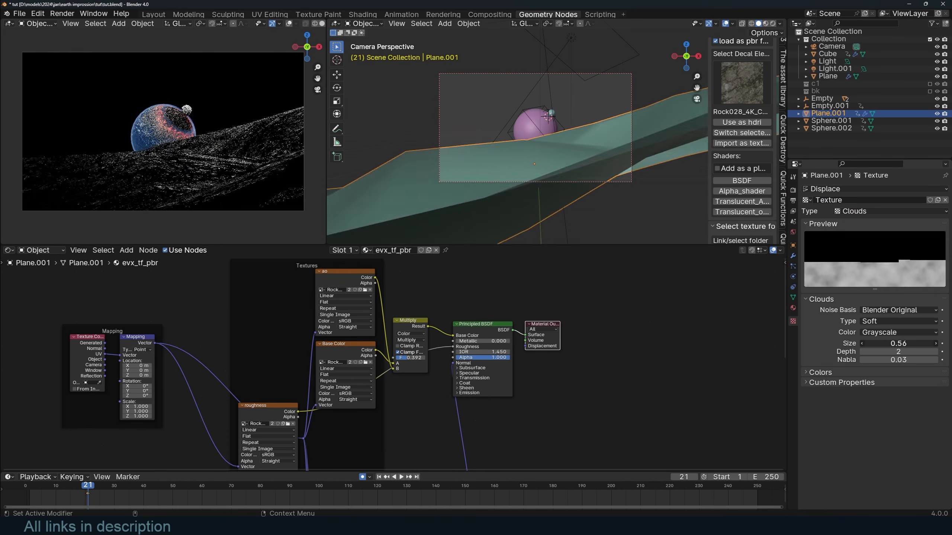
{"action": "left_click_drag", "start_coordinate": [899, 343], "coordinate": [910, 344]}
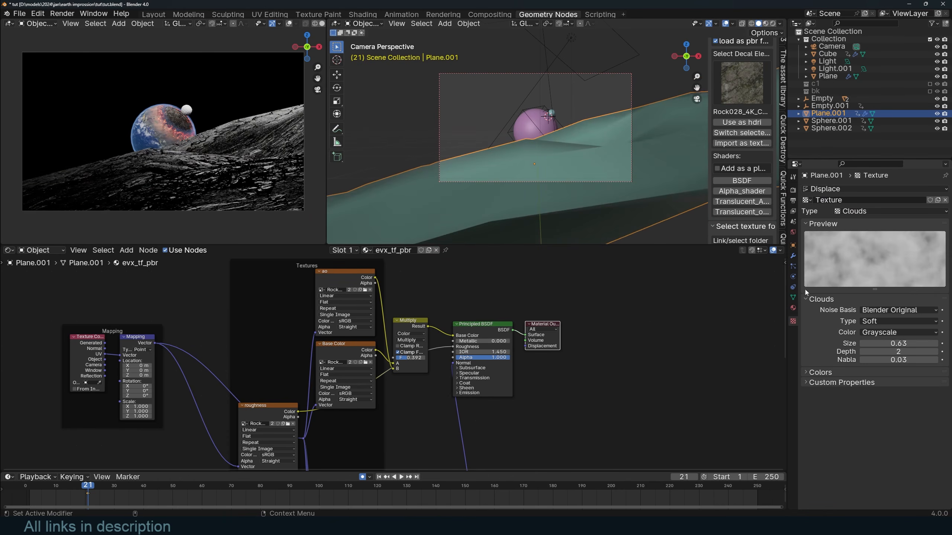
- Add a level 3 Subdivision modifier above the Displace modifier and set the displacement strength to 0.290
{"action": "left_click", "coordinate": [793, 256]}
{"action": "key", "text": "ctrl+2"}
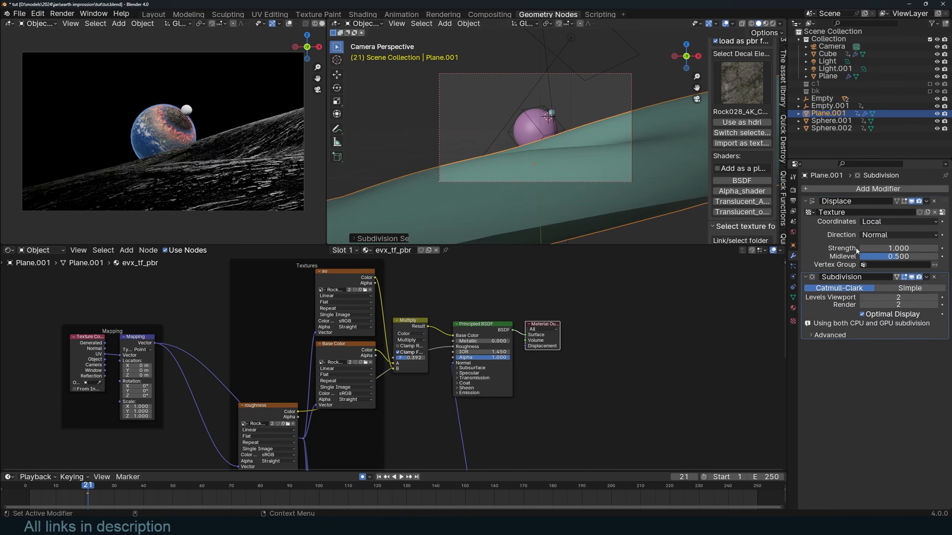
{"action": "left_click_drag", "start_coordinate": [940, 278], "coordinate": [940, 199]}
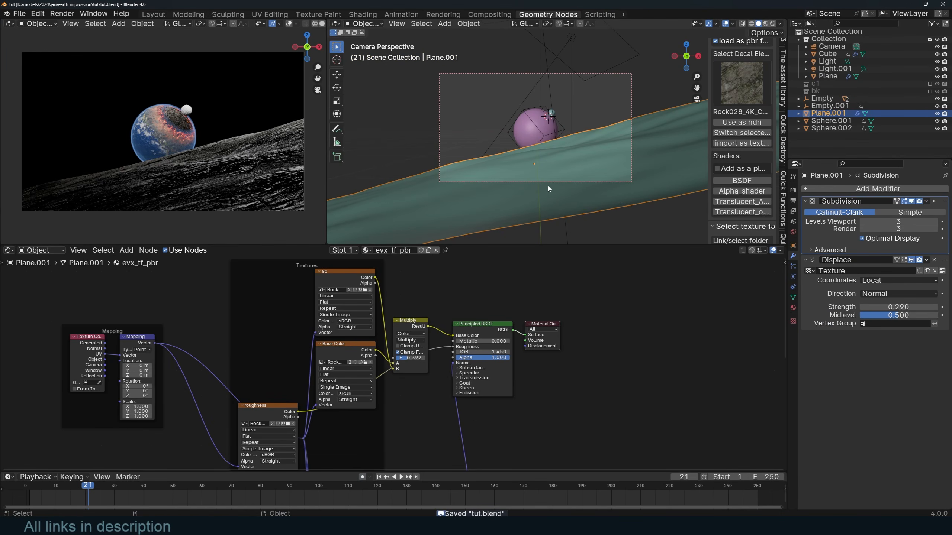
- Bring a rough rock from the asset library into the scene, resize it, and link the plane's material to it
{"action": "left_click", "coordinate": [783, 93]}
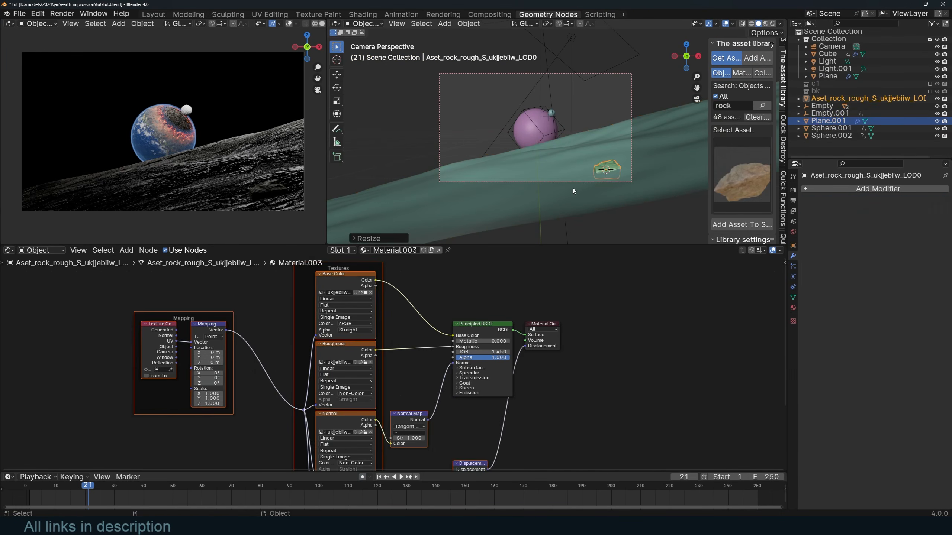
{"action": "left_click", "coordinate": [556, 174], "text": "shift"}
{"action": "key", "text": "ctrl+l"}
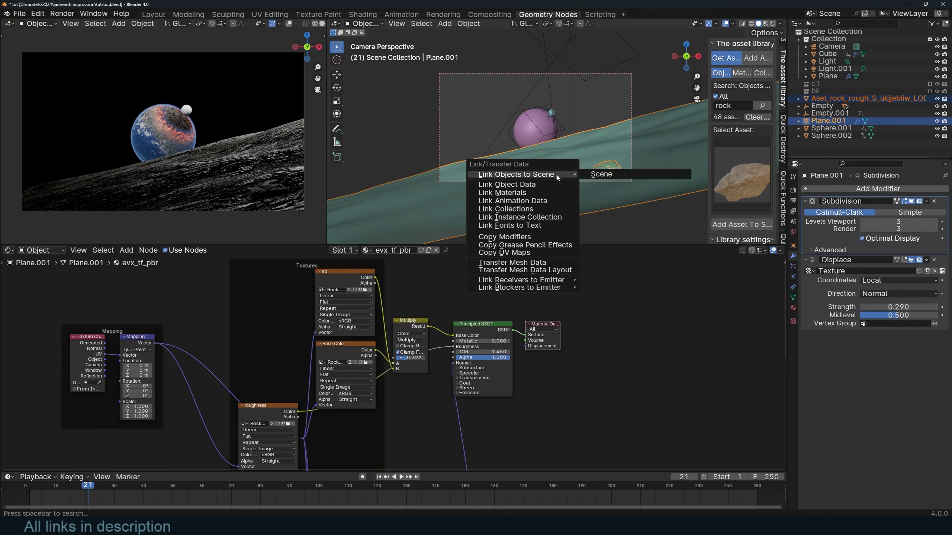
{"action": "left_click", "coordinate": [558, 192]}
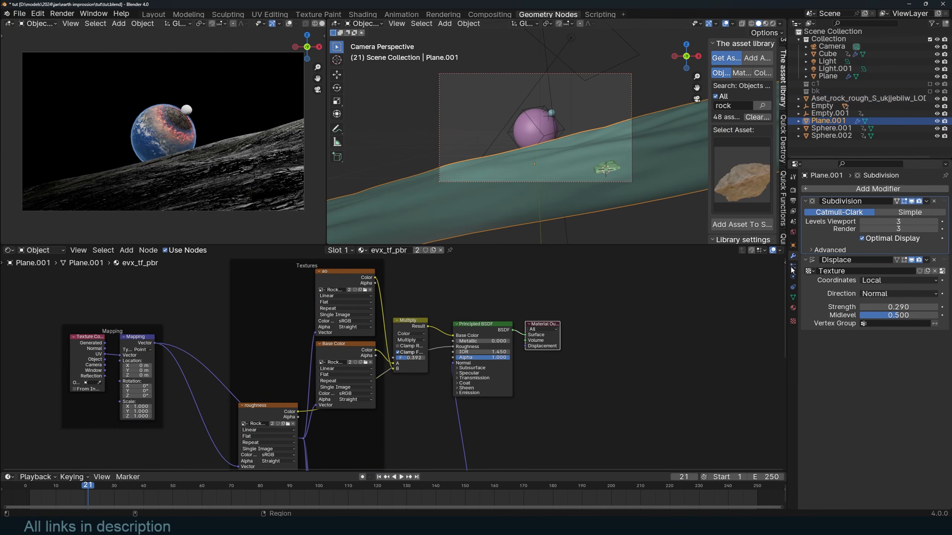
- Add an Advanced Hair particle system to the plane, rendered as the rock object with scale 0.430 and scale randomness 1.000
{"action": "left_click", "coordinate": [793, 267]}
{"action": "left_click", "coordinate": [945, 190]}
{"action": "left_click", "coordinate": [911, 229]}
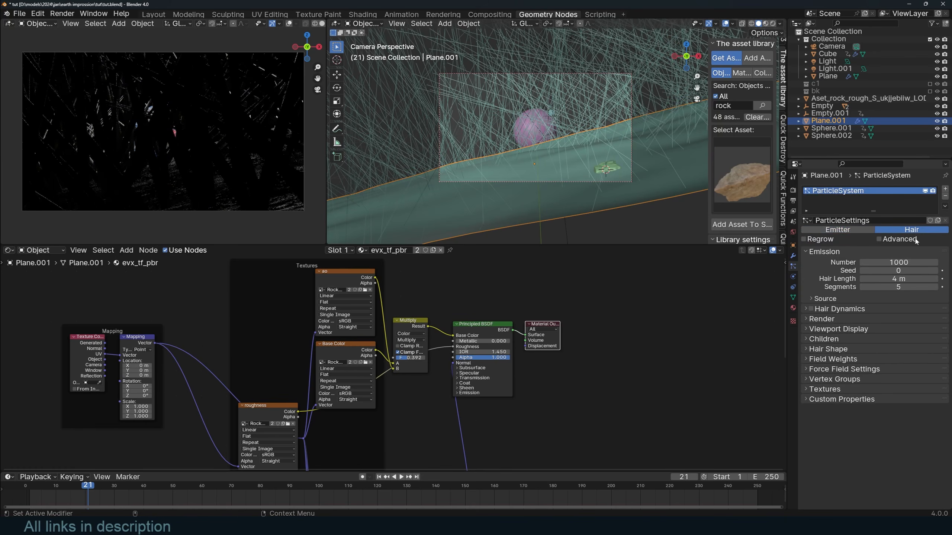
{"action": "left_click", "coordinate": [820, 319]}
{"action": "left_click", "coordinate": [876, 330]}
{"action": "left_click", "coordinate": [875, 355]}
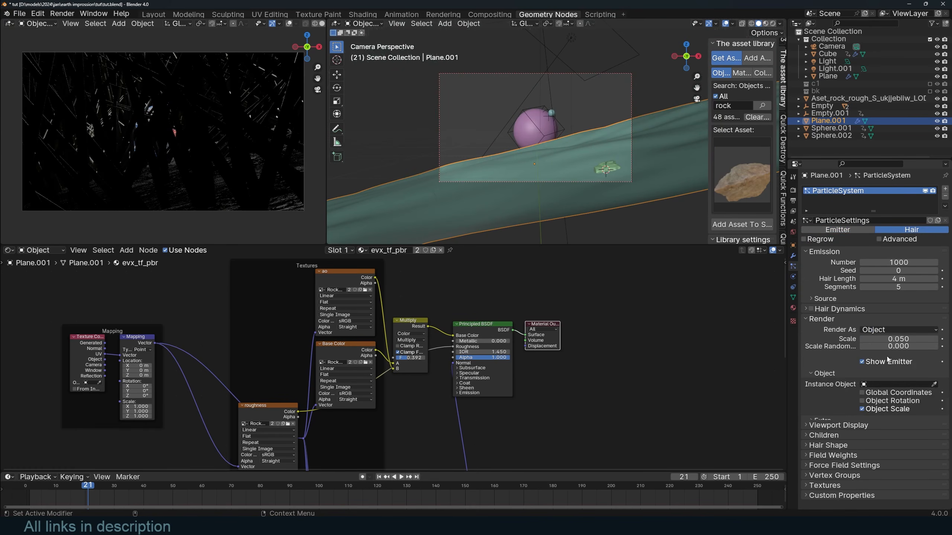
{"action": "left_click", "coordinate": [612, 170]}
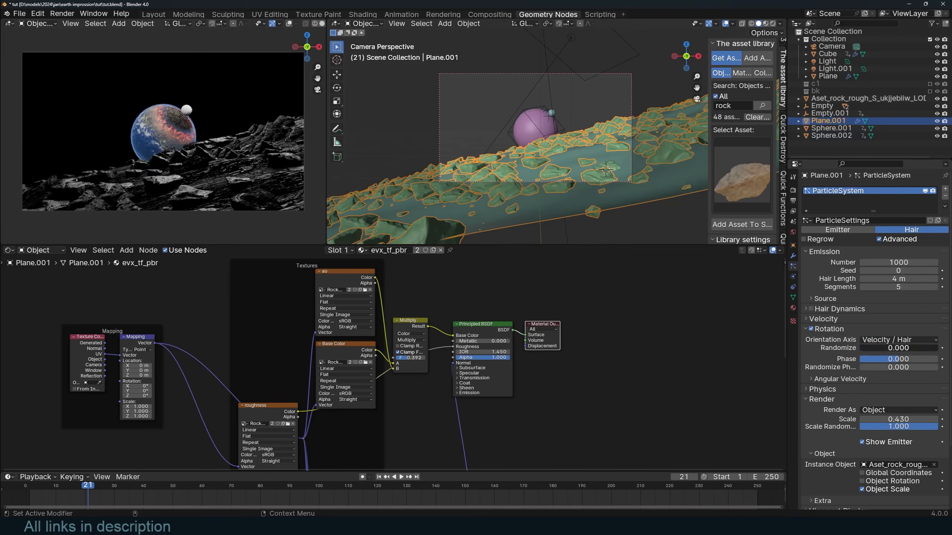
- Set the particles' rotation randomness to 1.000, phase 0.488, phase randomness 1.897, object velocity 0.357, scale 0.360 and number 406
{"action": "left_click_drag", "start_coordinate": [866, 348], "coordinate": [914, 360]}
{"action": "left_click_drag", "start_coordinate": [865, 368], "coordinate": [934, 368]}
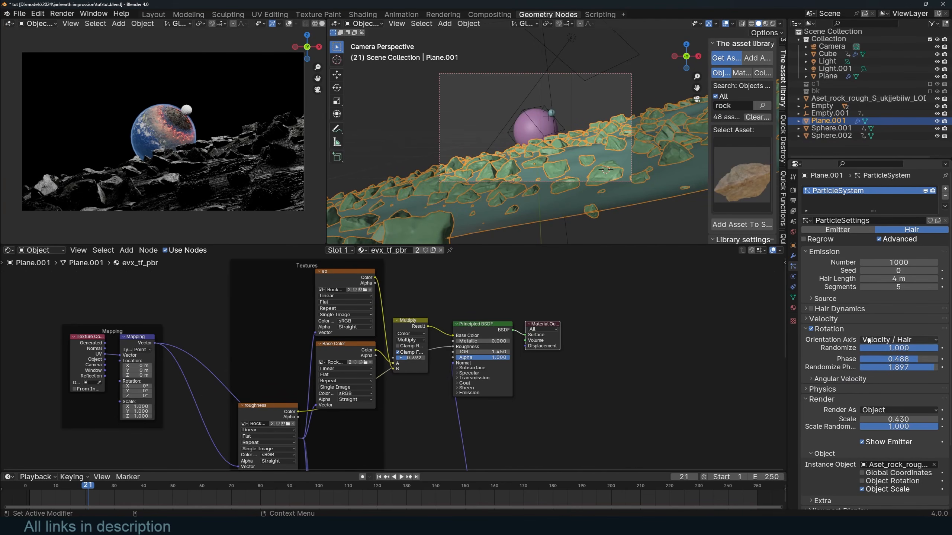
{"action": "left_click", "coordinate": [822, 319]}
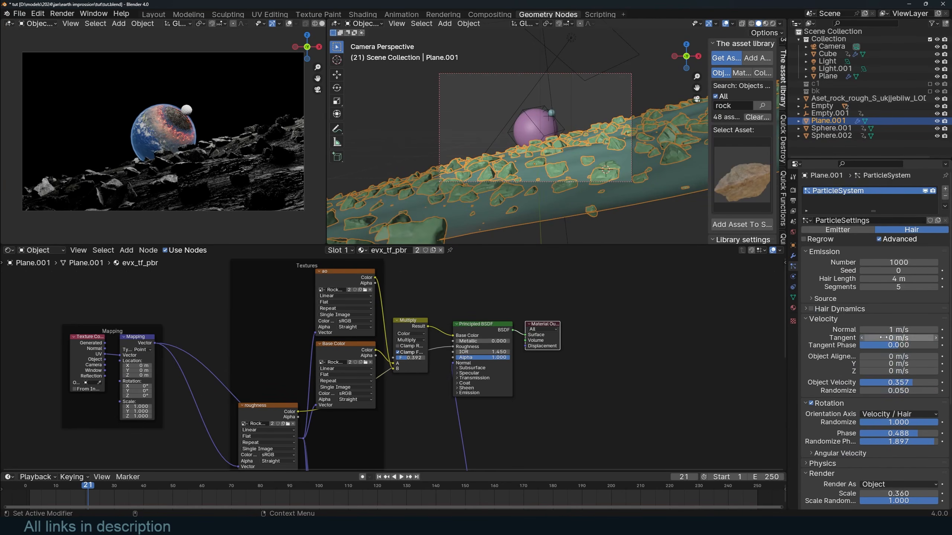
{"action": "left_click_drag", "start_coordinate": [899, 263], "coordinate": [865, 263]}
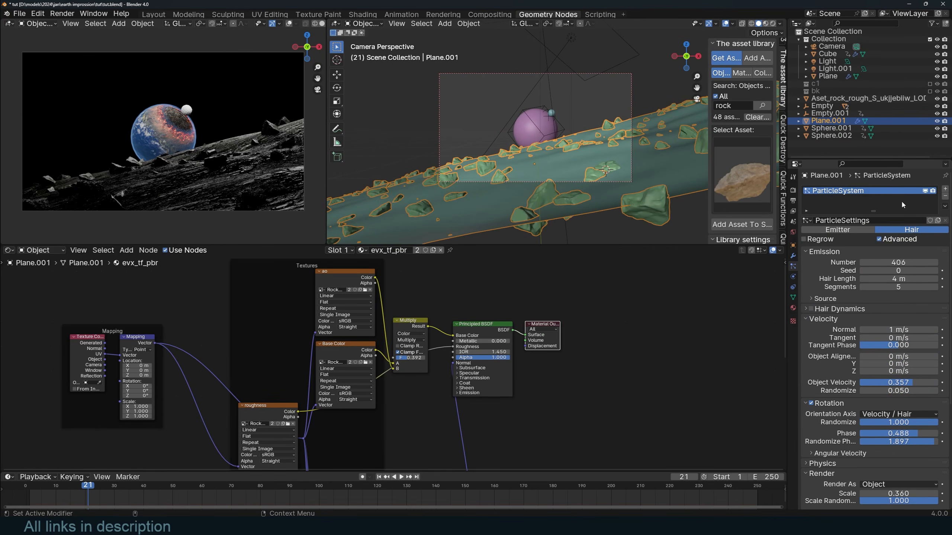
- Rename the particle system and its settings as 1
{"action": "double_click", "coordinate": [861, 192]}
{"action": "type", "text": "1"}
{"action": "key", "text": "Return"}
{"action": "left_click", "coordinate": [849, 220]}
{"action": "type", "text": "1"}
{"action": "key", "text": "Return"}
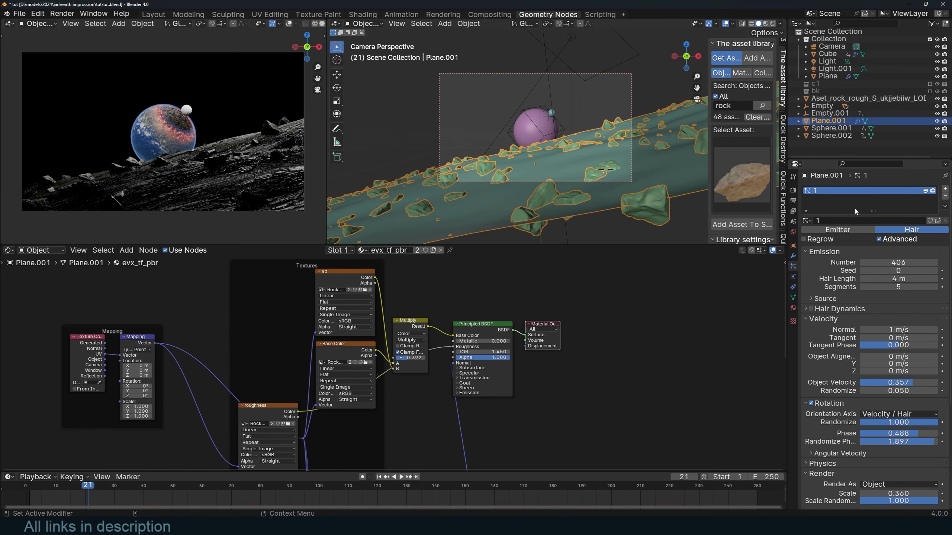
- Add particle system 2 with number 1000 and scale 0.160, plus a third with number 5000 and scale 0.099, and save the file
{"action": "left_click", "coordinate": [945, 189]}
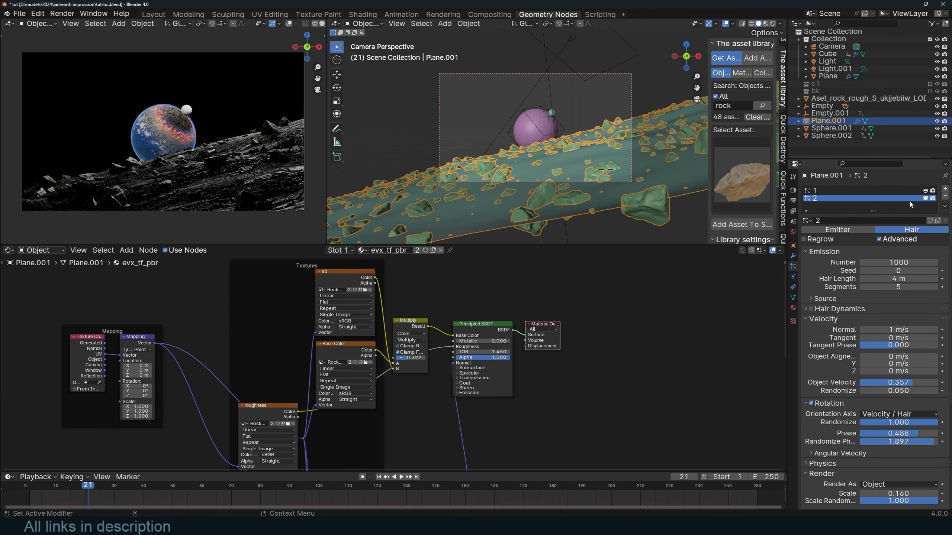
{"action": "left_click", "coordinate": [946, 189]}
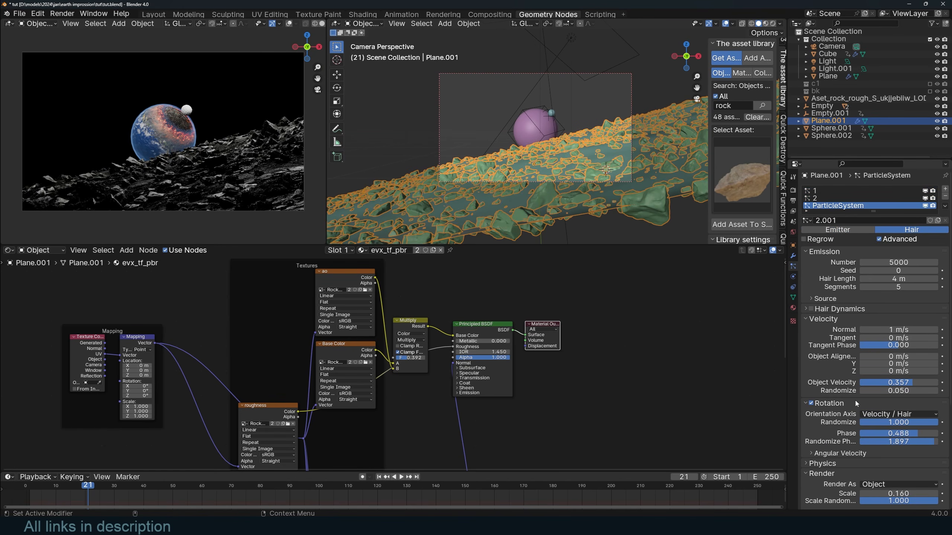
{"action": "scroll", "coordinate": [890, 398], "scroll_direction": "down", "scroll_amount": 3}
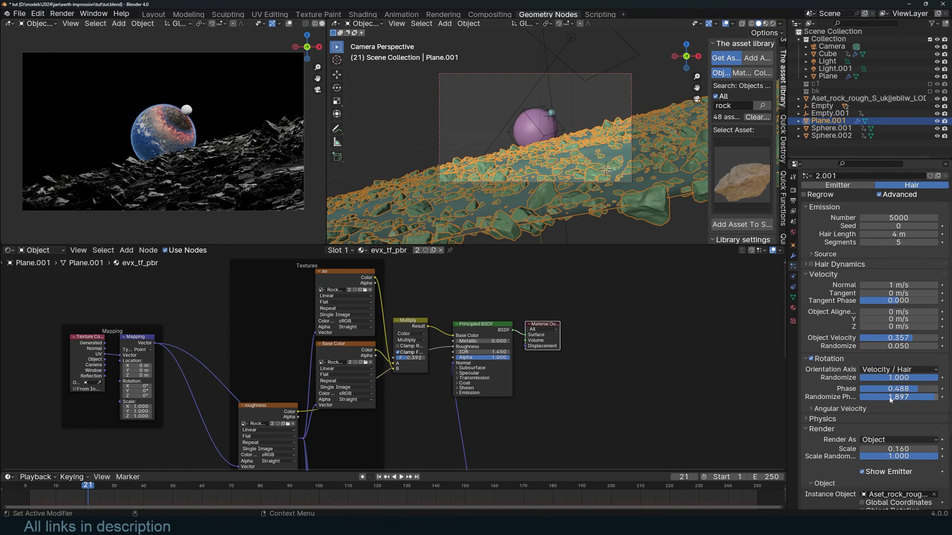
{"action": "left_click_drag", "start_coordinate": [901, 446], "coordinate": [880, 448]}
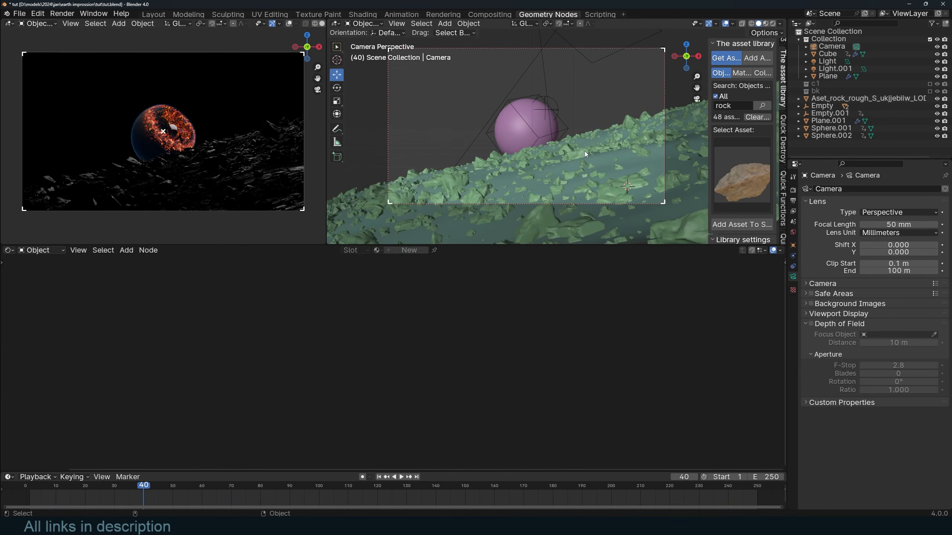
{"action": "key", "text": "ctrl+s"}
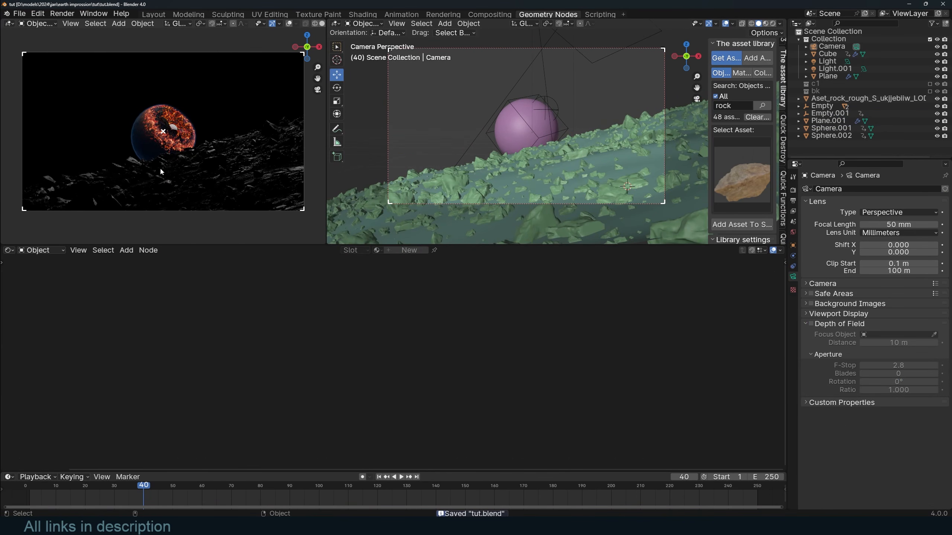
- Duplicate the rocky ground plane, placing the copy slightly off the original
{"action": "left_click", "coordinate": [585, 177]}
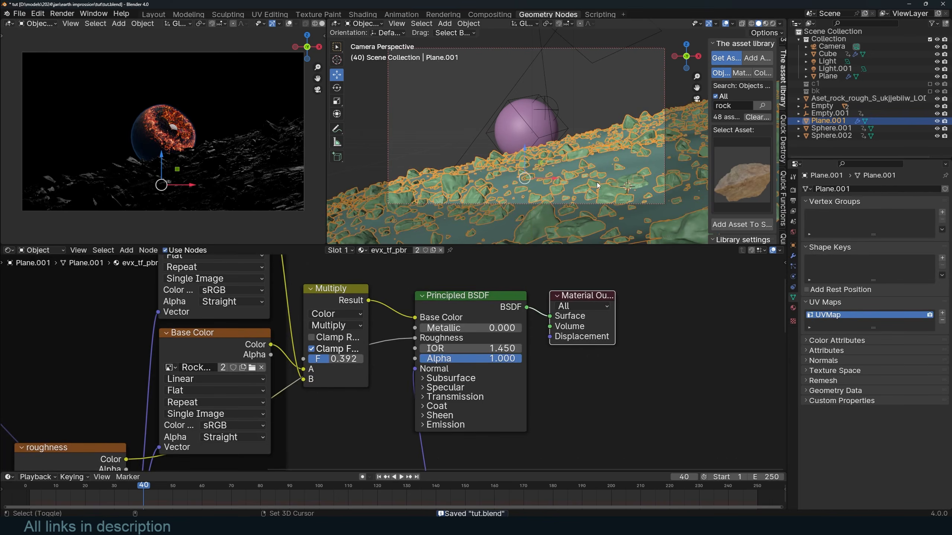
{"action": "key", "text": "shift+d"}
{"action": "left_click", "coordinate": [596, 184]}
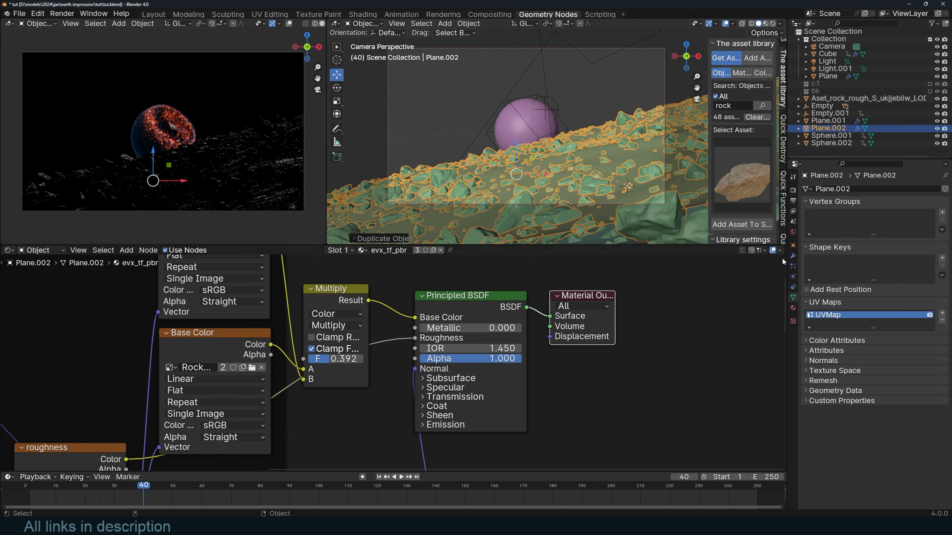
- Remove all three particle systems from the duplicated ground plane
{"action": "left_click", "coordinate": [793, 256]}
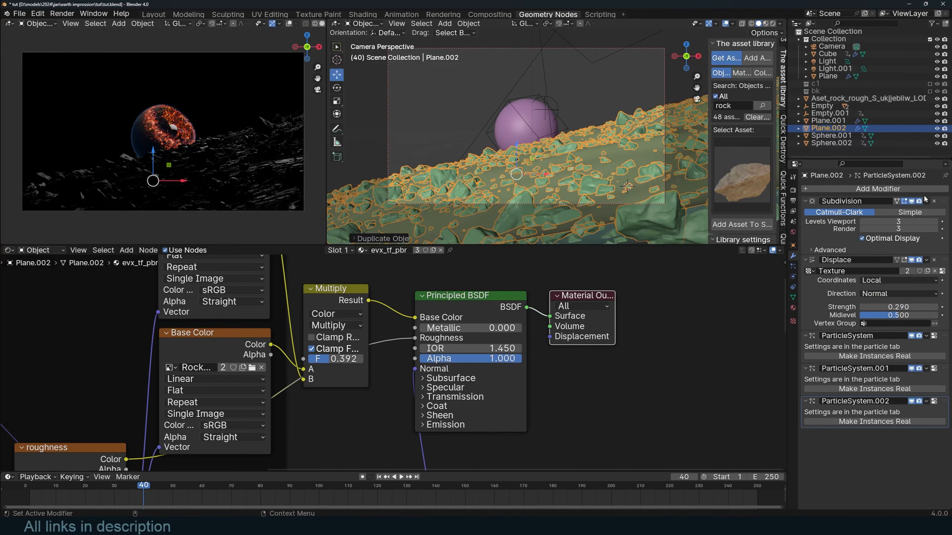
{"action": "left_click", "coordinate": [793, 266]}
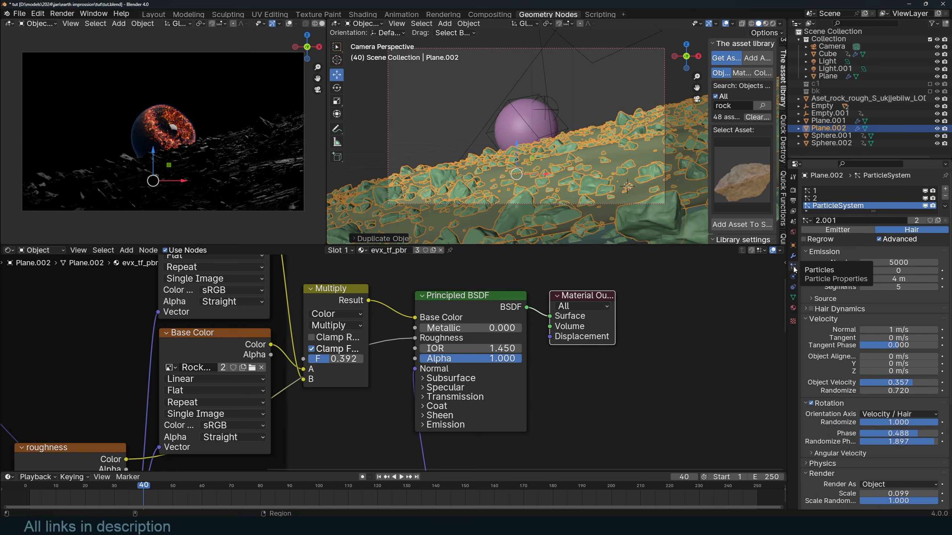
{"action": "left_click", "coordinate": [945, 196]}
{"action": "left_click", "coordinate": [945, 196]}
{"action": "left_click", "coordinate": [945, 196]}
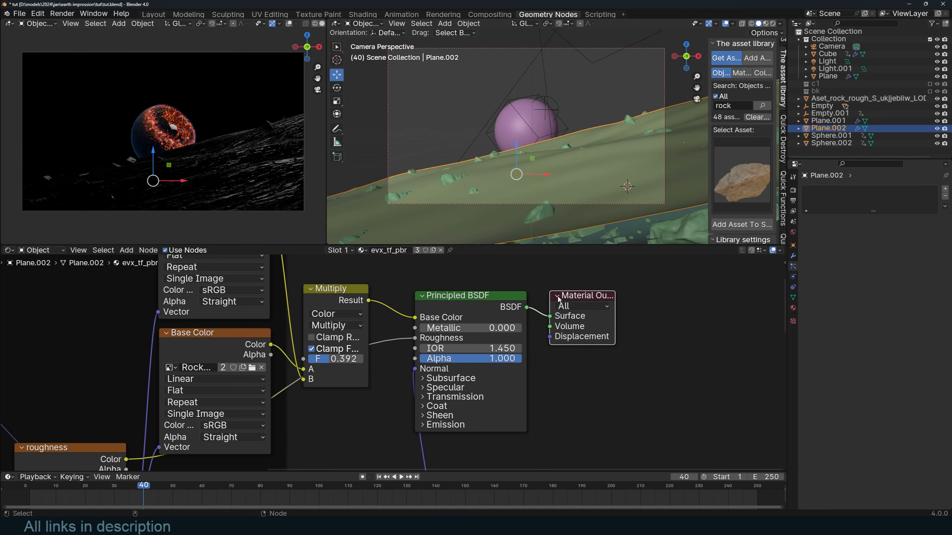
- Give the duplicated plane a new material with a Principled Volume shader feeding the material output's Volume instead of the surface shader
{"action": "scroll", "coordinate": [558, 298], "scroll_direction": "down", "scroll_amount": 2}
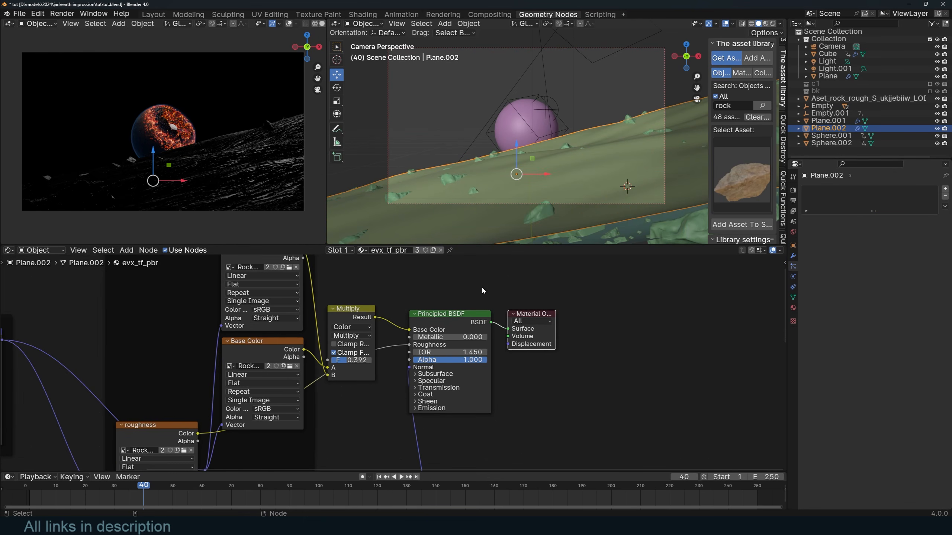
{"action": "left_click", "coordinate": [441, 250]}
{"action": "left_click", "coordinate": [397, 250]}
{"action": "key", "text": "shift+a"}
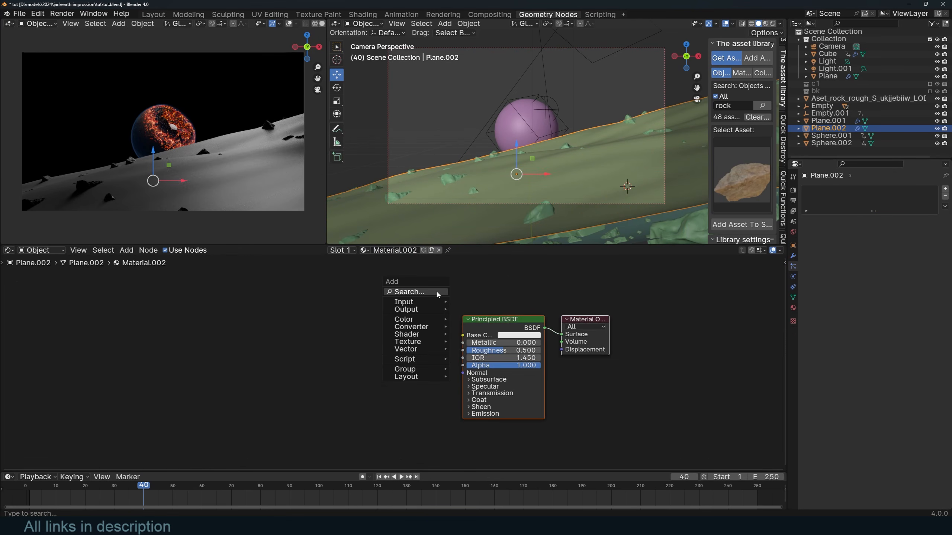
{"action": "left_click", "coordinate": [437, 293]}
{"action": "type", "text": "p"}
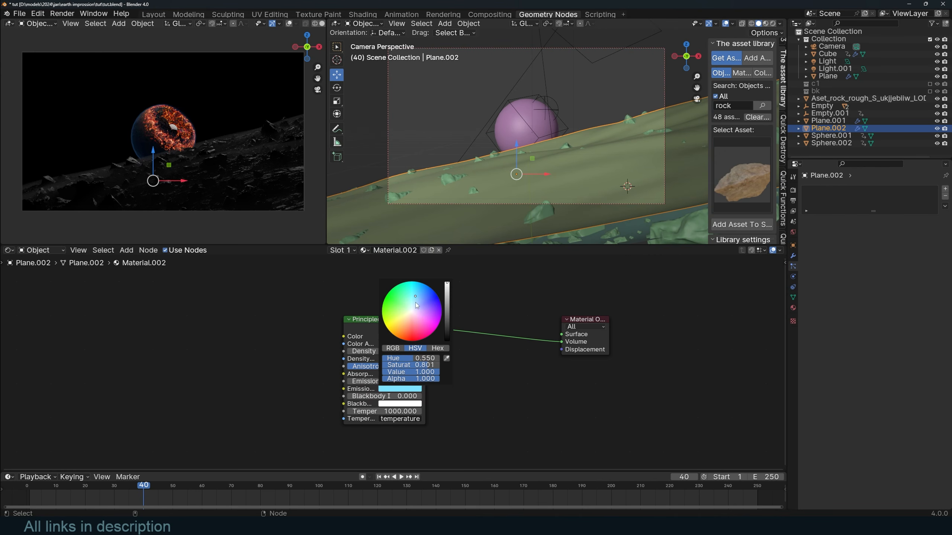
- Set the volume's emission colour to light blue, colour to blue, density to 0.000 and emission strength to 0.010, then reposition the plane and deselect it
{"action": "left_click_drag", "start_coordinate": [426, 302], "coordinate": [420, 299]}
{"action": "left_click", "coordinate": [409, 336]}
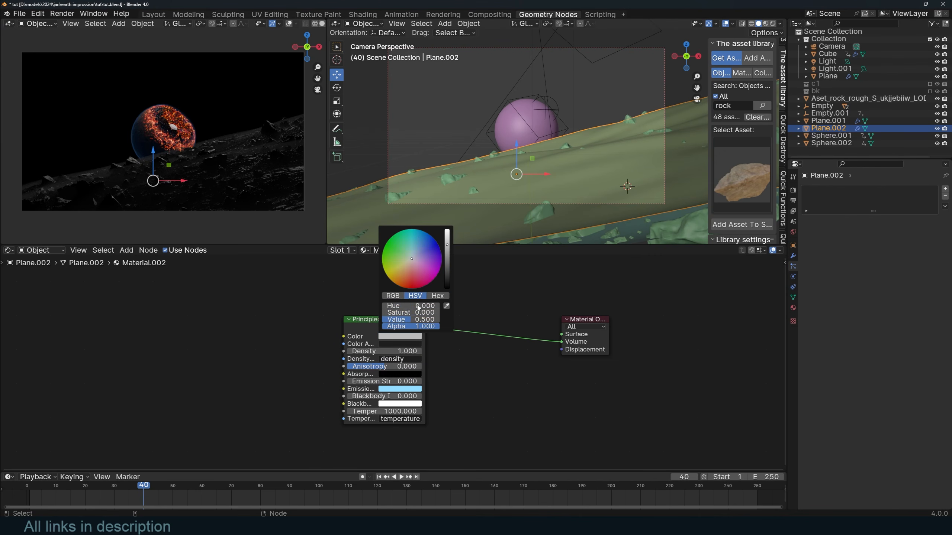
{"action": "left_click", "coordinate": [419, 239]}
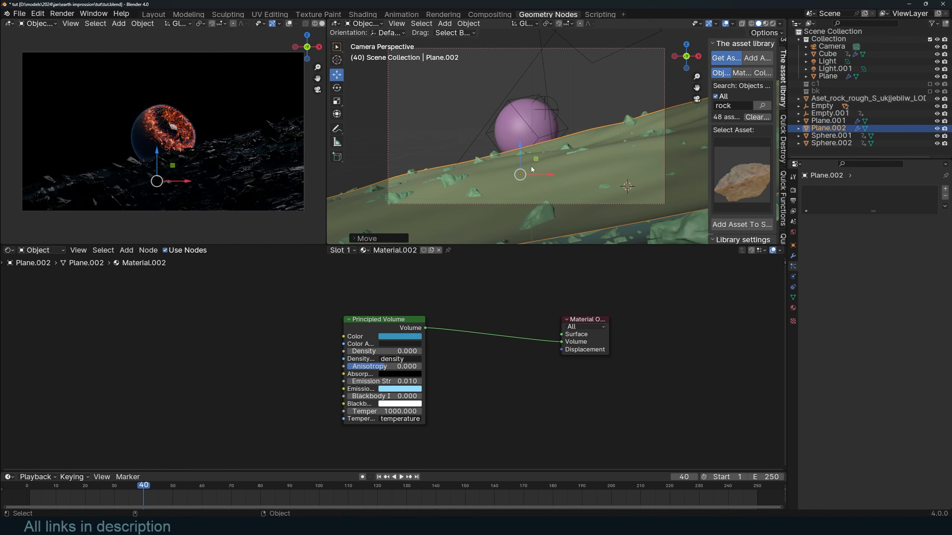
{"action": "key", "text": "alt+a"}
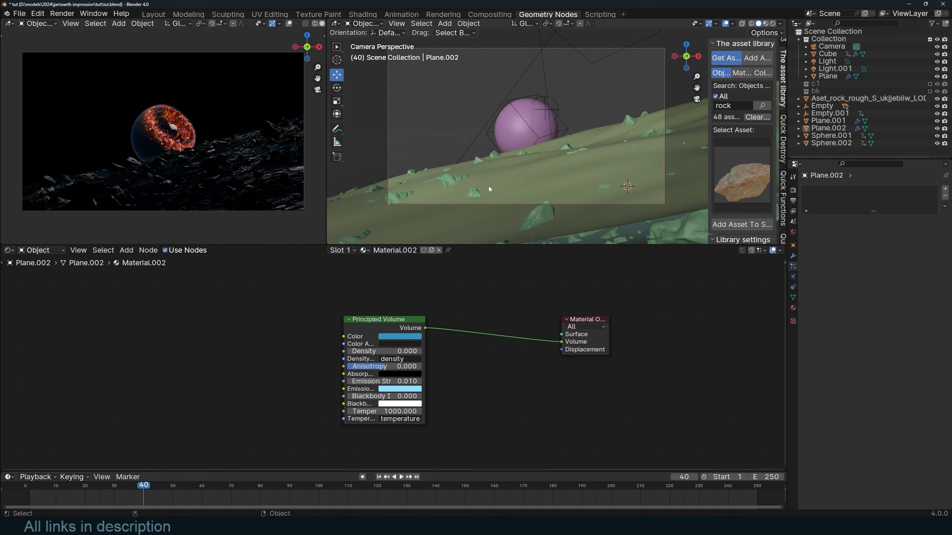
- Switch to the finished earth impression project, play back its rendered animation and close the player
{"action": "mouse_move", "coordinate": [391, 527]}
{"action": "left_click", "coordinate": [365, 506]}
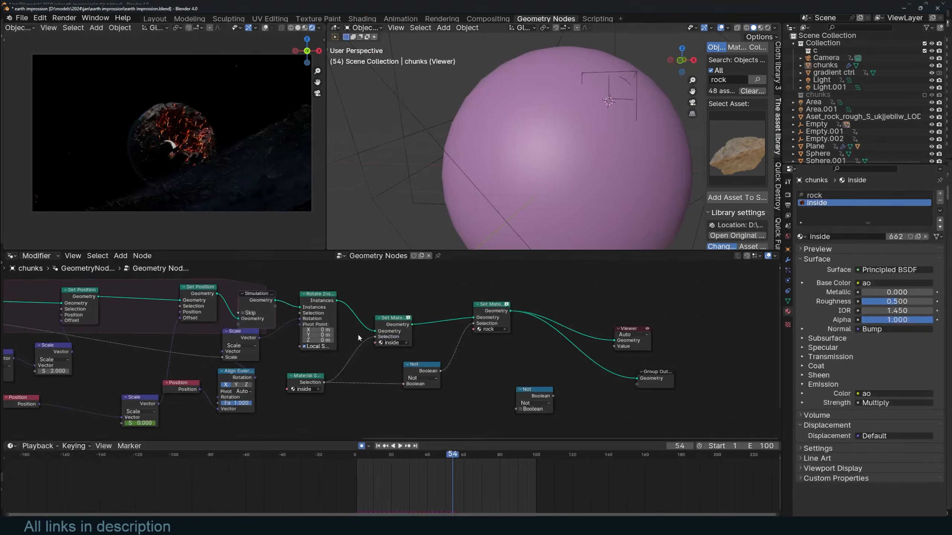
{"action": "left_click", "coordinate": [55, 15]}
{"action": "left_click", "coordinate": [84, 56]}
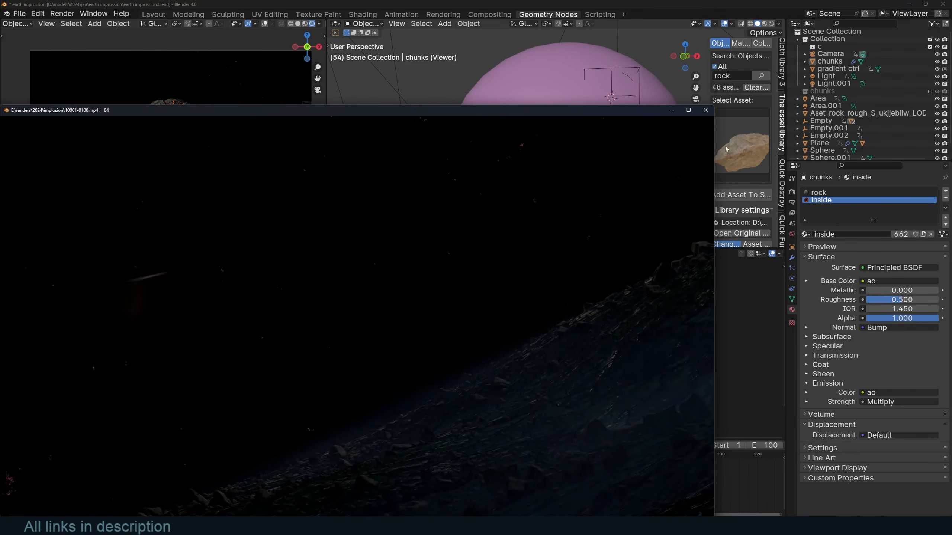
{"action": "key", "text": "Escape"}
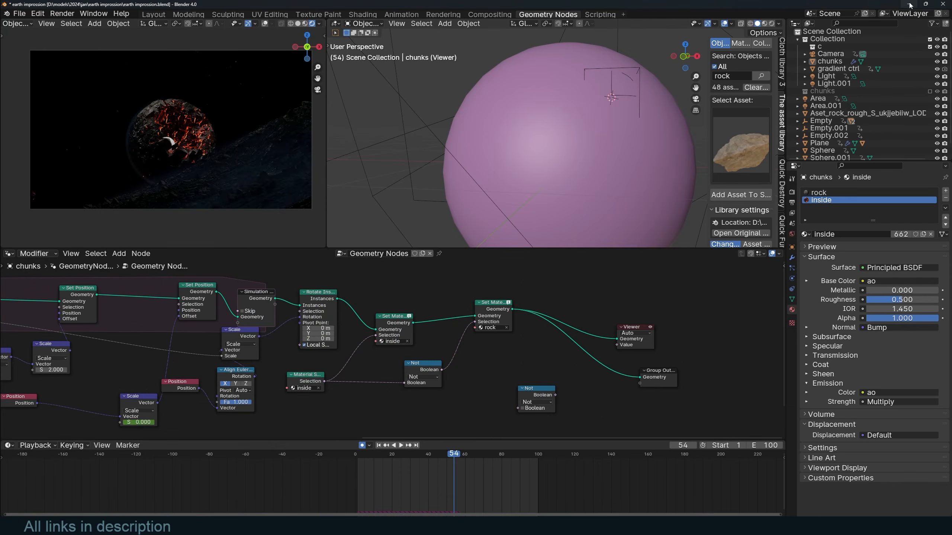